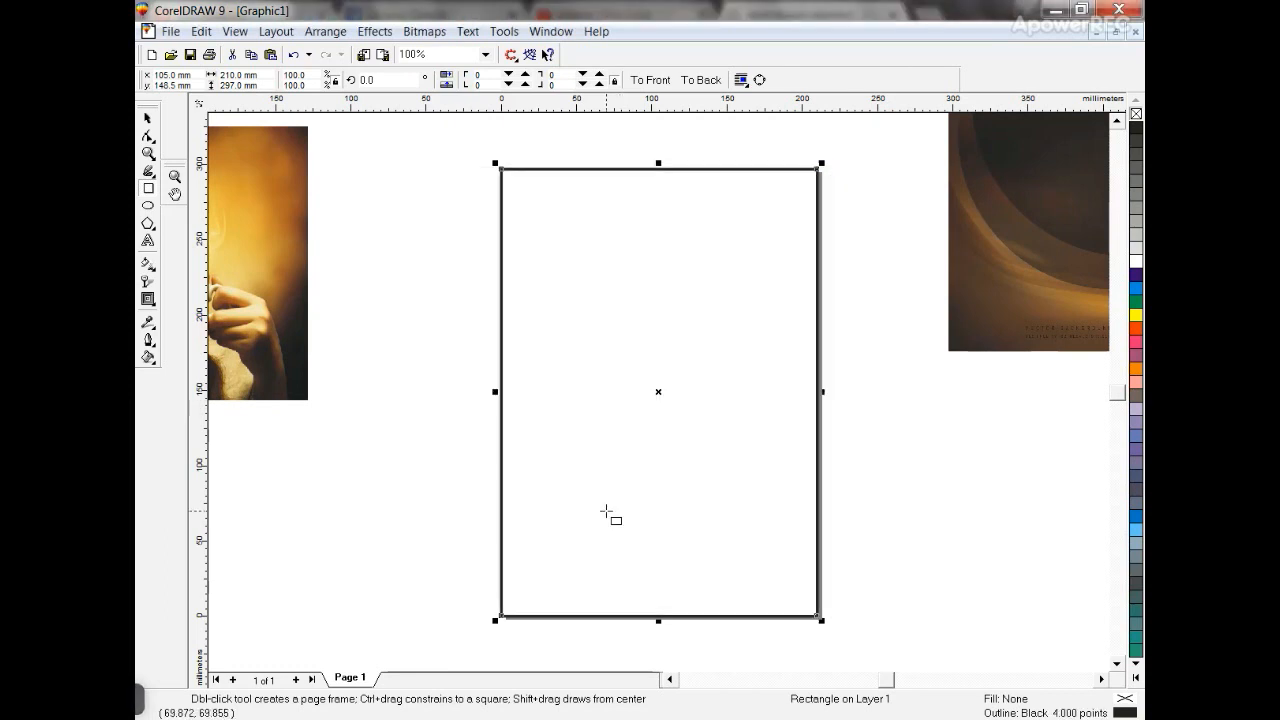
# - Draw a rectangle about 235 by 170 mm across the page's lower part and centre it horizontally on the page frame
pyautogui.click(149, 122)
pyautogui.click(398, 316)
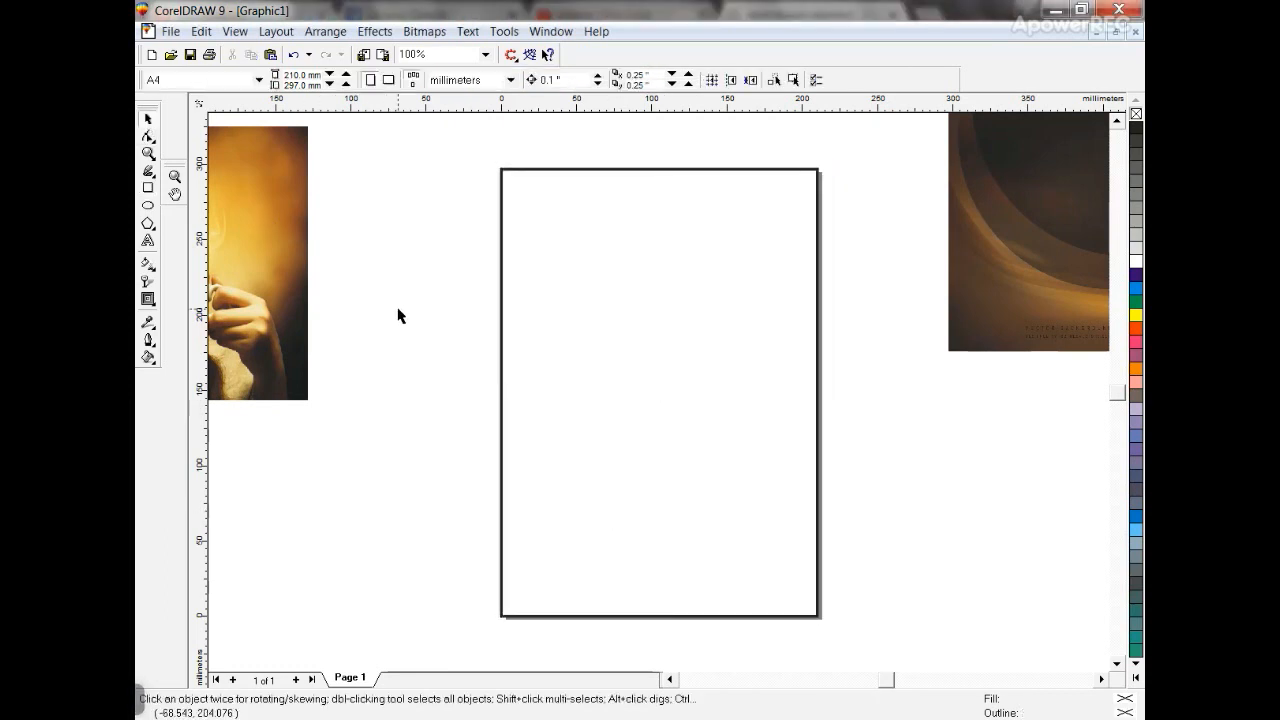
pyautogui.click(148, 187)
pyautogui.moveTo(480, 372)
pyautogui.mouseDown()
pyautogui.moveTo(757, 603)
pyautogui.moveTo(835, 628)
pyautogui.mouseUp()
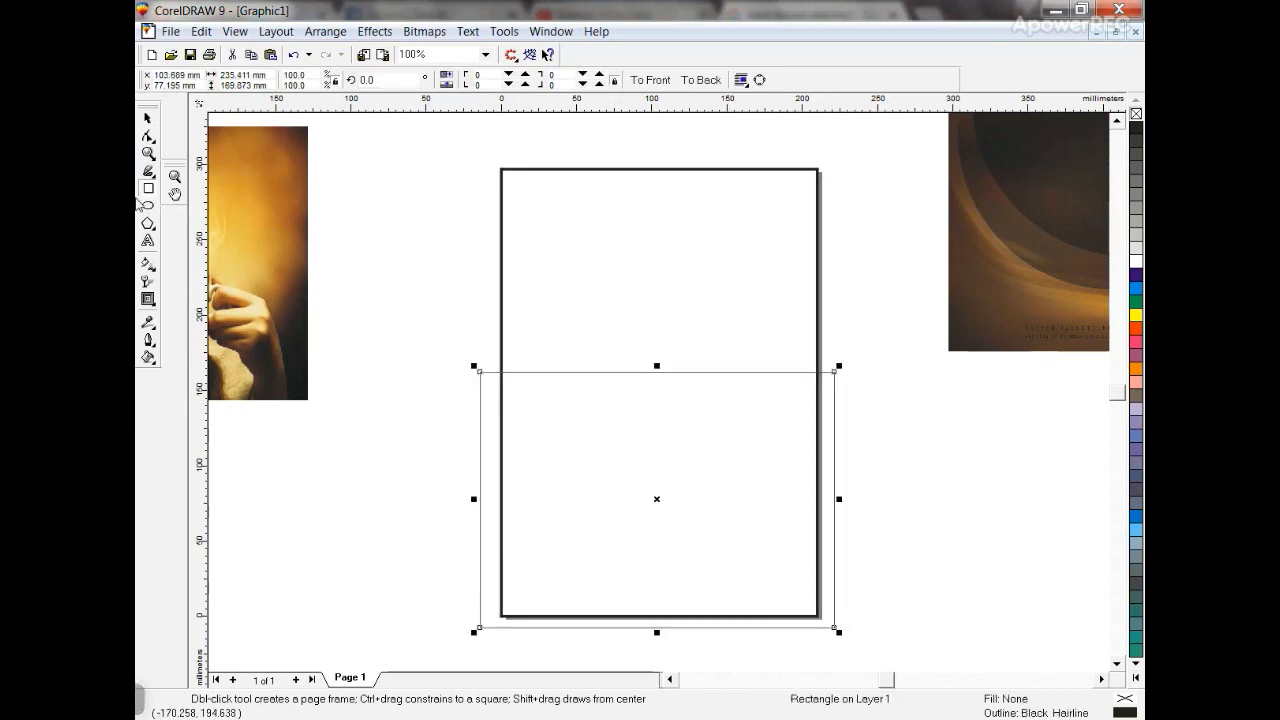
pyautogui.click(146, 120)
pyautogui.keyDown('shift'); pyautogui.click(579, 170); pyautogui.keyUp('shift')
pyautogui.press('c')
pyautogui.click(447, 267)
pyautogui.click(485, 373)
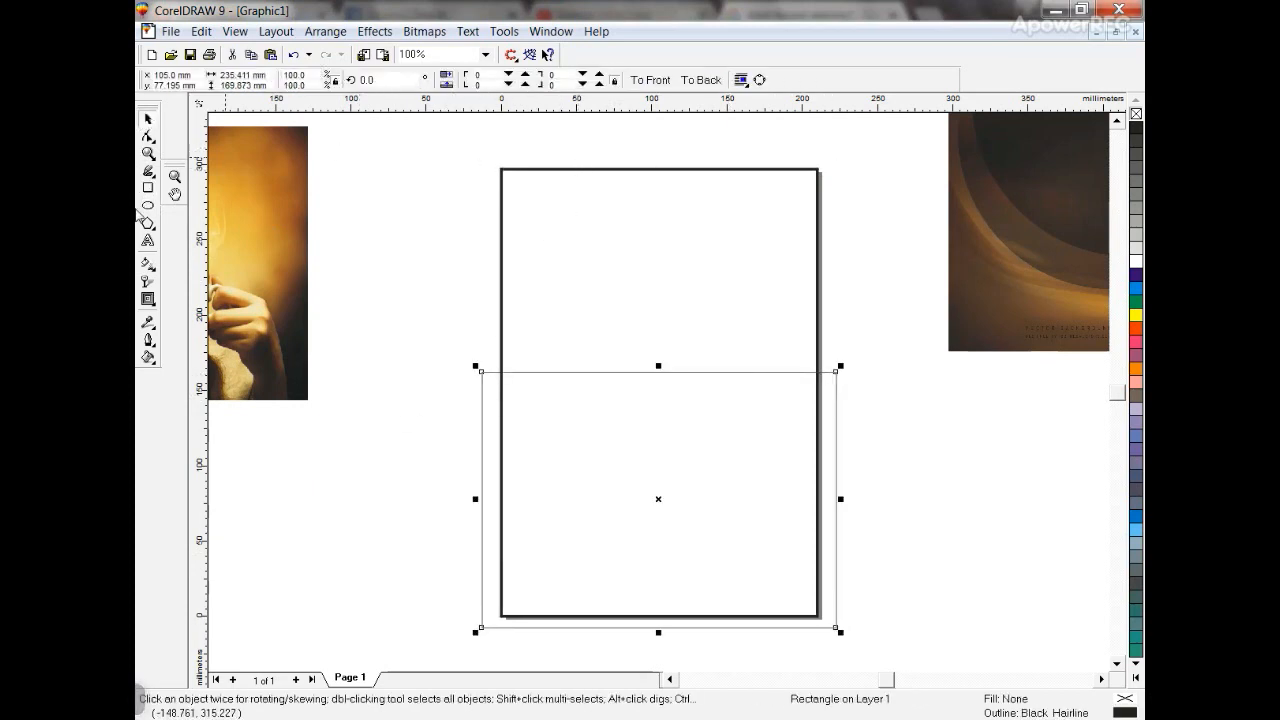
# - Convert the rectangle to curves and bend its upper edge downward into a smooth concave arc
pyautogui.click(148, 140)
pyautogui.hotkey('ctrl', 'q')
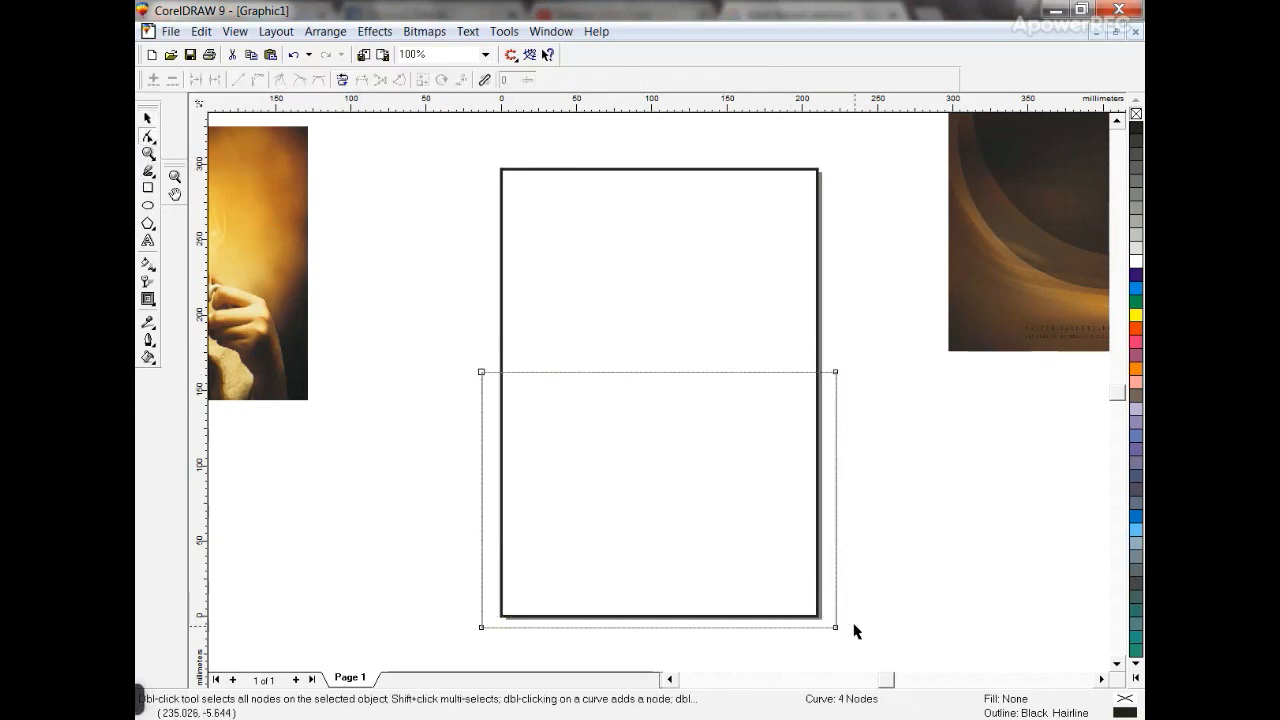
pyautogui.press('Home')
pyautogui.hotkey('ctrl', 'a')
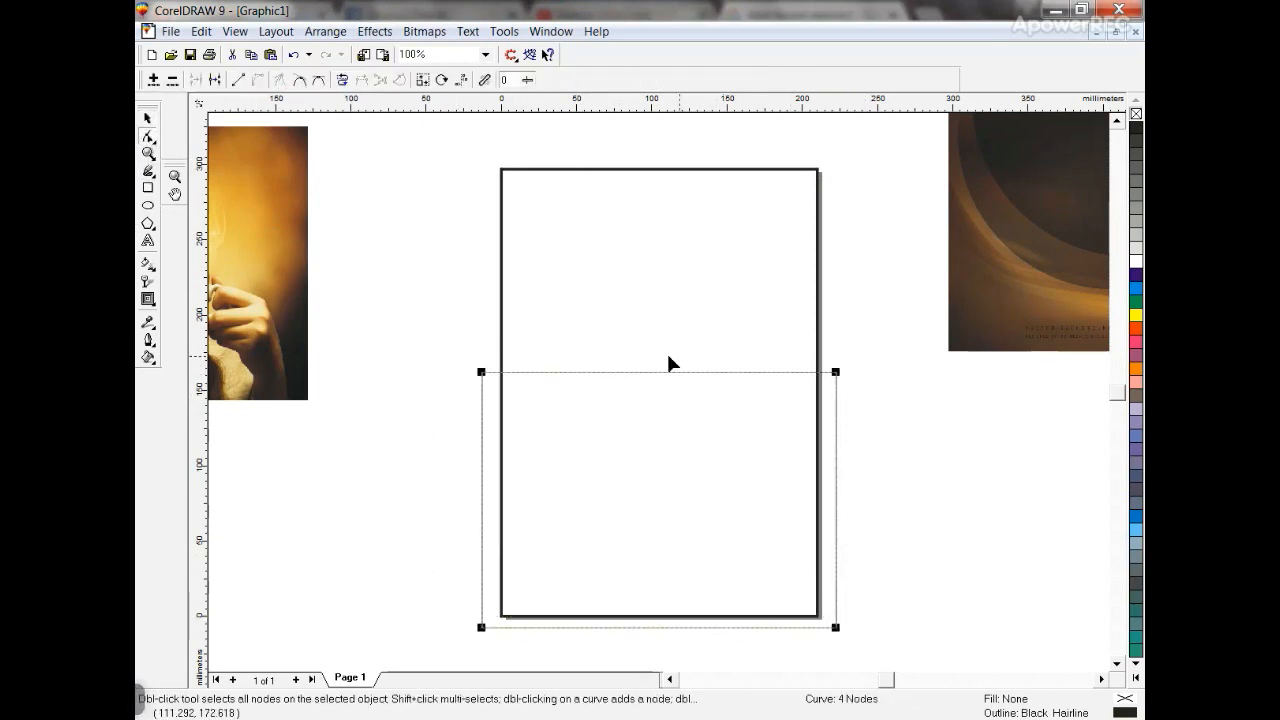
pyautogui.moveTo(653, 370); pyautogui.dragTo(656, 421)
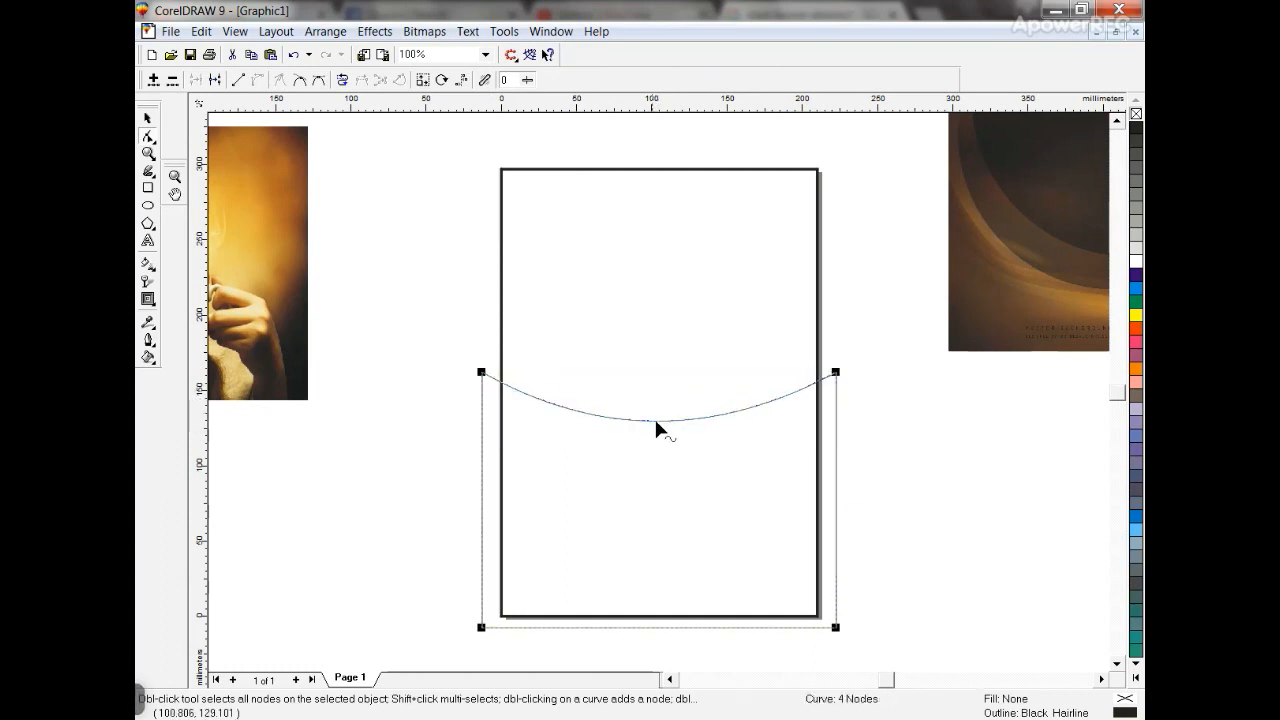
pyautogui.click(147, 118)
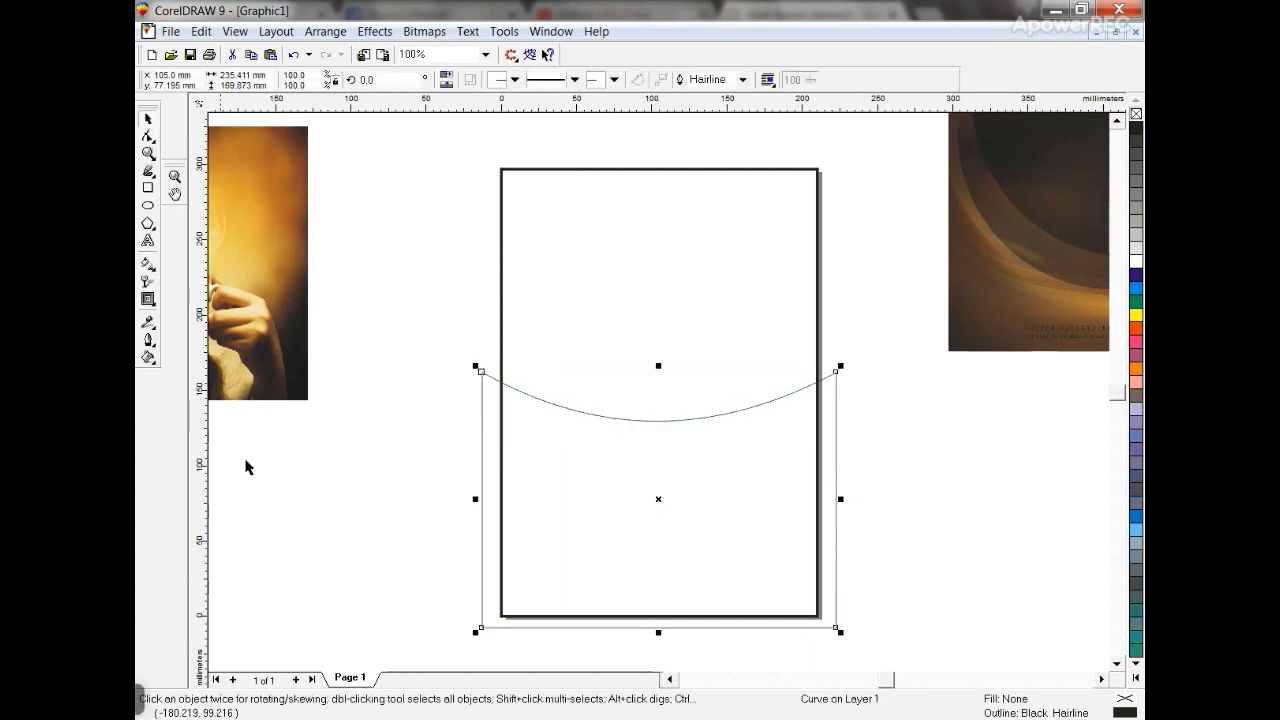
# - Fill the curved shape with dark brown C66 M93 Y93 K30 and remove its outline
pyautogui.click(149, 357)
pyautogui.click(181, 368)
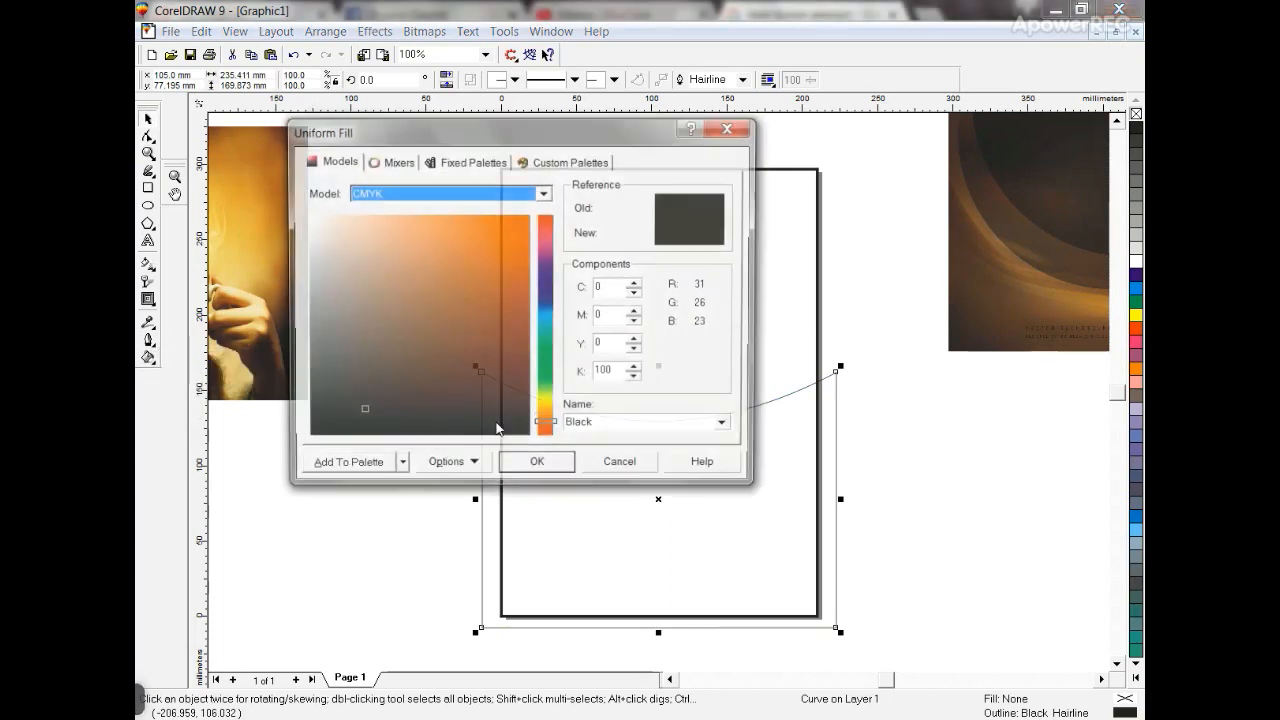
pyautogui.click(507, 388)
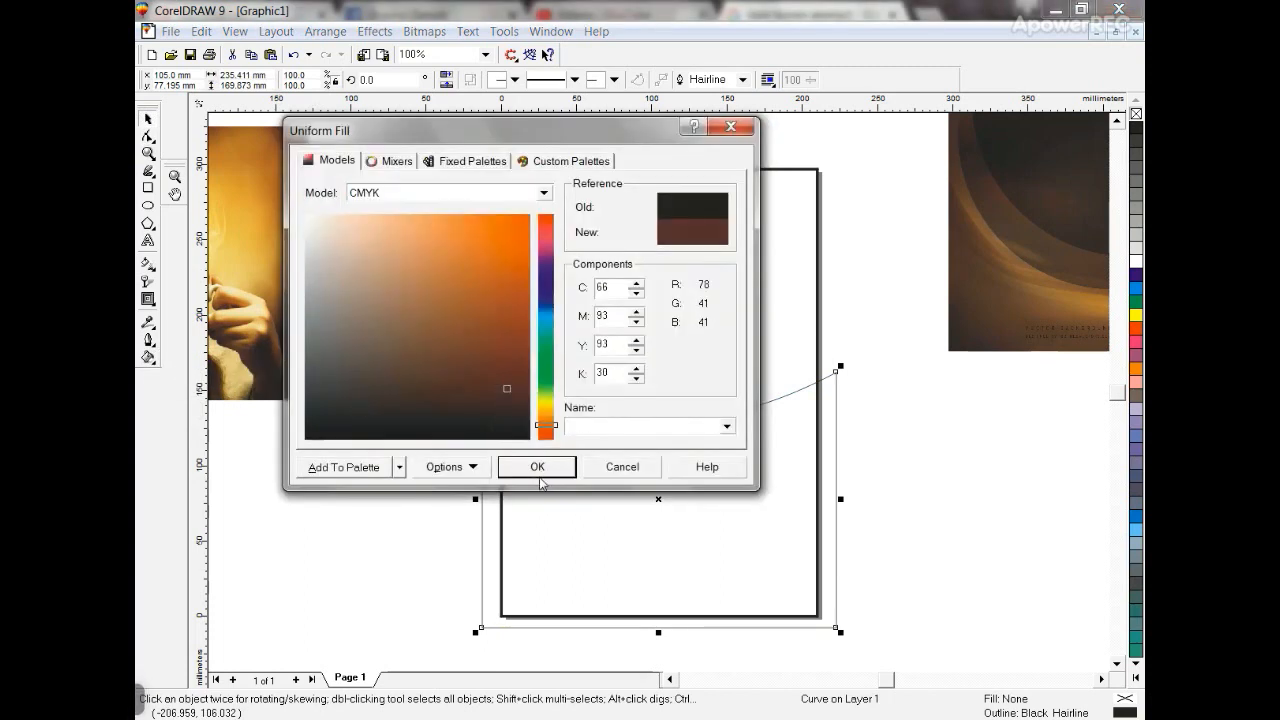
pyautogui.click(537, 467)
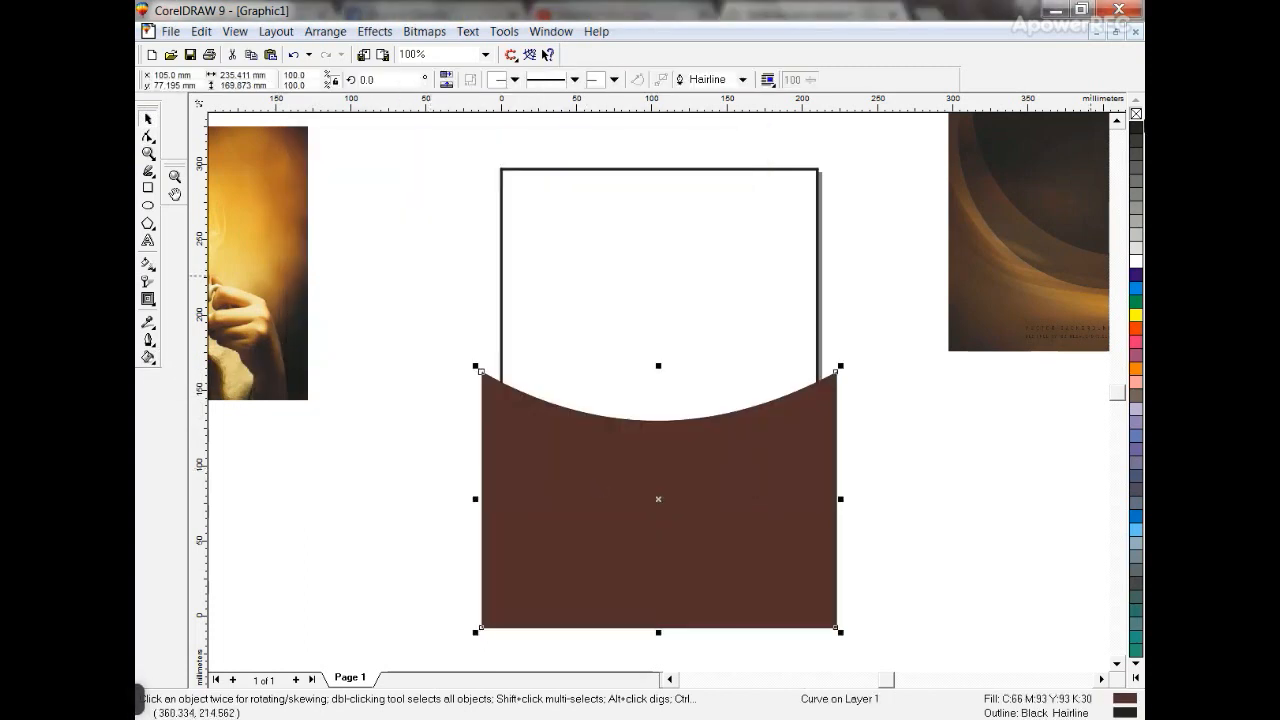
pyautogui.rightClick(1136, 115)
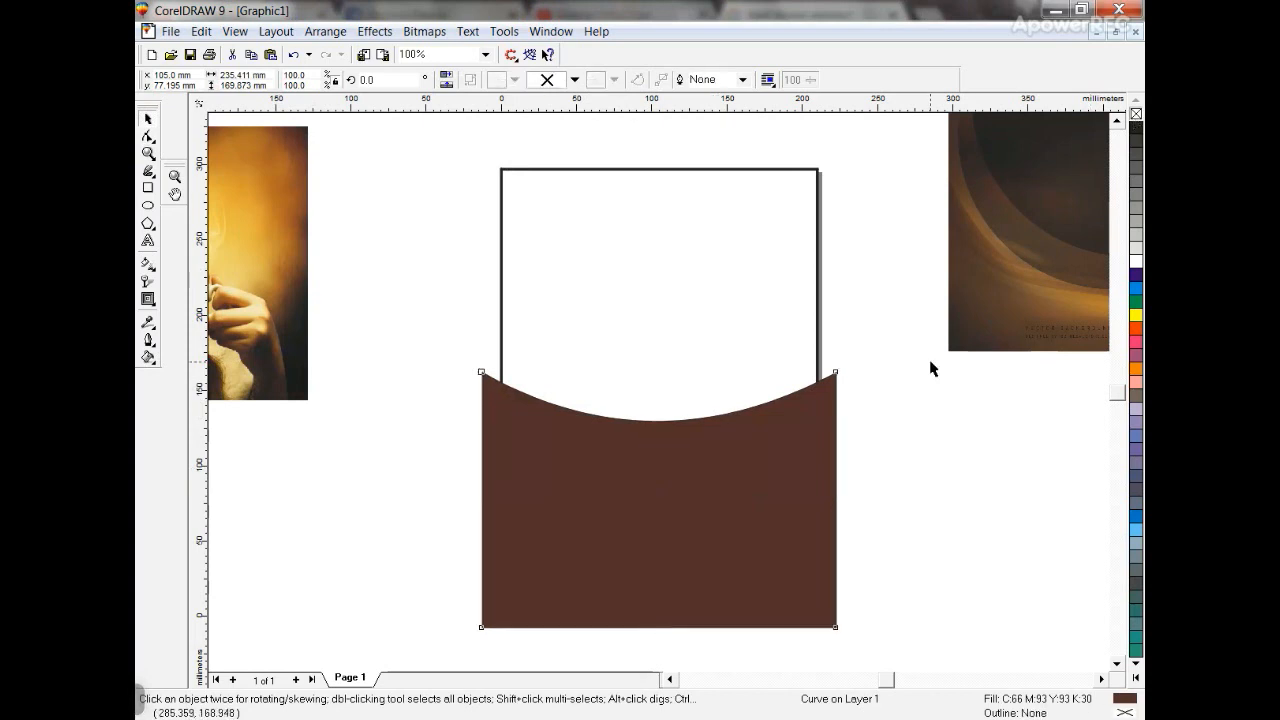
# - Make a slightly taller duplicate of the brown shape by raising its upper edge, about 178 mm high
pyautogui.moveTo(660, 368); pyautogui.dragTo(662, 358)
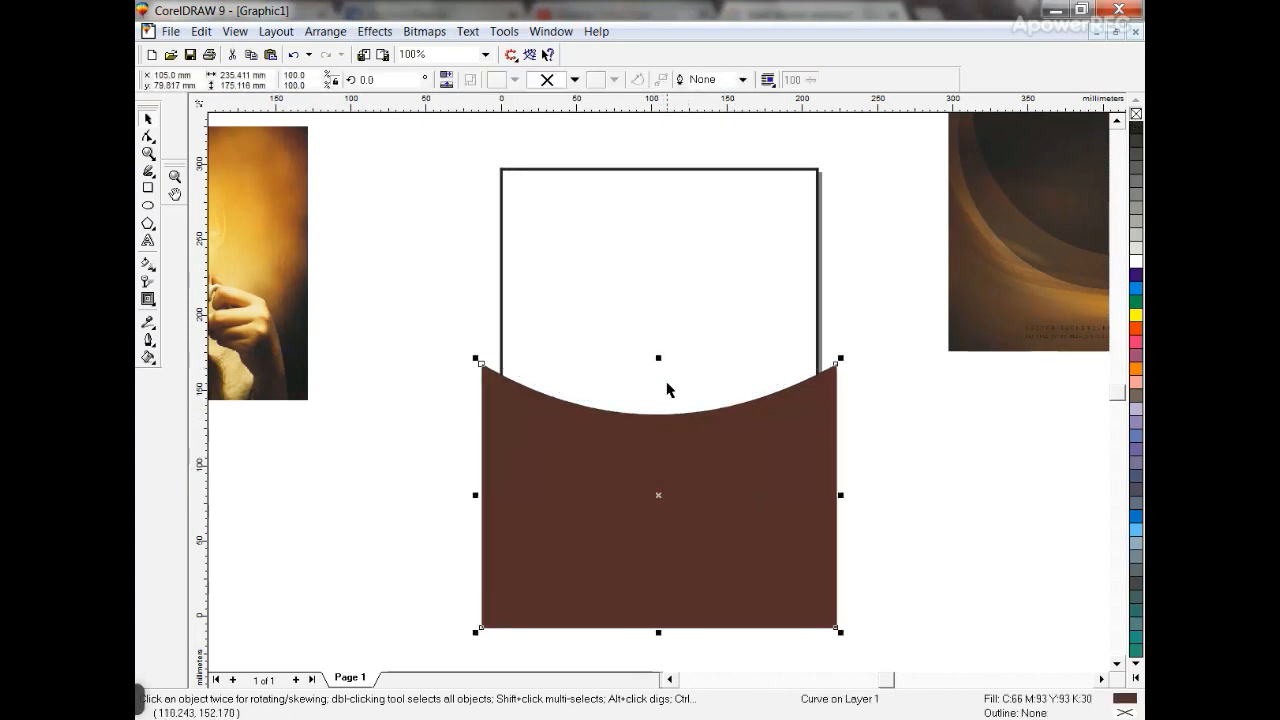
pyautogui.click(148, 135)
pyautogui.moveTo(420, 292); pyautogui.dragTo(838, 362)
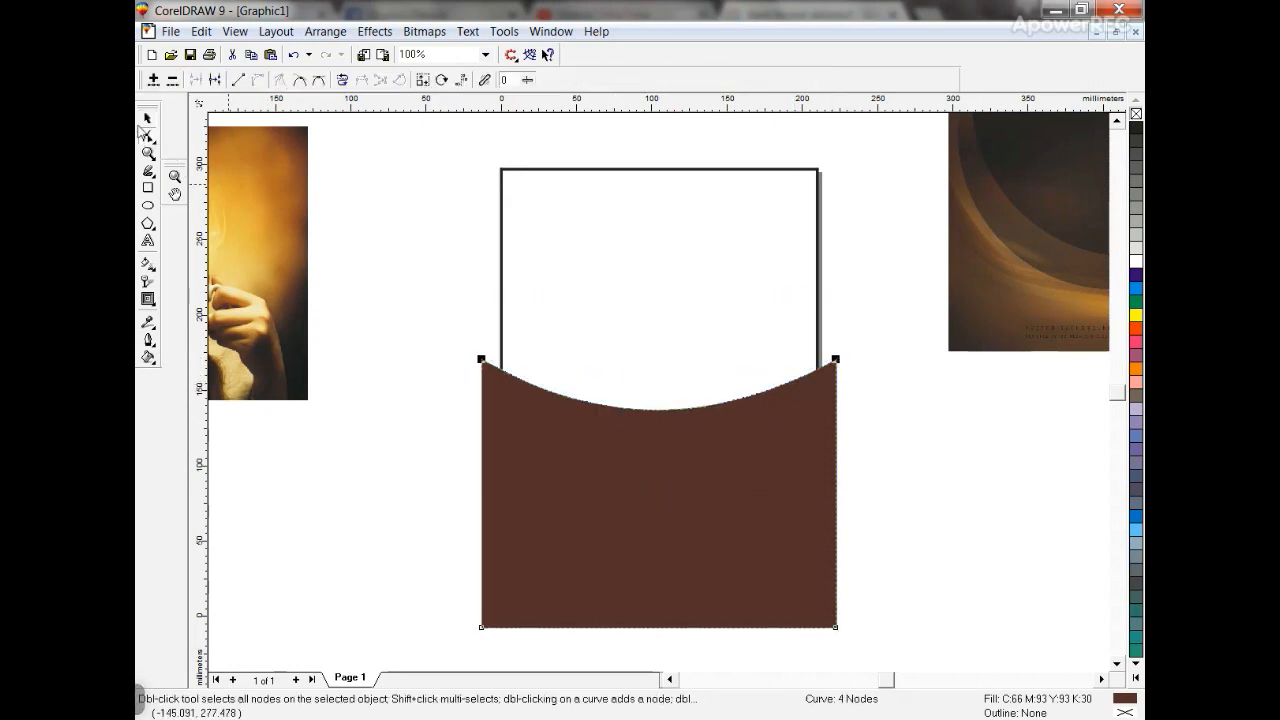
pyautogui.press('space')
# - Fill the taller duplicate with Deep Yellow, send it behind the brown shape and reduce its height to about 173.5 mm
pyautogui.click(1130, 680)
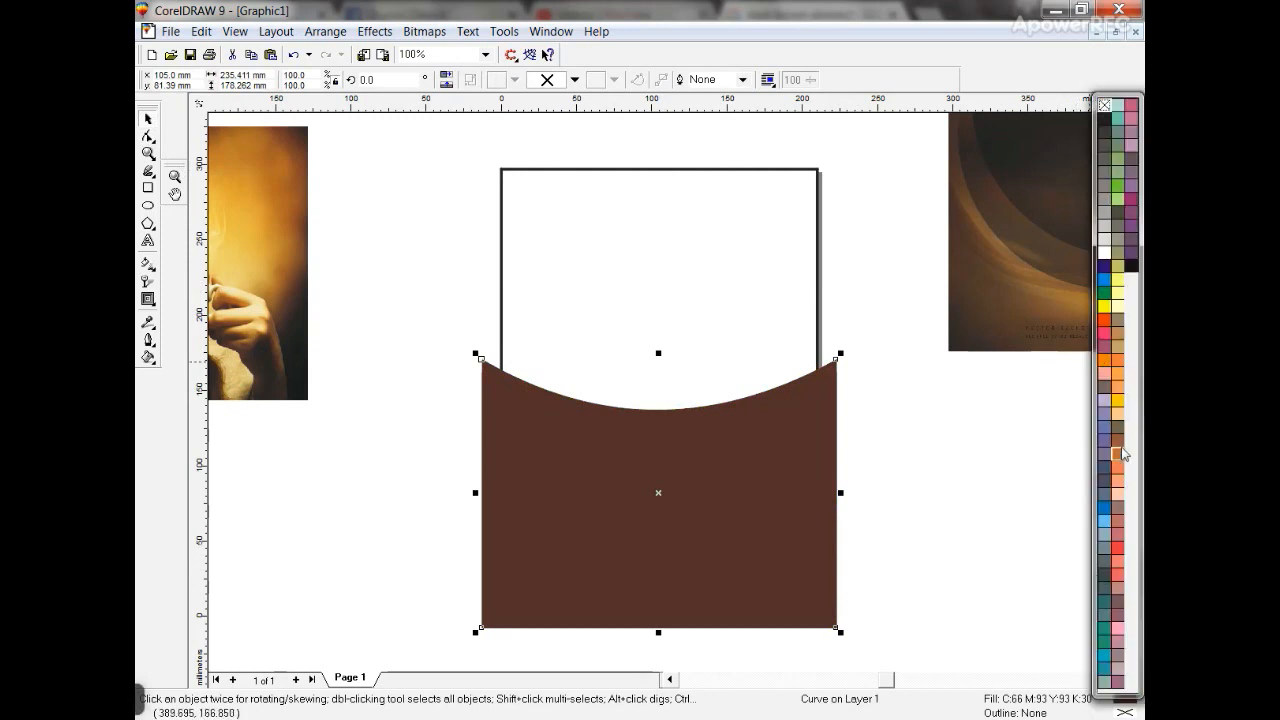
pyautogui.click(1117, 402)
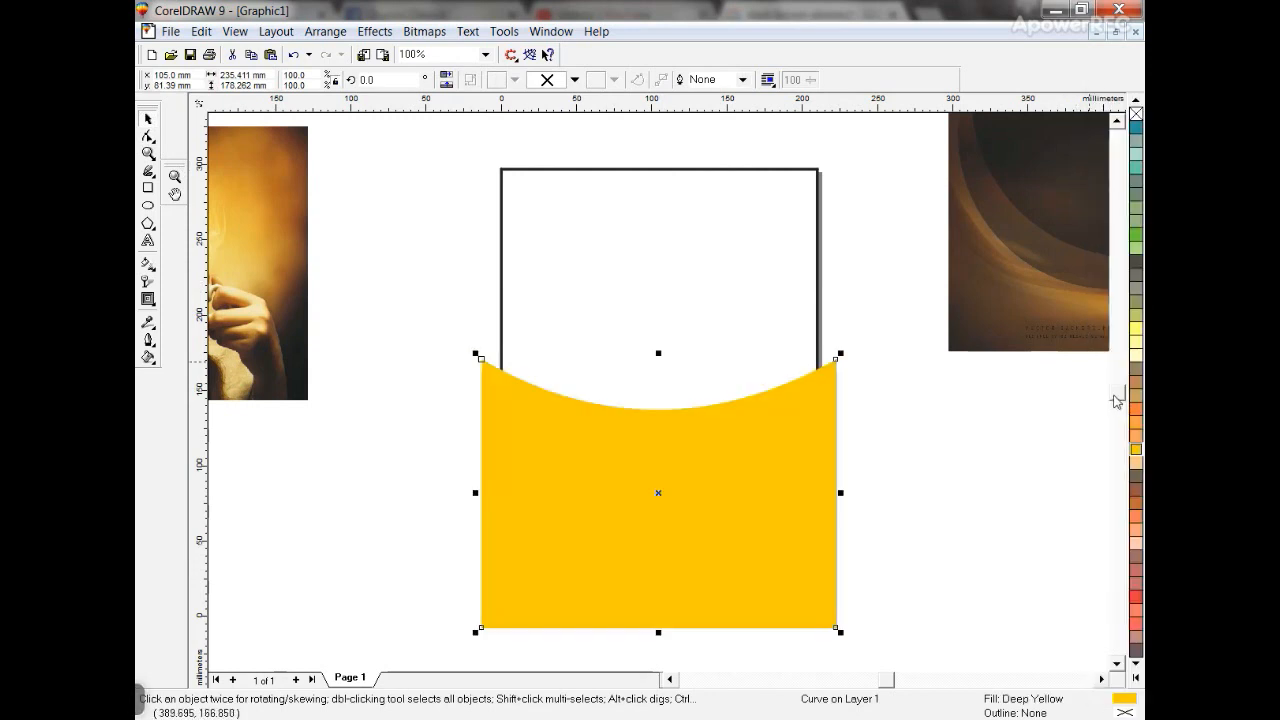
pyautogui.hotkey('shift', 'pagedown')
pyautogui.moveTo(655, 354); pyautogui.dragTo(655, 359)
# - PowerClip the brown shape and its yellow border shape inside the page frame
pyautogui.keyDown('shift'); pyautogui.click(705, 467); pyautogui.keyUp('shift')
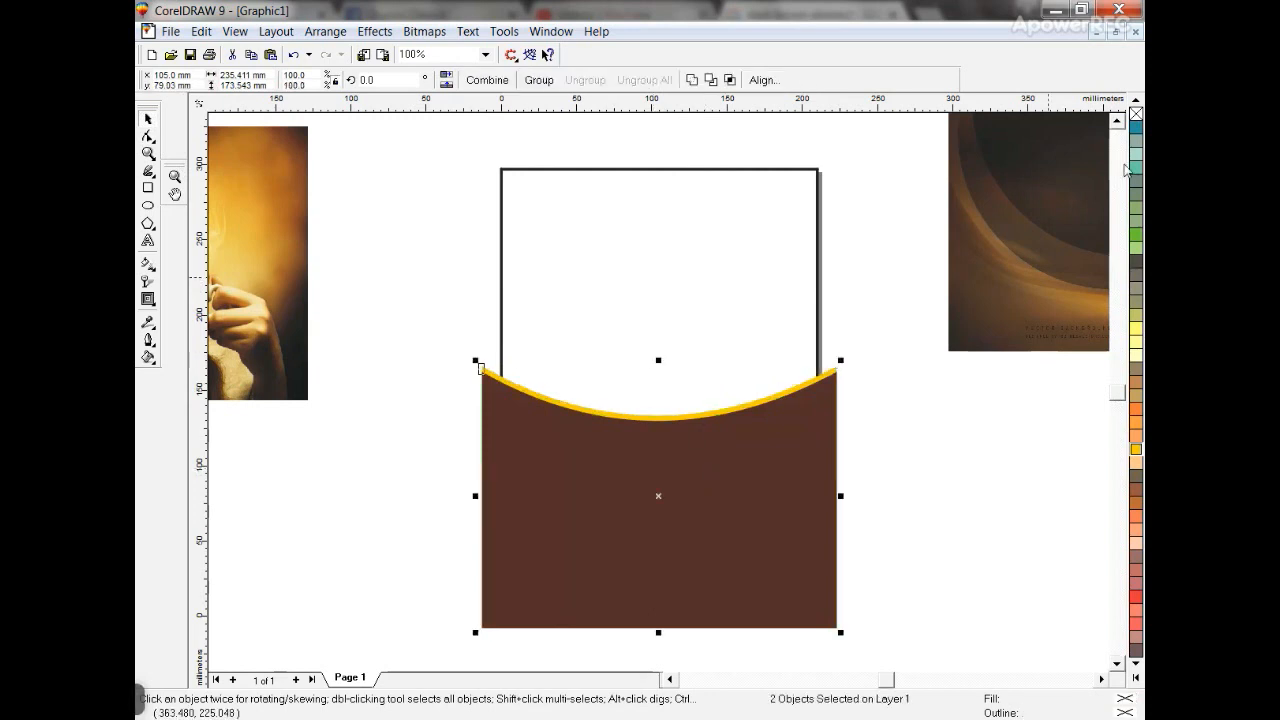
pyautogui.click(808, 169)
pyautogui.click(905, 280)
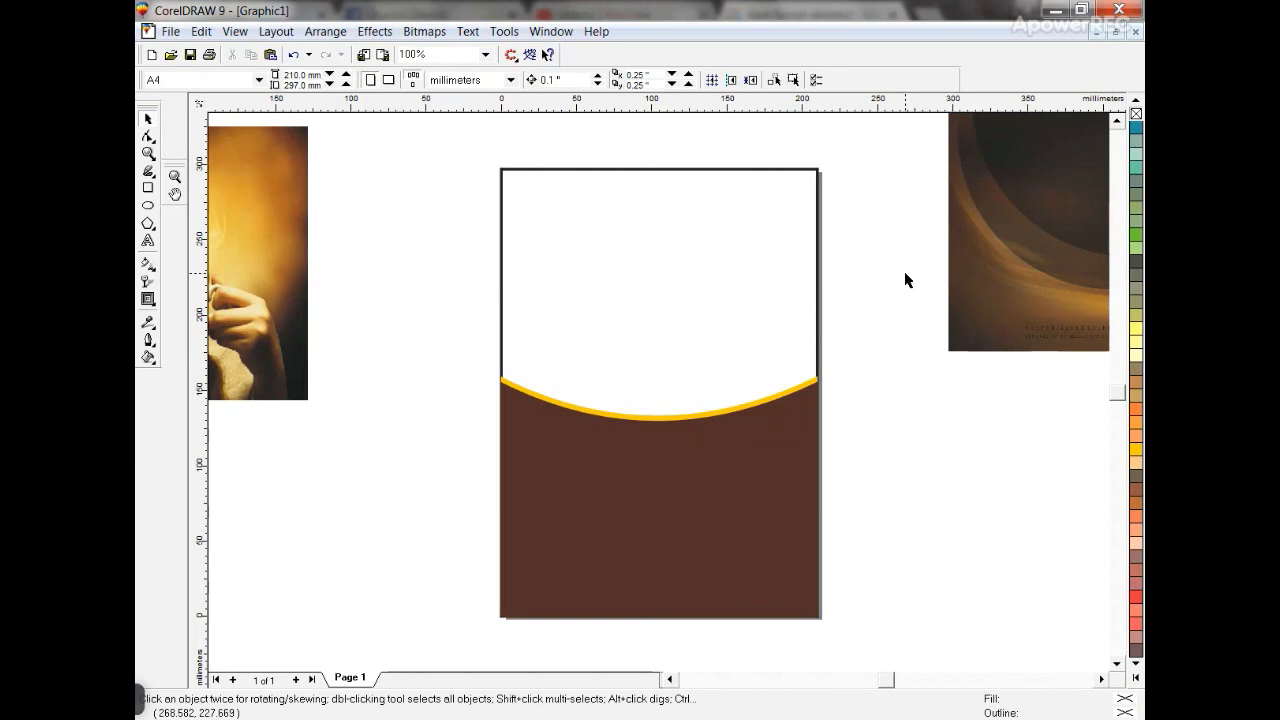
# - Draw an ellipse about 186 by 123 mm over the yellow arc, centre it horizontally on the page and shift it slightly down
pyautogui.click(151, 177)
pyautogui.click(149, 205)
pyautogui.moveTo(518, 349); pyautogui.dragTo(807, 543)
pyautogui.click(147, 118)
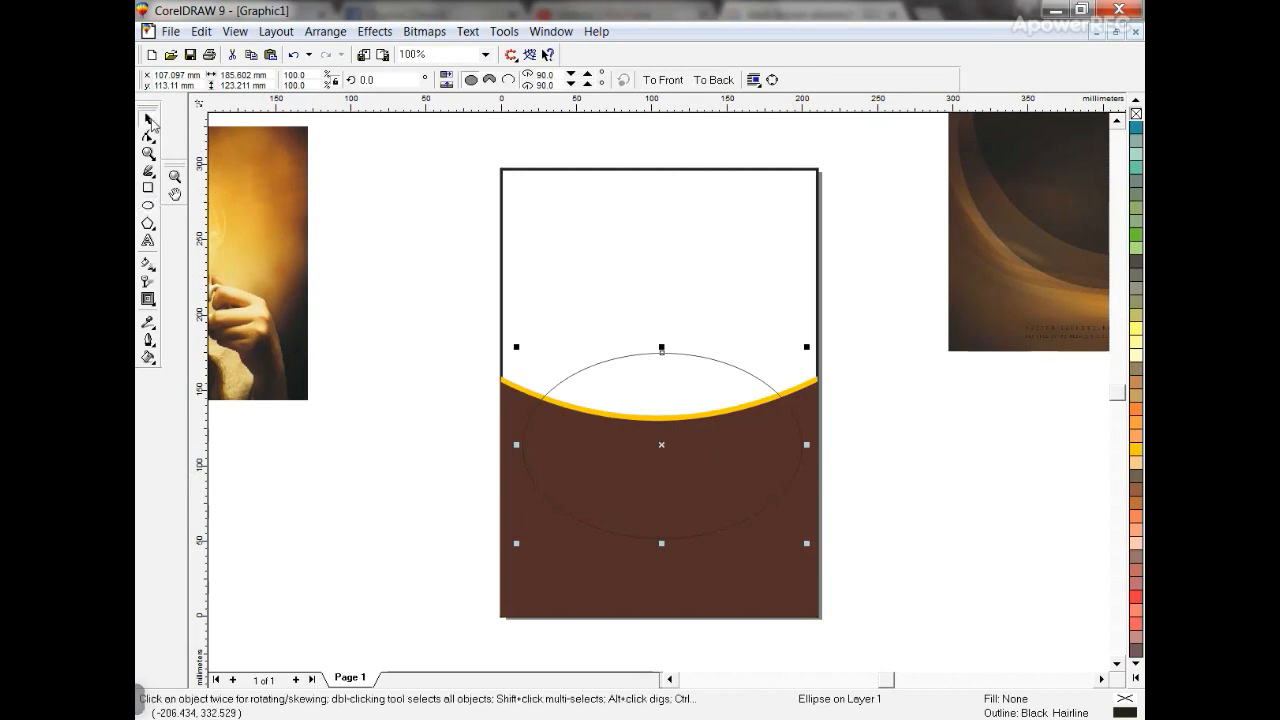
pyautogui.keyDown('shift'); pyautogui.click(714, 560); pyautogui.keyUp('shift')
pyautogui.press('c')
pyautogui.press('Escape')
pyautogui.moveTo(742, 371); pyautogui.dragTo(740, 385)
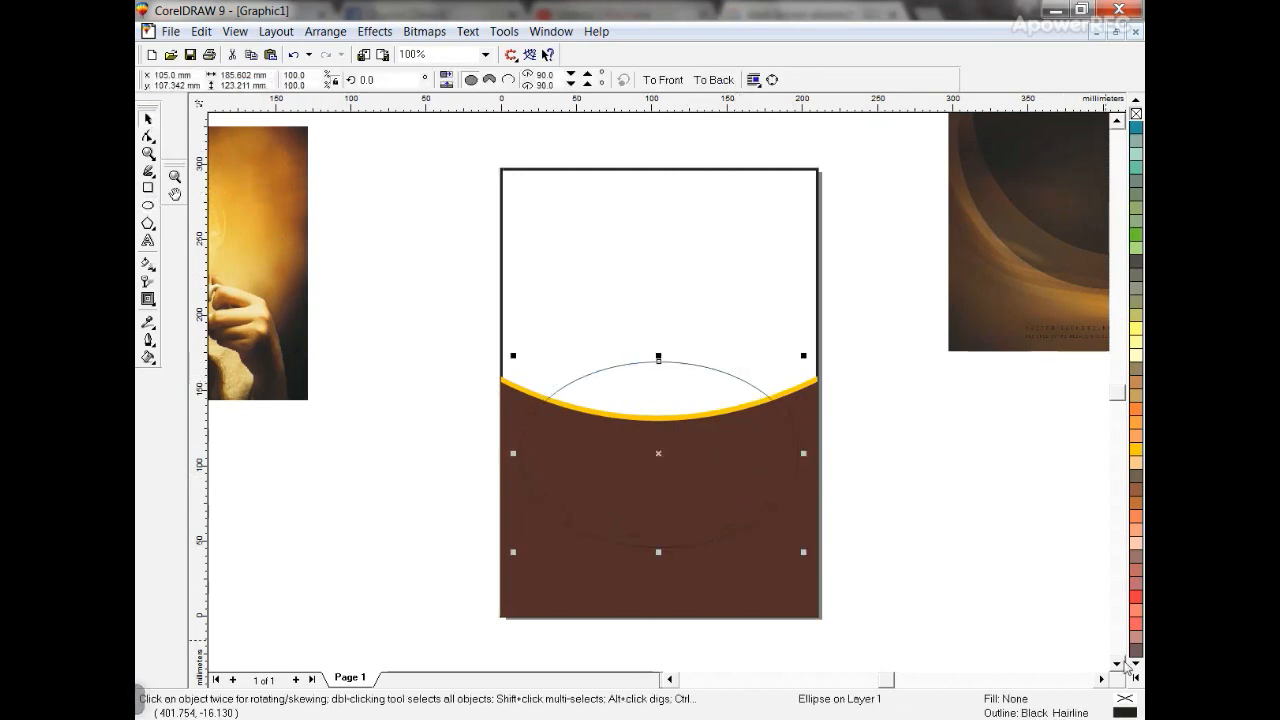
# - Give the ellipse a 100C100M100Y100K fill with uniform transparency and no outline
pyautogui.click(1126, 664)
pyautogui.click(1122, 268)
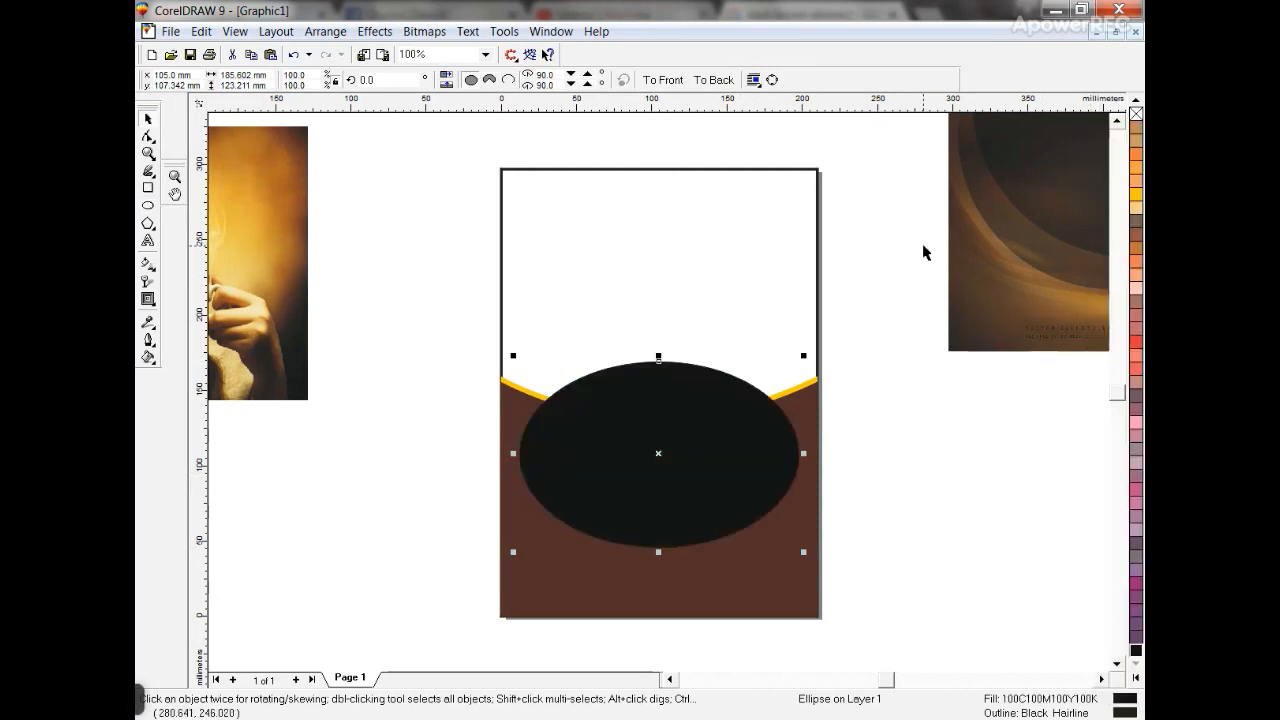
pyautogui.click(148, 281)
pyautogui.click(215, 80)
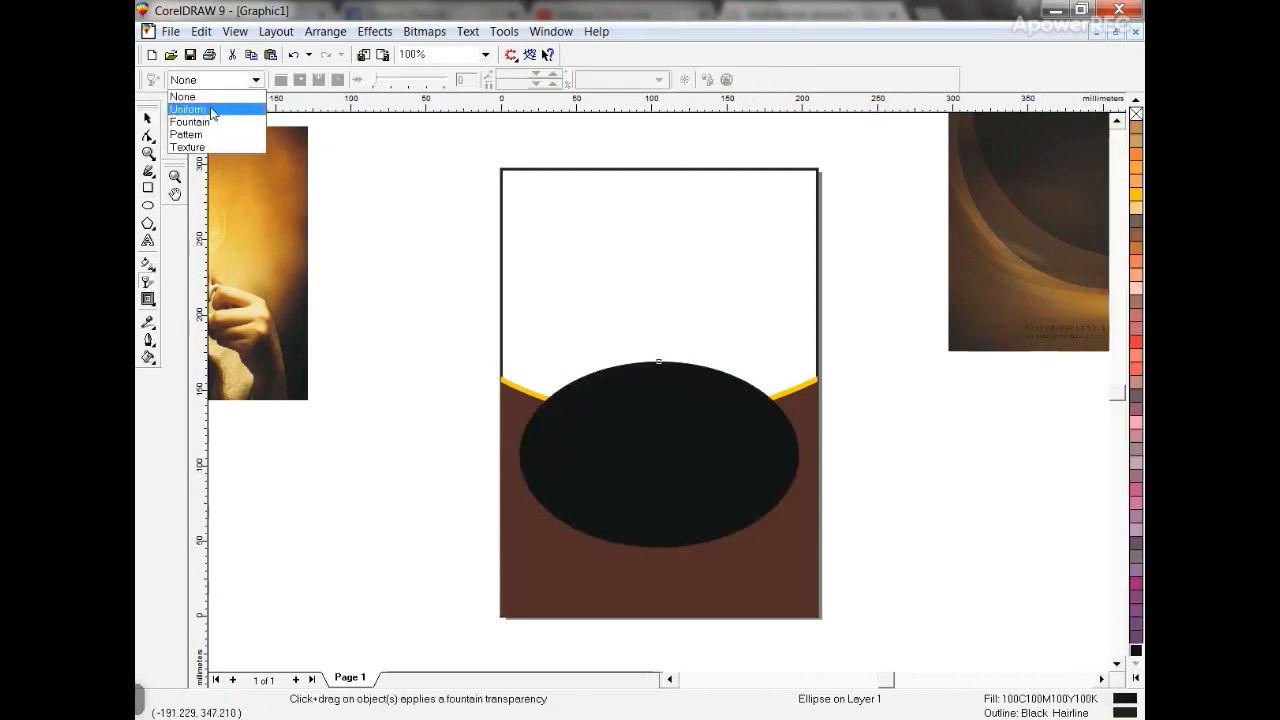
pyautogui.click(215, 106)
pyautogui.click(147, 118)
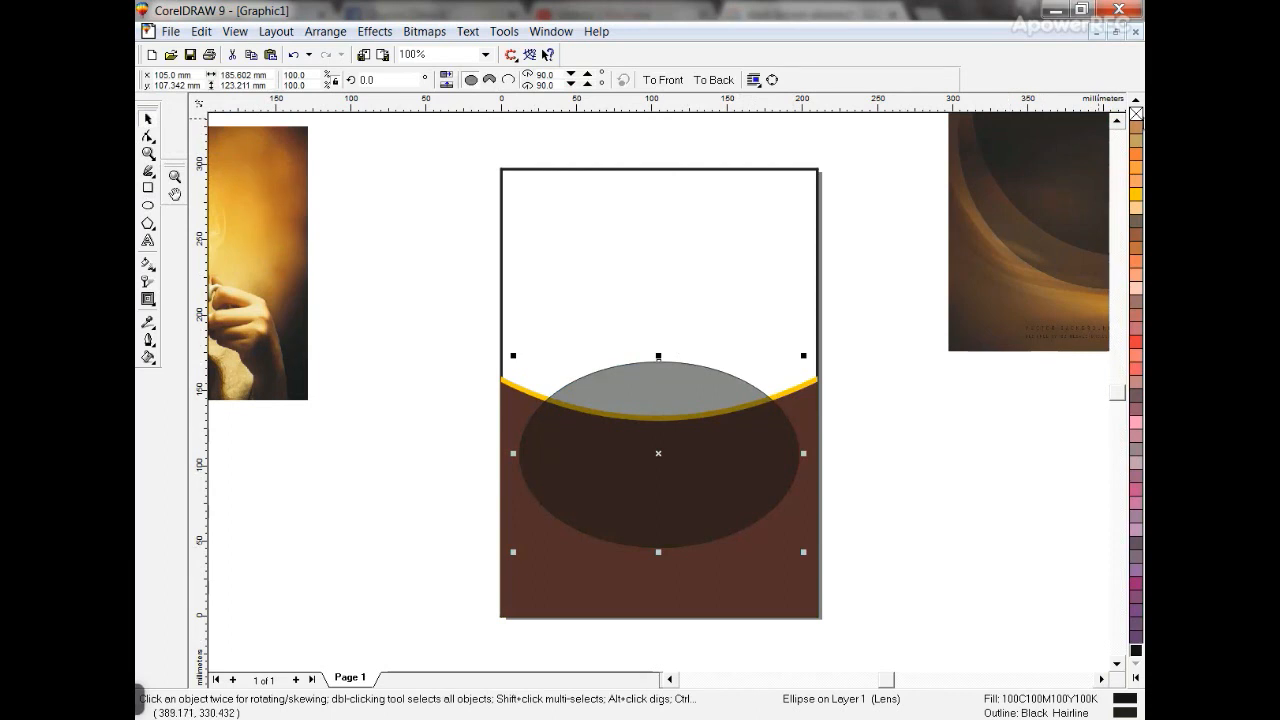
pyautogui.rightClick(1136, 113)
# - Place the ellipse in the page frame's PowerClip, behind the brown and yellow shapes
pyautogui.click(792, 380)
pyautogui.keyDown('ctrl'); pyautogui.click(758, 432); pyautogui.keyUp('ctrl')
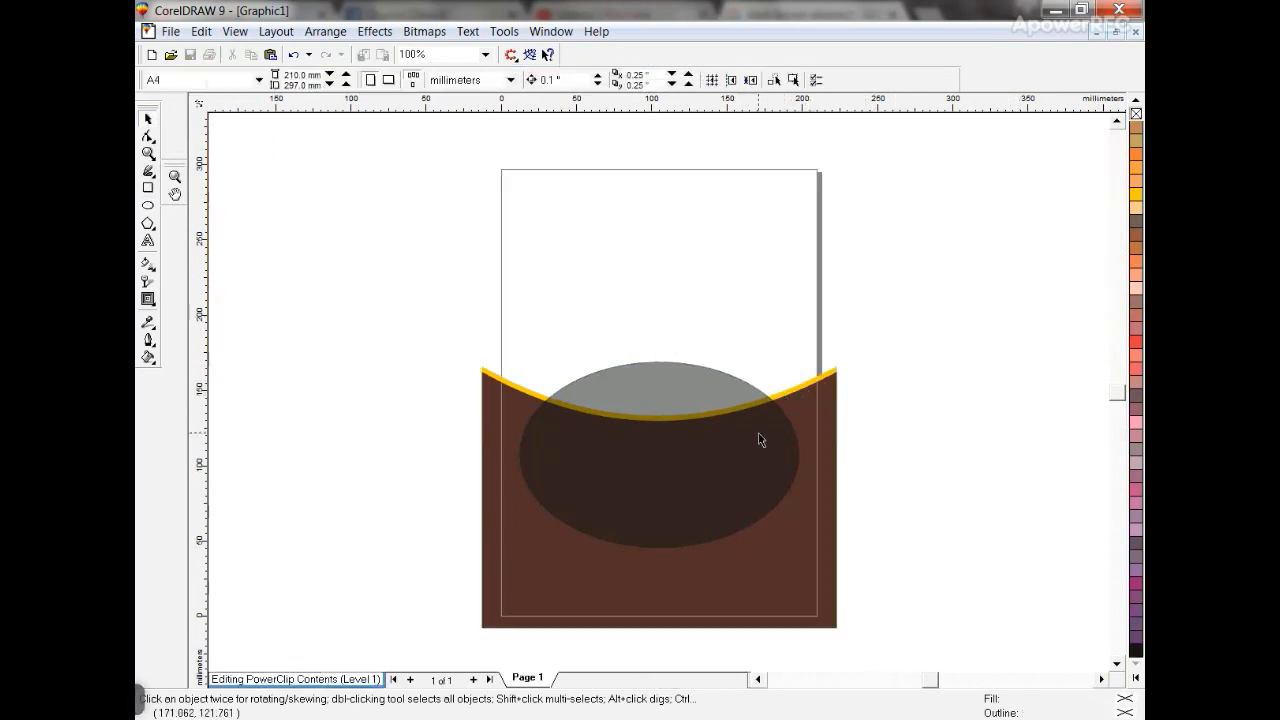
pyautogui.keyDown('ctrl'); pyautogui.click(866, 437); pyautogui.keyUp('ctrl')
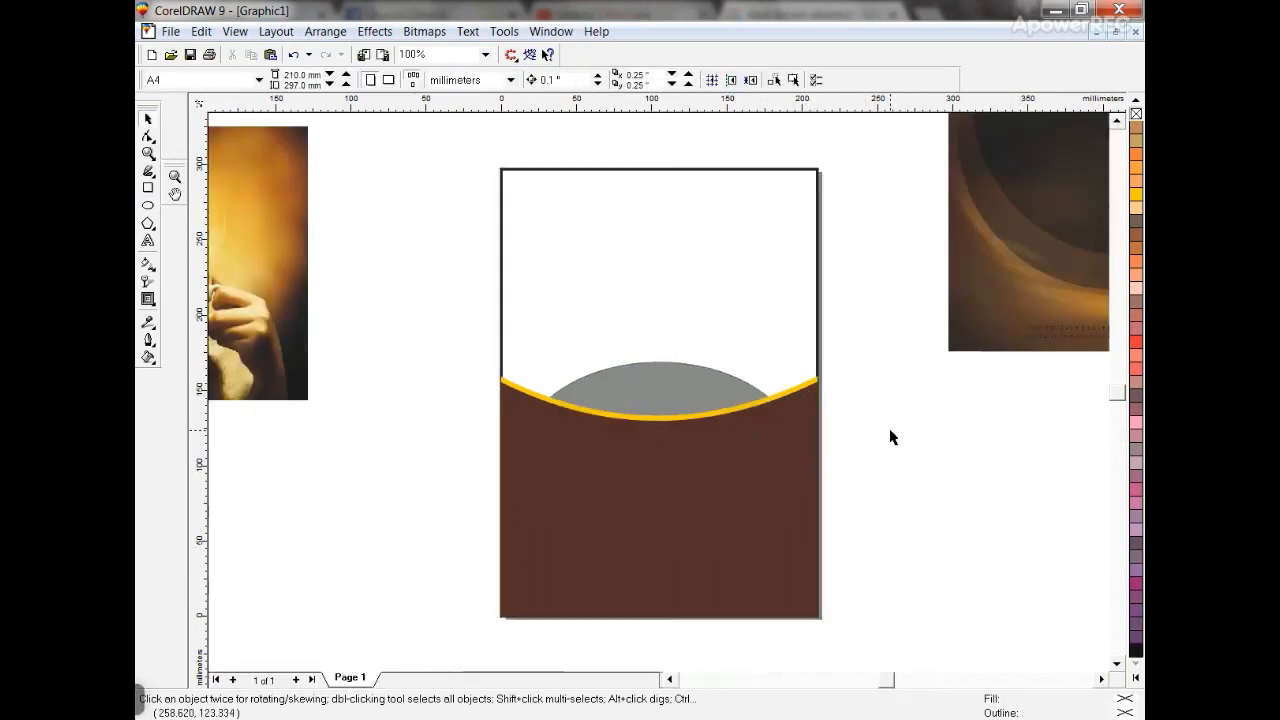
# - Place the dark swirl image over the page's upper part, enlarge it to about 214.5 by 201 mm and centre it horizontally
pyautogui.moveTo(1023, 298); pyautogui.dragTo(587, 349)
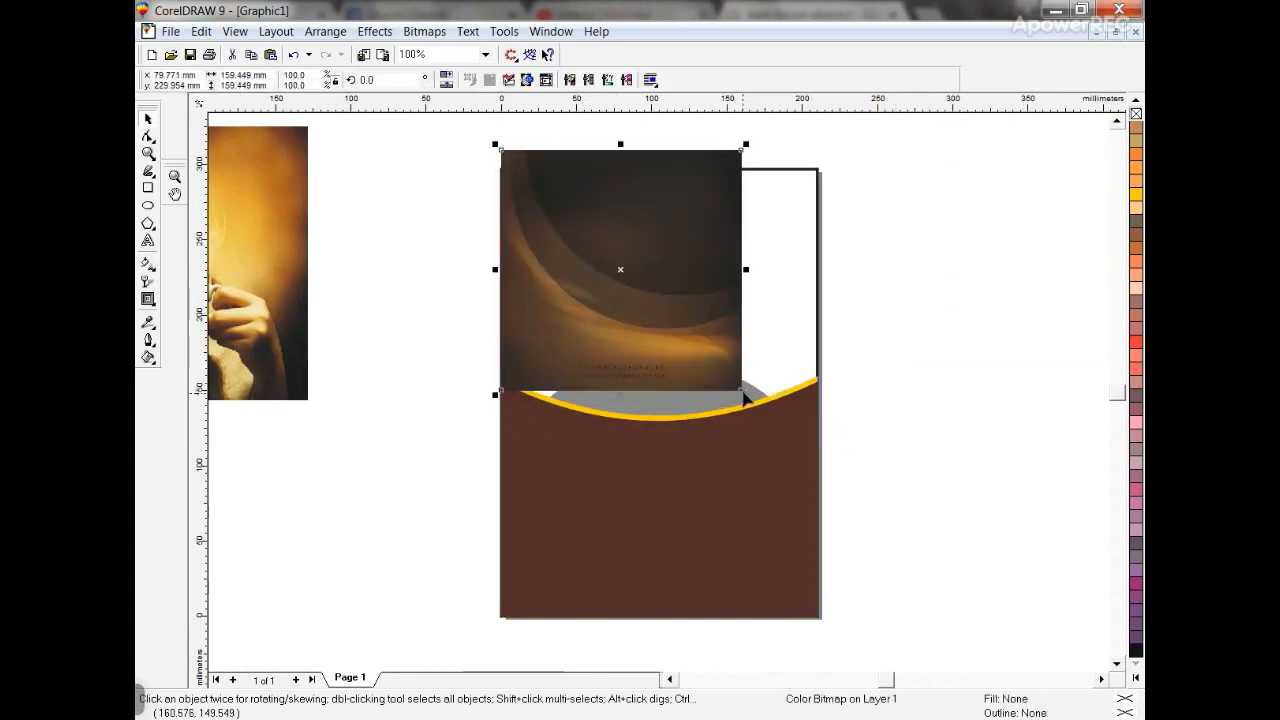
pyautogui.moveTo(742, 393); pyautogui.dragTo(808, 459)
pyautogui.moveTo(808, 301); pyautogui.dragTo(829, 304)
pyautogui.keyDown('shift'); pyautogui.click(780, 507); pyautogui.keyUp('shift')
pyautogui.press('c')
# - PowerClip the dark swirl image inside the page frame
pyautogui.click(769, 416)
pyautogui.hotkey('alt', 'c')
pyautogui.press('w')
pyautogui.press('p')
# - Edit the page frame's PowerClip contents to send the swirl image behind all other shapes, and finish editing
pyautogui.click(740, 514)
pyautogui.hotkey('alt', 'c')
pyautogui.press('w')
pyautogui.press('e')
pyautogui.click(728, 387)
pyautogui.hotkey('shift', 'pagedown')
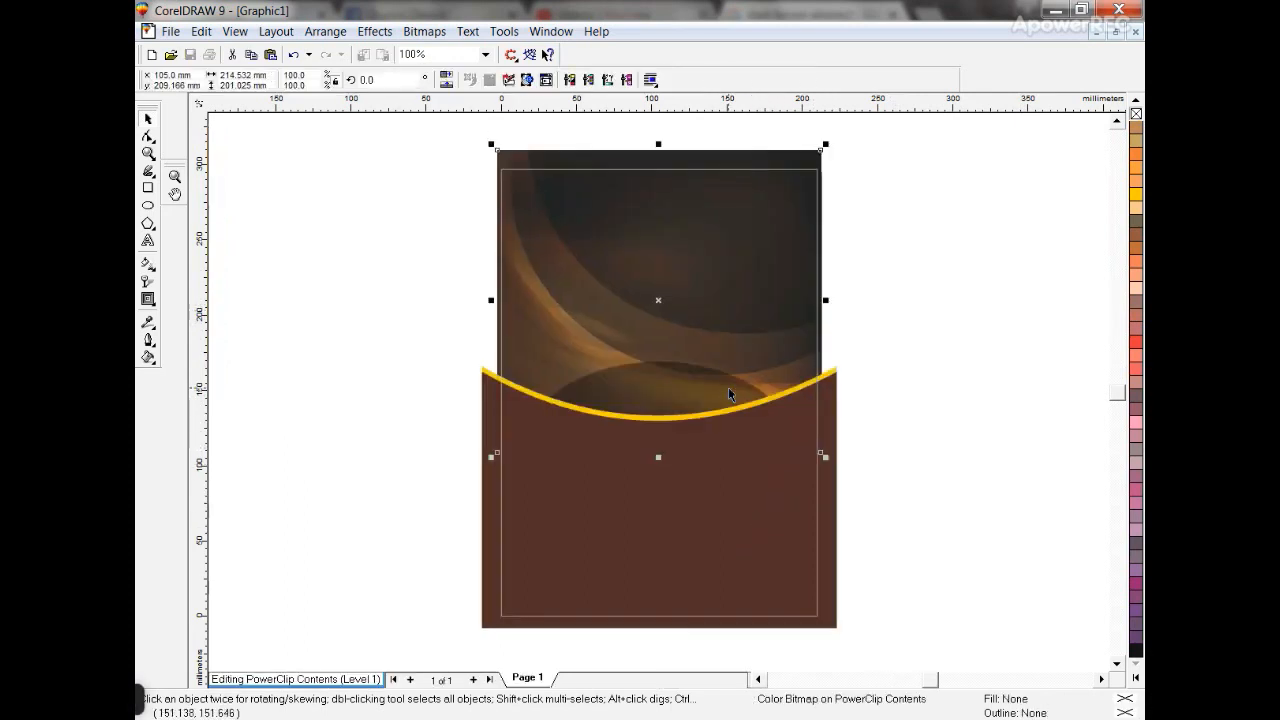
pyautogui.hotkey('alt', 'c')
pyautogui.press('w')
pyautogui.press('f')
pyautogui.click(908, 376)
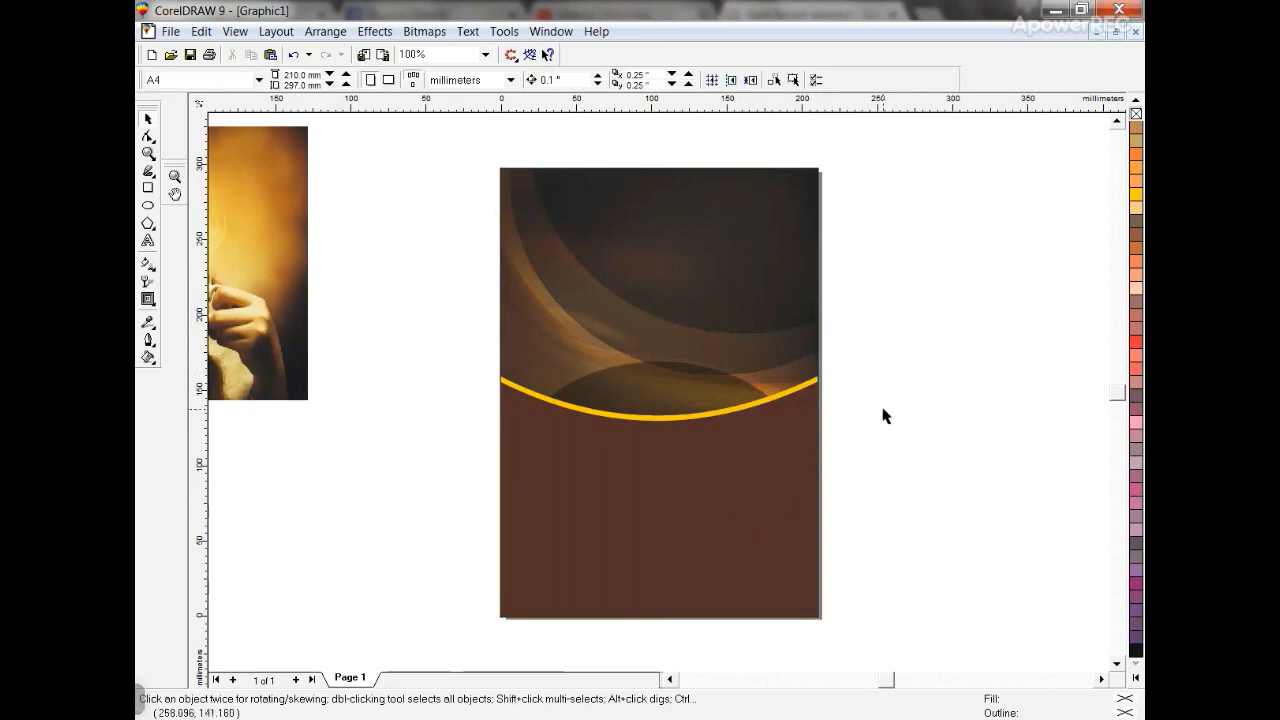
# - Reopen the PowerClip contents and move the brown shape and its yellow border together further down the page
pyautogui.click(778, 458)
pyautogui.hotkey('alt', 'c')
pyautogui.press('w')
pyautogui.press('e')
pyautogui.click(800, 394)
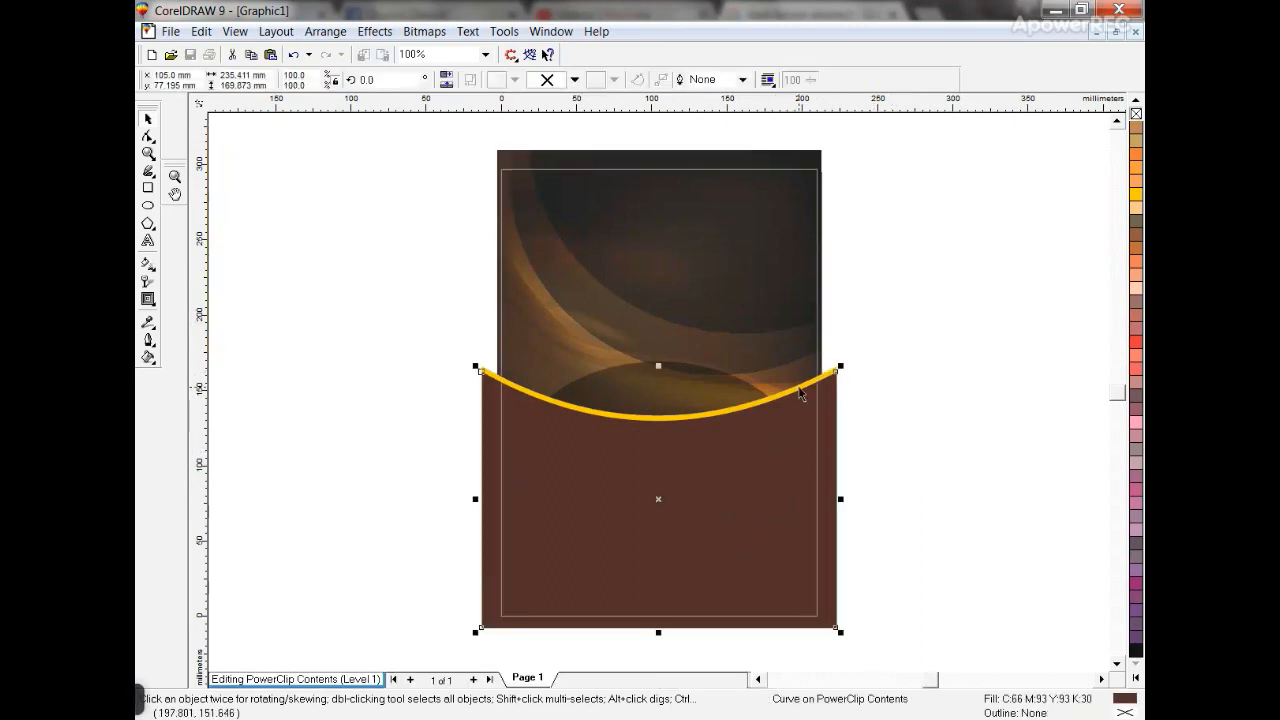
pyautogui.press('Escape')
pyautogui.click(715, 453)
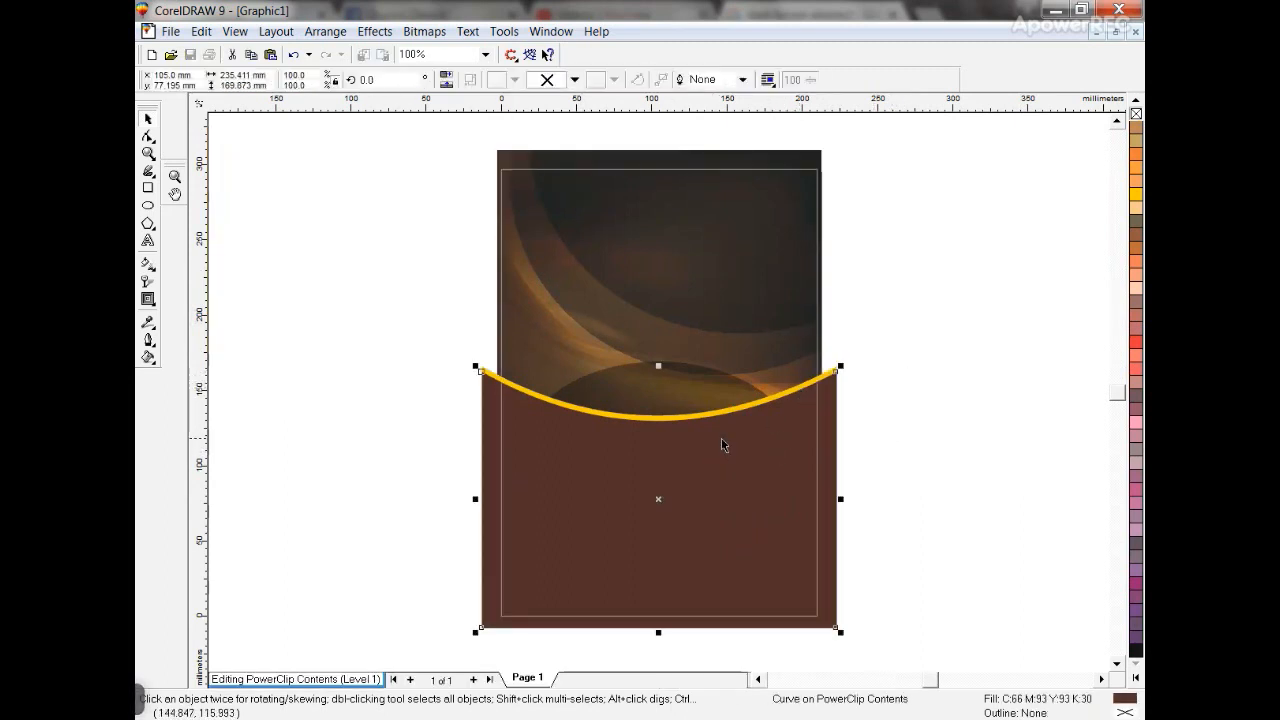
pyautogui.keyDown('shift'); pyautogui.click(831, 374); pyautogui.keyUp('shift')
pyautogui.moveTo(796, 437); pyautogui.dragTo(790, 476)
pyautogui.press('Escape')
# - Stretch the swirl image downward behind the lowered arc to a height of about 221 mm
pyautogui.click(684, 400)
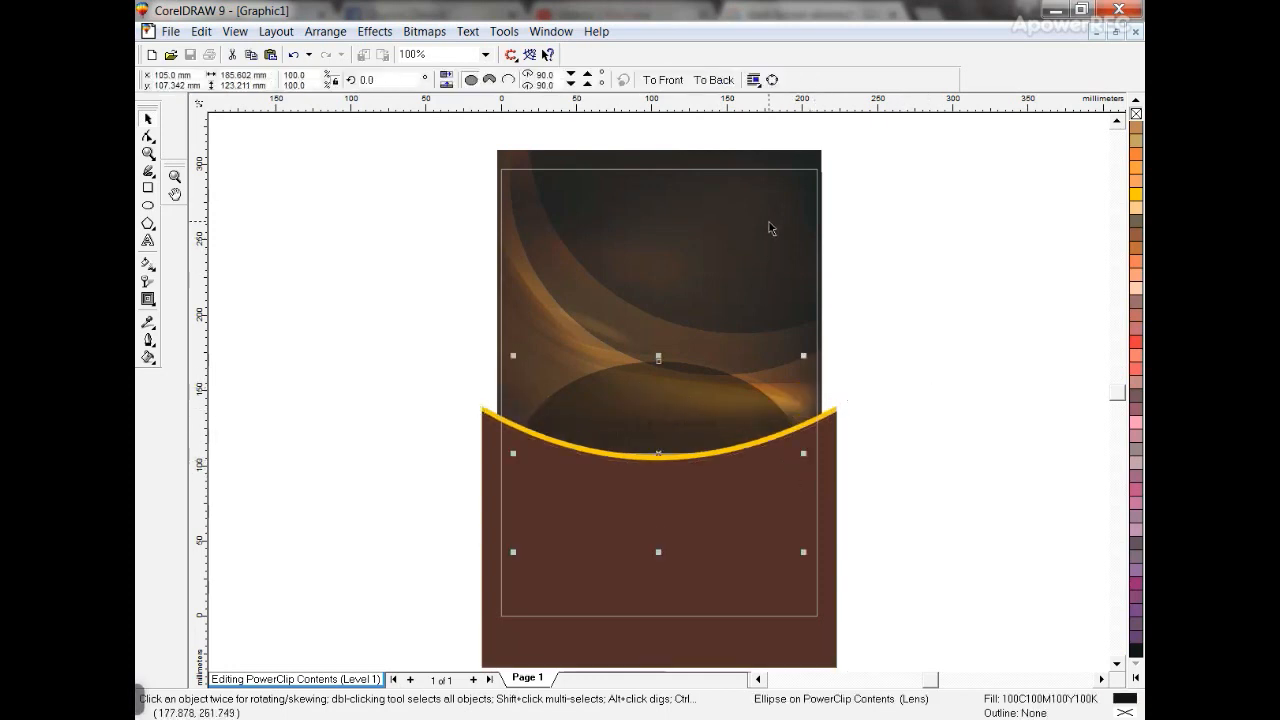
pyautogui.click(697, 431)
pyautogui.moveTo(659, 458); pyautogui.dragTo(655, 493)
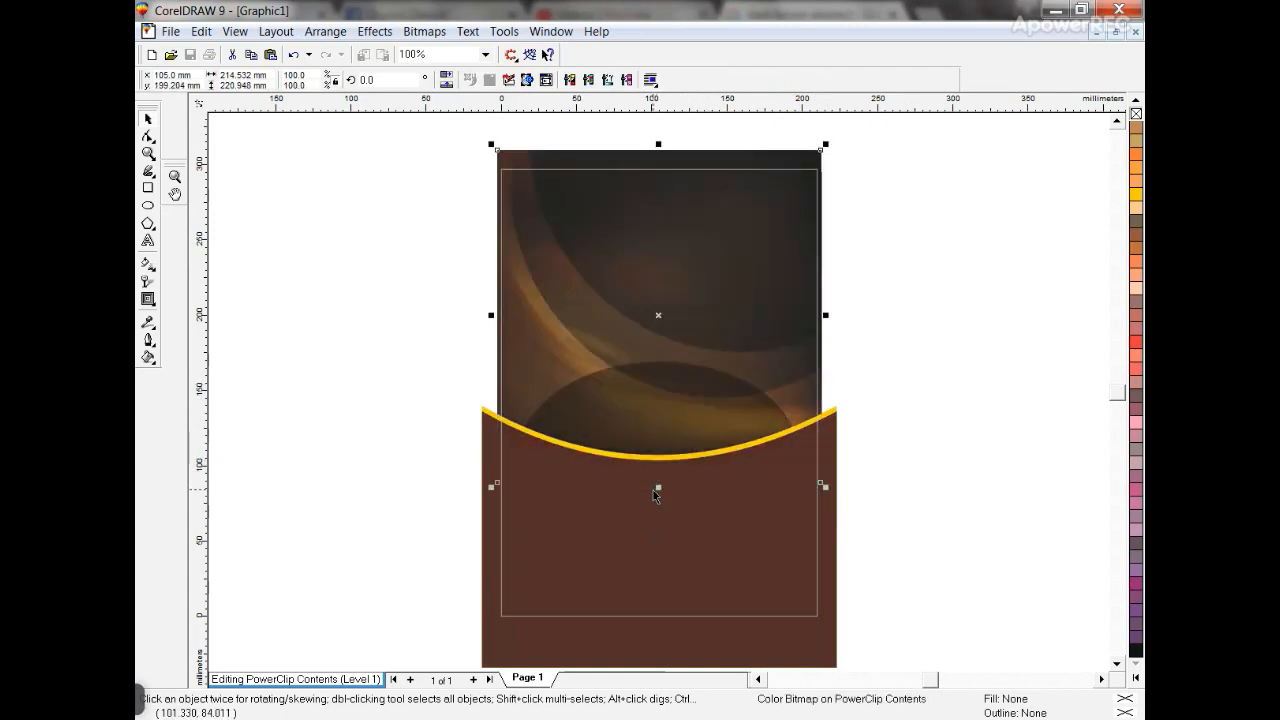
# - Move the transparent ellipse down behind the yellow arc and finish editing the PowerClip contents
pyautogui.click(660, 428)
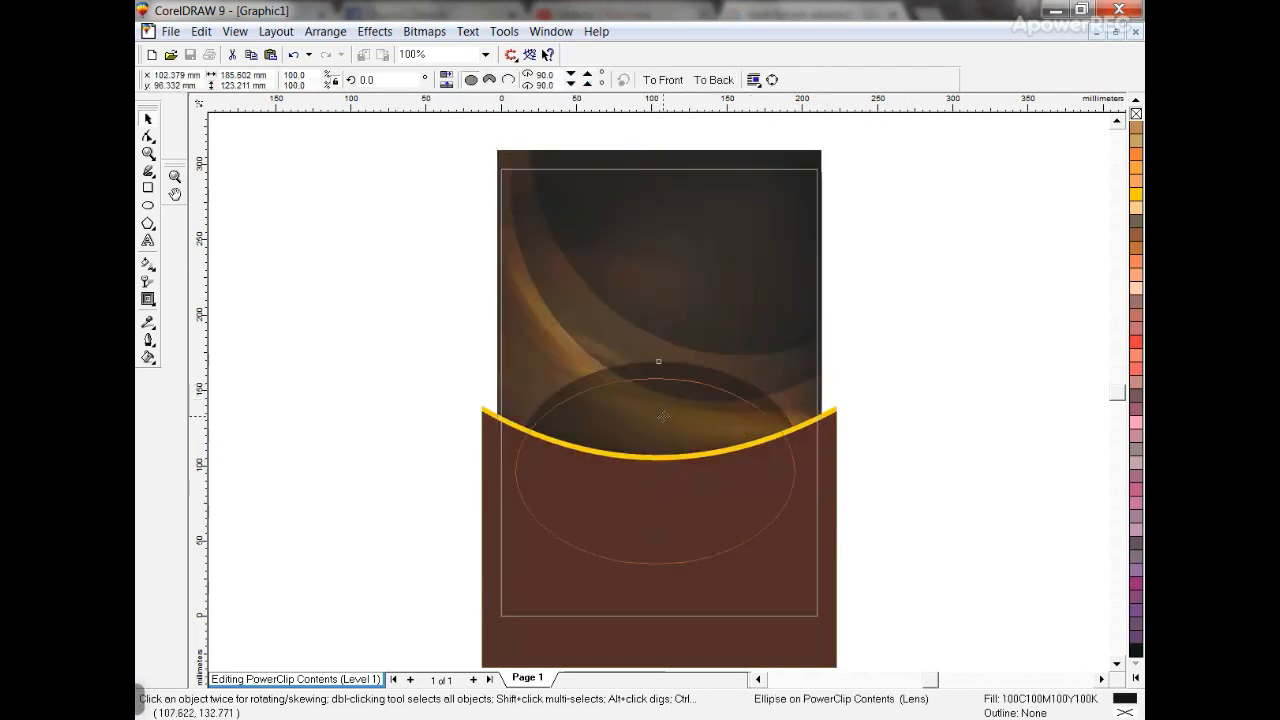
pyautogui.keyDown('ctrl'); pyautogui.click(826, 457); pyautogui.keyUp('ctrl')
pyautogui.click(843, 458)
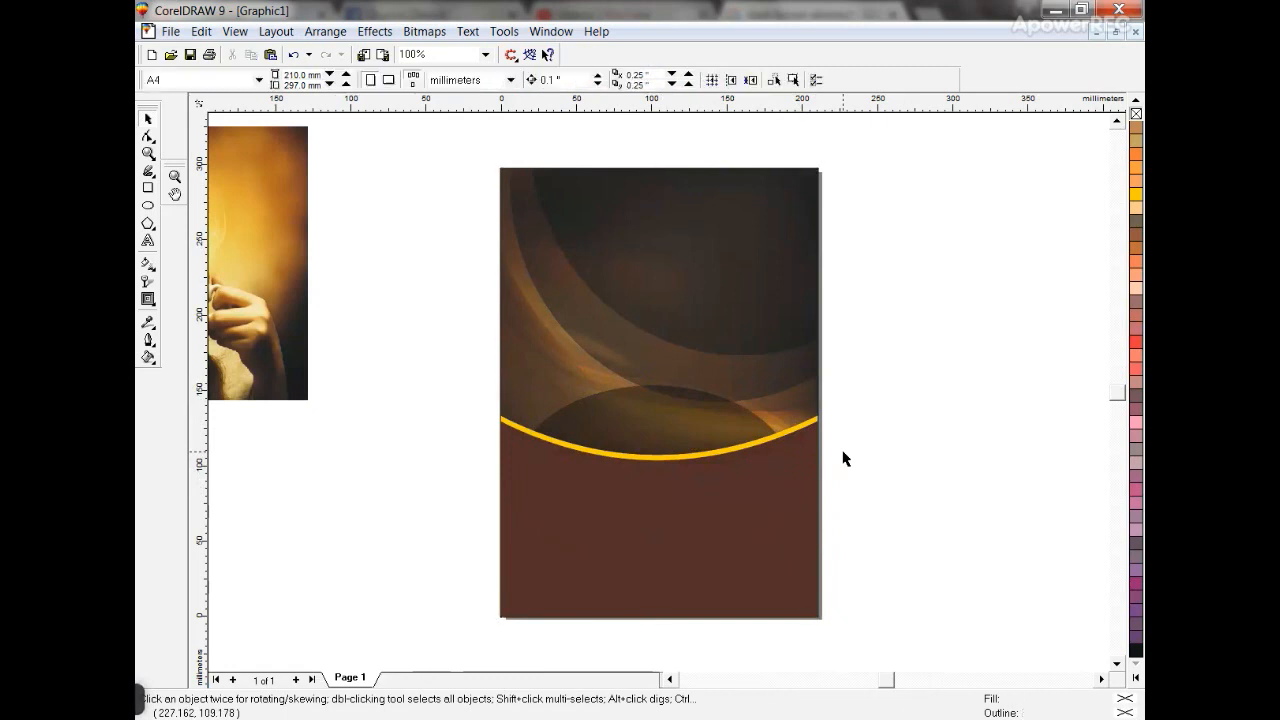
# - Zoom in on the woman's photo and start tracing a freehand outline over her head and along the outer edge of her hair
pyautogui.click(287, 336)
pyautogui.hotkey('shift', 'F2')
pyautogui.click(148, 137)
pyautogui.click(150, 158)
pyautogui.moveTo(358, 124); pyautogui.dragTo(814, 317)
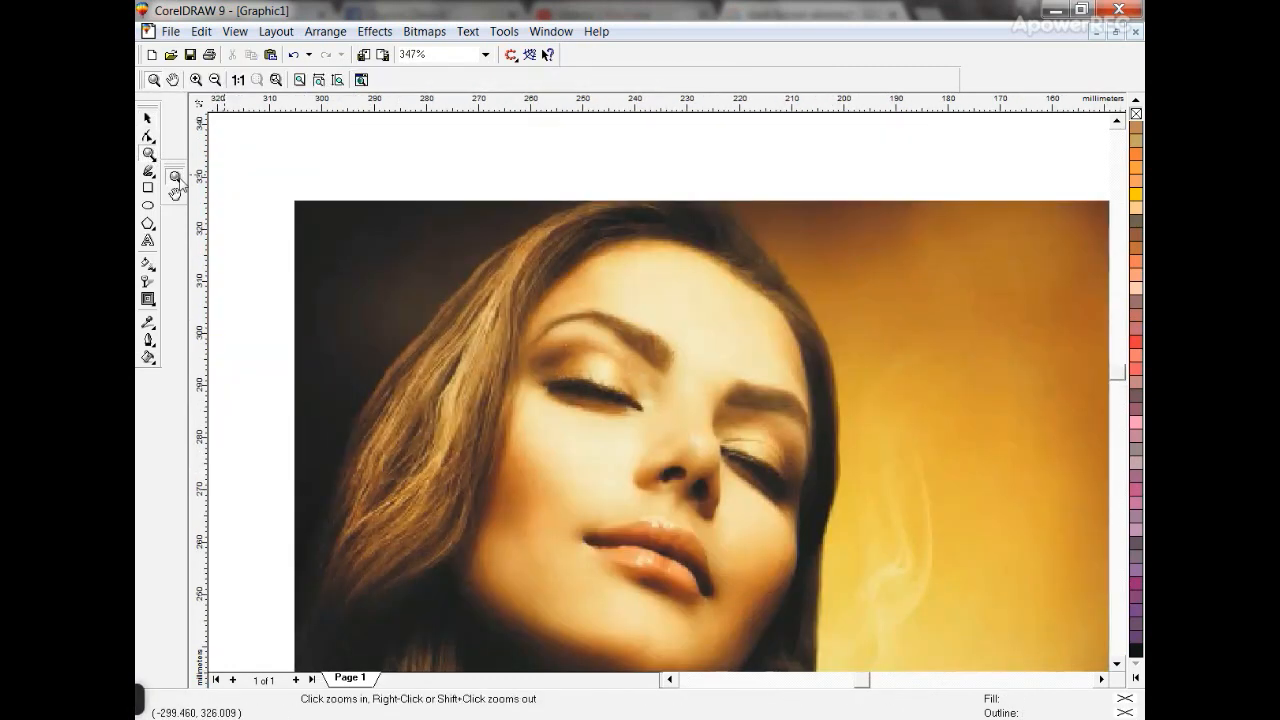
pyautogui.click(150, 173)
pyautogui.click(180, 180)
pyautogui.click(783, 282)
pyautogui.doubleClick(729, 220)
pyautogui.doubleClick(522, 233)
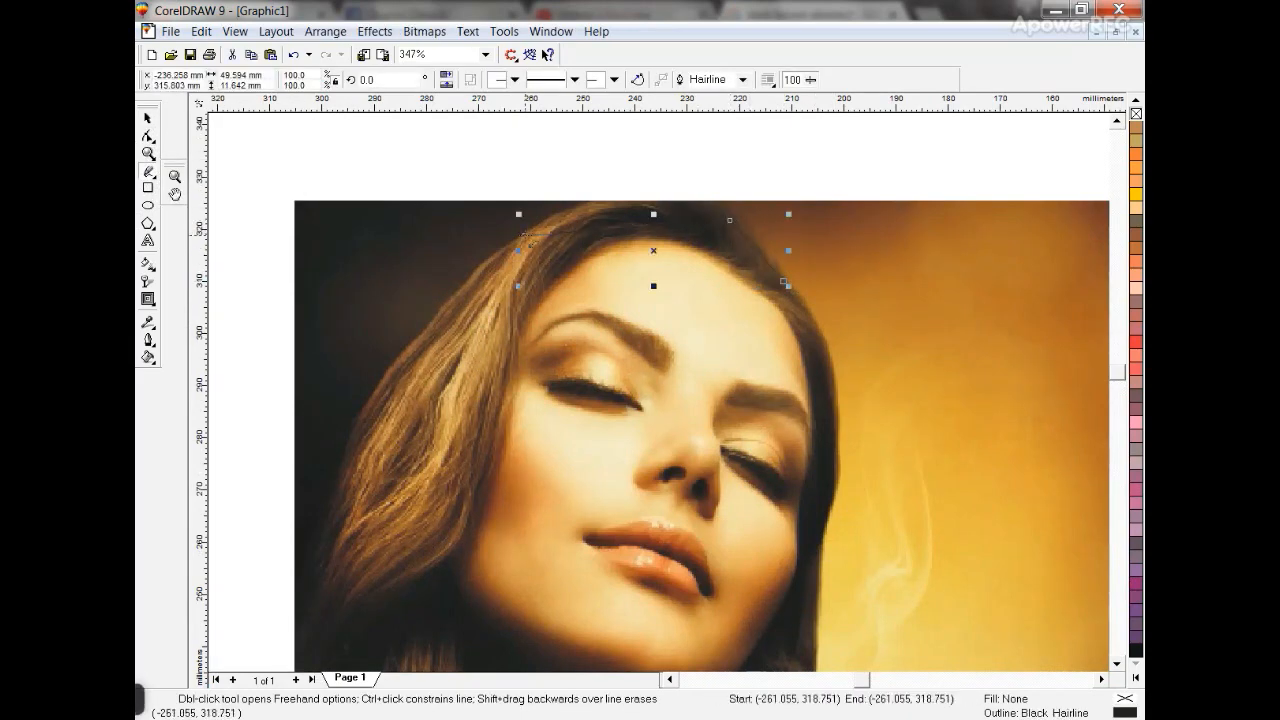
pyautogui.doubleClick(268, 545)
pyautogui.press('F3')
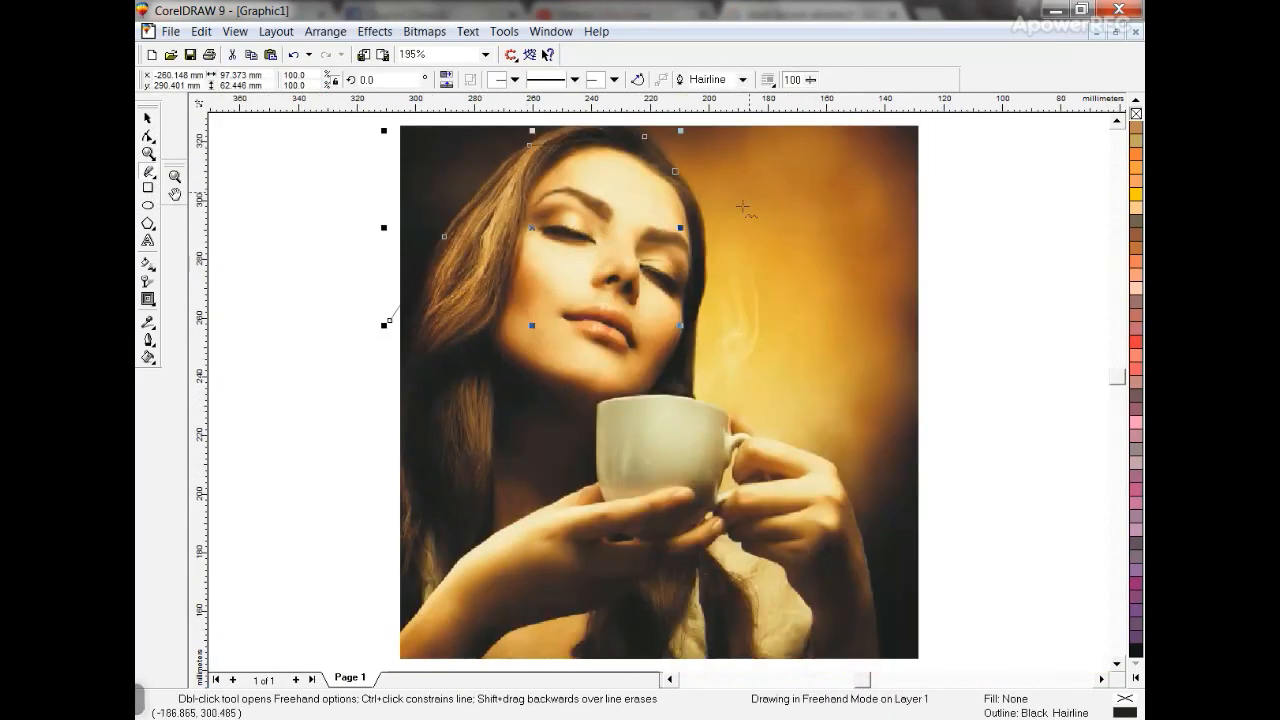
# - Continue the outline down the facing hair edge, around the cup and hand, along the photo's lower edge, and close it
pyautogui.doubleClick(696, 307)
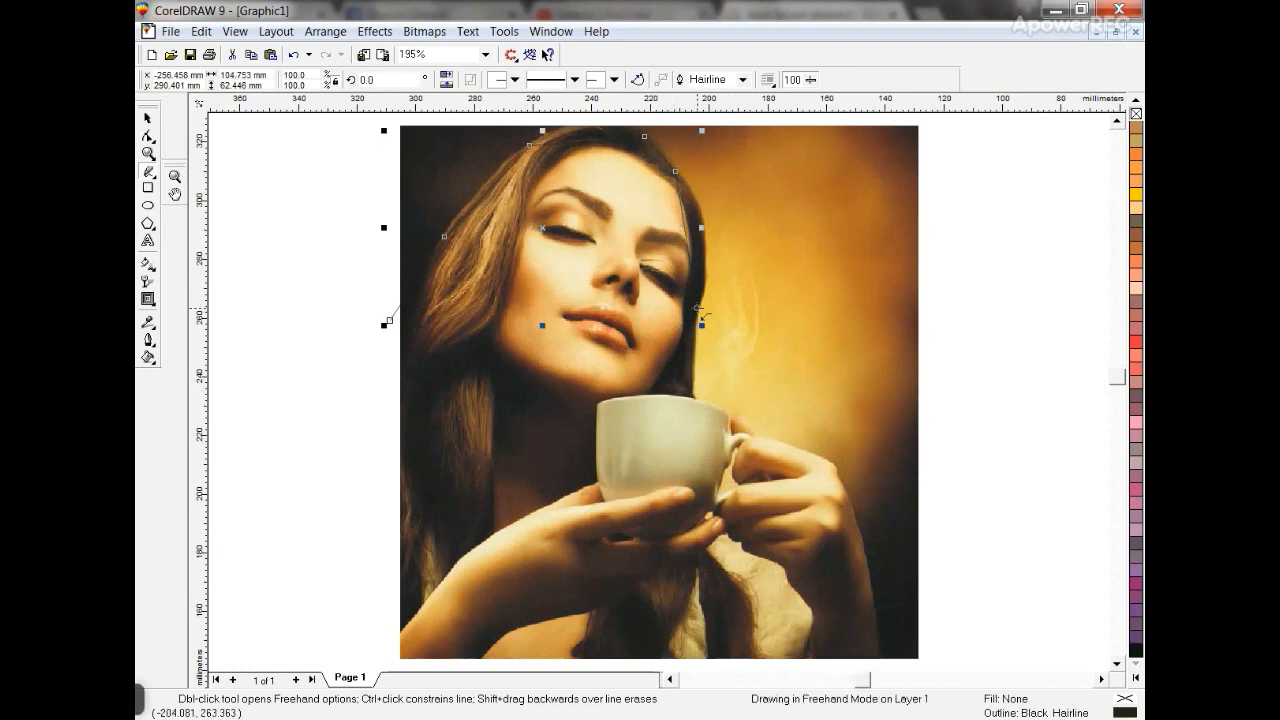
pyautogui.doubleClick(700, 403)
pyautogui.doubleClick(728, 412)
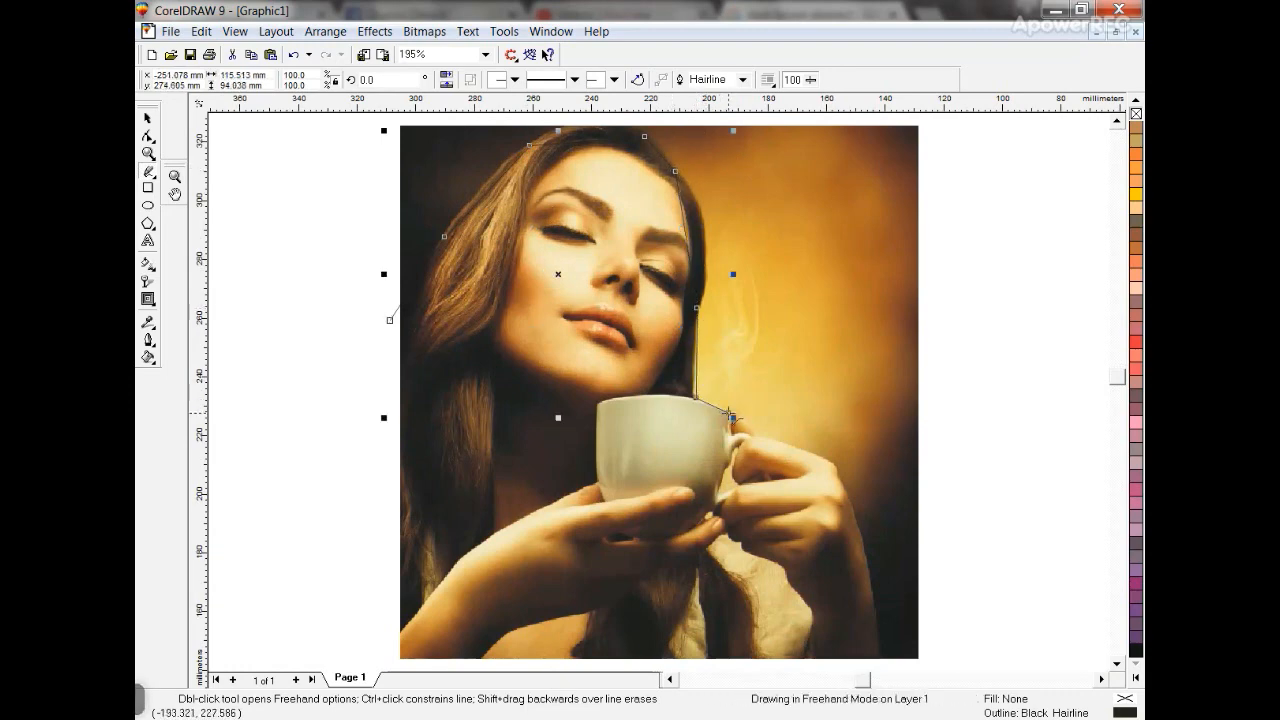
pyautogui.doubleClick(758, 440)
pyautogui.doubleClick(822, 457)
pyautogui.doubleClick(838, 478)
pyautogui.doubleClick(877, 660)
pyautogui.doubleClick(397, 659)
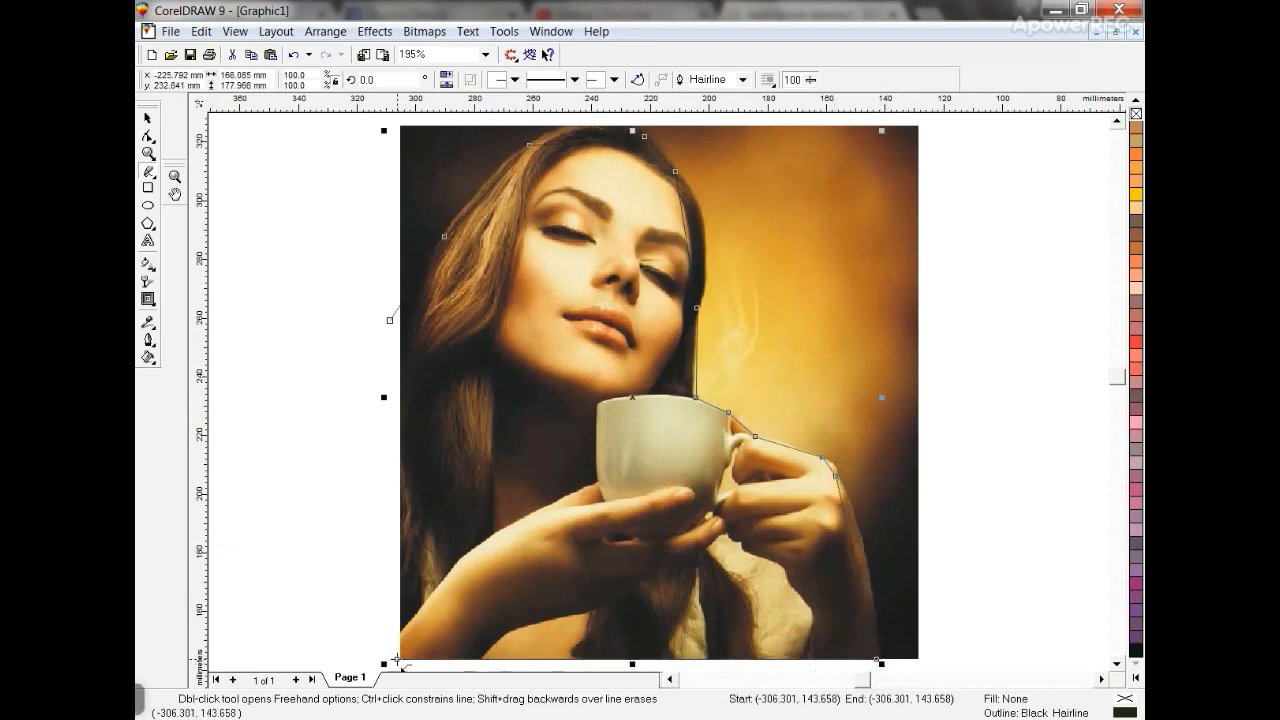
pyautogui.doubleClick(389, 320)
# - Bend the outline's segments to follow the woman's forearm, fingers, and the hair beside the smoky golden background
pyautogui.press('F10')
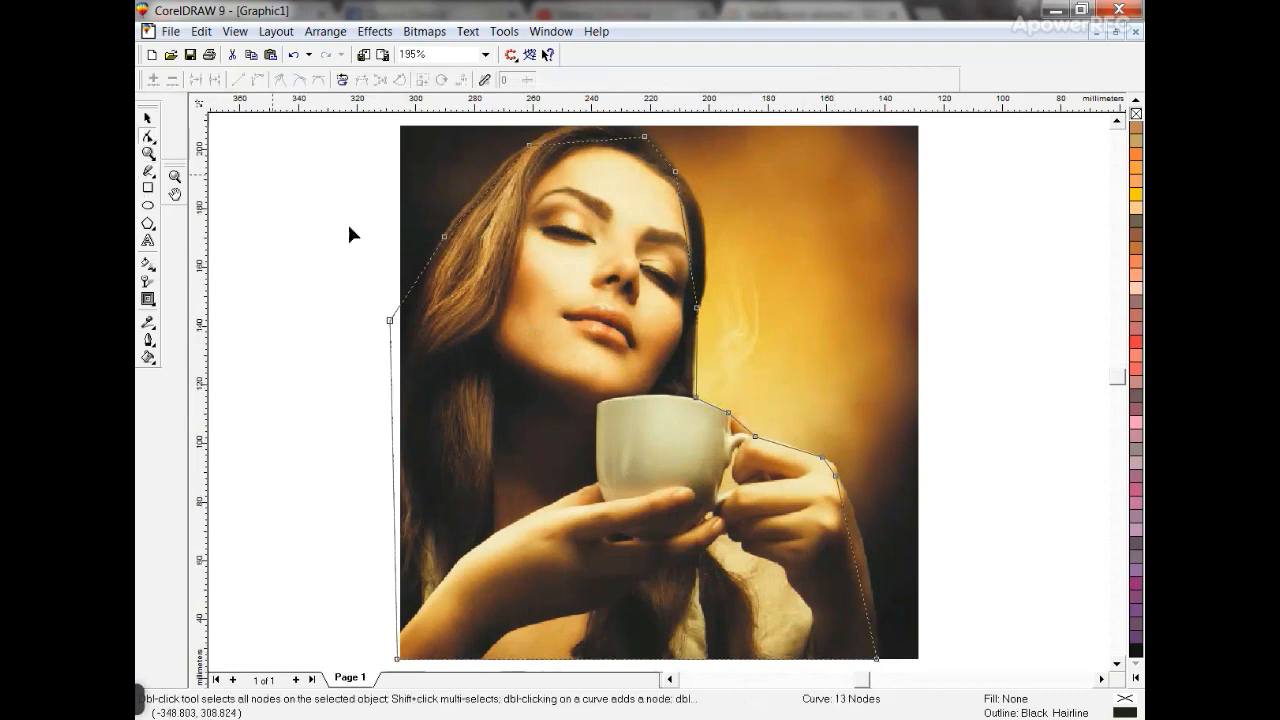
pyautogui.press('F3')
pyautogui.hotkey('shift', 'F2')
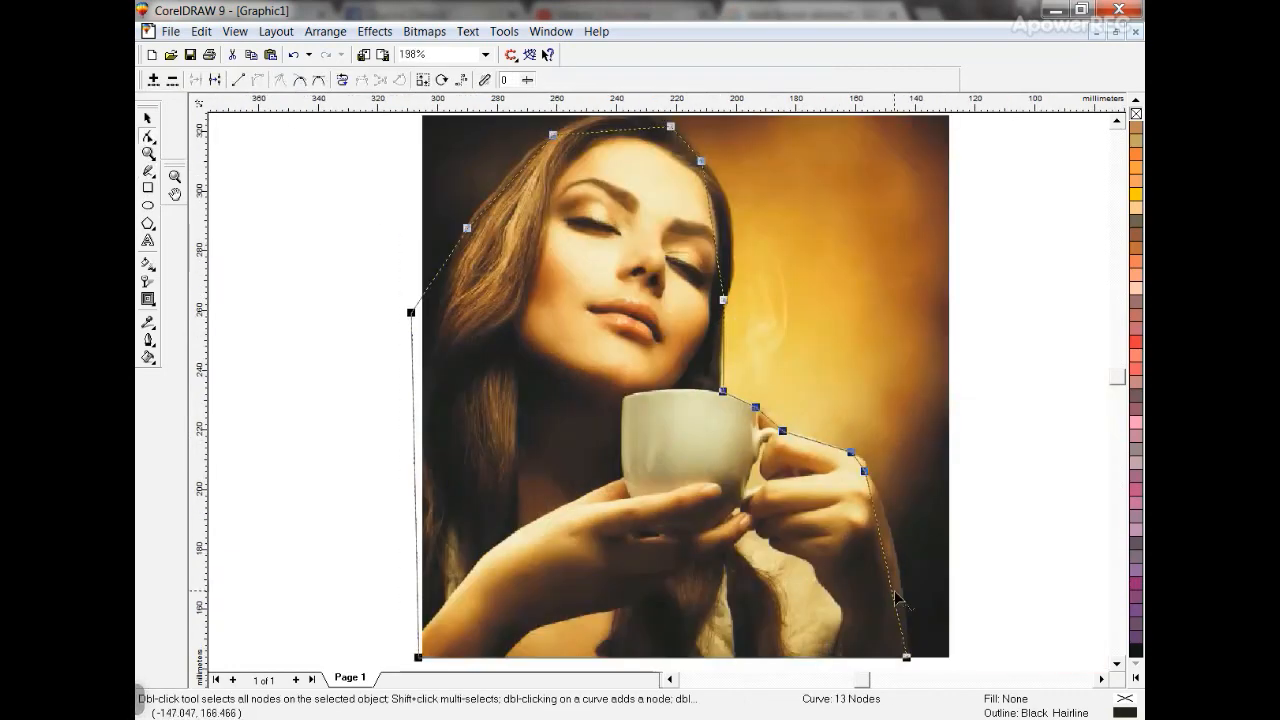
pyautogui.moveTo(891, 571); pyautogui.dragTo(898, 558)
pyautogui.moveTo(858, 466); pyautogui.dragTo(863, 469)
pyautogui.moveTo(776, 432); pyautogui.dragTo(778, 430)
pyautogui.moveTo(727, 370); pyautogui.dragTo(725, 370)
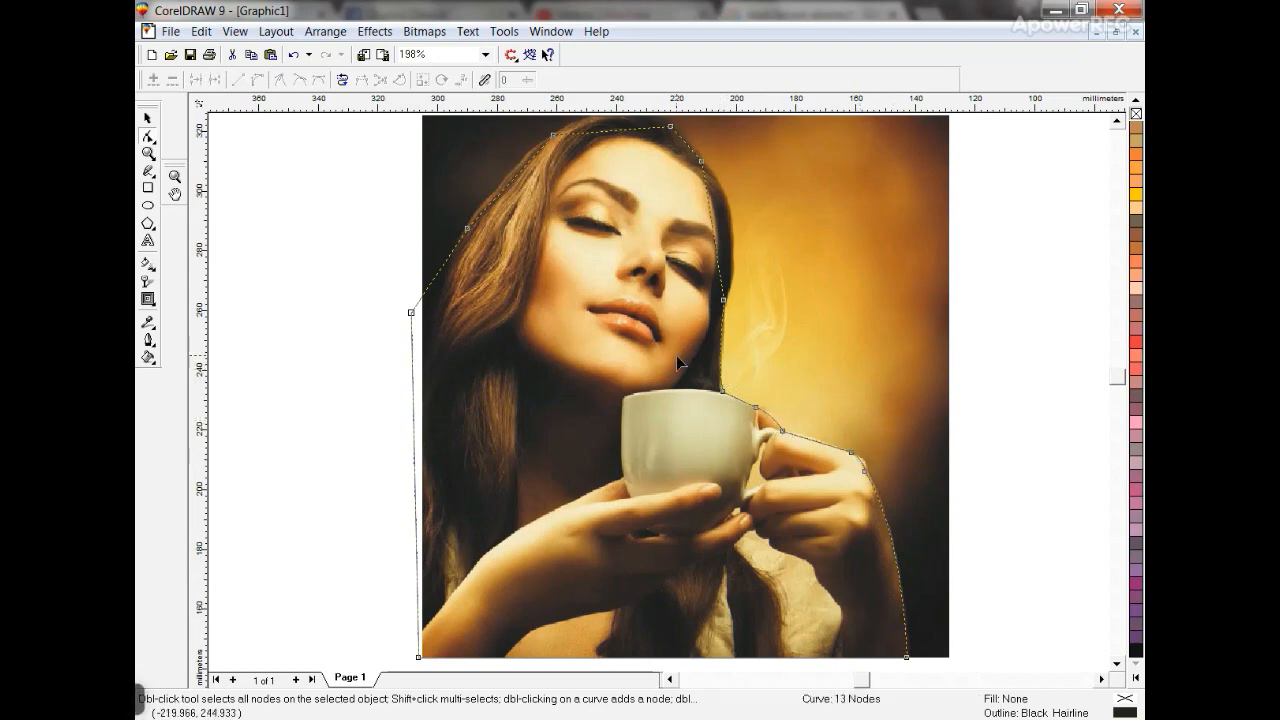
pyautogui.moveTo(732, 281); pyautogui.dragTo(734, 251)
# - Bend the segments over the crown, along the outer hair, and beside the cup handle to match the woman's contour
pyautogui.click(1117, 122)
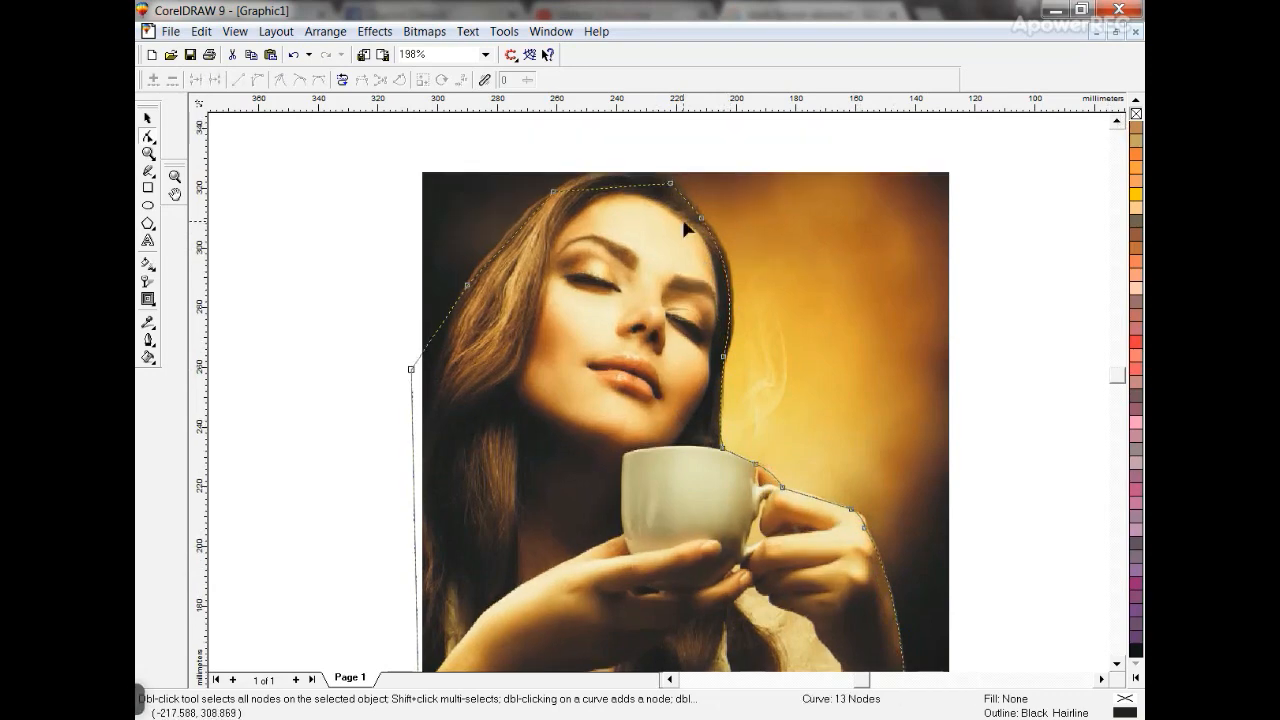
pyautogui.moveTo(646, 193); pyautogui.dragTo(636, 175)
pyautogui.moveTo(509, 239); pyautogui.dragTo(502, 238)
pyautogui.moveTo(445, 326); pyautogui.dragTo(436, 330)
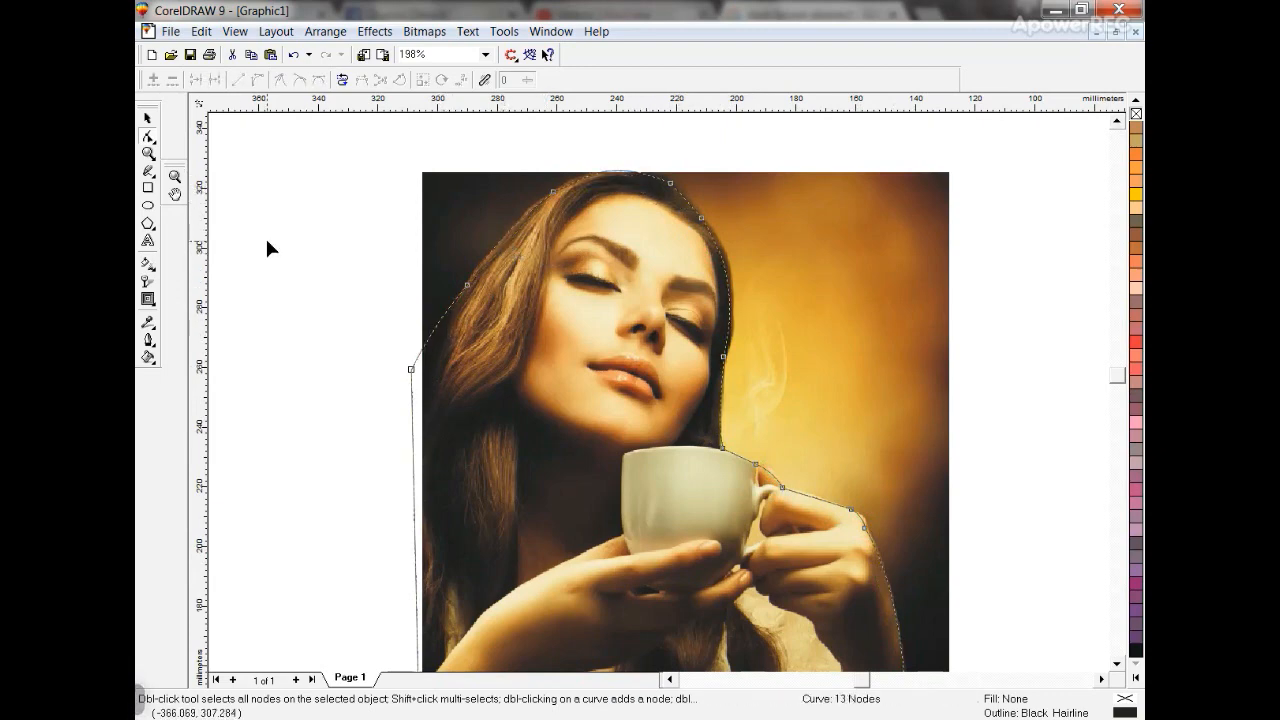
pyautogui.moveTo(763, 478); pyautogui.dragTo(768, 477)
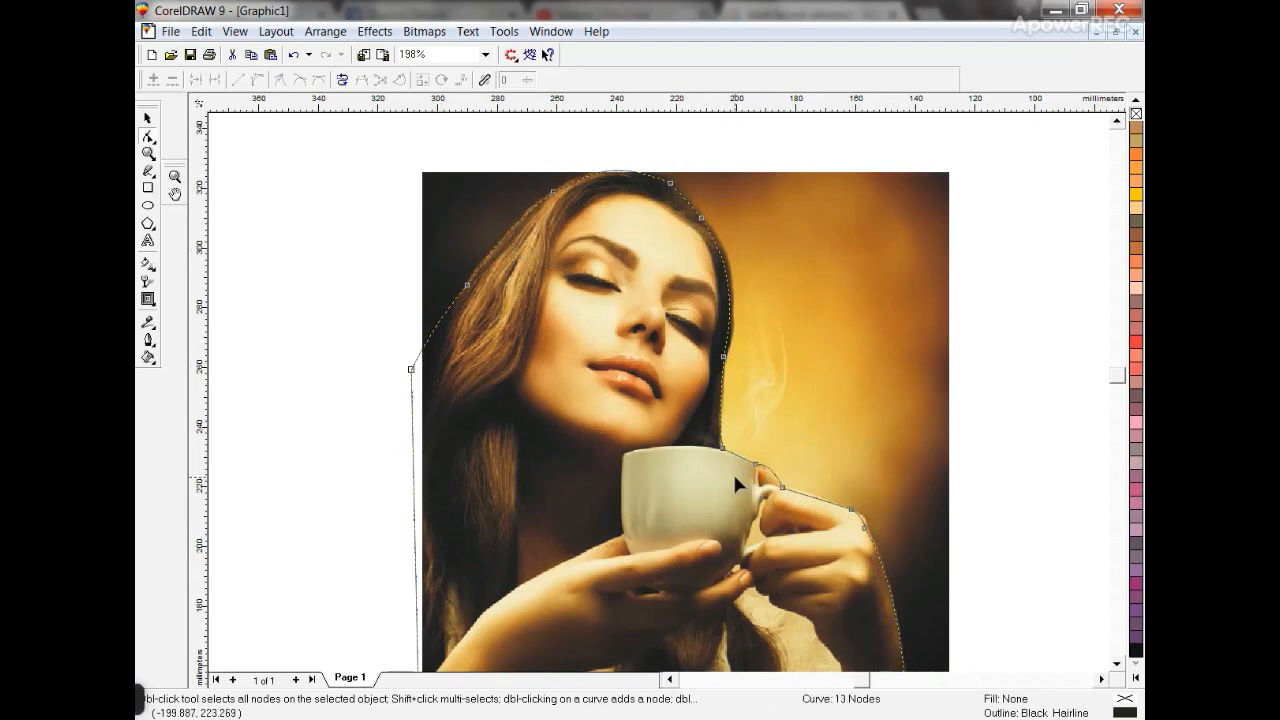
# - PowerClip the woman's photo inside the traced outline
pyautogui.click(147, 118)
pyautogui.click(776, 317)
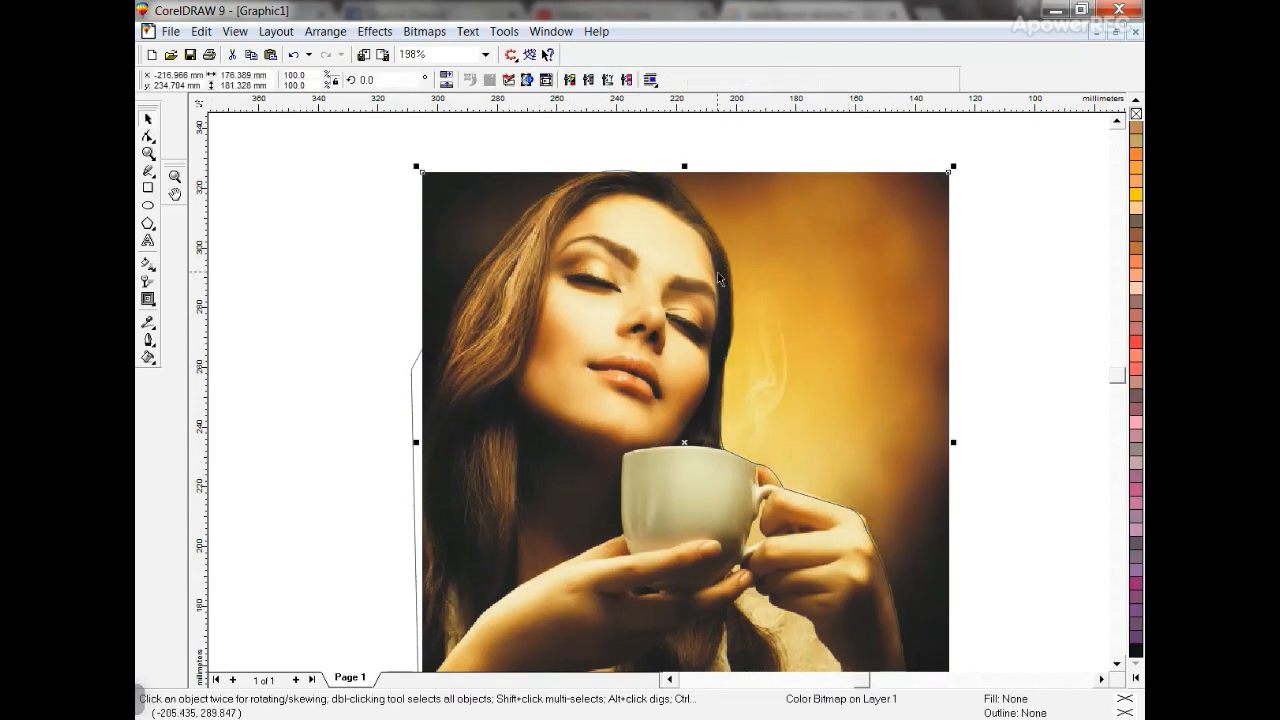
pyautogui.click(709, 229)
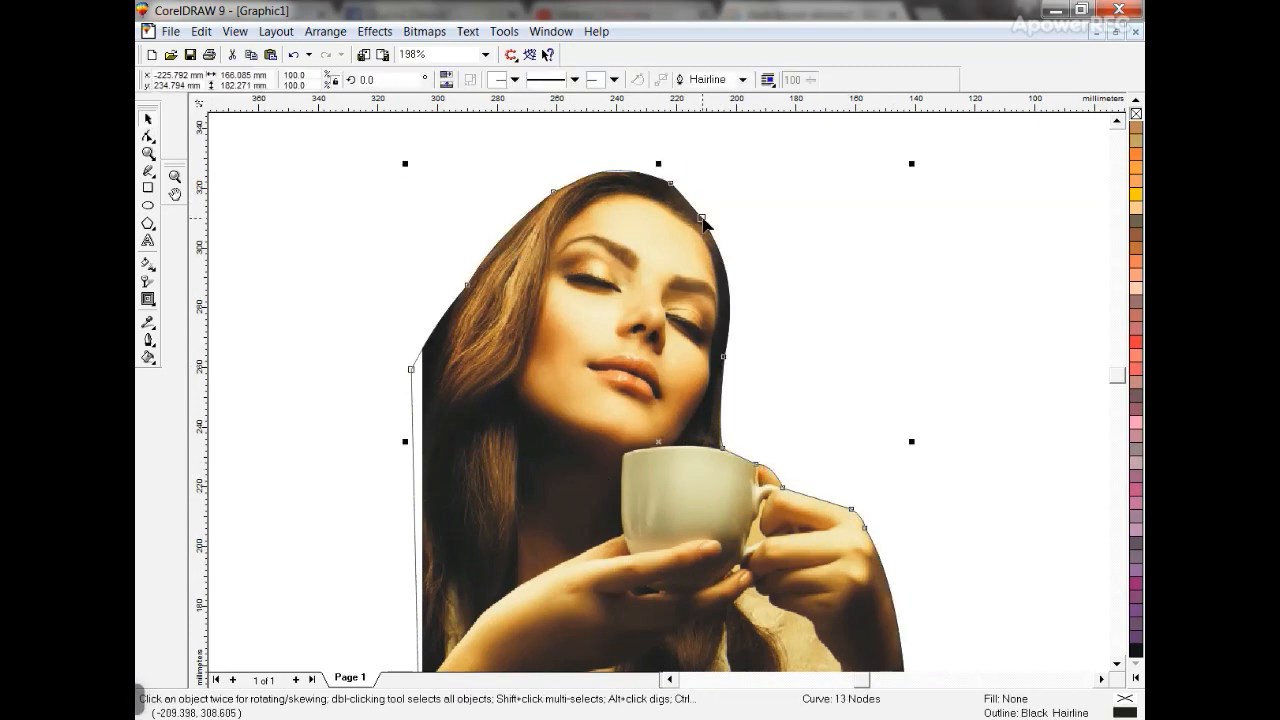
# - Remove the cut-out's outline and move the woman onto the upper part of the poster
pyautogui.rightClick(1138, 120)
pyautogui.press('F4')
pyautogui.moveTo(356, 281); pyautogui.dragTo(616, 323)
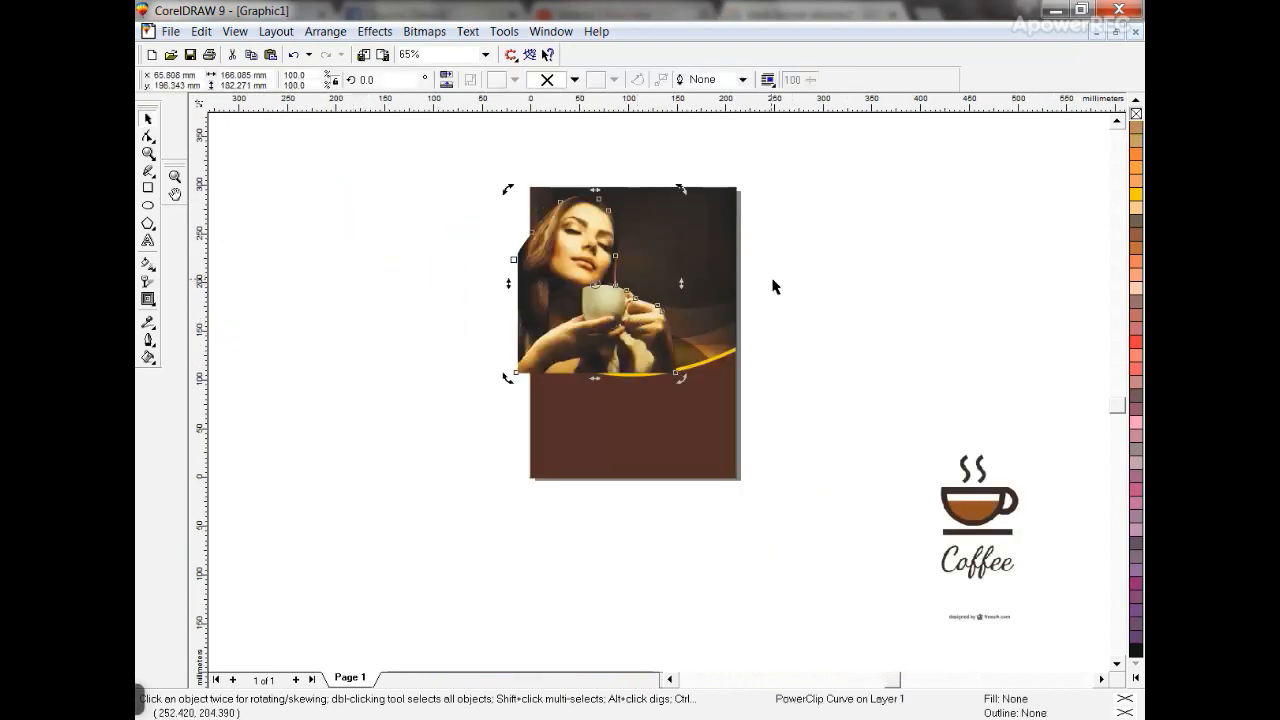
# - Mirror the woman horizontally, move her to the poster's opposite side, and enlarge her to about 168 by 184 mm
pyautogui.hotkey('shift', 'F4')
pyautogui.click(148, 137)
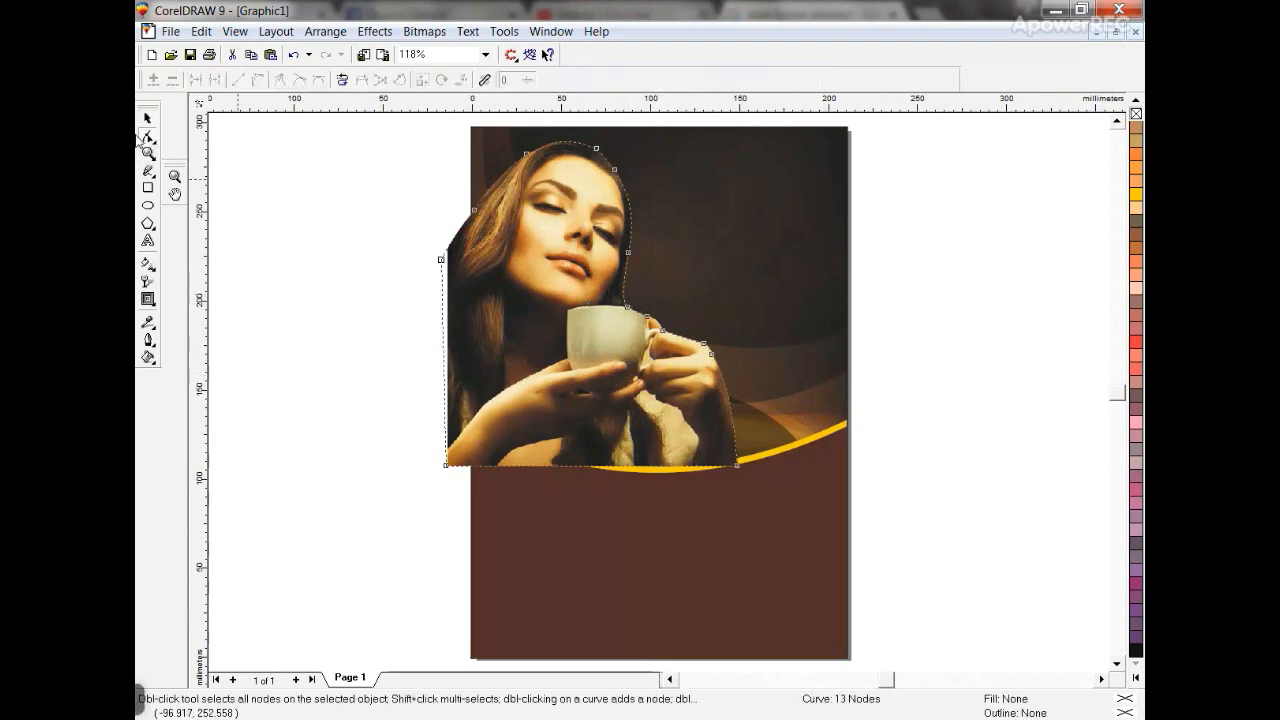
pyautogui.click(147, 119)
pyautogui.click(447, 79)
pyautogui.moveTo(648, 396); pyautogui.dragTo(762, 400)
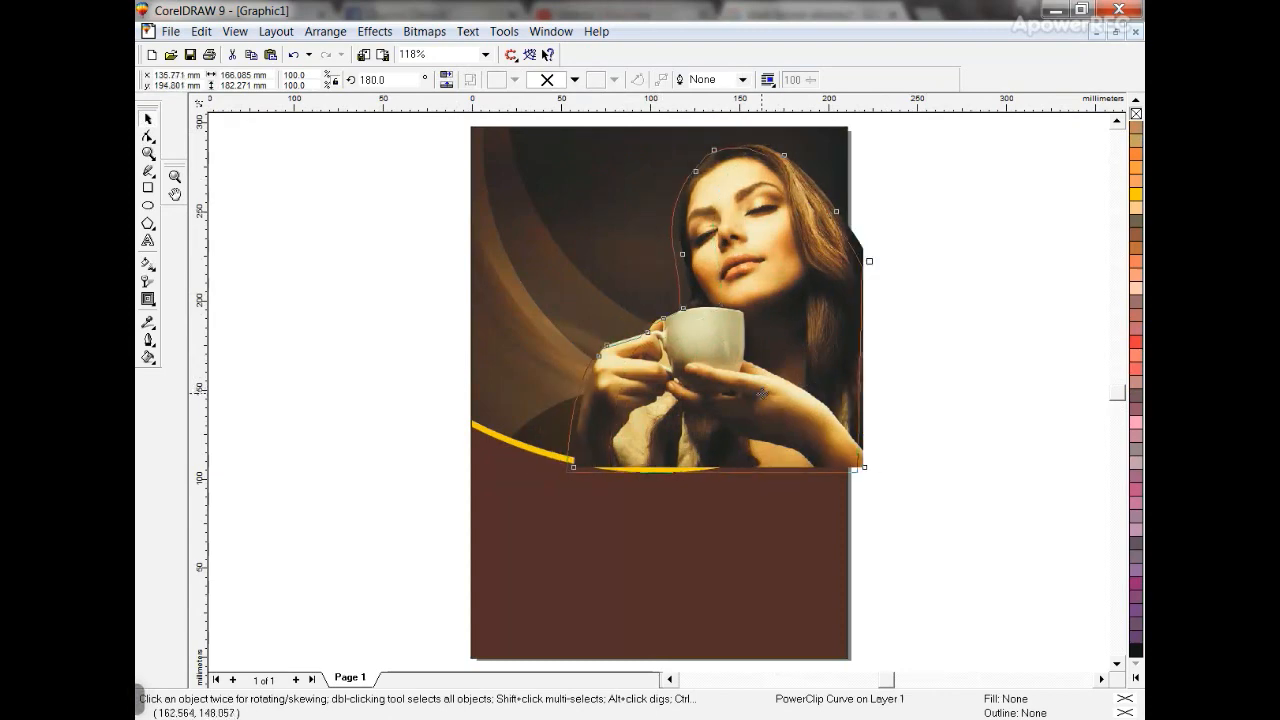
pyautogui.moveTo(867, 142); pyautogui.dragTo(871, 138)
# - PowerClip the woman's cut-out inside the poster's page frame
pyautogui.hotkey('alt', 'c')
pyautogui.press('w')
pyautogui.press('p')
pyautogui.click(578, 178)
# - Edit the frame's PowerClip contents to place the woman behind the brown shape and yellow arc, and finish editing
pyautogui.hotkey('alt', 'c')
pyautogui.press('w')
pyautogui.press('e')
pyautogui.click(737, 282)
pyautogui.hotkey('shift', 'pagedown')
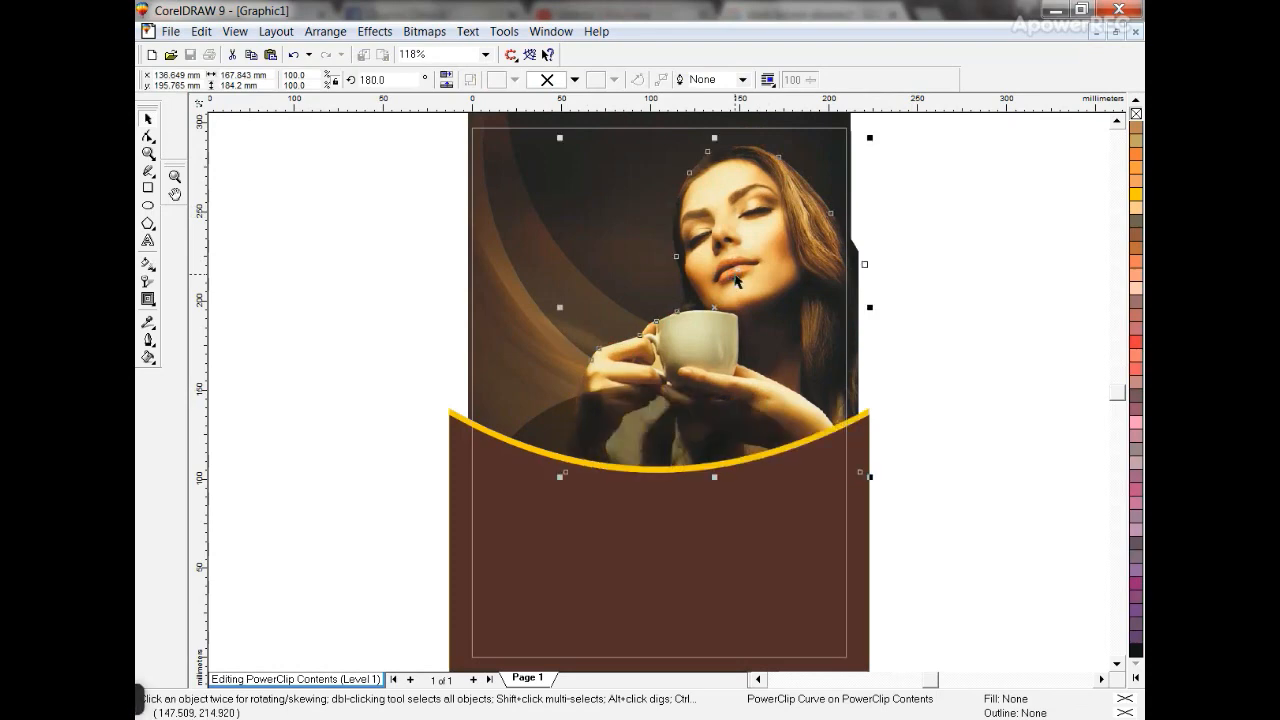
pyautogui.hotkey('alt', 'c')
pyautogui.press('w')
pyautogui.press('f')
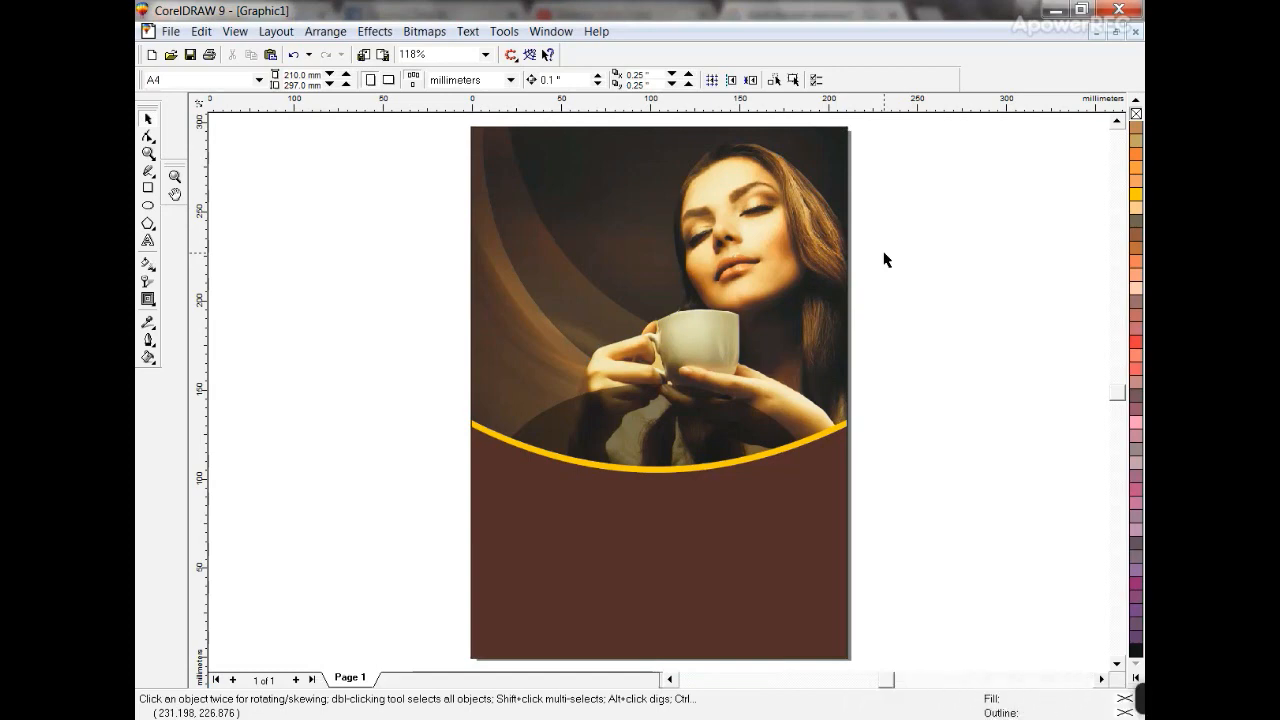
# - Zoom in on the coffee logo's cup and draw a straight line about 63 mm long along its rim
pyautogui.press('F3')
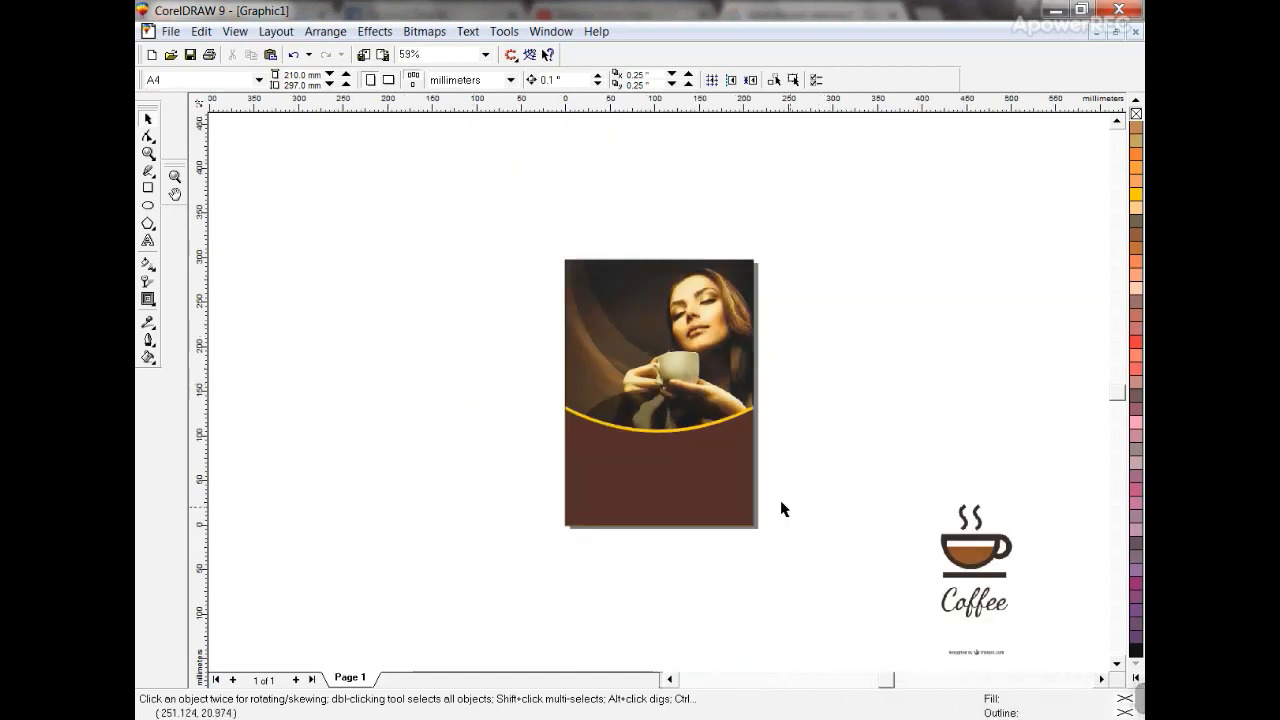
pyautogui.click(932, 551)
pyautogui.hotkey('shift', 'F2')
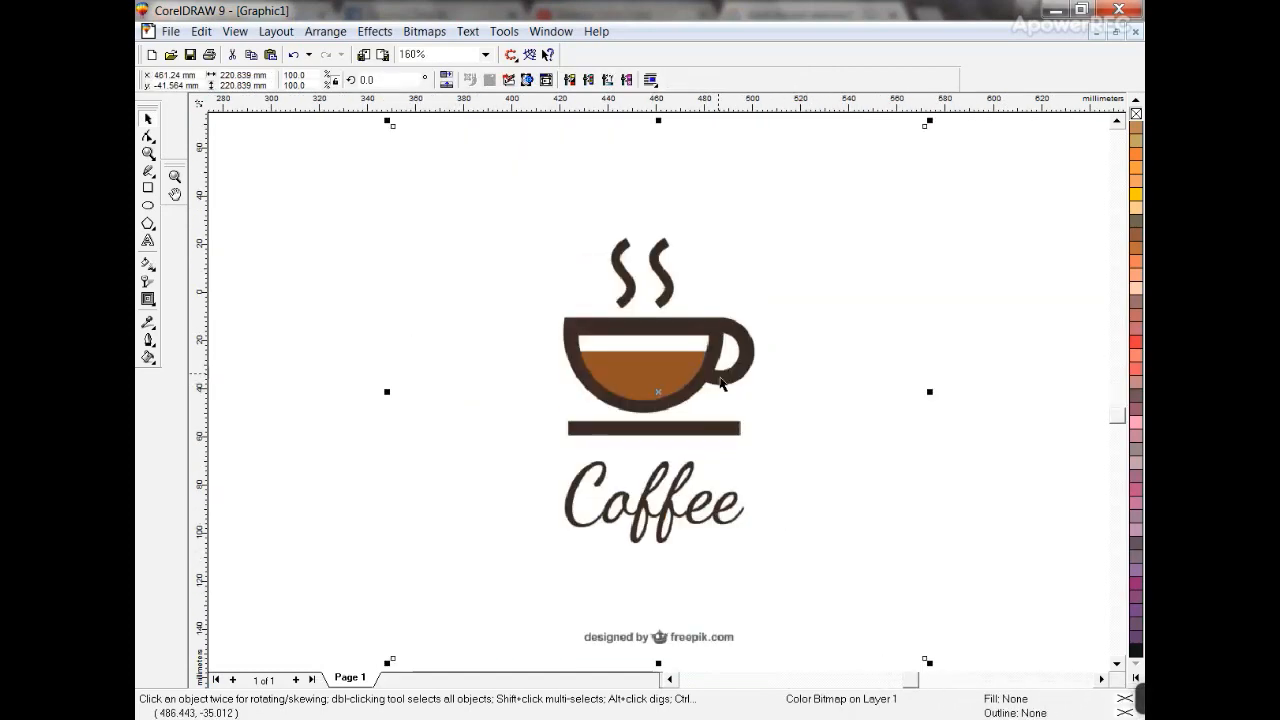
pyautogui.press('Escape')
pyautogui.click(148, 154)
pyautogui.moveTo(457, 274); pyautogui.dragTo(877, 514)
pyautogui.click(148, 172)
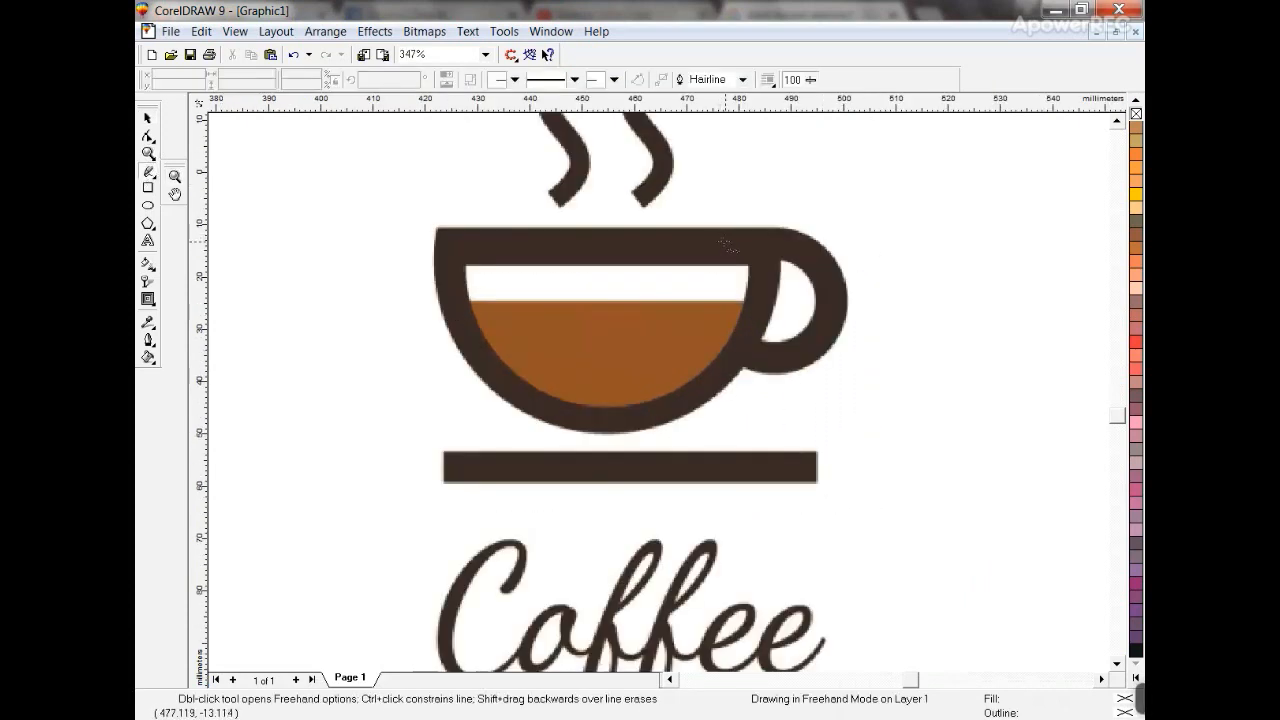
pyautogui.click(771, 241)
pyautogui.click(445, 240)
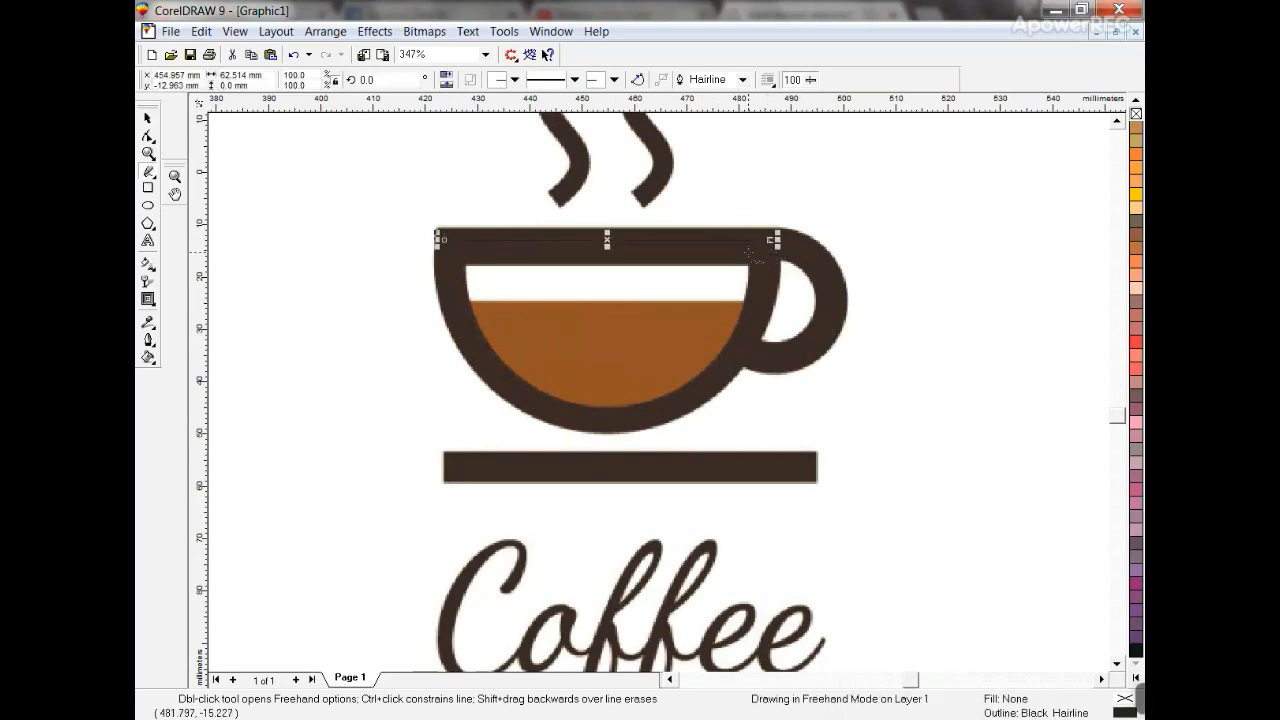
# - Give the rim line a 10-point outline set behind the fill and scaled with the image
pyautogui.press('F12')
pyautogui.write('10')
pyautogui.click(490, 488)
pyautogui.click(630, 490)
pyautogui.click(622, 514)
# - Shape the cup curve to follow the round bowl beneath the straight rim
pyautogui.click(148, 135)
pyautogui.moveTo(234, 157); pyautogui.dragTo(500, 285)
pyautogui.moveTo(551, 239); pyautogui.dragTo(446, 338)
pyautogui.moveTo(661, 242); pyautogui.dragTo(729, 376)
pyautogui.moveTo(613, 328); pyautogui.dragTo(618, 400)
# - Set the cup curve's outline width to 15 points
pyautogui.press('F12')
pyautogui.write('15')
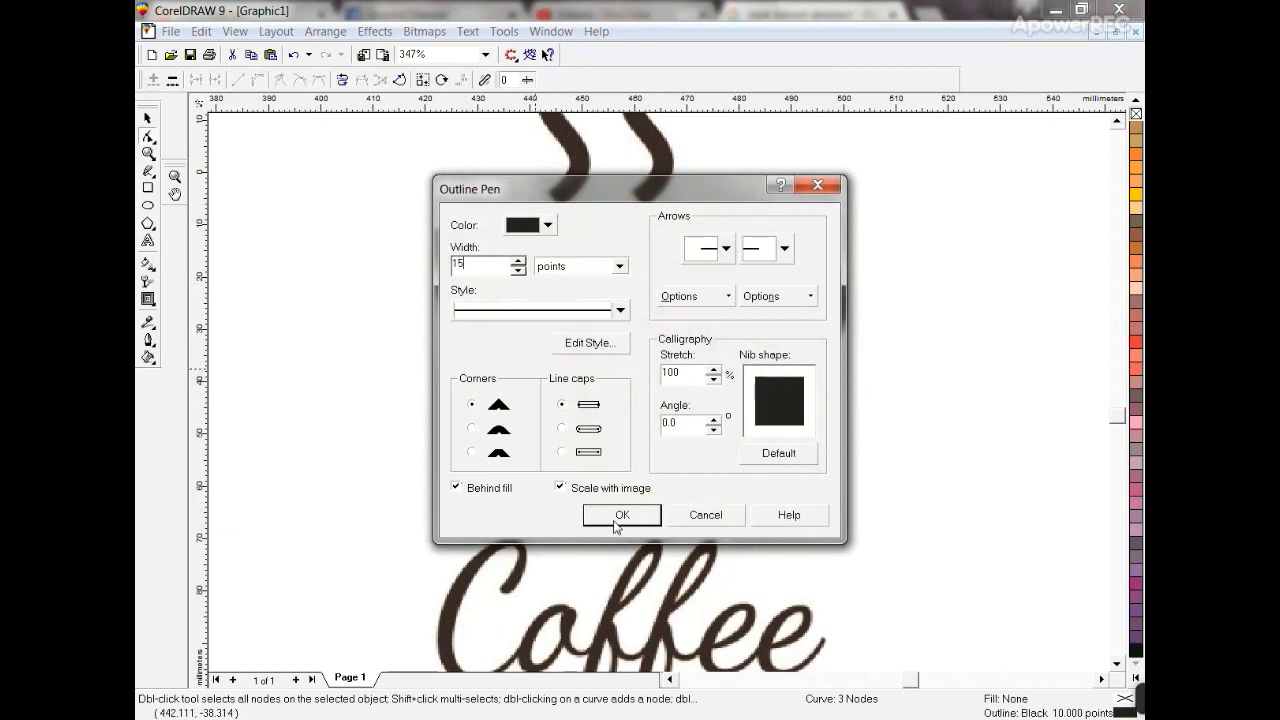
pyautogui.click(617, 515)
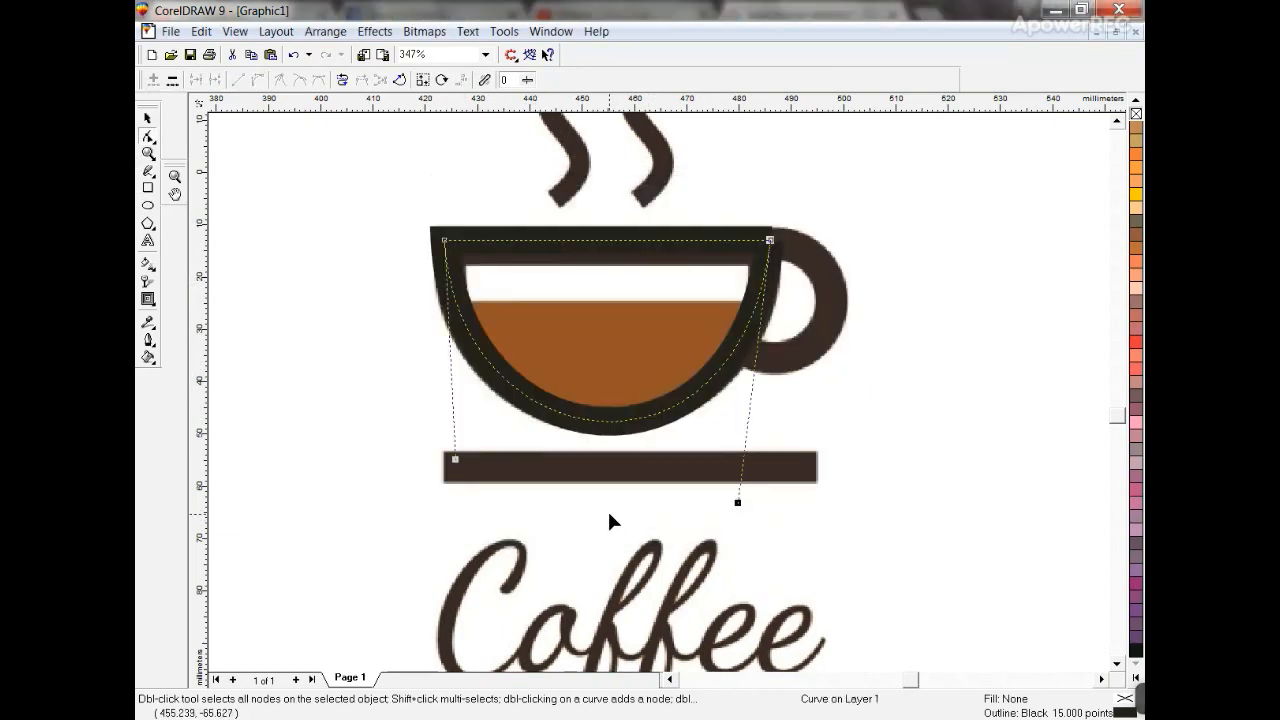
# - Draw a line between the handle's two ends with a 15-point outline, set behind the fill and scaled with the image
pyautogui.click(148, 171)
pyautogui.click(761, 232)
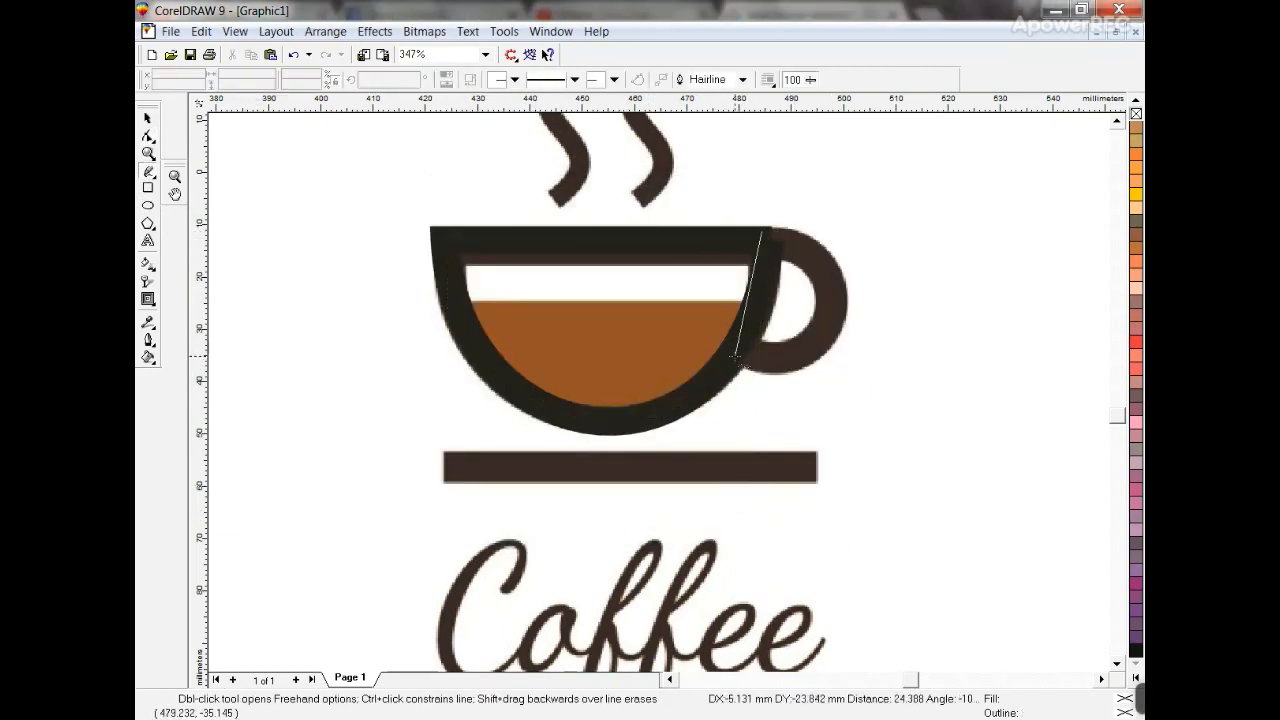
pyautogui.click(735, 357)
pyautogui.press('F12')
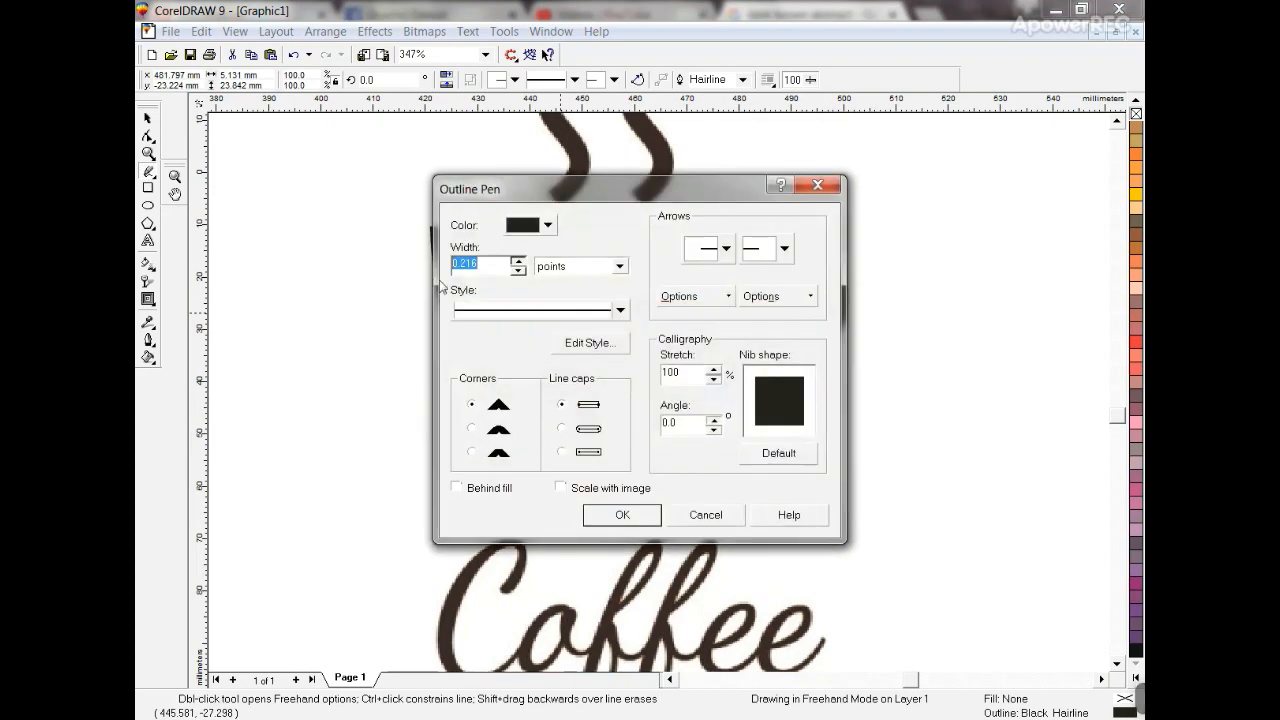
pyautogui.write('15')
pyautogui.click(494, 488)
pyautogui.click(571, 490)
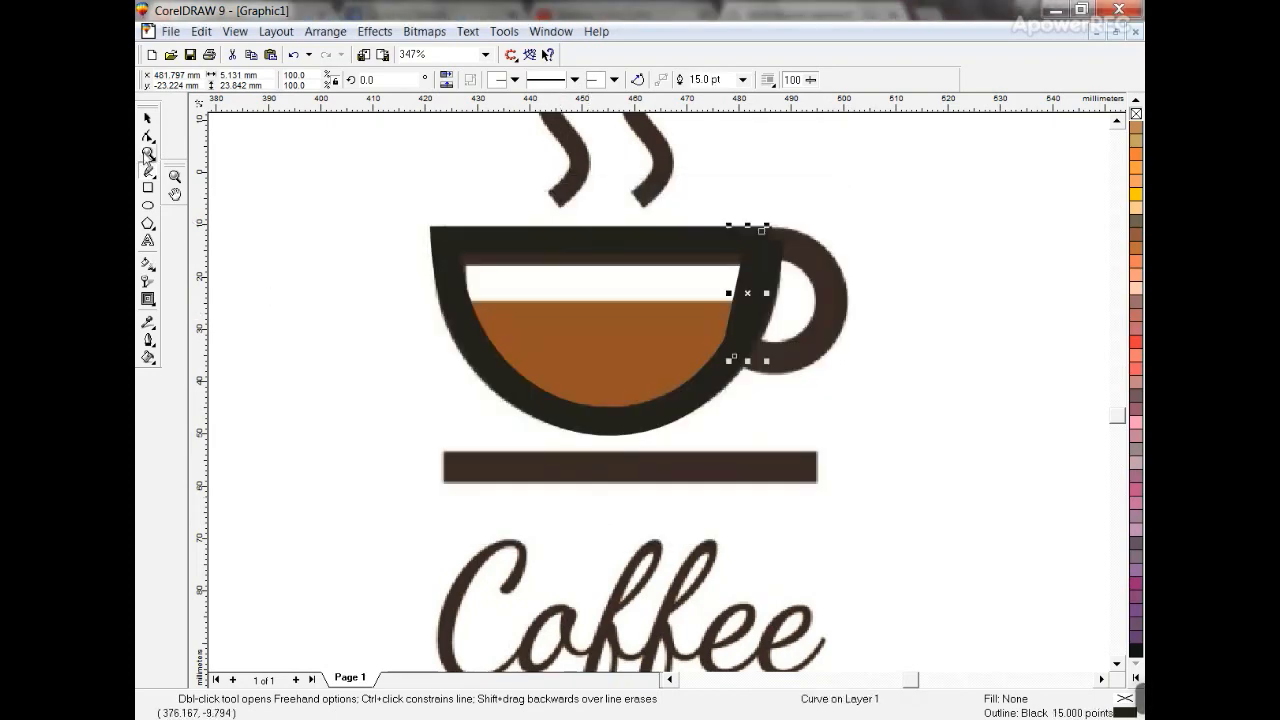
# - Curve the handle line to follow the logo's round handle and align its upper end with the cup rim
pyautogui.click(148, 135)
pyautogui.moveTo(787, 279); pyautogui.dragTo(837, 246)
pyautogui.moveTo(743, 315); pyautogui.dragTo(811, 381)
pyautogui.moveTo(803, 316); pyautogui.dragTo(834, 321)
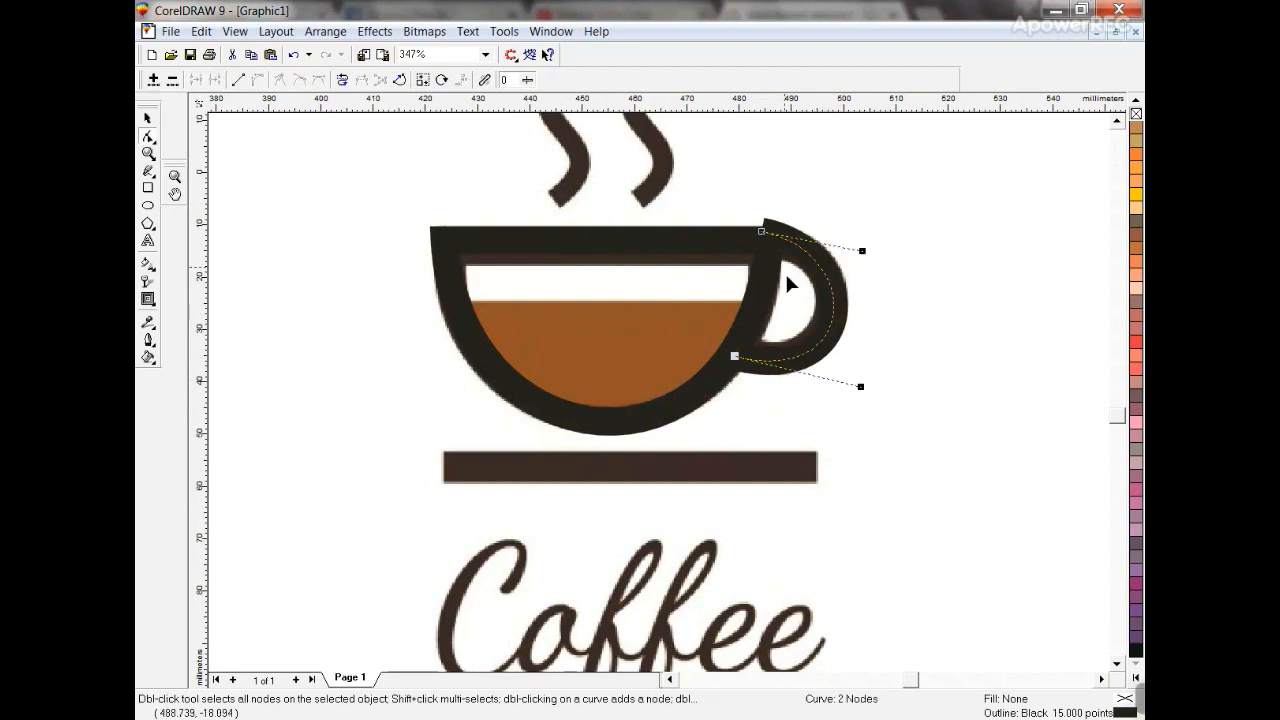
pyautogui.moveTo(762, 232); pyautogui.dragTo(762, 242)
pyautogui.moveTo(860, 264); pyautogui.dragTo(857, 231)
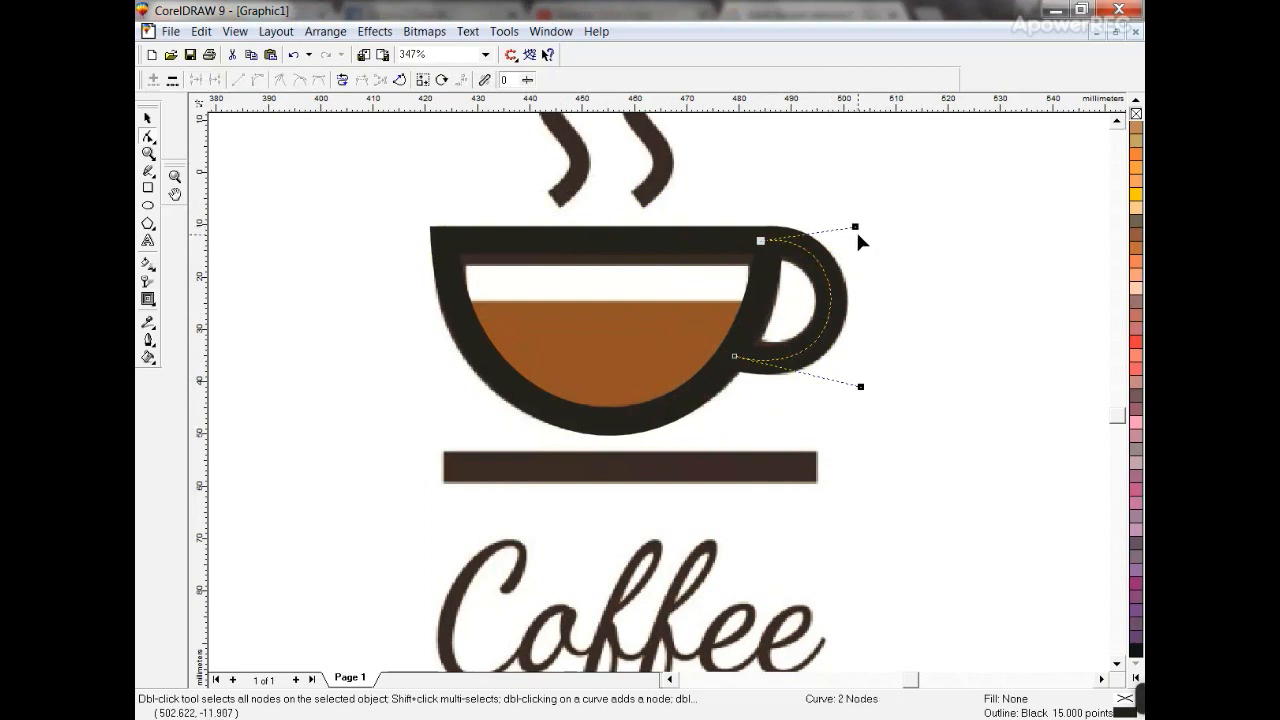
# - Draw a closed freehand shape around the brown coffee inside the cup, about 59 by 22 mm
pyautogui.click(149, 172)
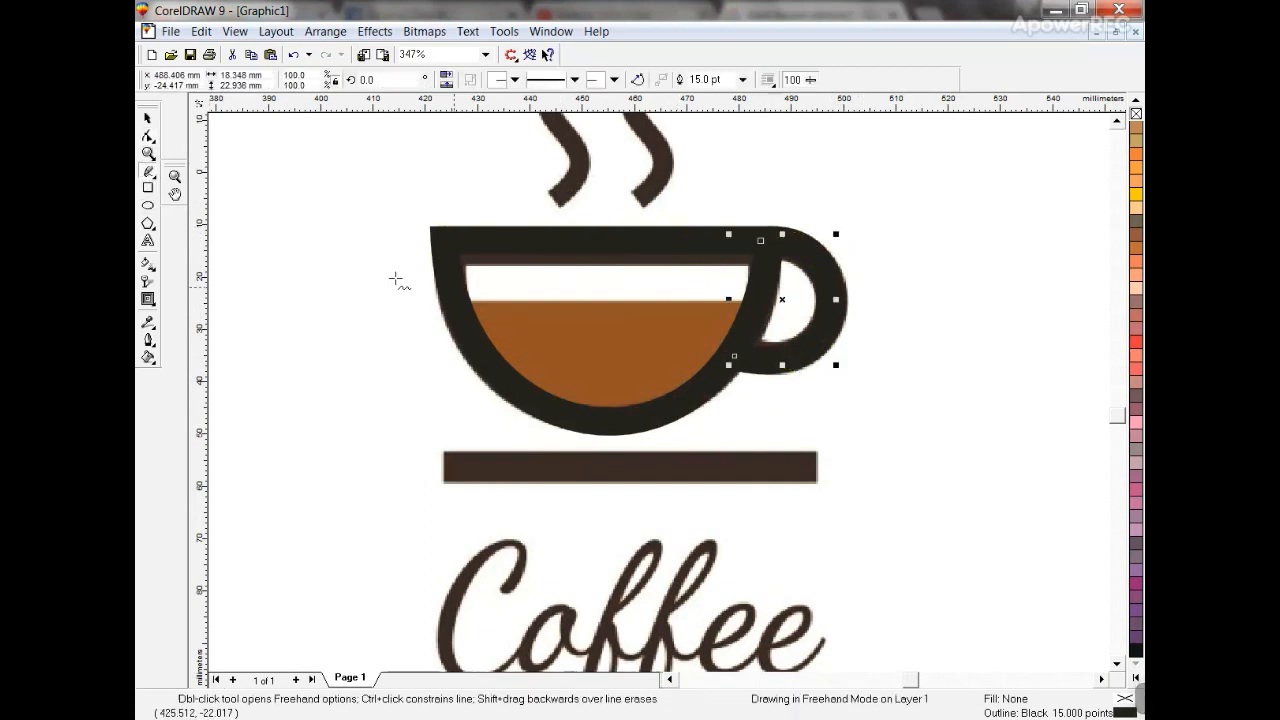
pyautogui.click(452, 298)
pyautogui.click(766, 298)
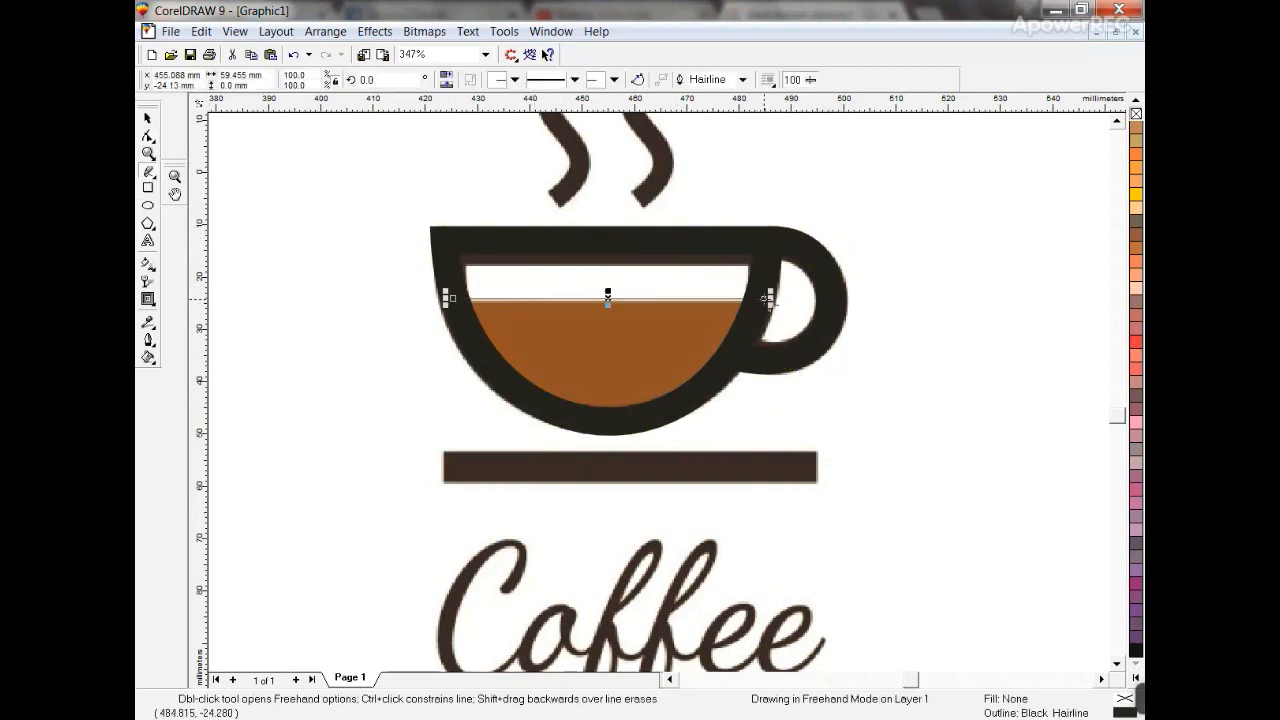
pyautogui.click(694, 393)
pyautogui.click(625, 414)
pyautogui.click(536, 403)
pyautogui.click(453, 298)
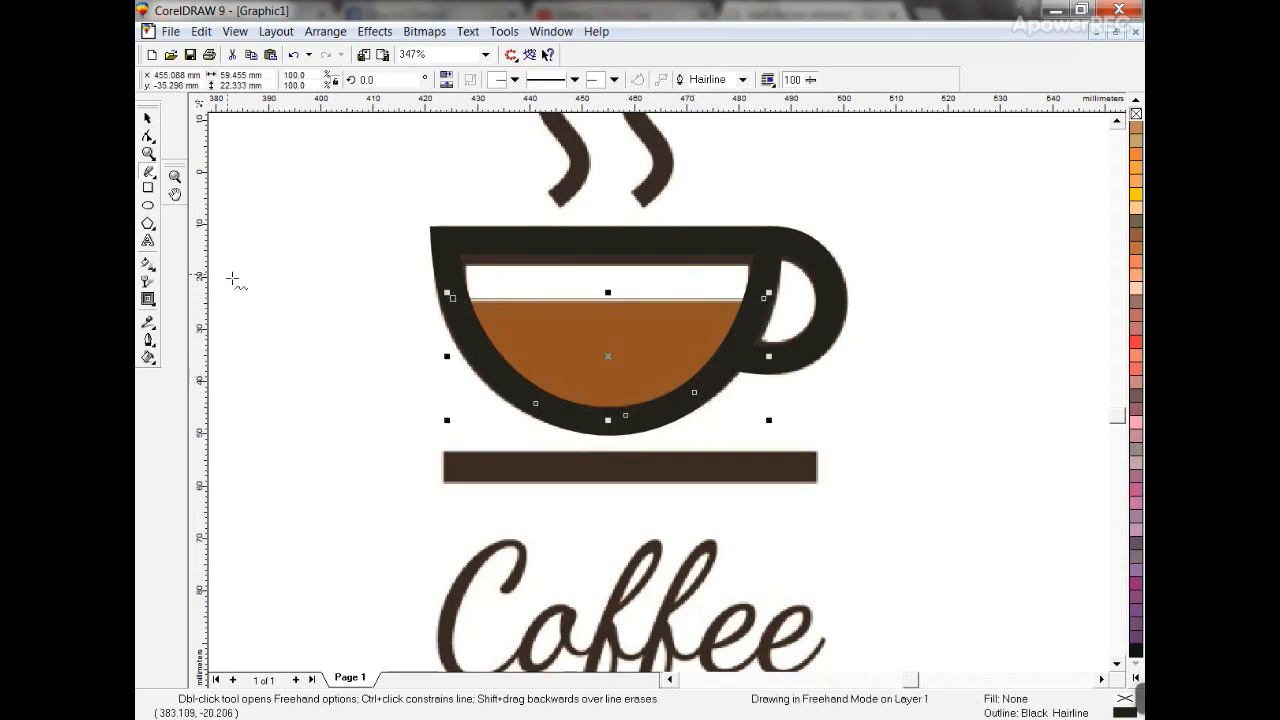
# - Give the coffee shape inside the cup a uniform dark brown fill of C64 M92 Y94 K25
pyautogui.click(147, 118)
pyautogui.click(148, 357)
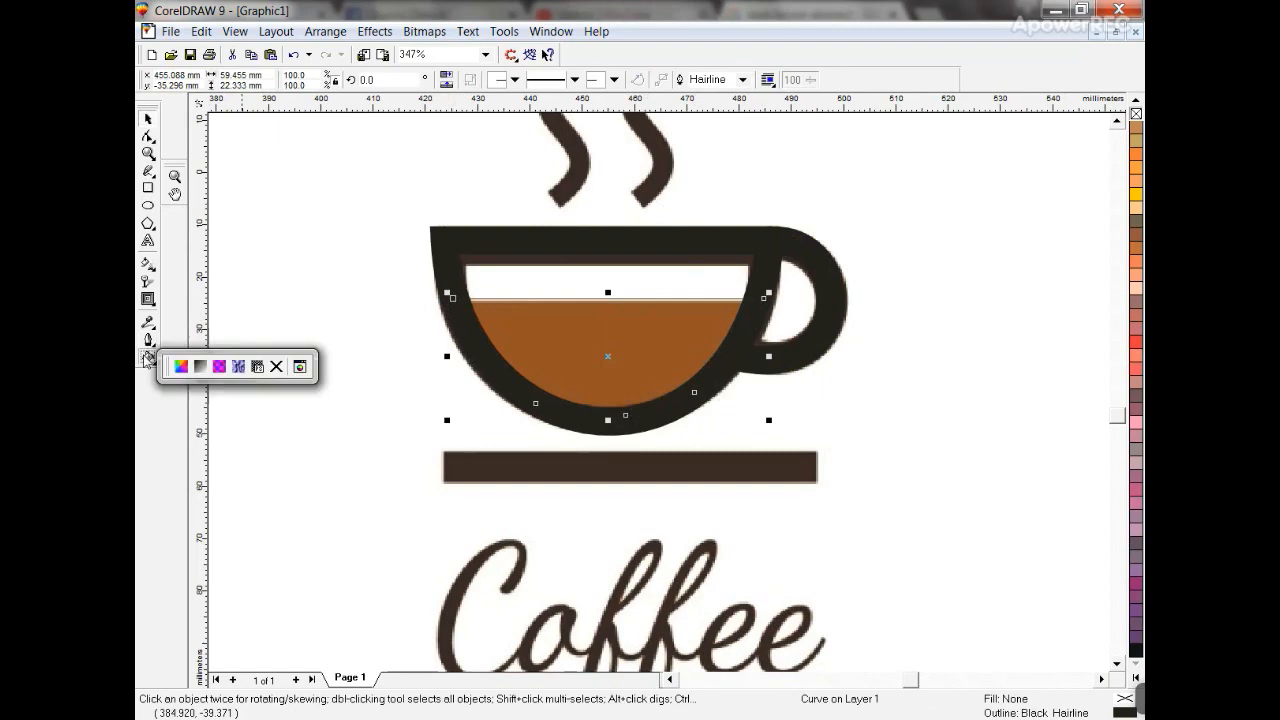
pyautogui.click(180, 367)
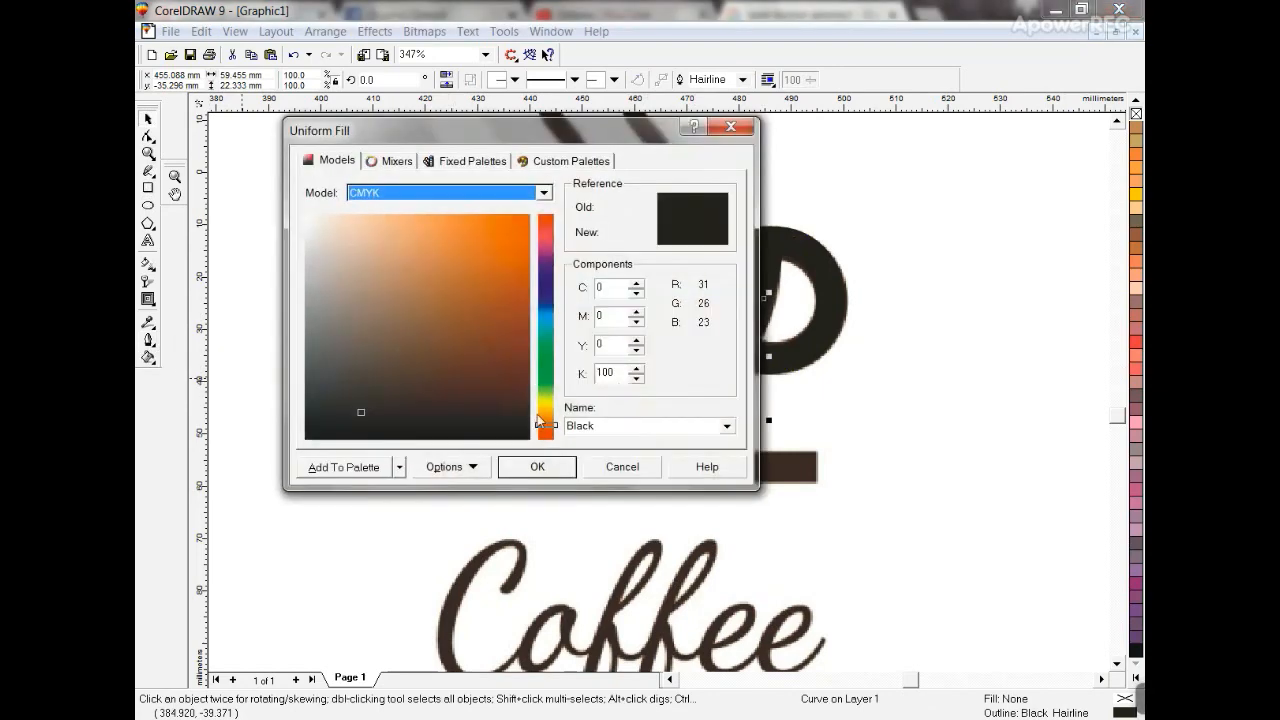
pyautogui.click(486, 385)
pyautogui.click(545, 464)
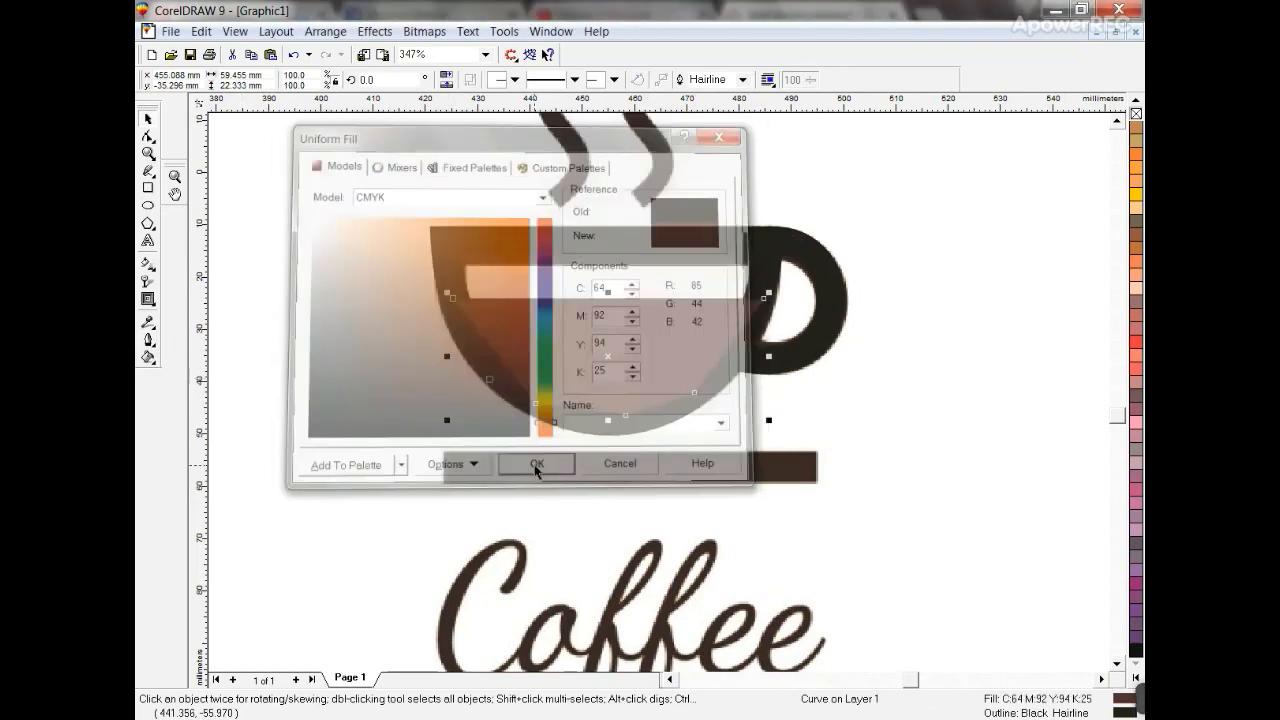
pyautogui.moveTo(601, 426); pyautogui.dragTo(595, 351)
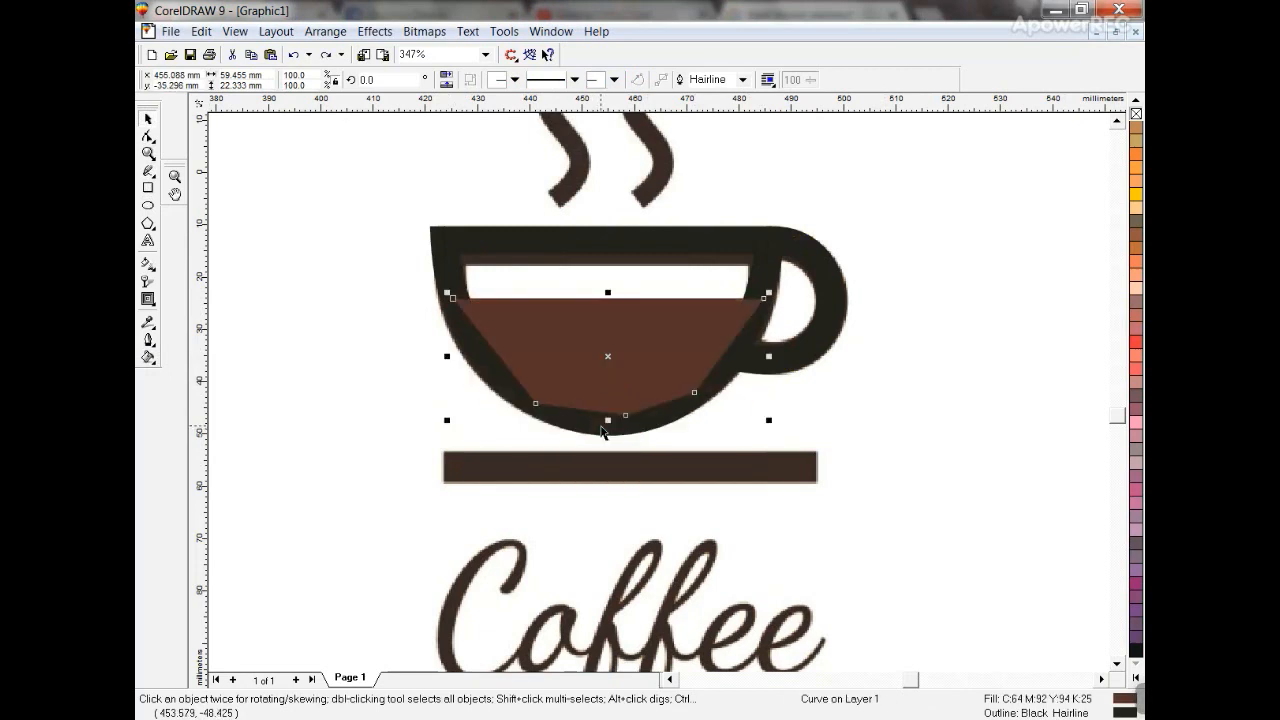
# - Fill the coffee shape inside the cup with Brick Red
pyautogui.click(1136, 250)
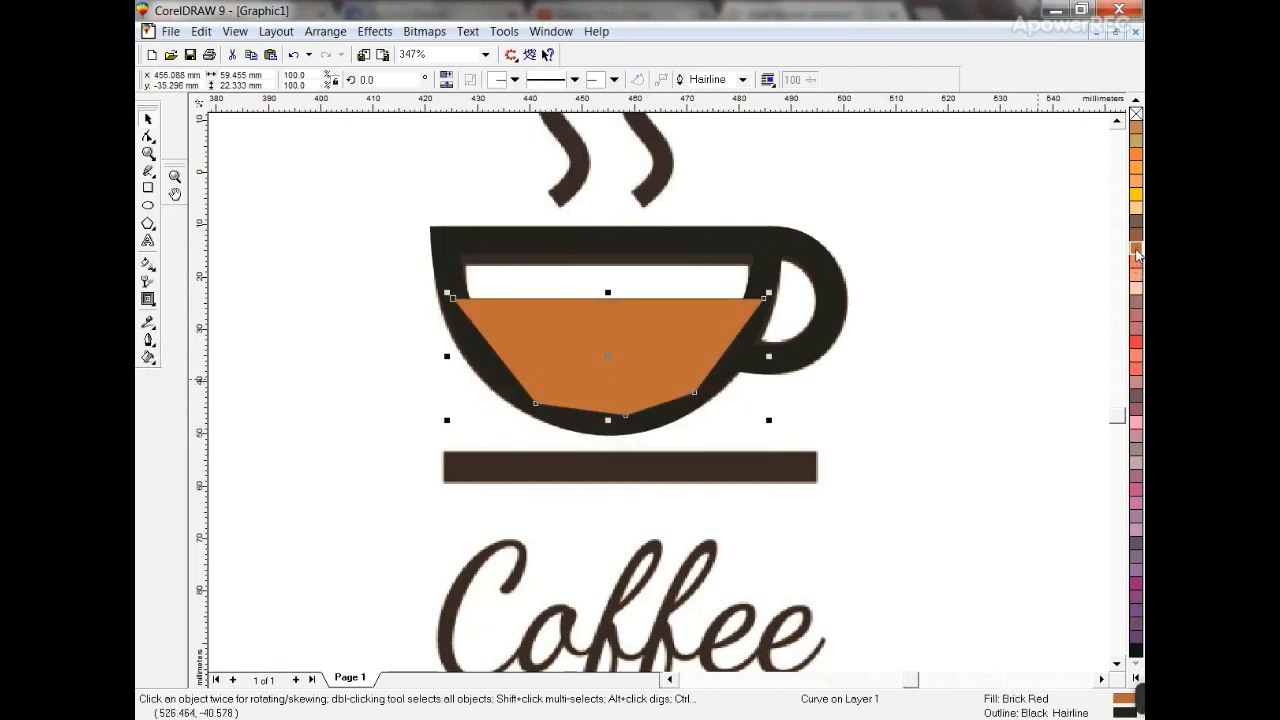
# - Combine the cup and handle curves, convert their outline to an object, and delete the leftover curve
pyautogui.keyDown('shift'); pyautogui.click(800, 256); pyautogui.keyUp('shift')
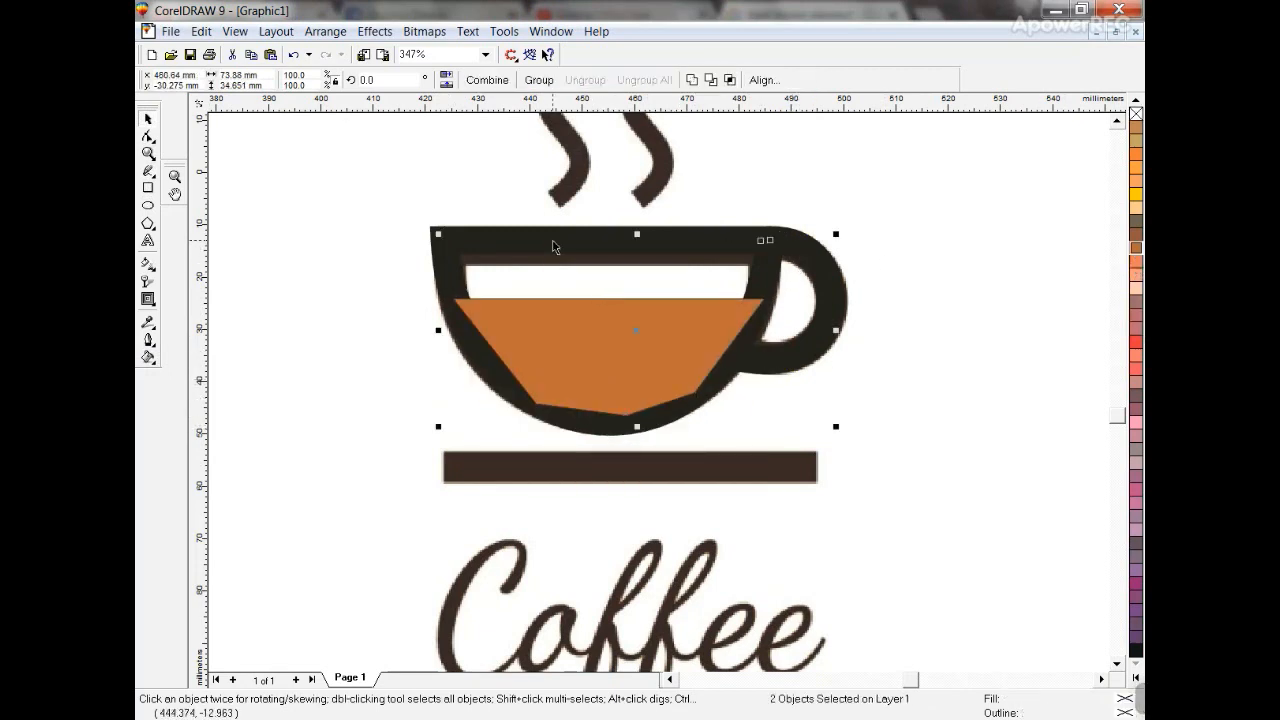
pyautogui.click(488, 82)
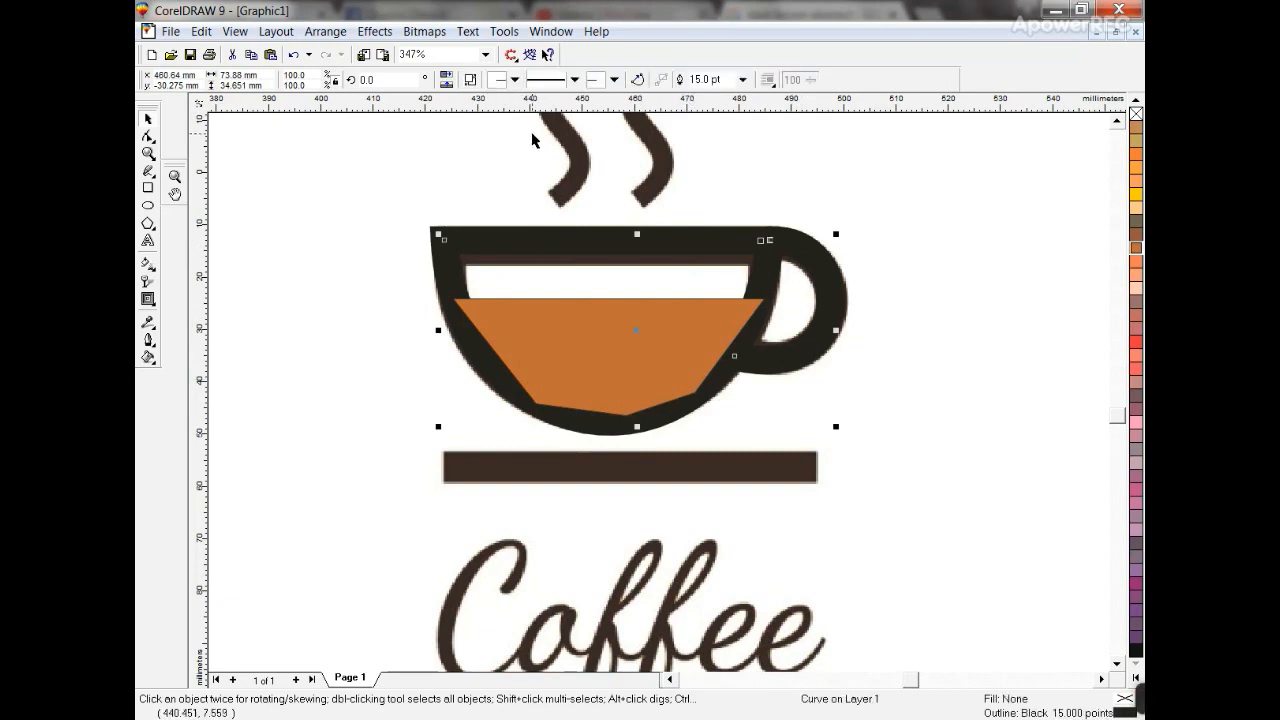
pyautogui.hotkey('ctrl', 'shift', 'q')
pyautogui.press('Escape')
pyautogui.hotkey('shift', 'F9')
pyautogui.click(516, 240)
pyautogui.press('Delete')
# - Bring the black cup-and-handle shape in front of the coffee fill
pyautogui.hotkey('shift', 'F9')
pyautogui.click(517, 240)
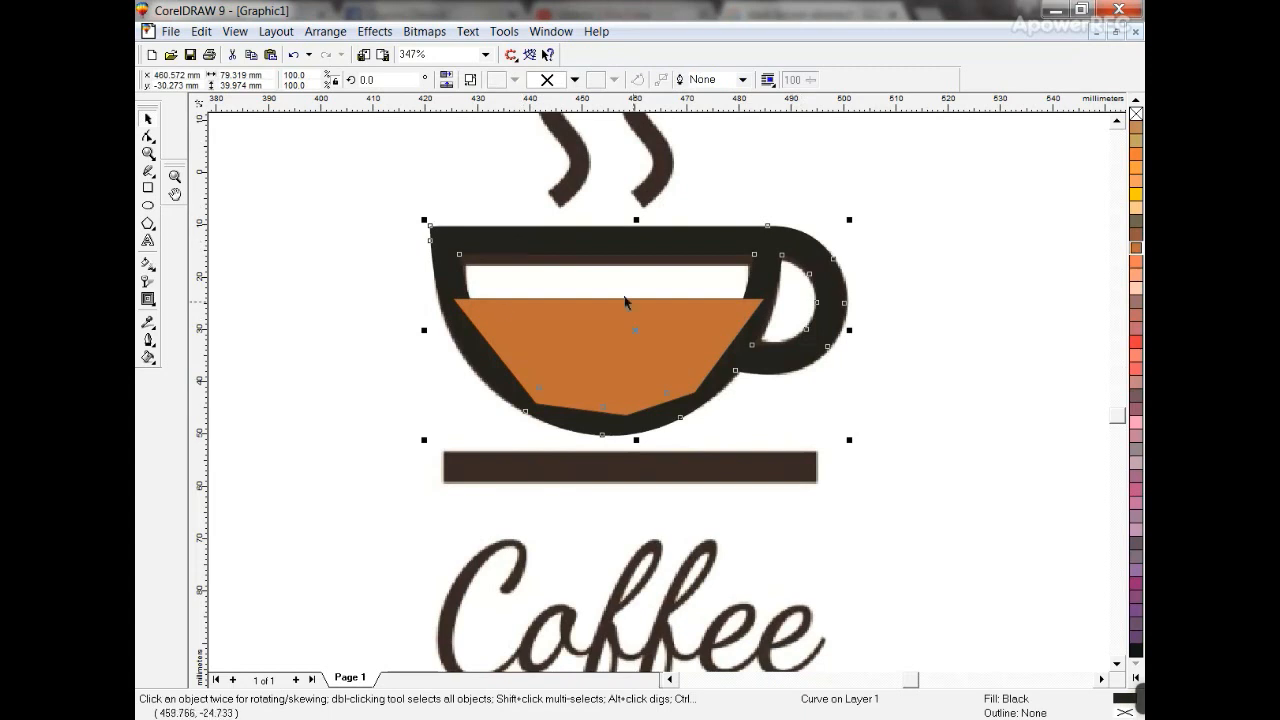
pyautogui.hotkey('shift', 'pageup')
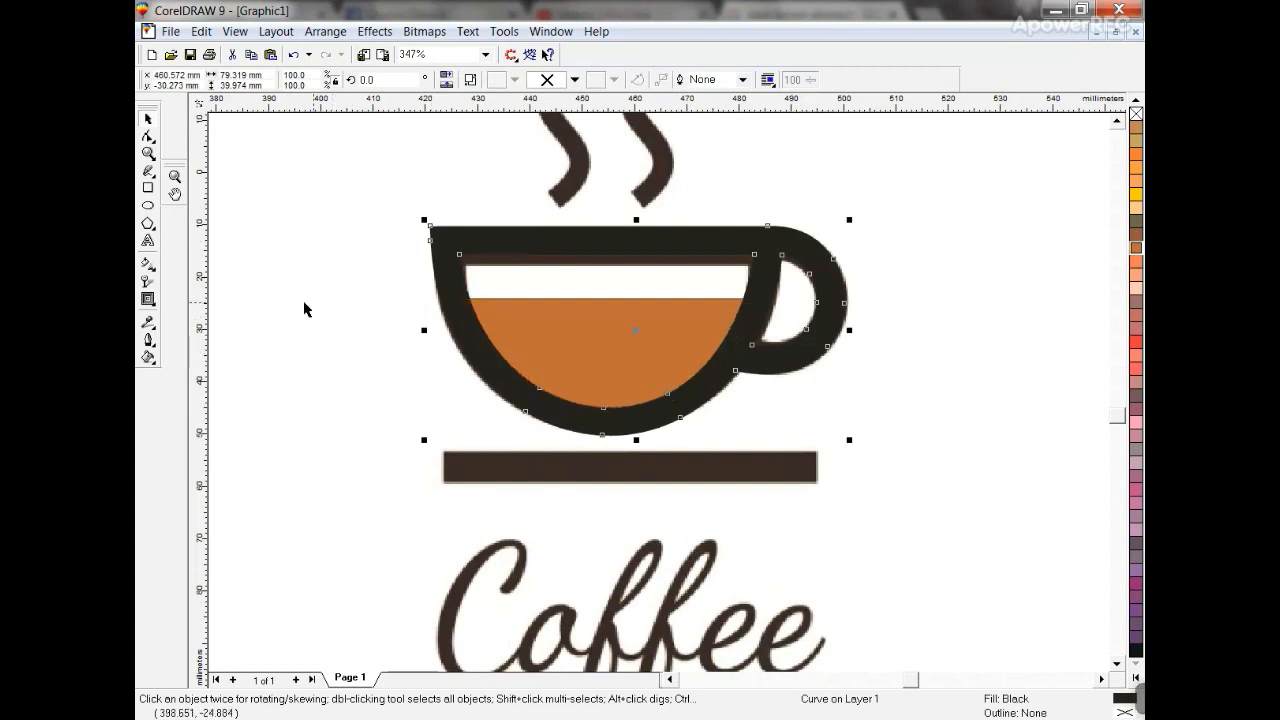
pyautogui.click(149, 345)
pyautogui.click(180, 350)
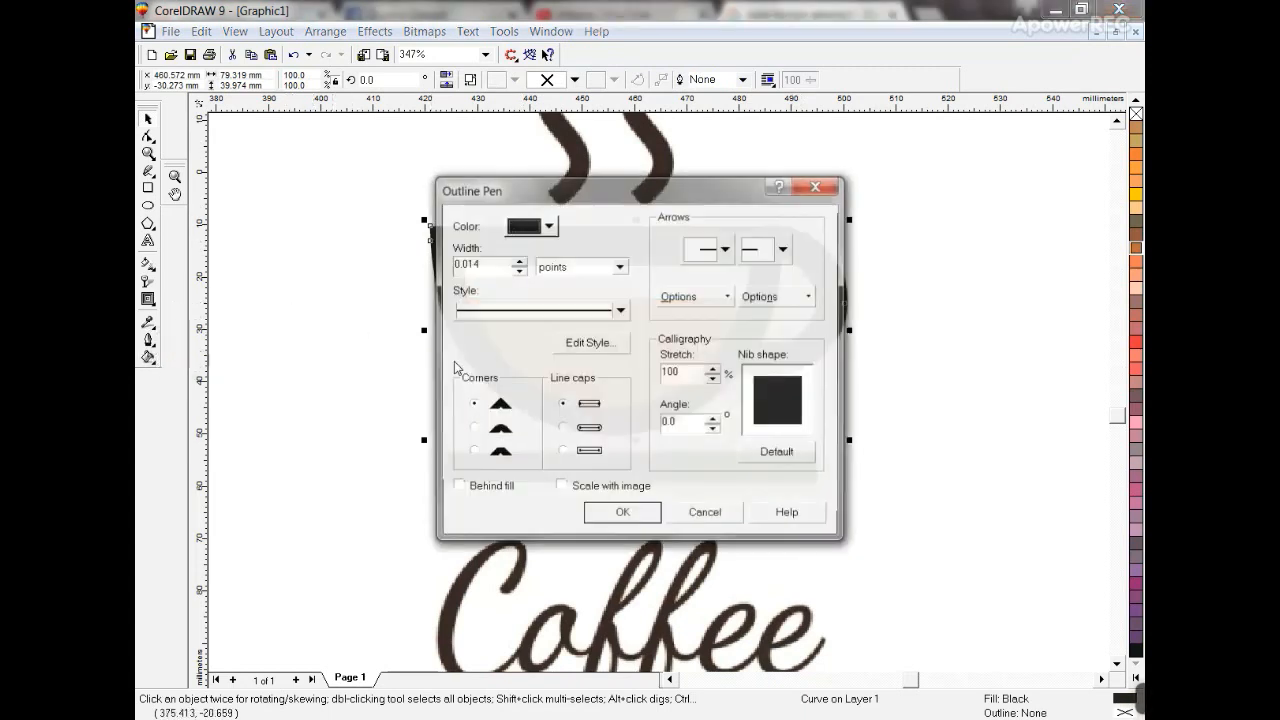
pyautogui.click(704, 516)
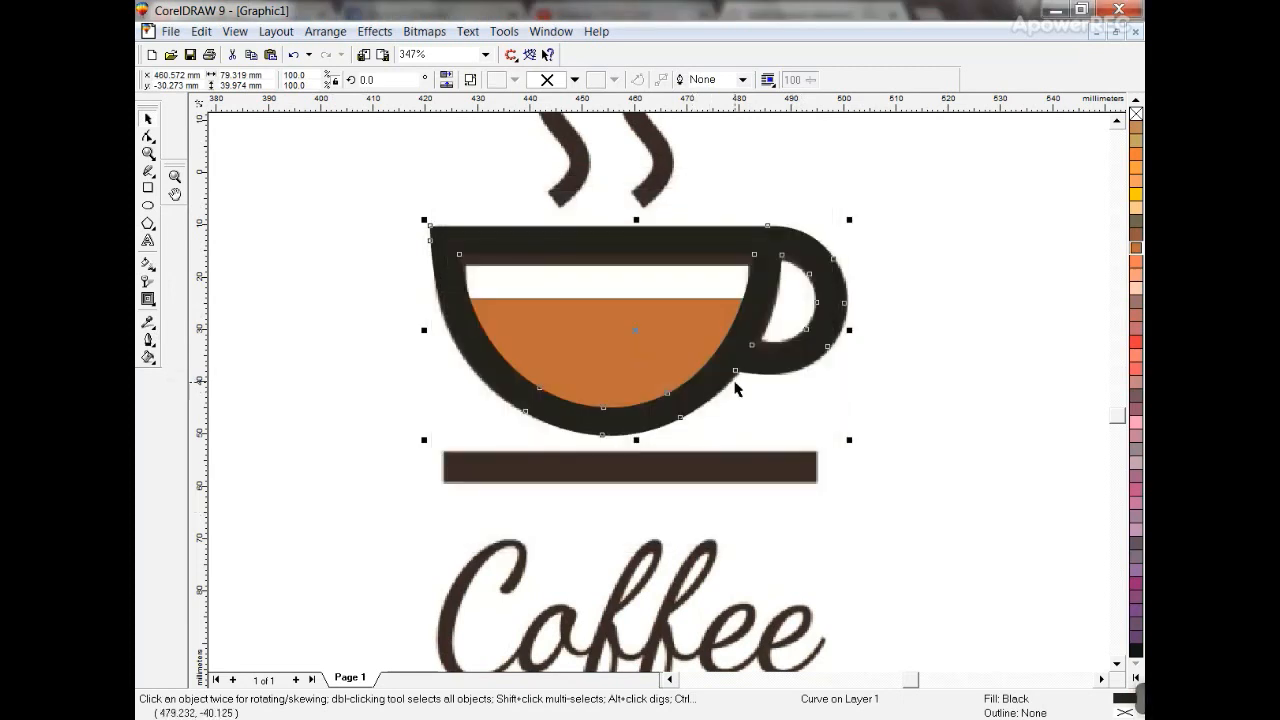
# - Draw a line about 28 mm high between the two ends of the logo's first steam wisp
pyautogui.press('F4')
pyautogui.click(289, 374)
pyautogui.click(148, 153)
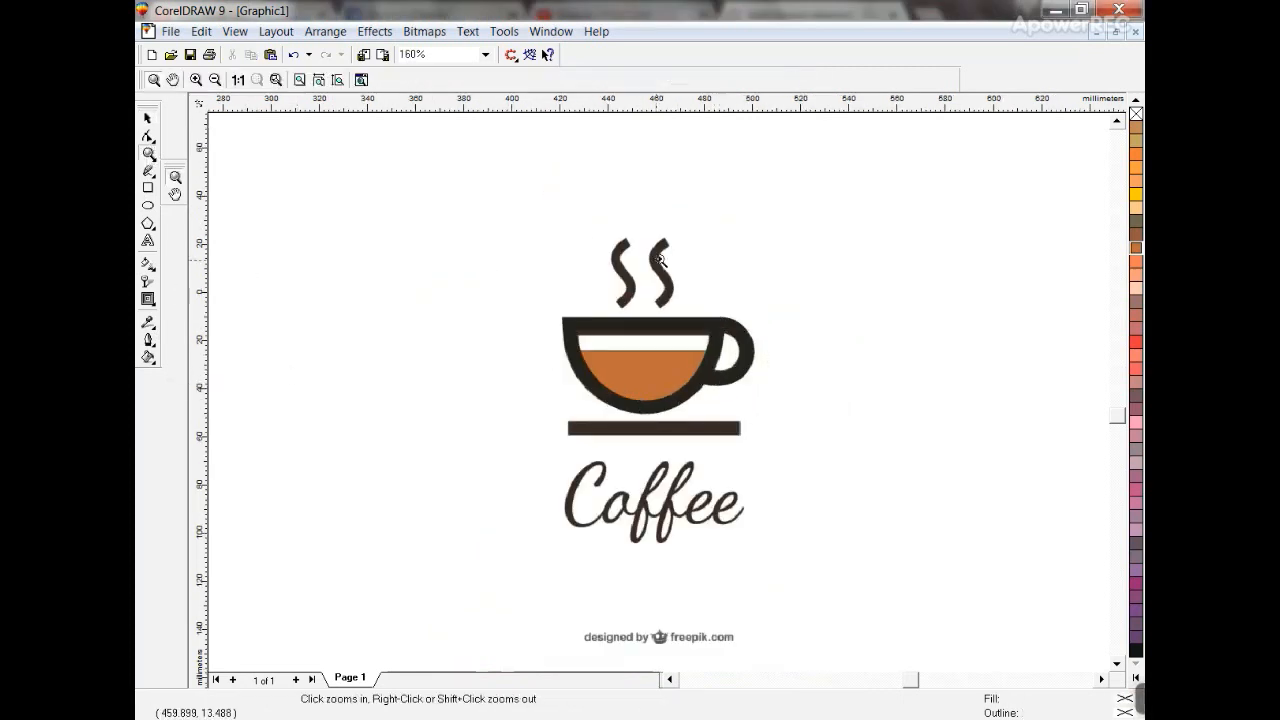
pyautogui.moveTo(746, 345); pyautogui.dragTo(746, 346)
pyautogui.click(148, 172)
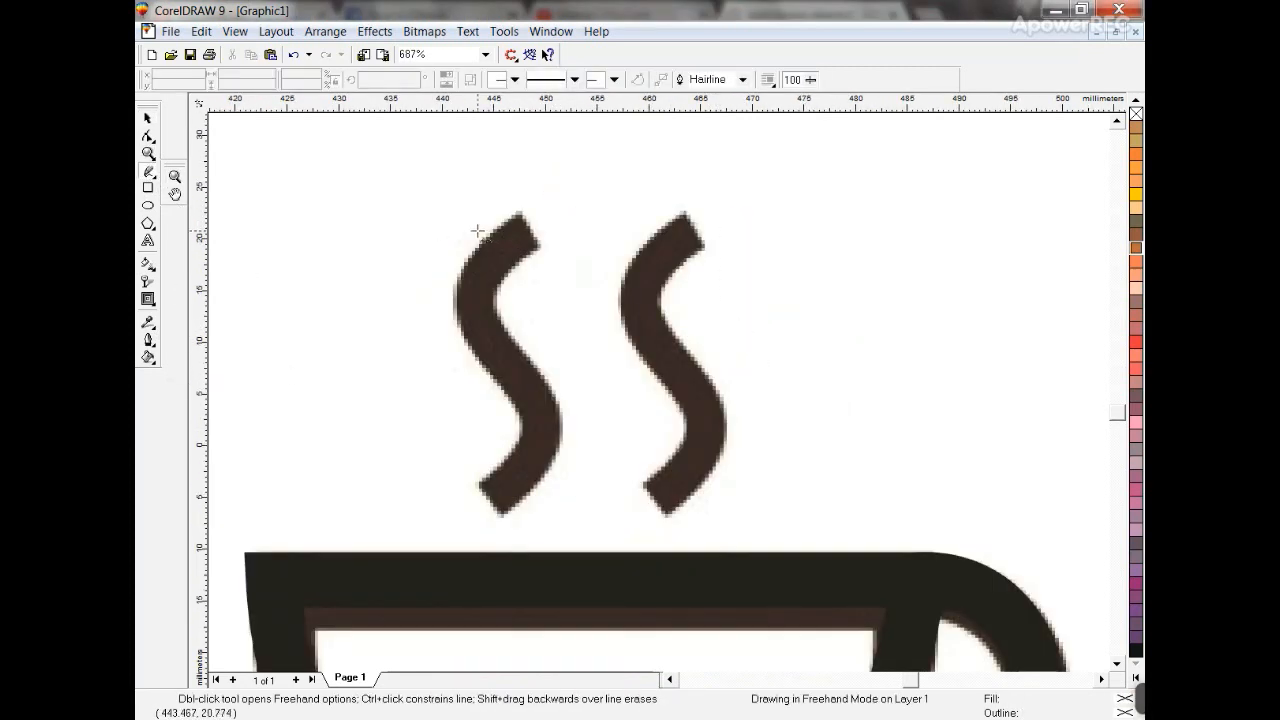
pyautogui.moveTo(524, 222); pyautogui.dragTo(503, 514)
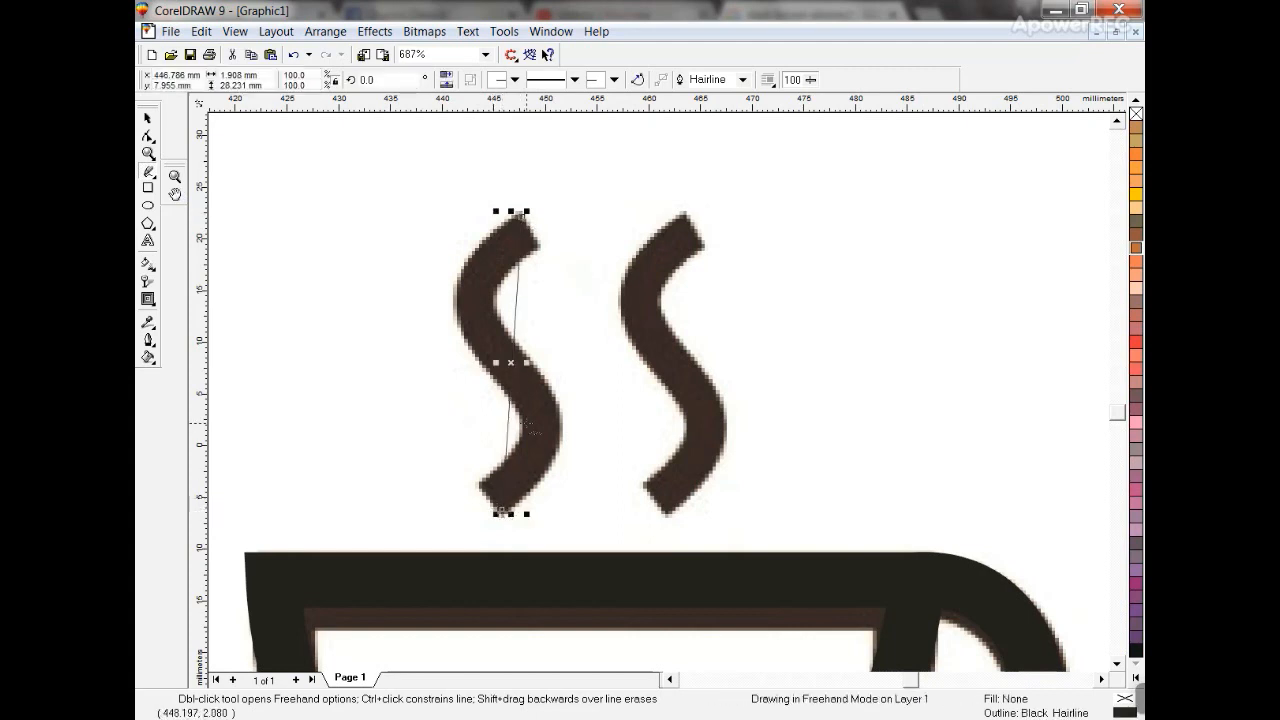
# - Give the steam line a 15-point outline, set behind the fill and scaled with the image
pyautogui.press('F12')
pyautogui.write('15.0')
pyautogui.click(552, 488)
pyautogui.click(498, 489)
pyautogui.click(617, 520)
# - Bend the steam line into an S-curve that follows the first steam wisp of the reference logo
pyautogui.click(148, 138)
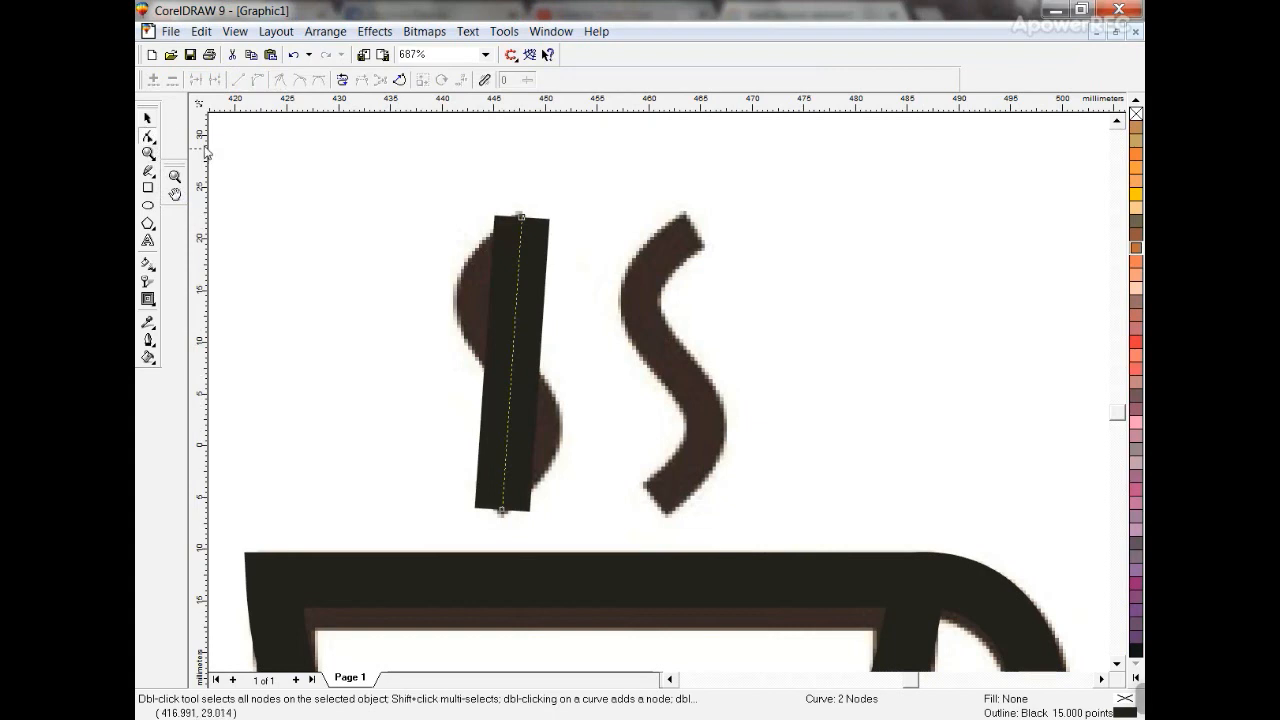
pyautogui.click(537, 305)
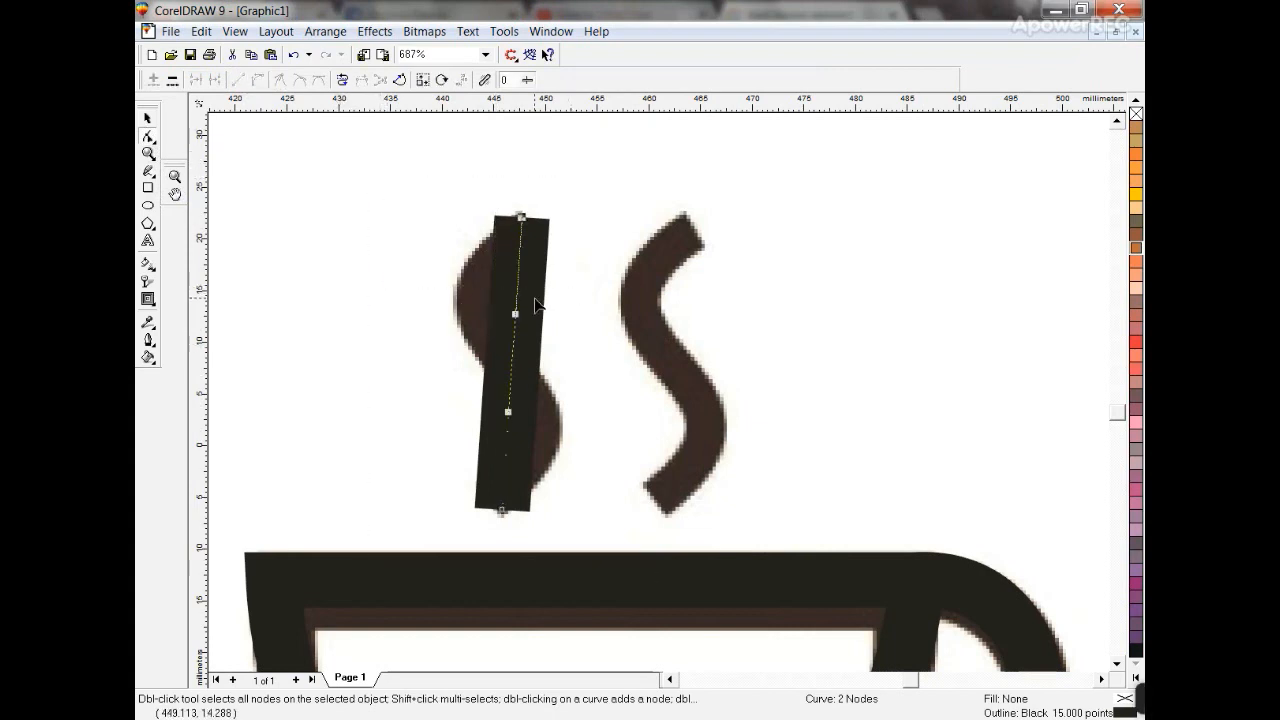
pyautogui.moveTo(515, 314); pyautogui.dragTo(359, 287)
pyautogui.click(511, 424)
pyautogui.click(502, 510)
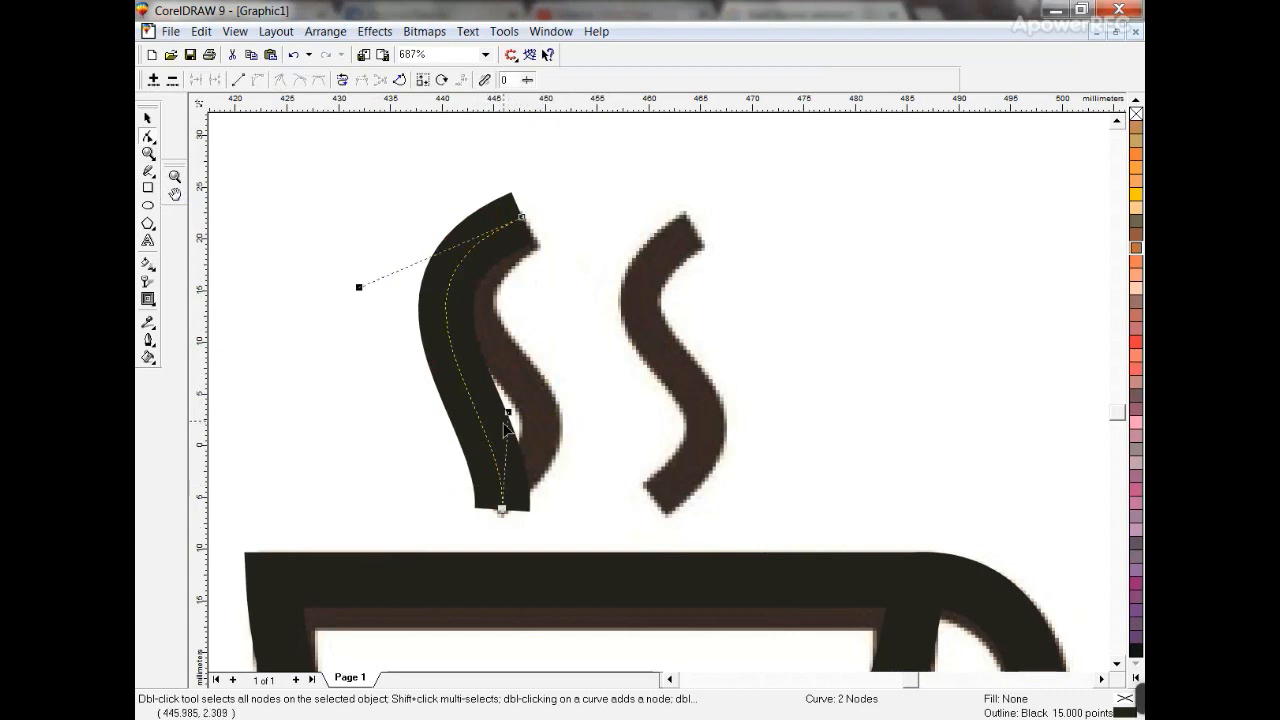
pyautogui.moveTo(509, 414); pyautogui.dragTo(627, 391)
pyautogui.moveTo(360, 288); pyautogui.dragTo(373, 336)
# - Set the steam curve's outline width to 10 points
pyautogui.press('F12')
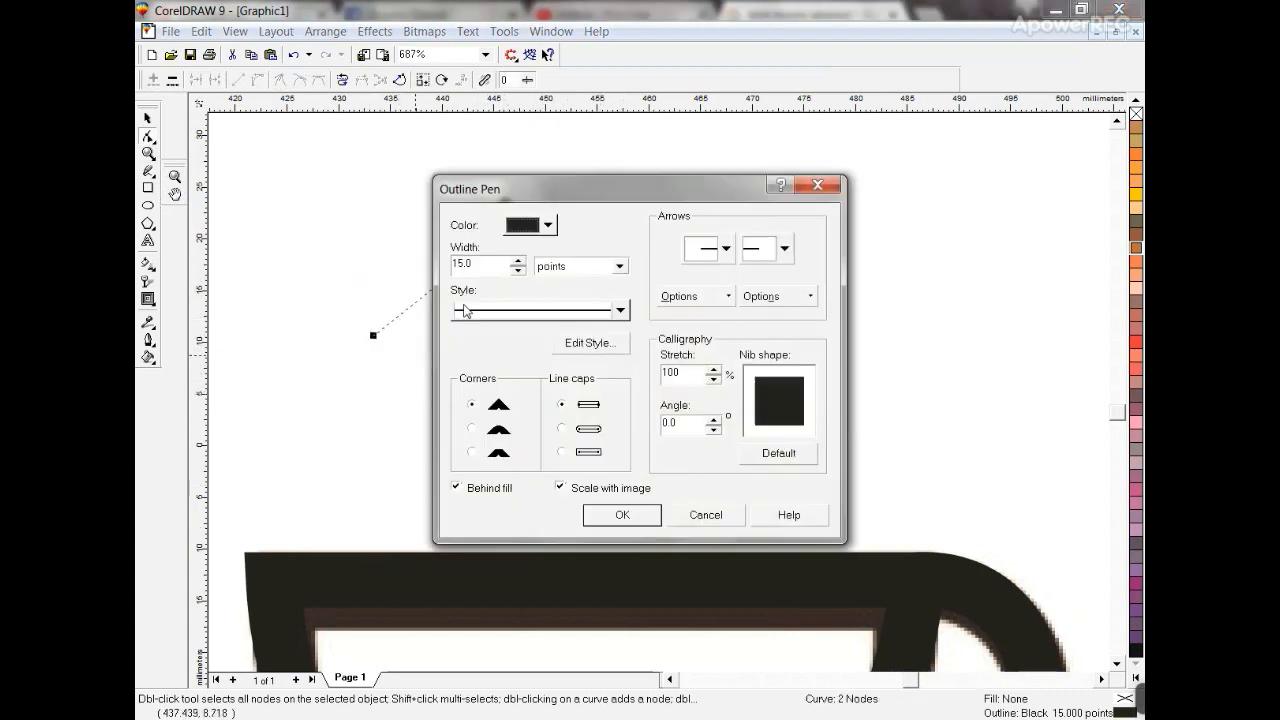
pyautogui.write('10')
pyautogui.click(622, 514)
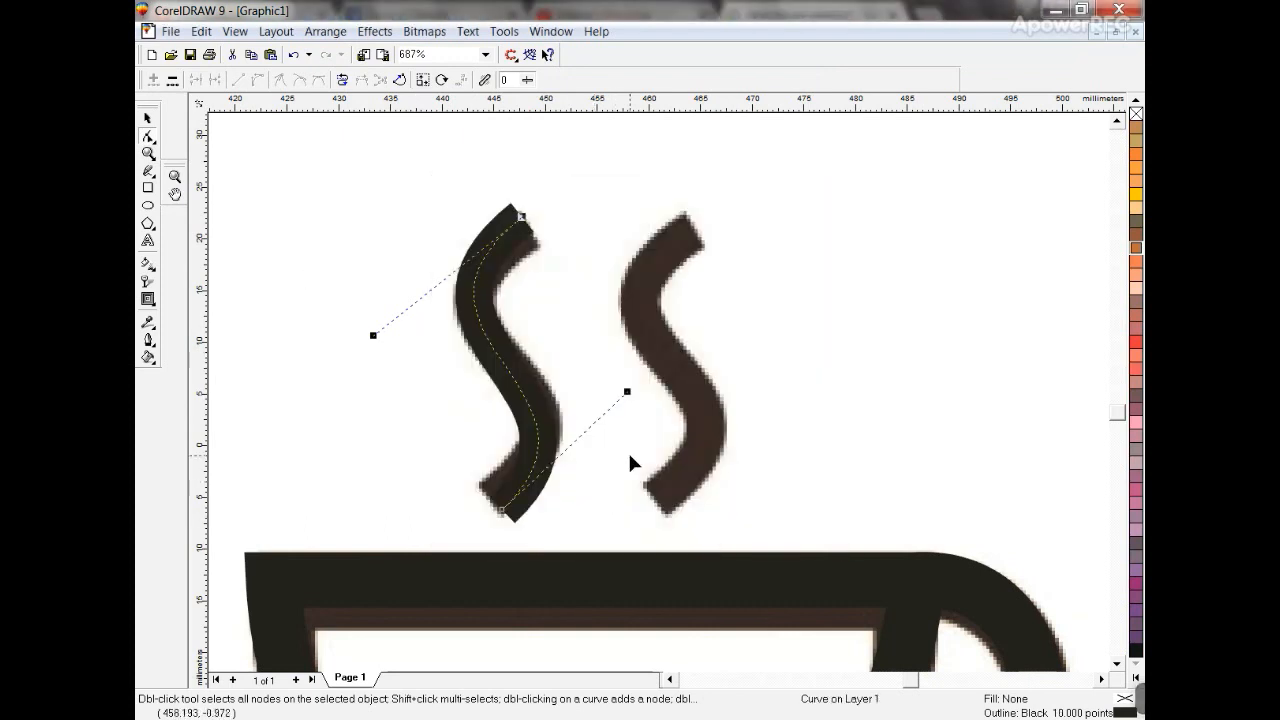
# - Convert the steam curve's outline to an object and place a copy of it over the second steam wisp
pyautogui.click(148, 118)
pyautogui.click(337, 303)
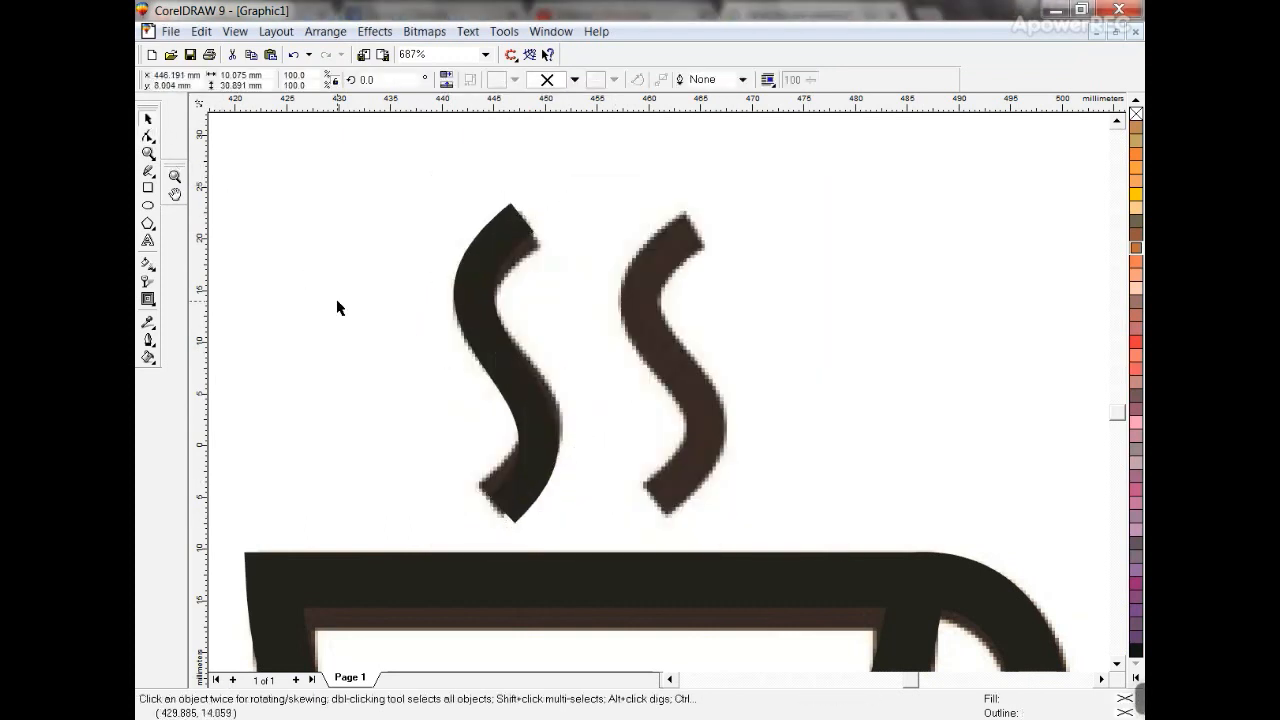
pyautogui.click(468, 290)
pyautogui.press('Escape')
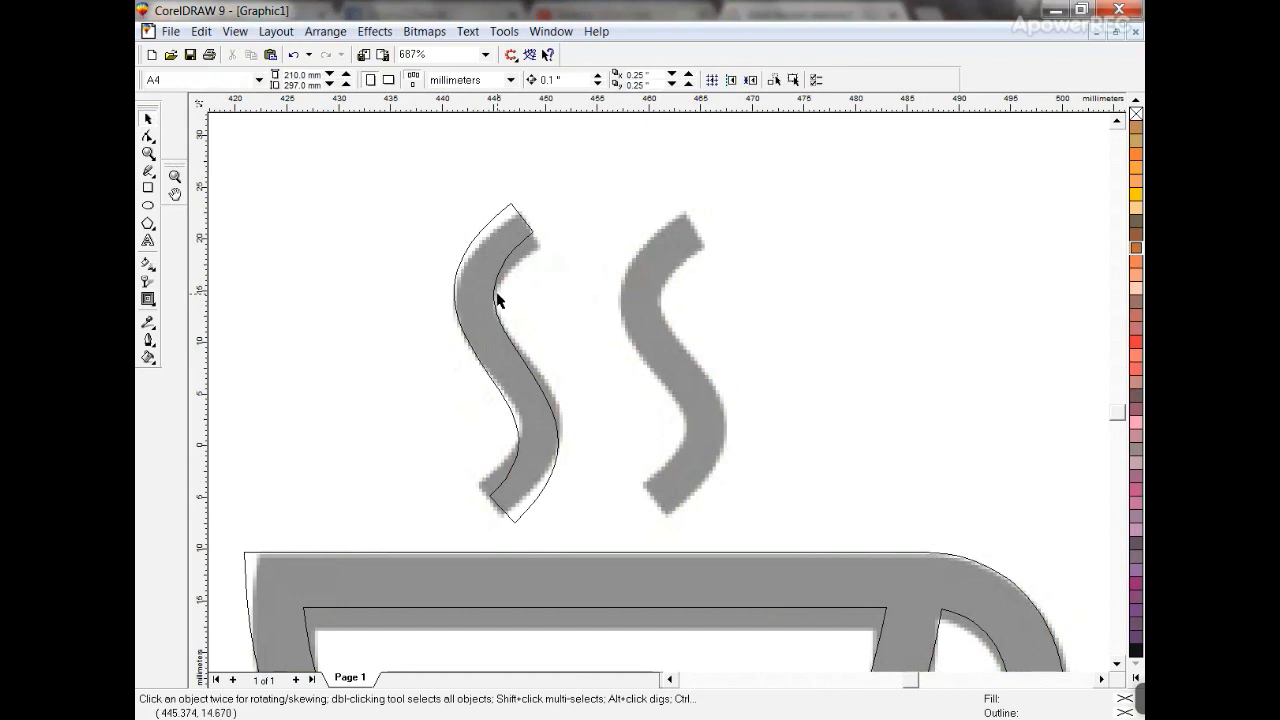
pyautogui.moveTo(491, 314); pyautogui.dragTo(660, 312)
pyautogui.rightClick(660, 312)
# - Delete the reference logo image from behind the traced coffee cup
pyautogui.press('F3')
pyautogui.press('F3')
pyautogui.click(771, 360)
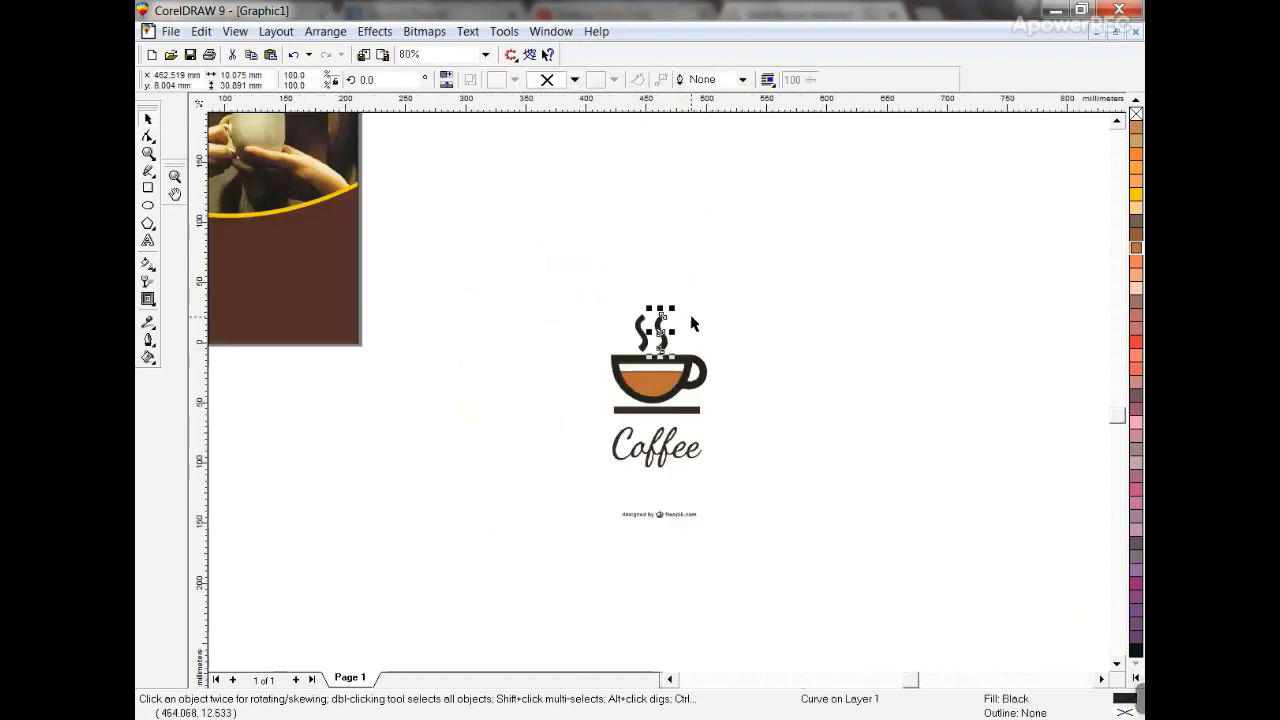
pyautogui.press('Delete')
# - Move the traced cup logo onto the poster's upper-left area and scale it down to about 50 mm wide
pyautogui.moveTo(557, 437); pyautogui.dragTo(557, 435)
pyautogui.press('F4')
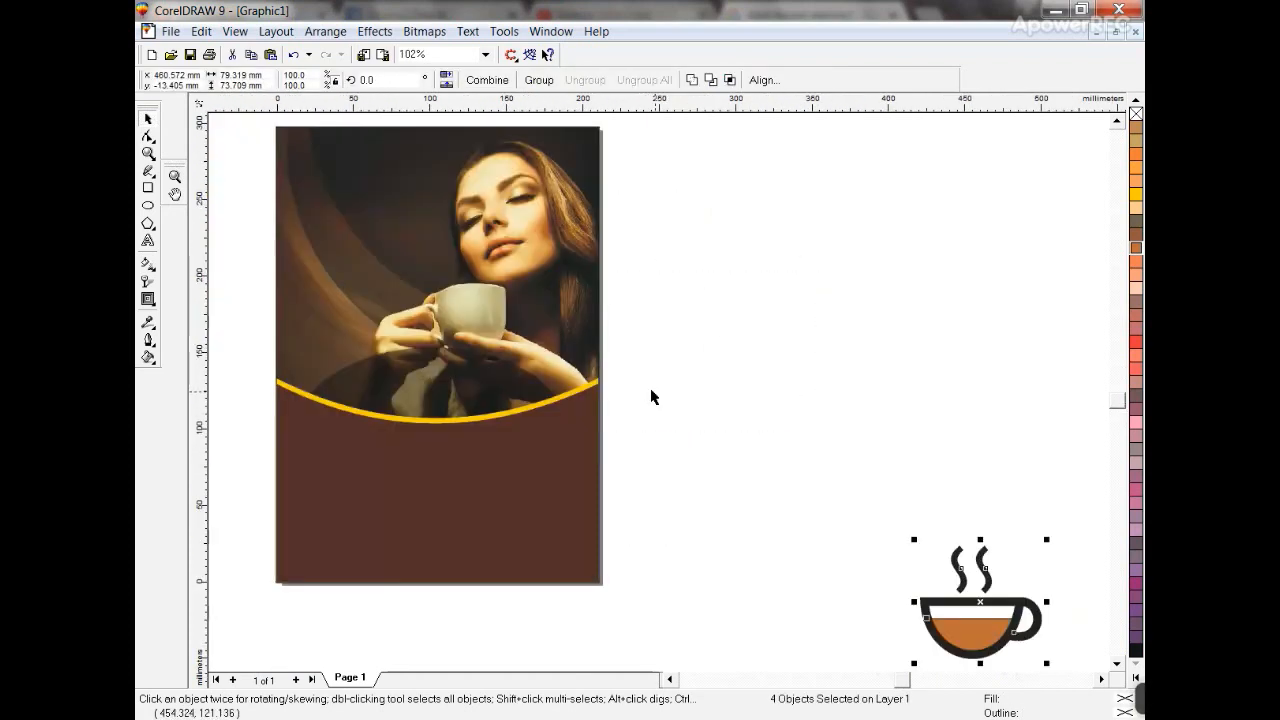
pyautogui.moveTo(967, 612); pyautogui.dragTo(354, 201)
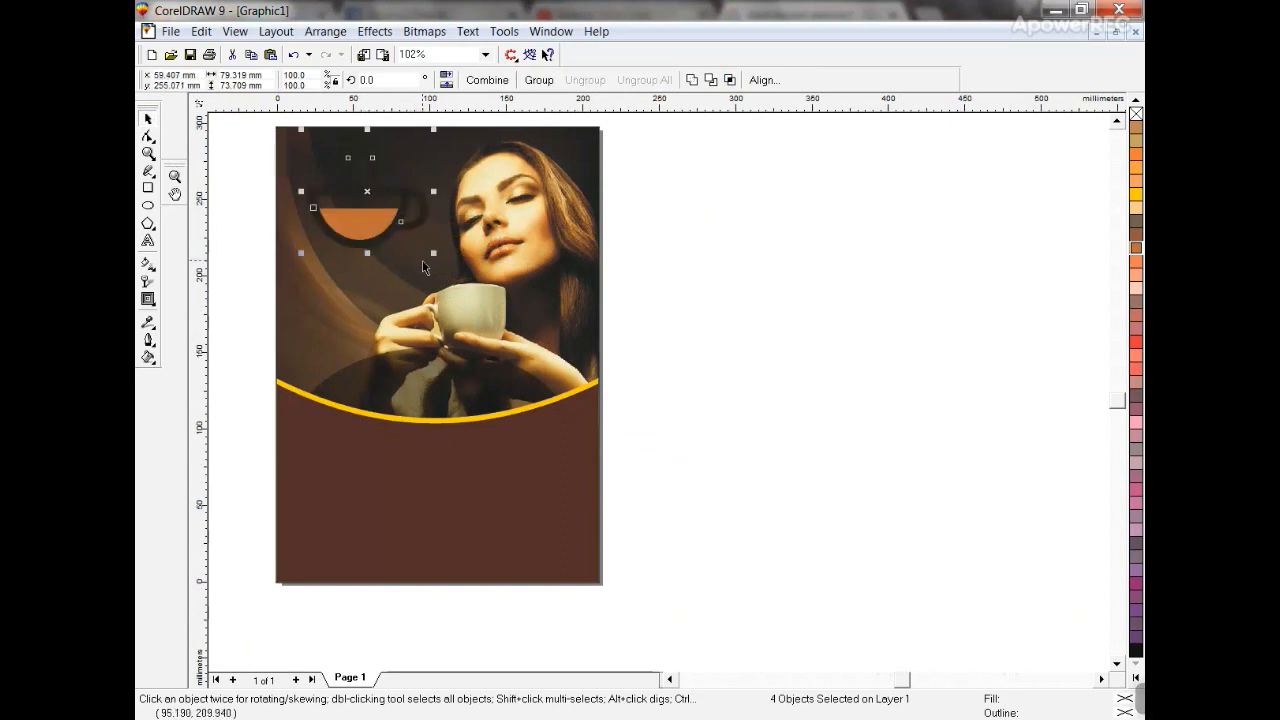
pyautogui.moveTo(433, 252); pyautogui.dragTo(390, 240)
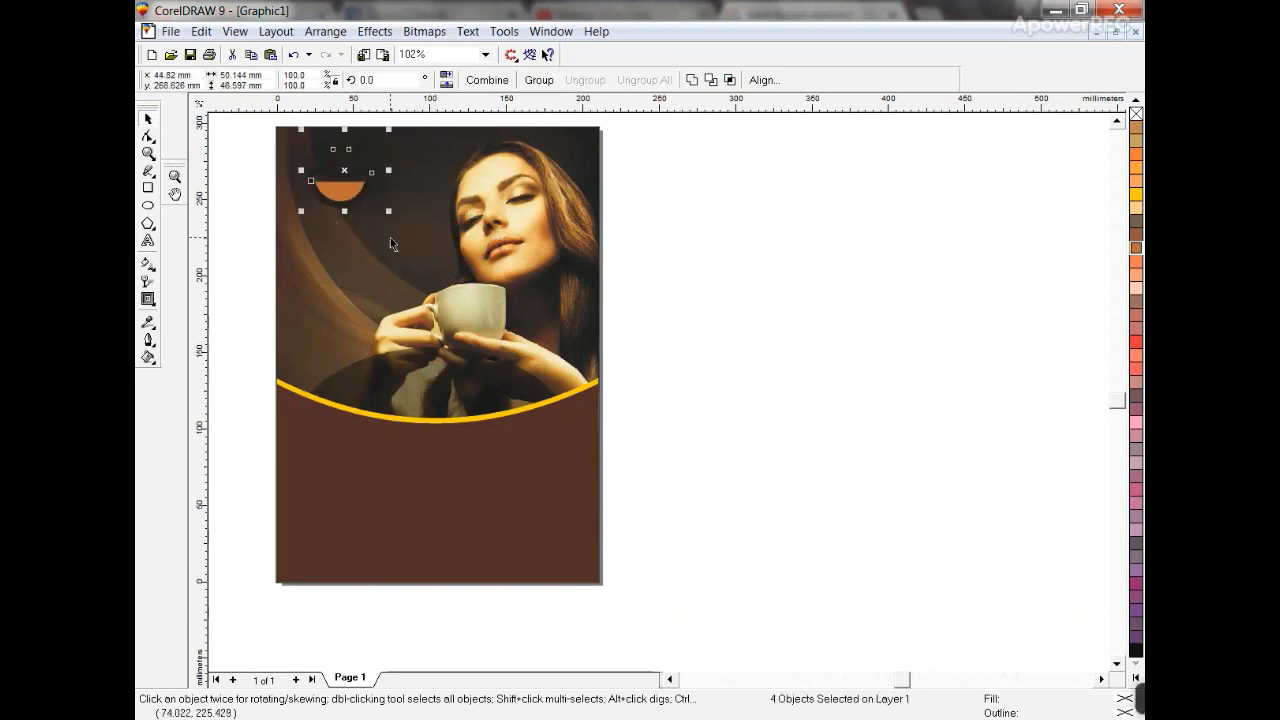
# - Fill the logo's cup outline and both steam wisps with white, leaving out the coffee shape
pyautogui.click(330, 200)
pyautogui.hotkey('shift', 'F2')
pyautogui.keyDown('shift'); pyautogui.click(667, 357); pyautogui.keyUp('shift')
pyautogui.keyDown('shift'); pyautogui.click(601, 348); pyautogui.keyUp('shift')
pyautogui.keyDown('shift'); pyautogui.click(496, 336); pyautogui.keyUp('shift')
pyautogui.click(1134, 678)
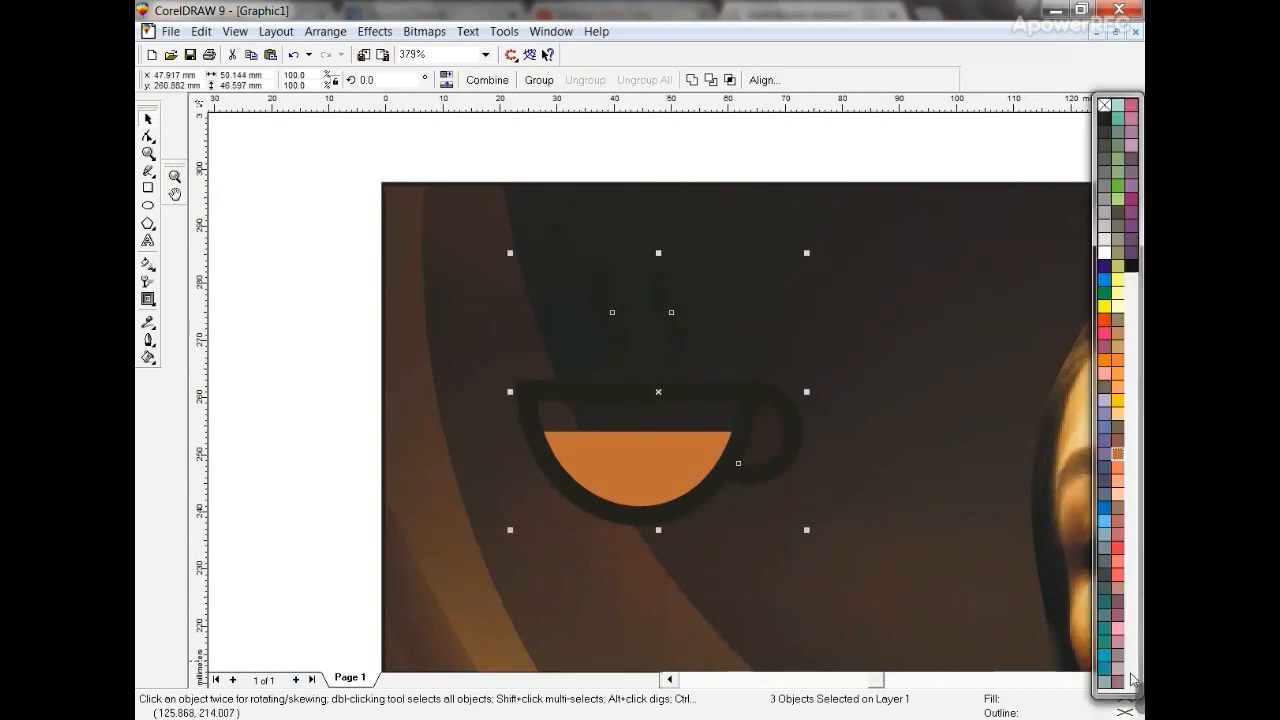
pyautogui.click(1103, 249)
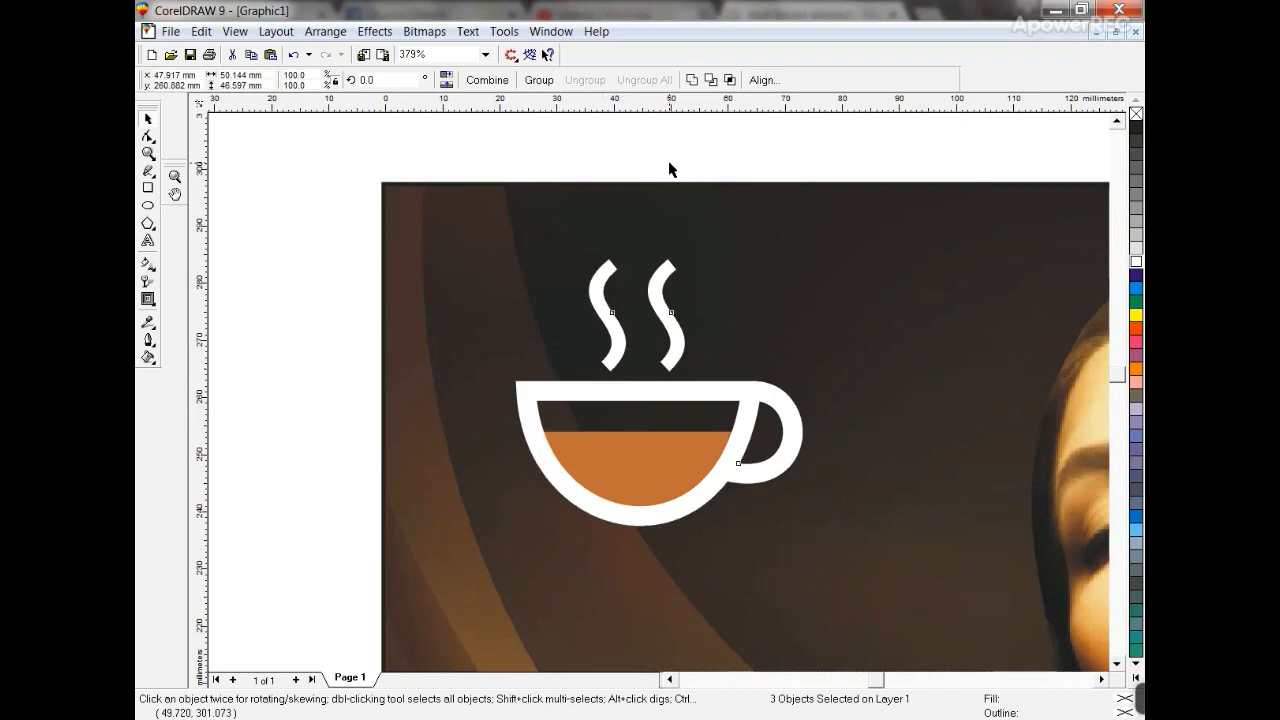
# - Scale the whole cup logo down to about 40 mm wide and place it in the poster's upper-left area
pyautogui.click(820, 277)
pyautogui.hotkey('shift', 'F2')
pyautogui.moveTo(384, 134); pyautogui.dragTo(595, 228)
pyautogui.click(425, 252)
pyautogui.moveTo(414, 152); pyautogui.dragTo(623, 237)
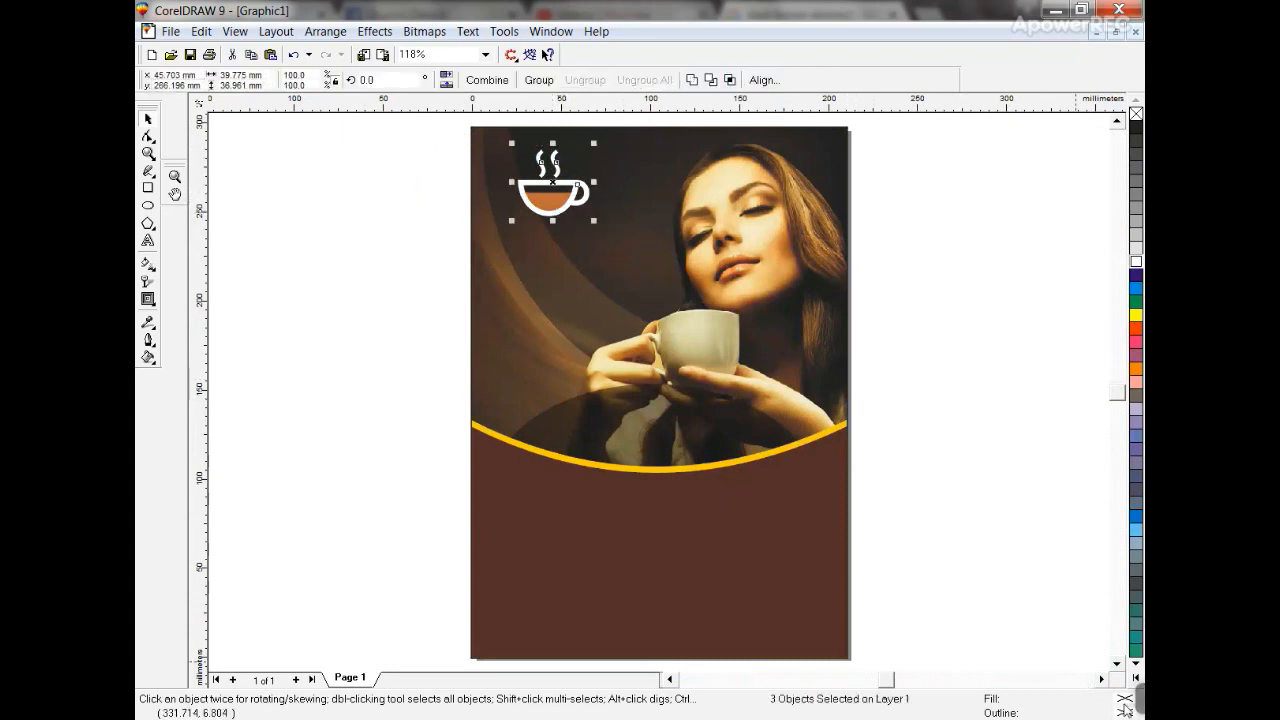
# - Recolour the logo's cup outline and both steam wisps in the golden yellow of the poster's curved line
pyautogui.moveTo(907, 690); pyautogui.dragTo(173, 686)
pyautogui.click(1138, 678)
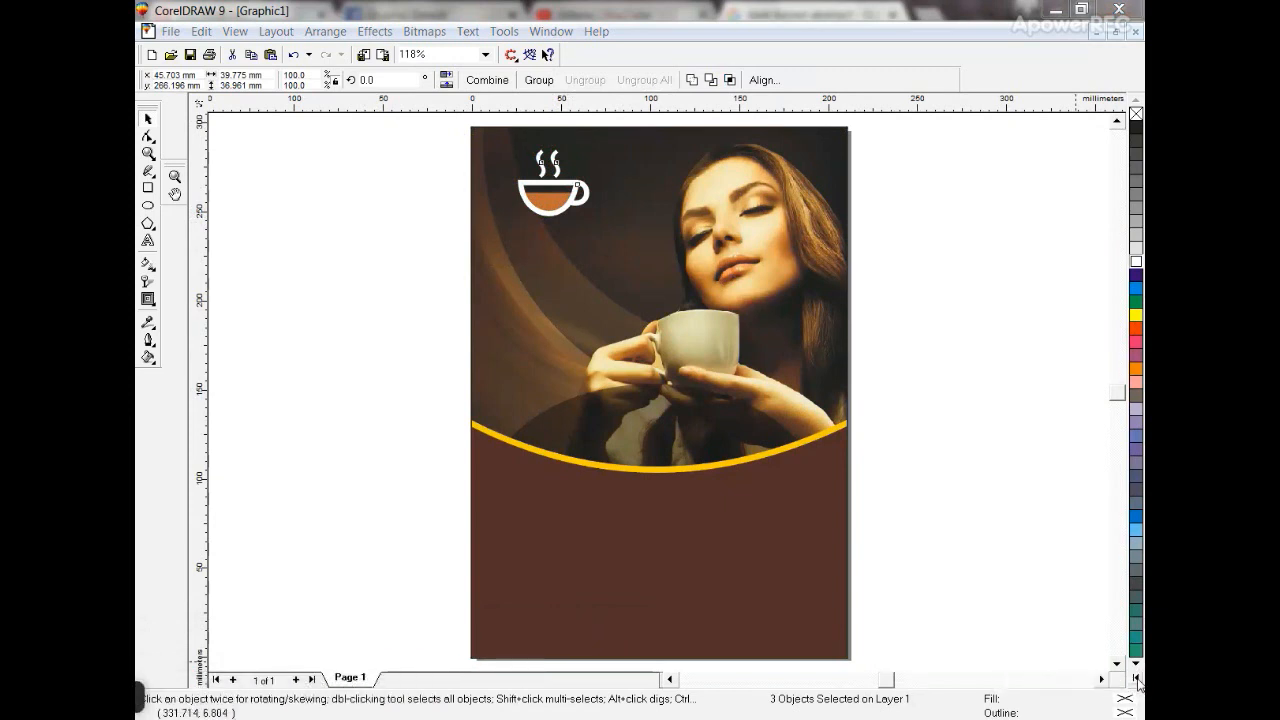
pyautogui.click(1121, 378)
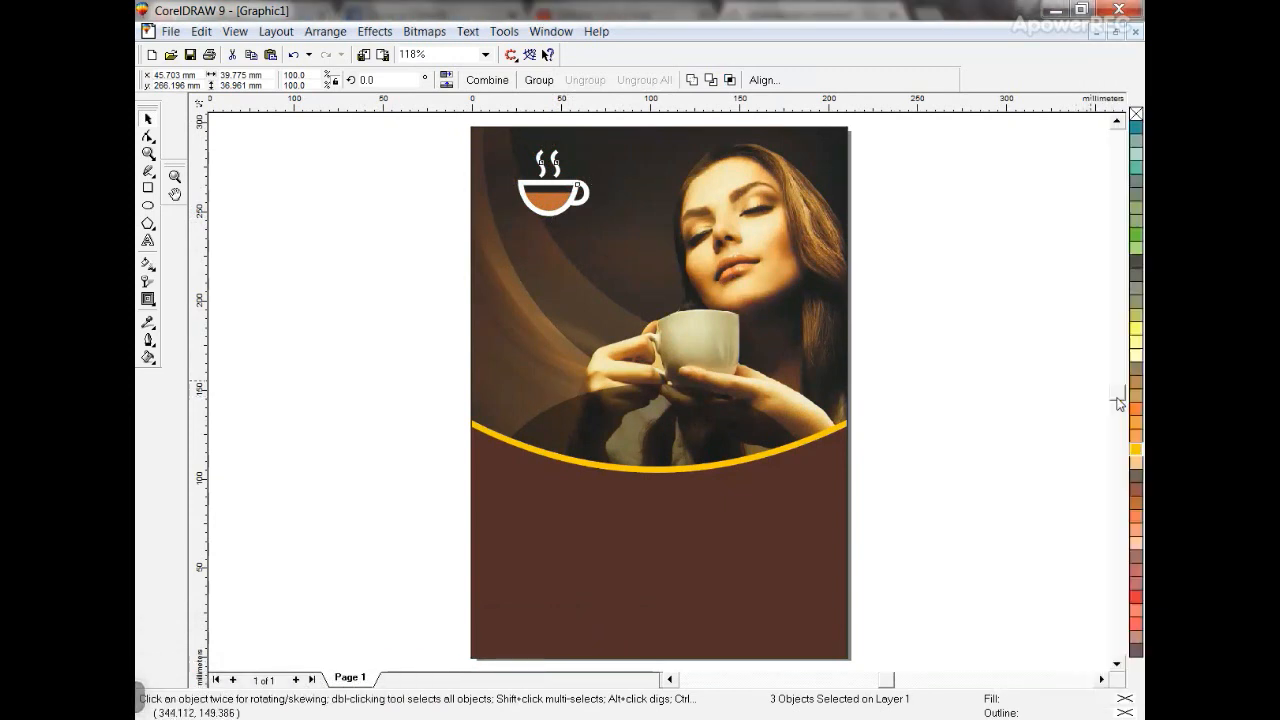
pyautogui.click(960, 372)
# - Add the artistic text "Coffee" on the poster below the cup logo
pyautogui.click(147, 157)
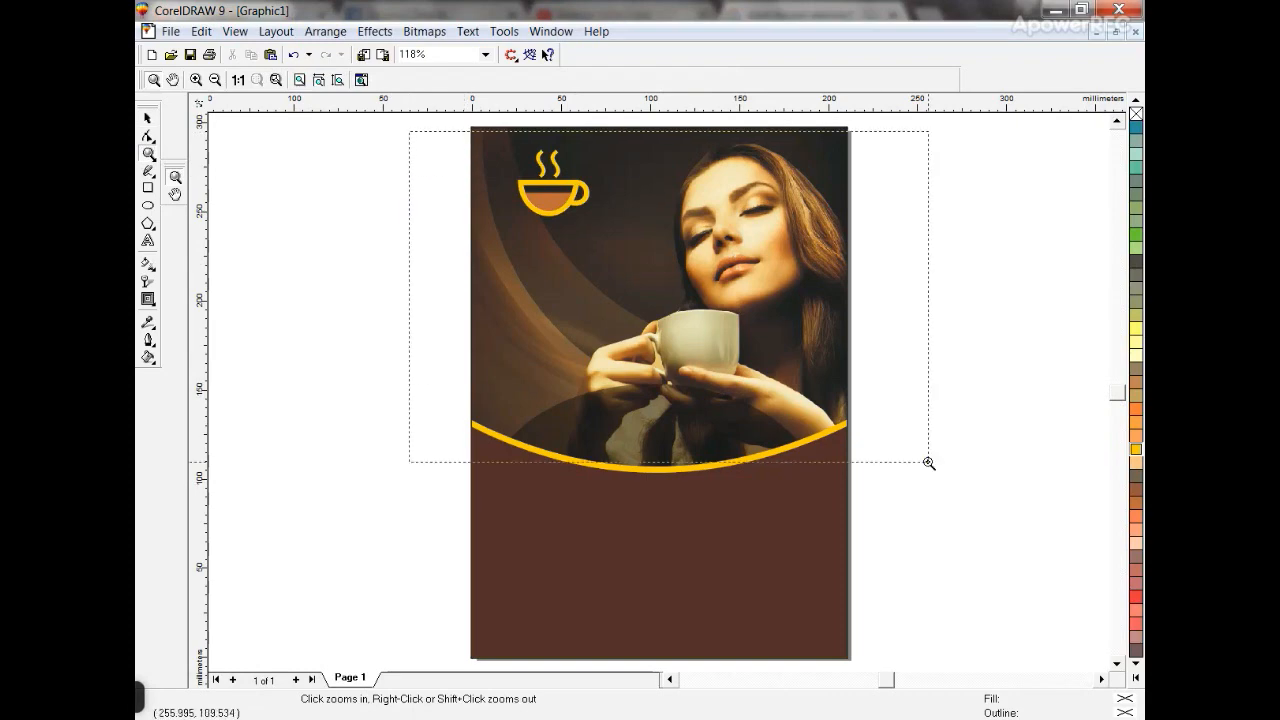
pyautogui.click(147, 241)
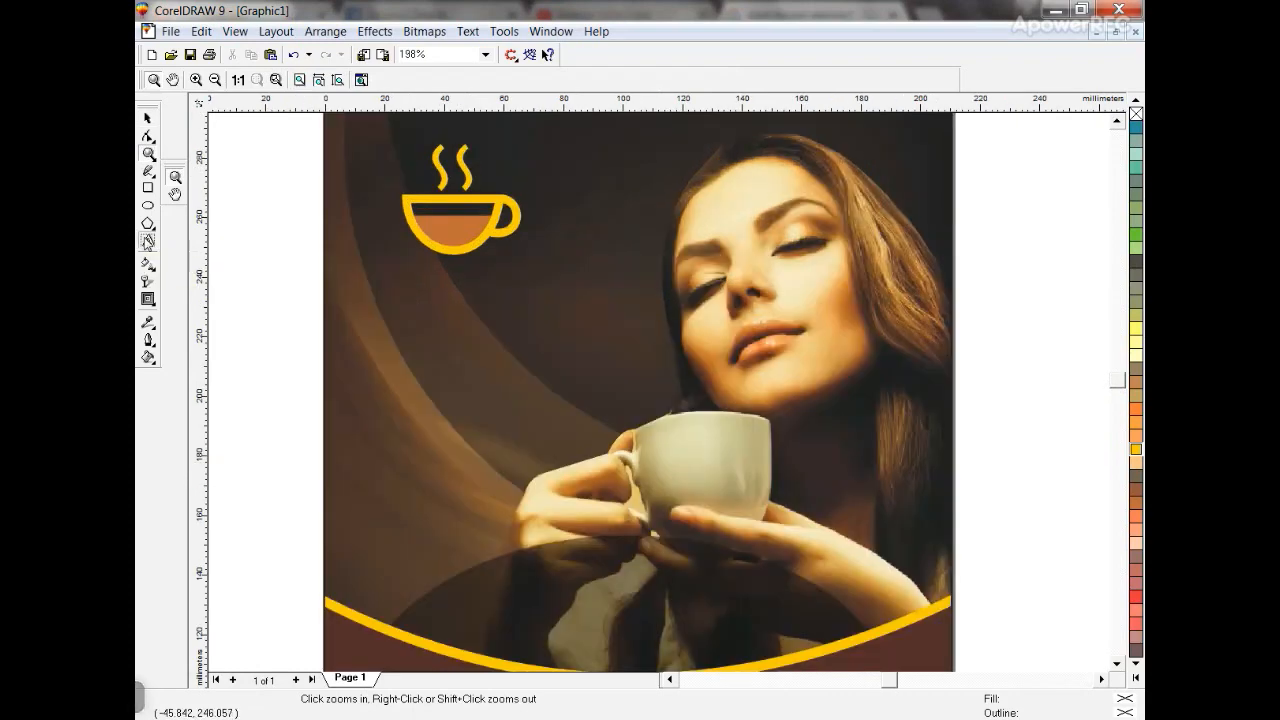
pyautogui.click(393, 374)
pyautogui.write('Cof')
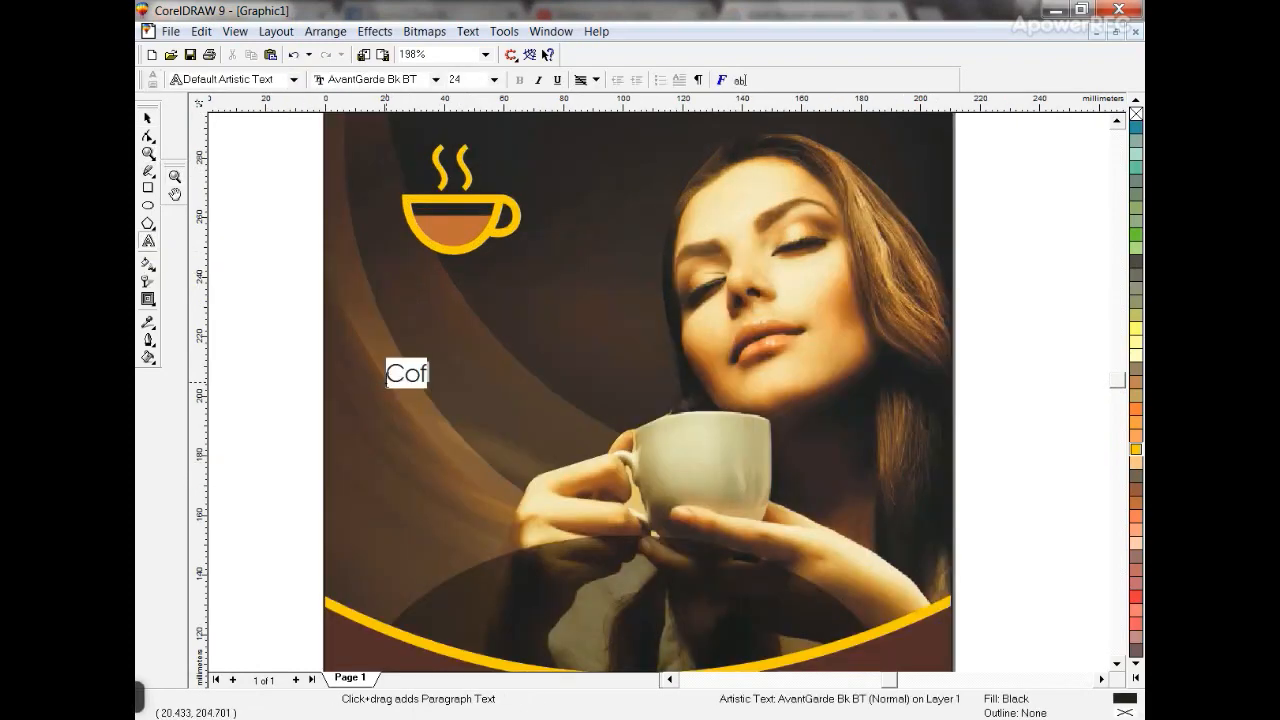
pyautogui.write('fee')
# - Set the "Coffee" text in the EwieD font and enlarge it to about 64 mm wide directly beneath the cup logo
pyautogui.click(147, 118)
pyautogui.click(513, 80)
pyautogui.press('f')
pyautogui.press('Up')
pyautogui.press('Up')
pyautogui.press('Up')
pyautogui.press('Up')
pyautogui.press('Up')
pyautogui.press('Up')
pyautogui.press('Up')
pyautogui.press('Up')
pyautogui.press('Up')
pyautogui.press('Down')
pyautogui.press('Down')
pyautogui.press('Down')
pyautogui.press('Down')
pyautogui.press('Return')
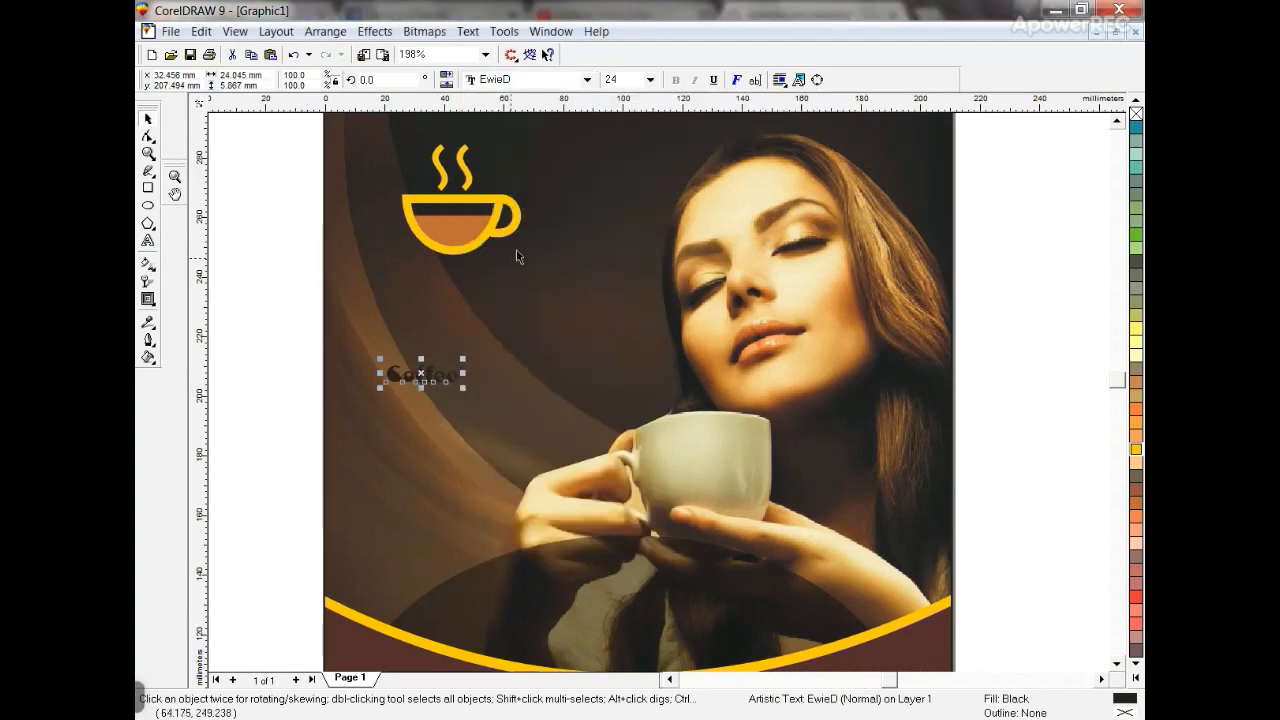
pyautogui.moveTo(462, 388); pyautogui.dragTo(478, 300)
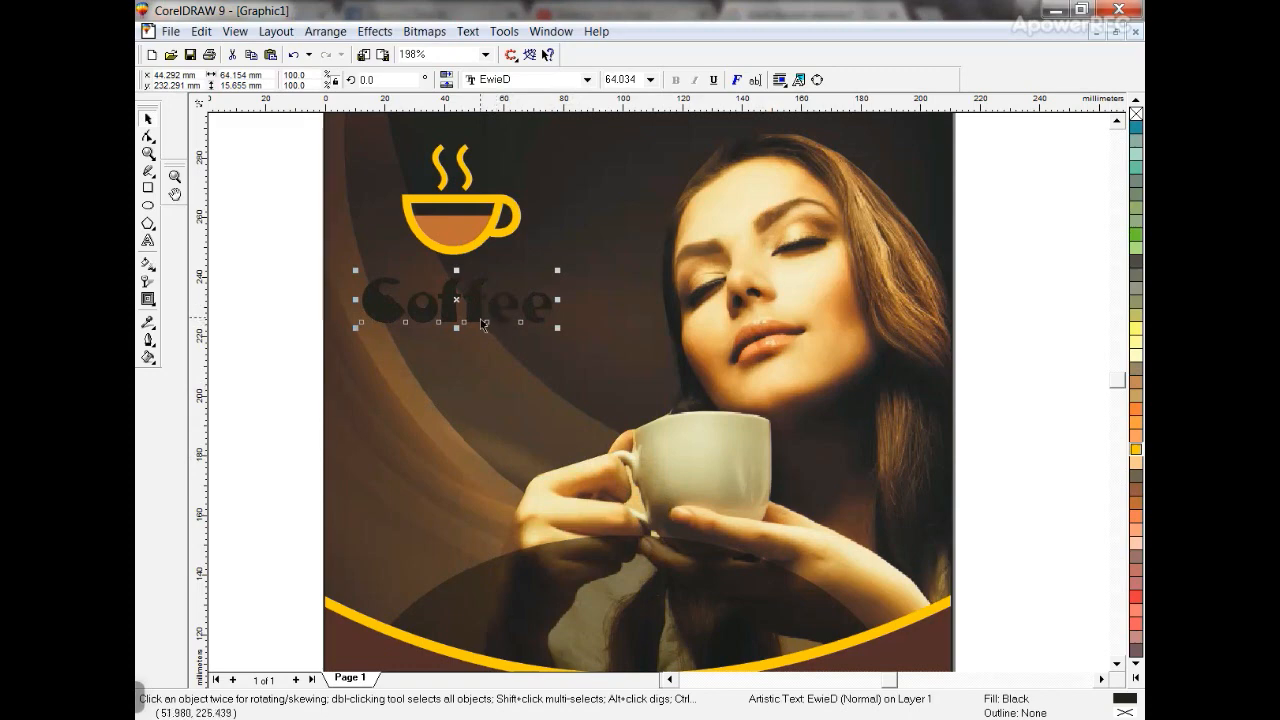
# - Recolour the "Coffee" text with the brown fill of the coffee inside the logo's cup
pyautogui.hotkey('ctrl', 'shift', 'a')
pyautogui.click(488, 350)
pyautogui.click(655, 398)
pyautogui.click(437, 228)
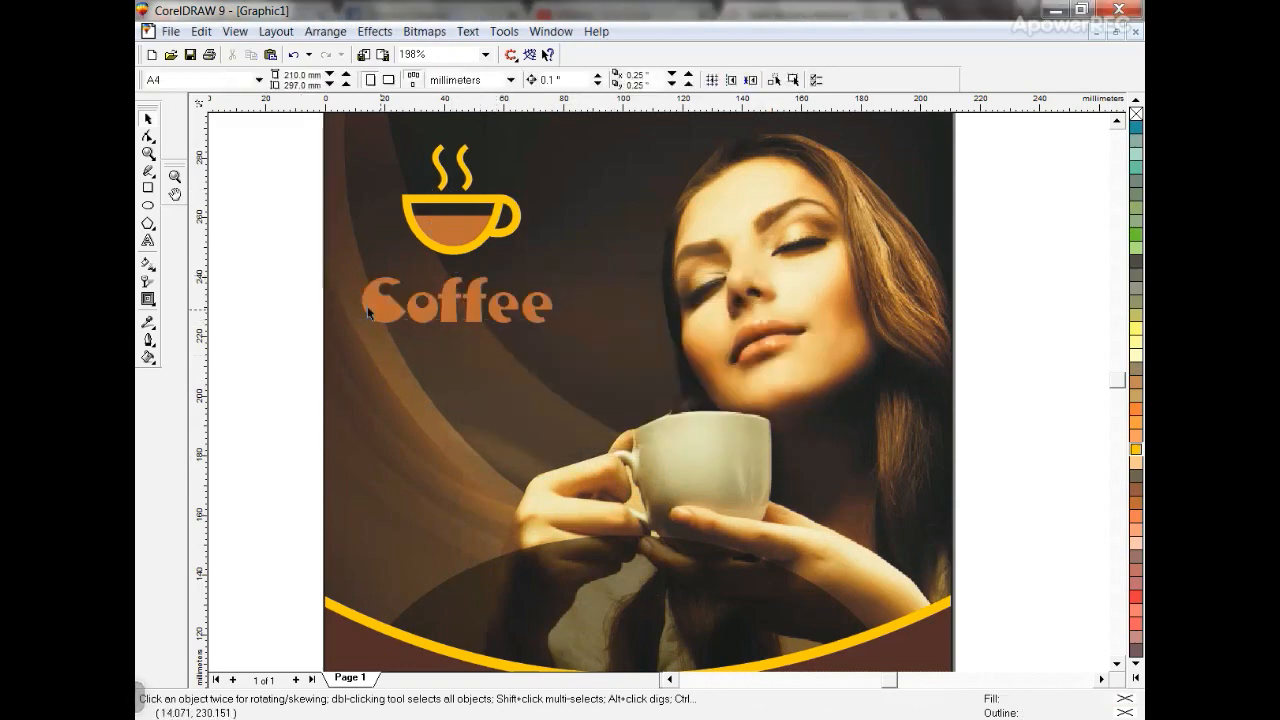
# - Duplicate the "Coffee" text directly below itself, scale the copy down to about 36 pt, and reword it as "House"
pyautogui.moveTo(367, 306); pyautogui.dragTo(367, 368)
pyautogui.moveTo(557, 392); pyautogui.dragTo(482, 375)
pyautogui.click(148, 241)
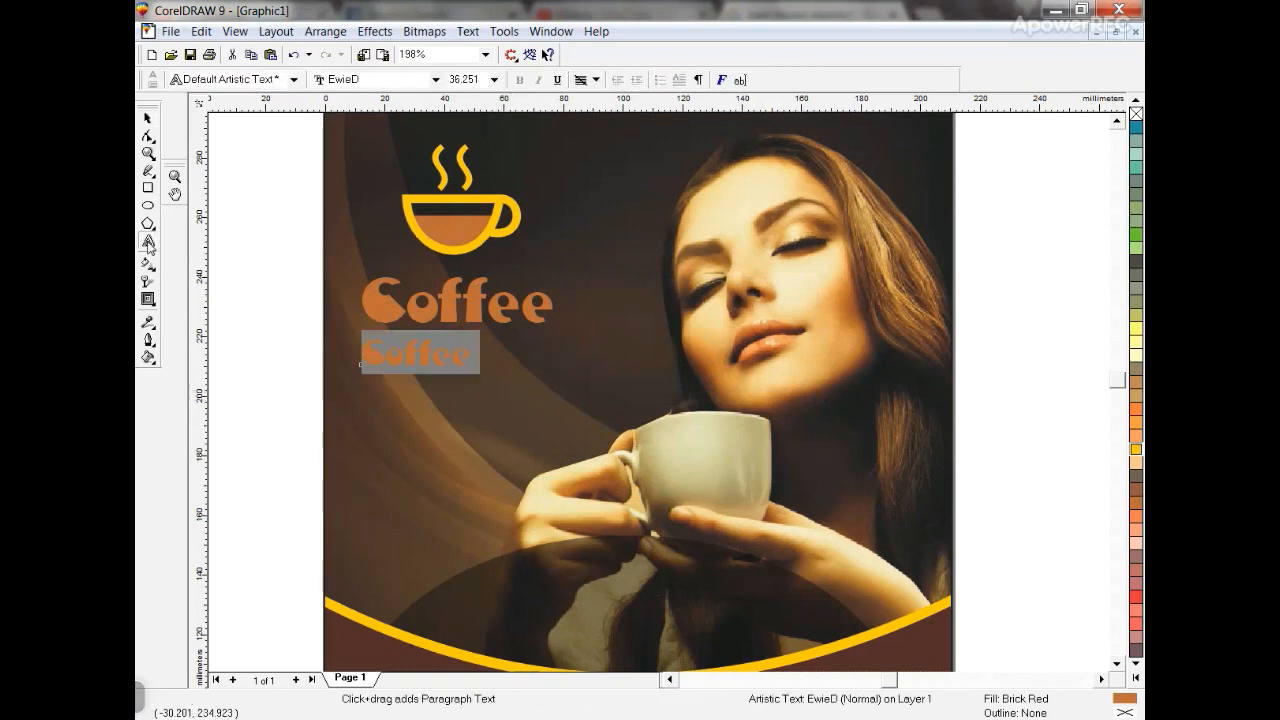
pyautogui.write('House')
pyautogui.click(148, 118)
# - Set the "House" text in the EnviroD font and move it under the end of the word "Coffee"
pyautogui.click(566, 80)
pyautogui.scroll(-3, 566, 89)
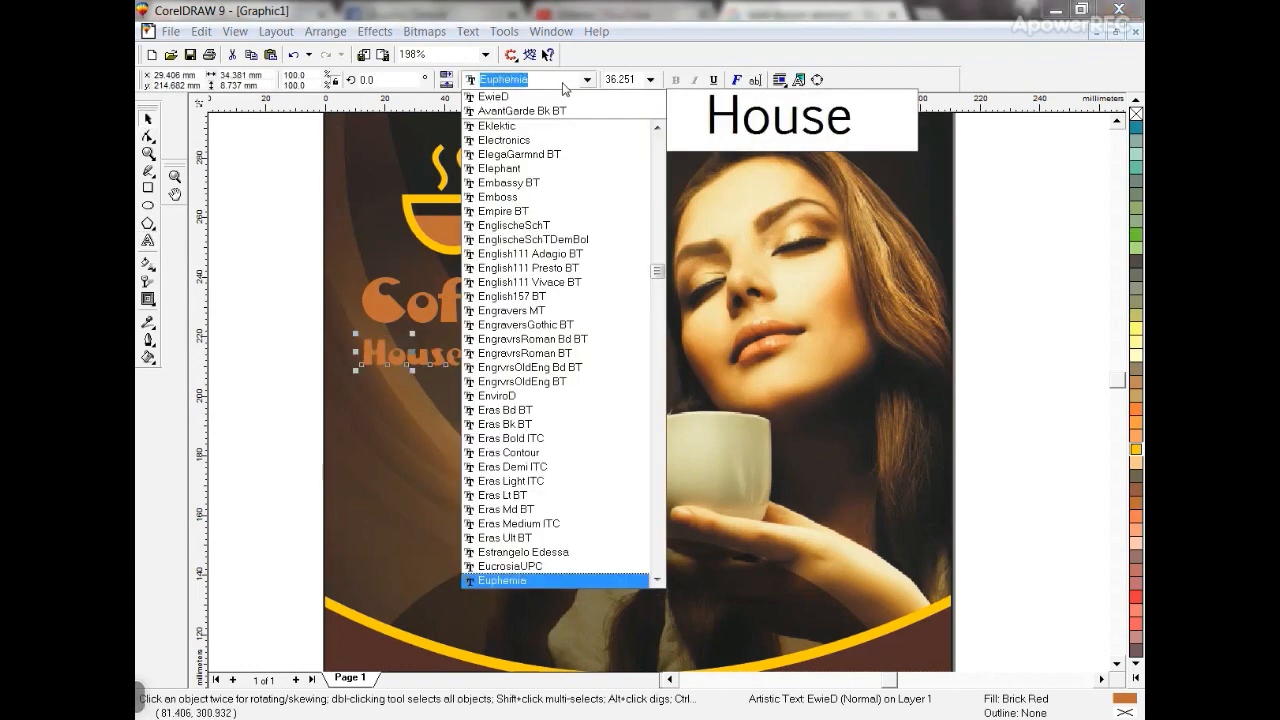
pyautogui.scroll(10, 566, 89)
pyautogui.scroll(4, 566, 89)
pyautogui.scroll(-1, 566, 89)
pyautogui.press('Return')
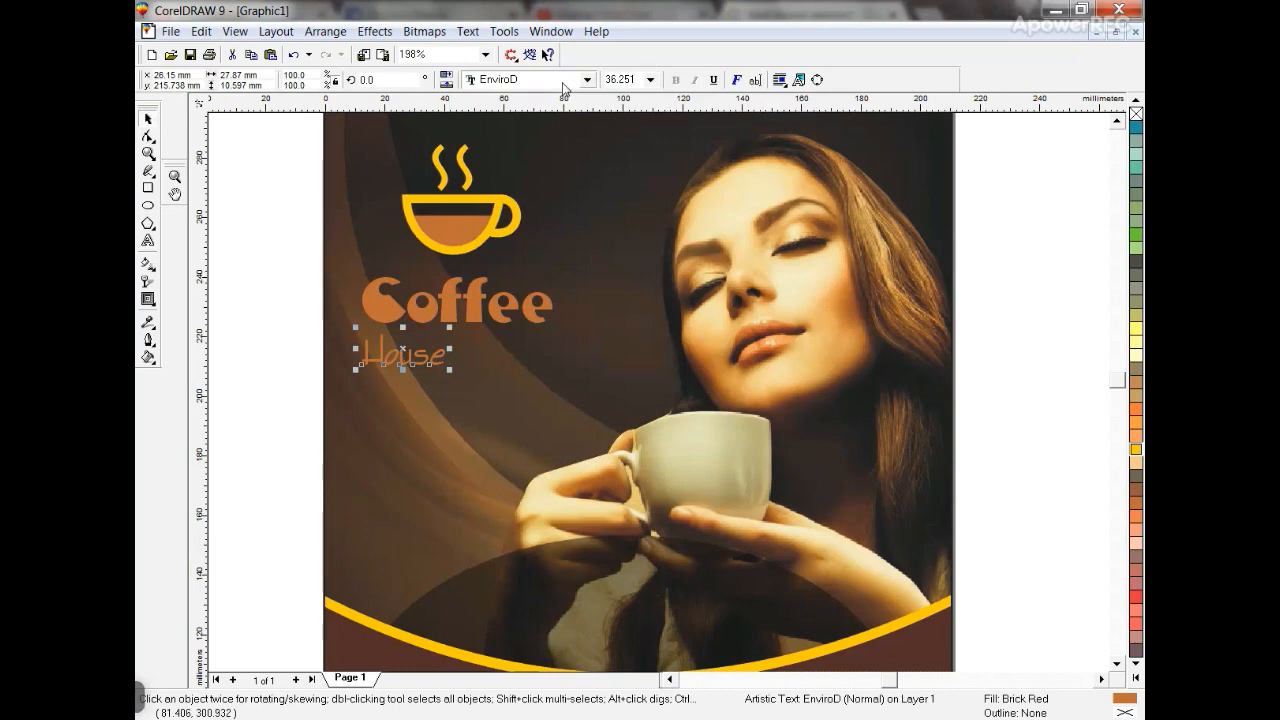
pyautogui.moveTo(440, 356); pyautogui.dragTo(549, 348)
# - Recolour the "House" text in the golden yellow of the logo's cup outline
pyautogui.click(1135, 679)
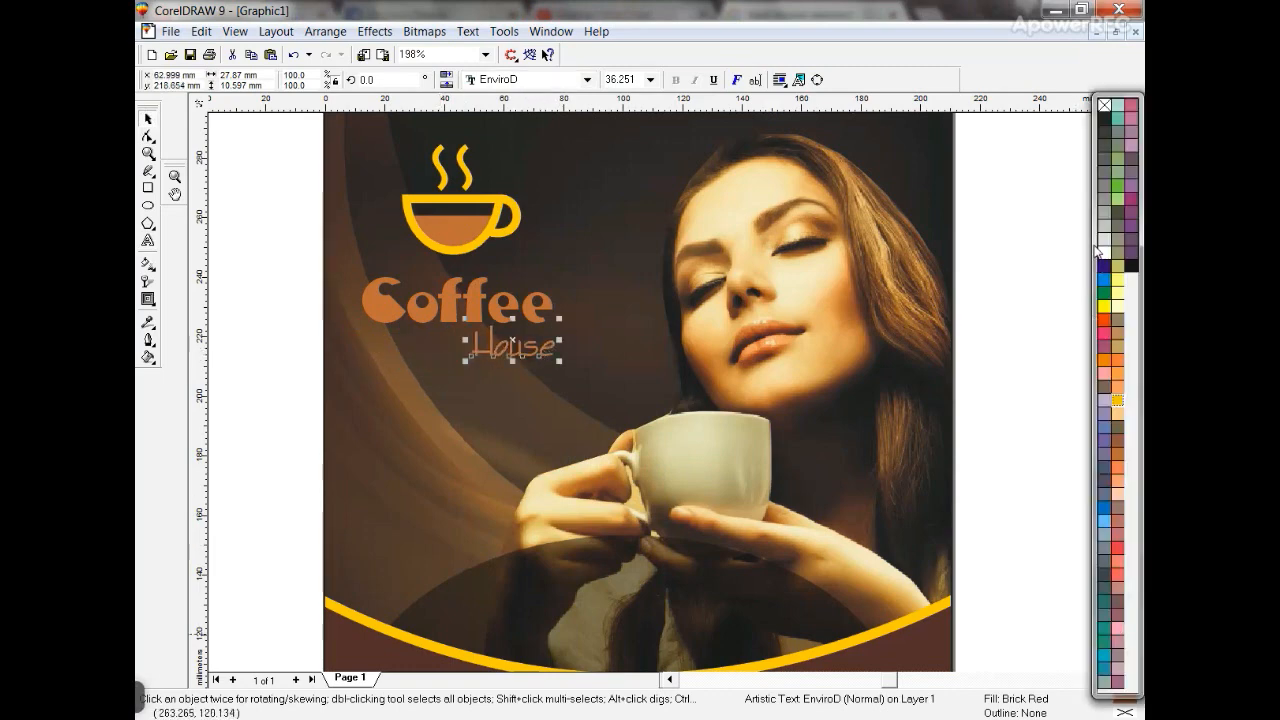
pyautogui.click(1104, 253)
pyautogui.hotkey('ctrl', 'shift', 'a')
pyautogui.click(657, 397)
pyautogui.click(430, 235)
# - Group the cup logo with the "Coffee" and "House" texts and move the group off the page beside the poster
pyautogui.moveTo(322, 128); pyautogui.dragTo(575, 381)
pyautogui.hotkey('shift', 'F4')
pyautogui.hotkey('ctrl', 'g')
pyautogui.moveTo(555, 201); pyautogui.dragTo(351, 201)
# - Add a drop shadow directly behind the logo group with its feathering direction set to Outside
pyautogui.hotkey('shift', 'F2')
pyautogui.click(151, 305)
pyautogui.click(284, 307)
pyautogui.moveTo(643, 577); pyautogui.dragTo(658, 392)
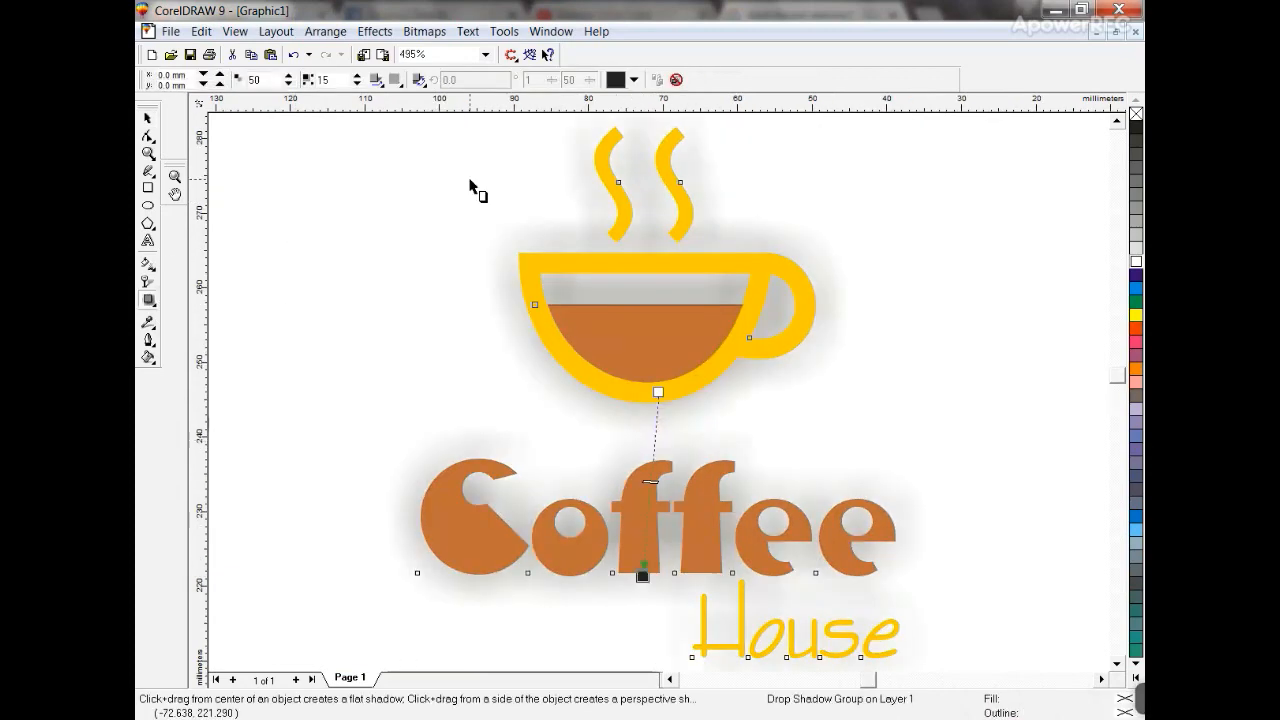
pyautogui.click(377, 80)
pyautogui.click(420, 197)
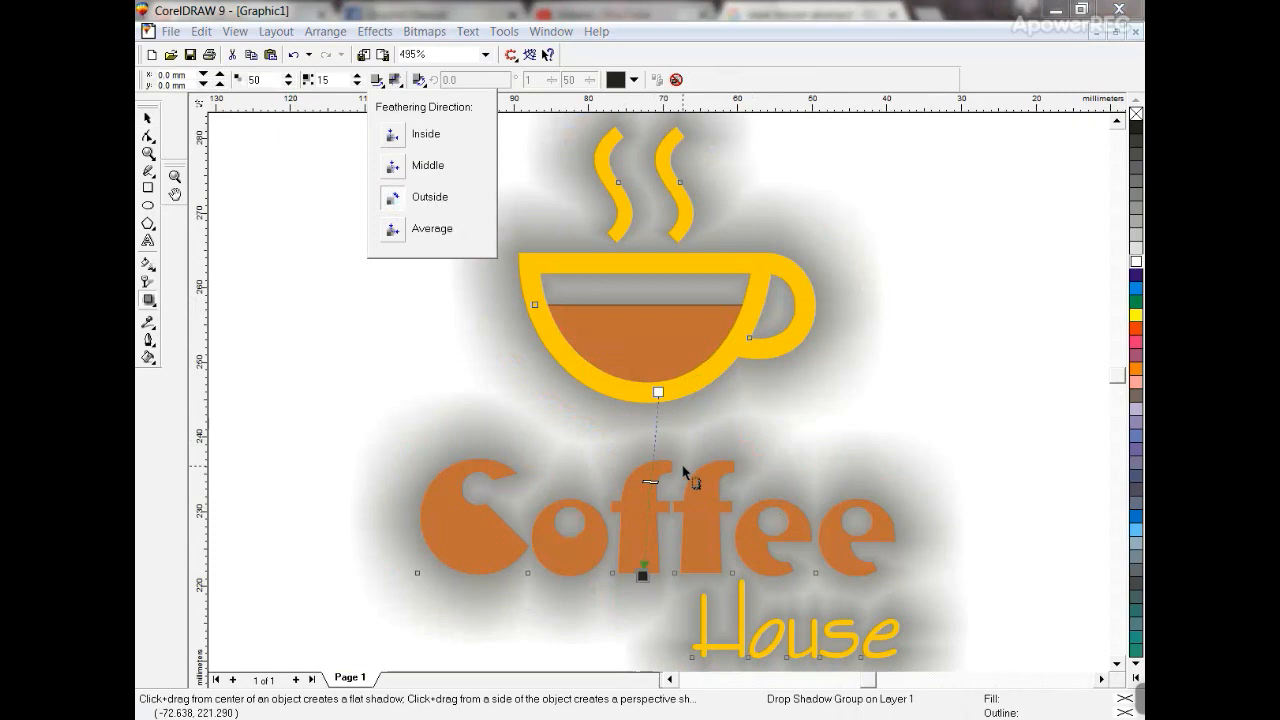
# - Set the logo shadow's opacity to 100 and its feathering to 5
pyautogui.moveTo(650, 482); pyautogui.dragTo(643, 577)
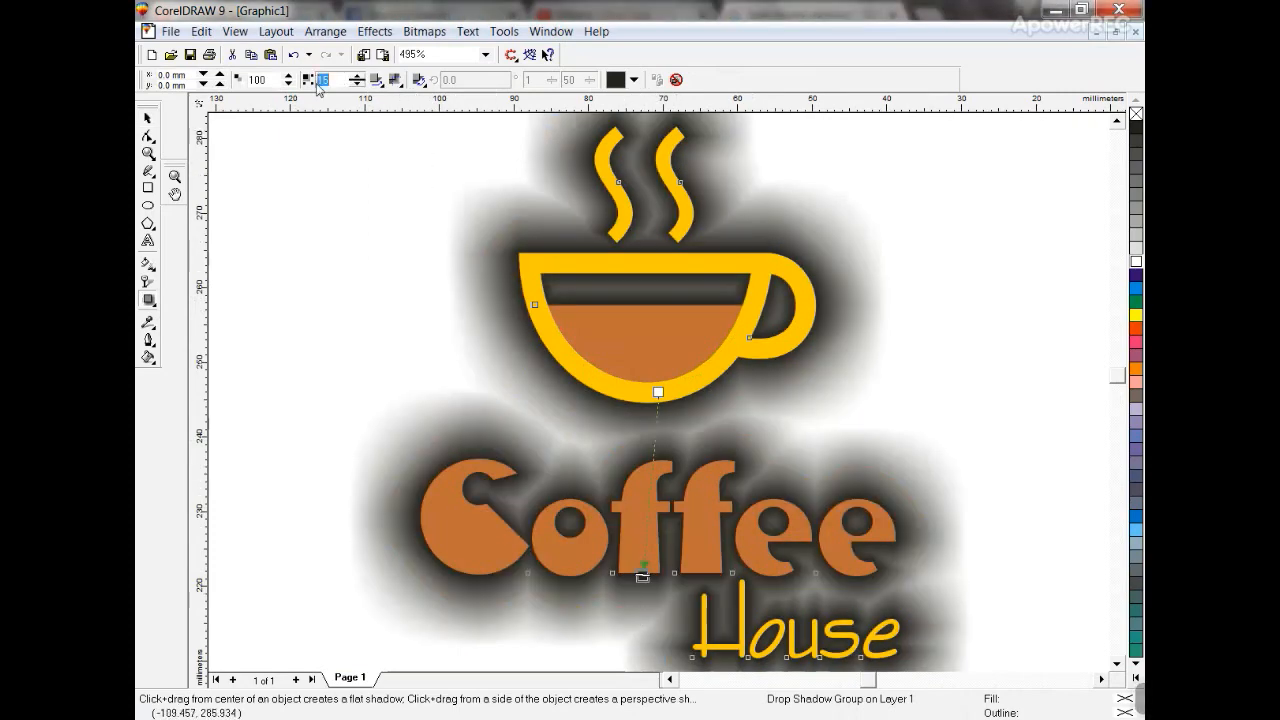
pyautogui.write('5')
pyautogui.press('Return')
# - Separate the drop shadow from the logo, group both objects, and move the group back onto the poster's upper-left area
pyautogui.click(325, 31)
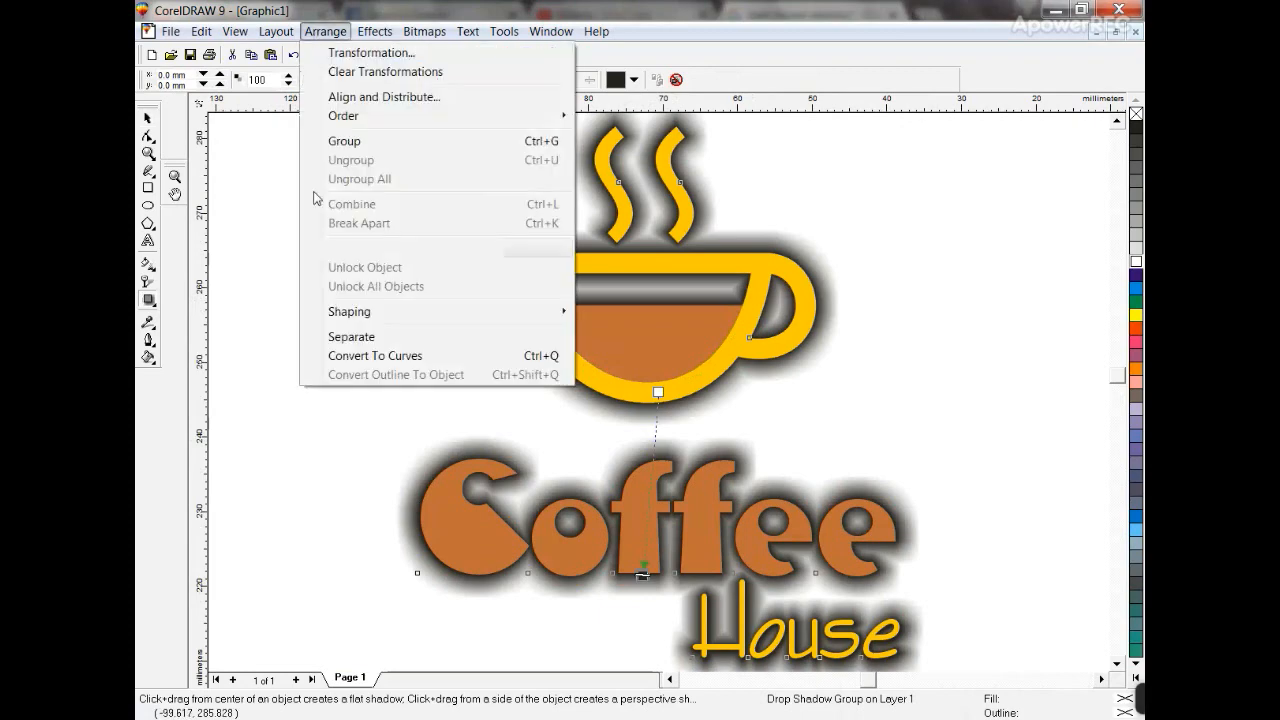
pyautogui.click(343, 336)
pyautogui.press('space')
pyautogui.press('F3')
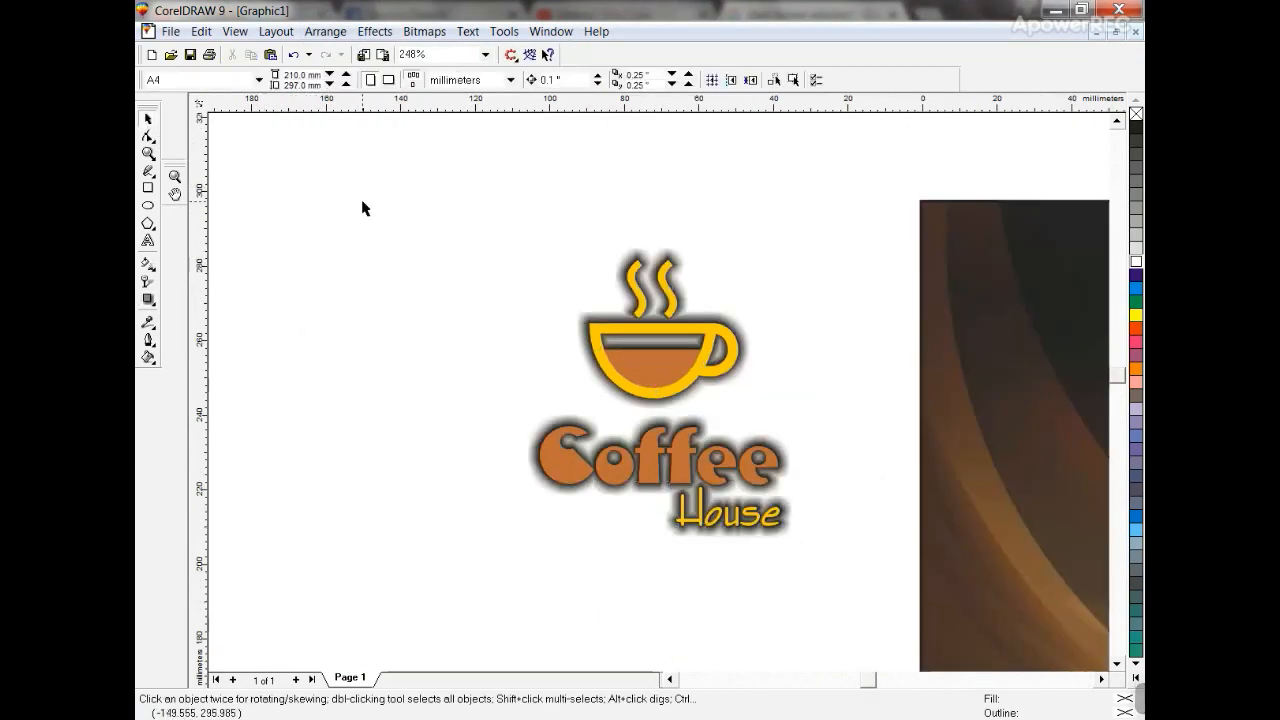
pyautogui.press('F3')
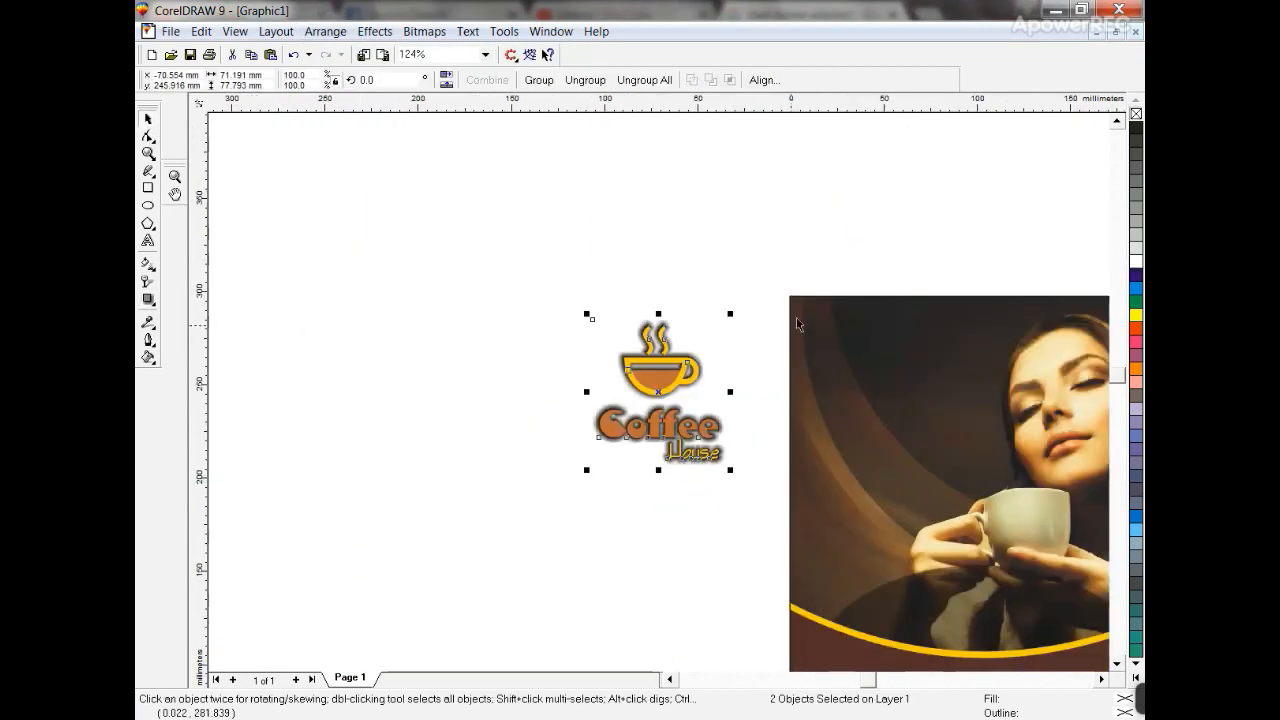
pyautogui.hotkey('ctrl', 'g')
pyautogui.moveTo(671, 372); pyautogui.dragTo(886, 373)
# - Examine the whole poster page with the shadowed logo in place
pyautogui.click(970, 303)
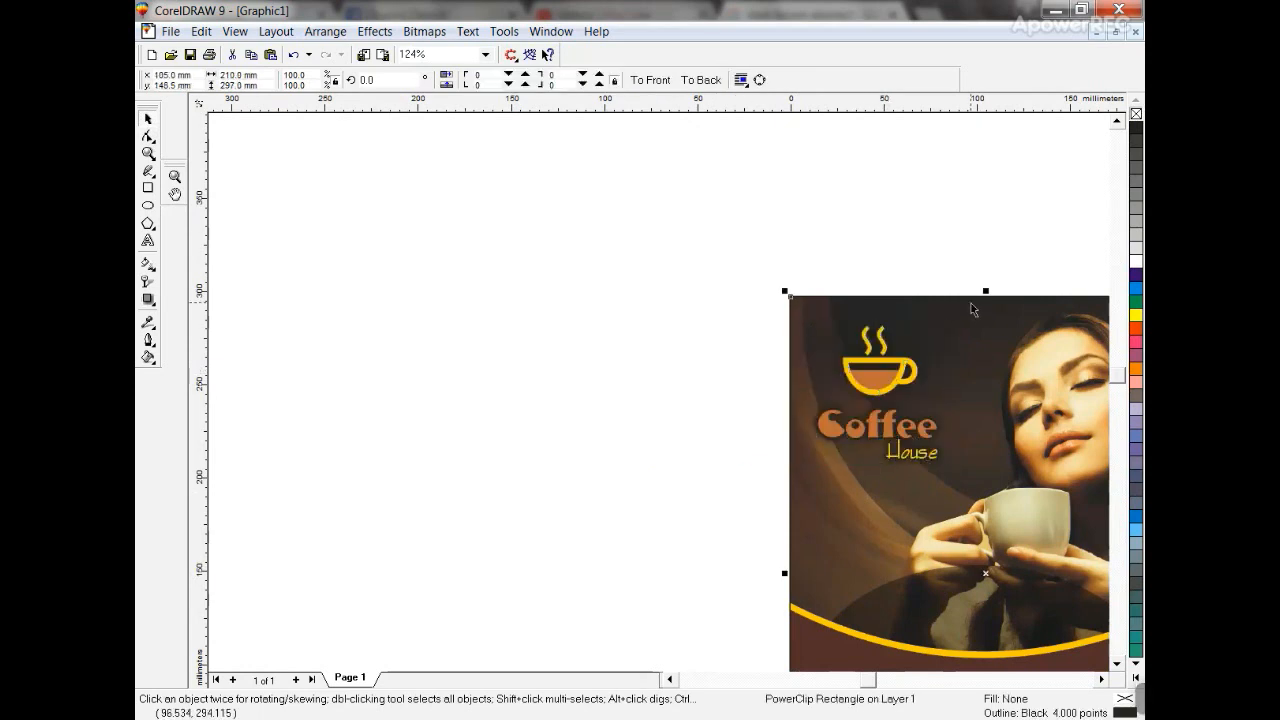
pyautogui.press('F4')
pyautogui.press('Escape')
pyautogui.moveTo(563, 257); pyautogui.dragTo(560, 258)
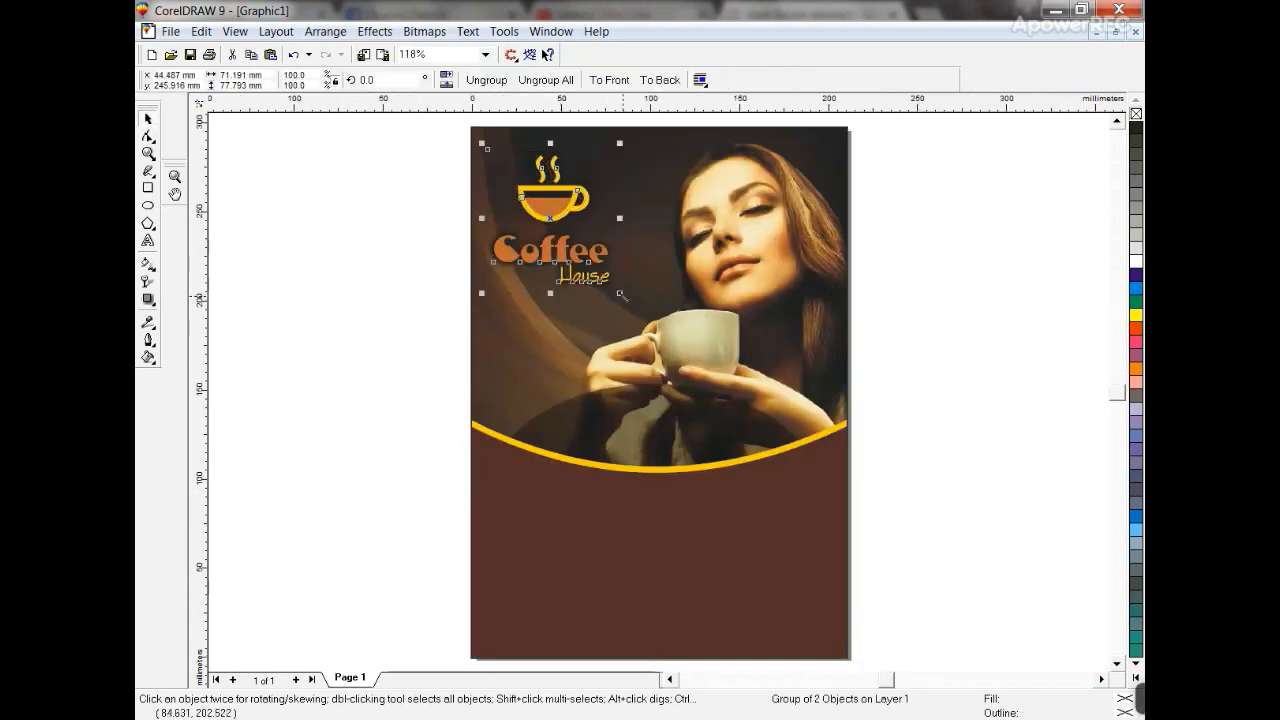
pyautogui.click(537, 341)
pyautogui.press('F3')
pyautogui.click(780, 563)
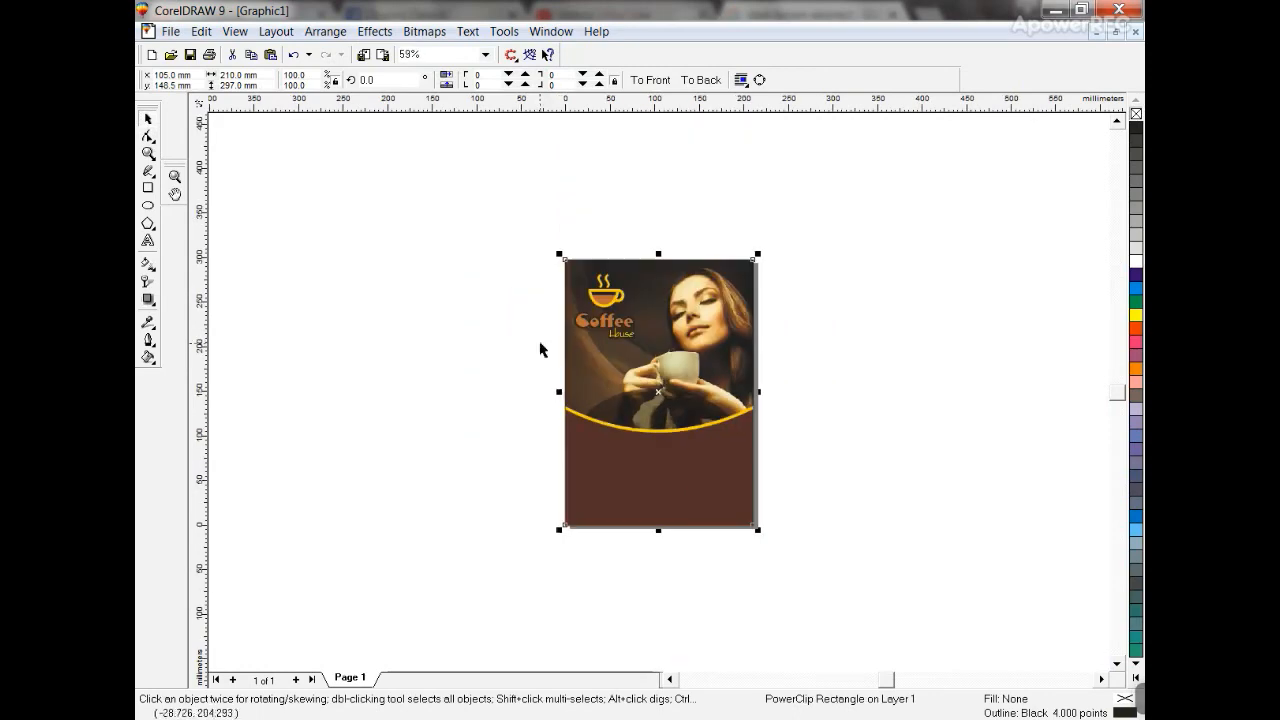
pyautogui.press('F4')
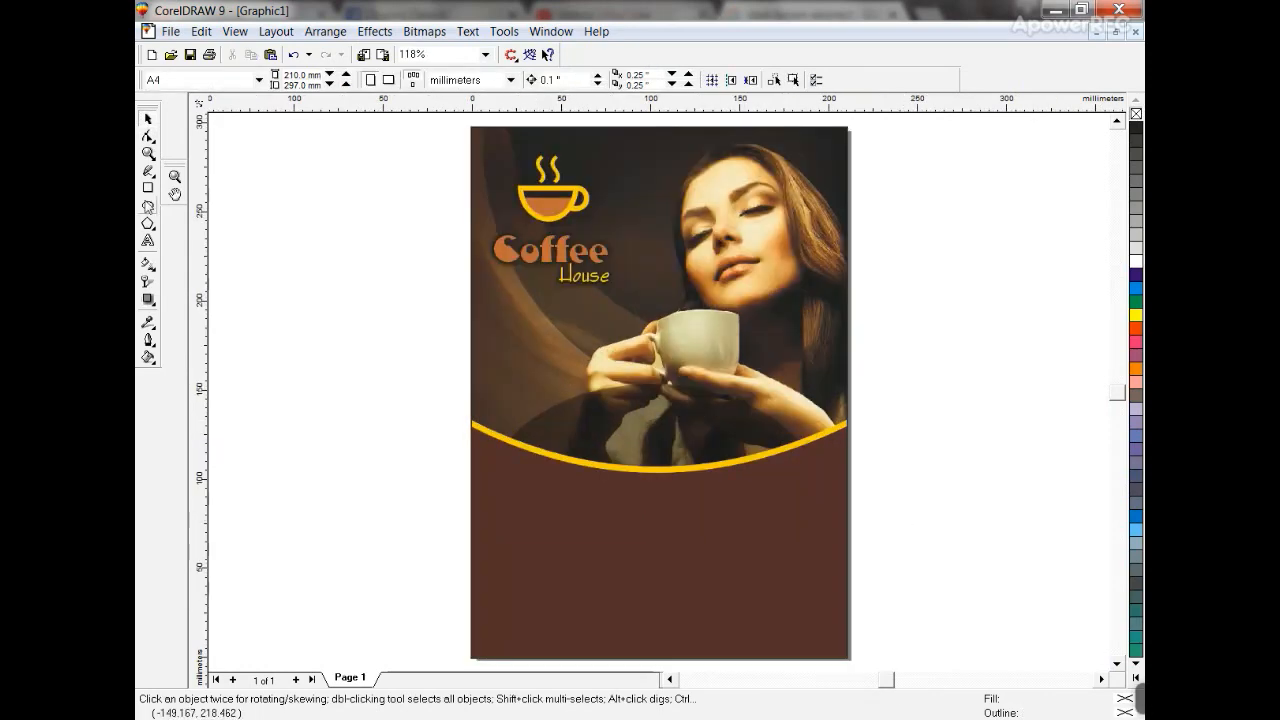
# - Draw a polygon over the start of the yellow curve, give it 40 sides, and pull its nodes outward into a starburst about 68 mm wide
pyautogui.click(149, 224)
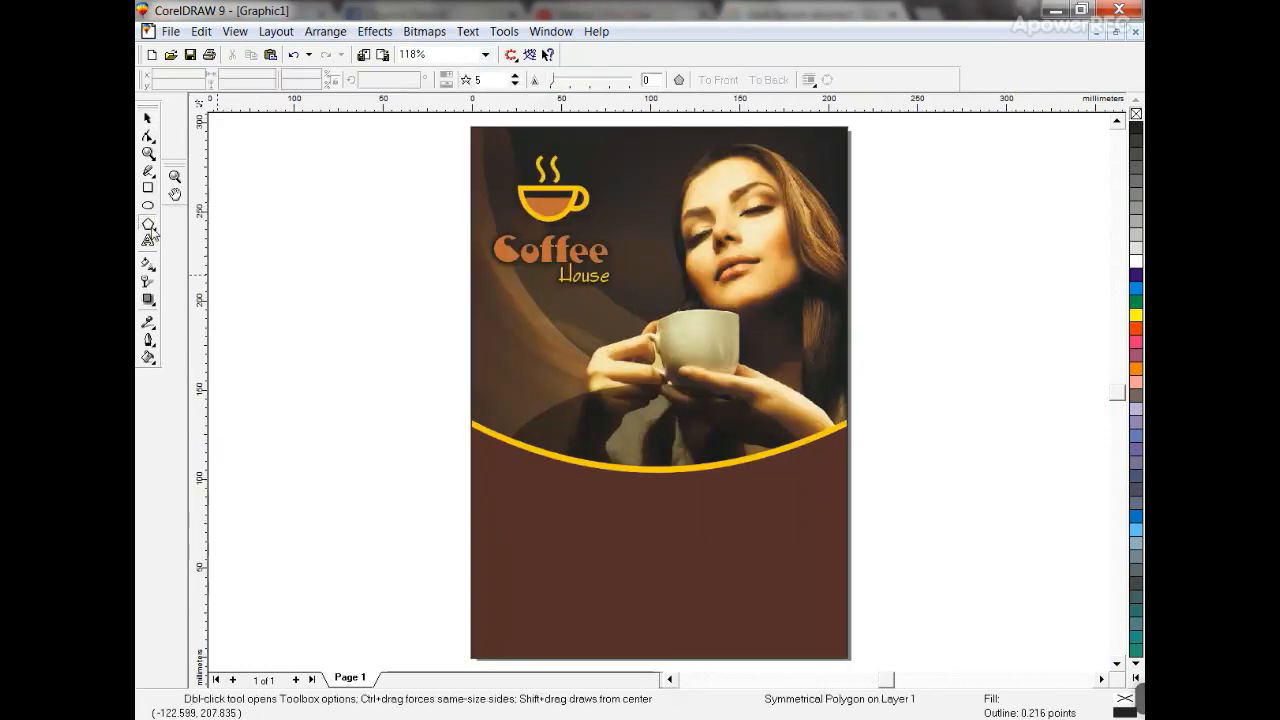
pyautogui.moveTo(481, 390); pyautogui.dragTo(576, 480)
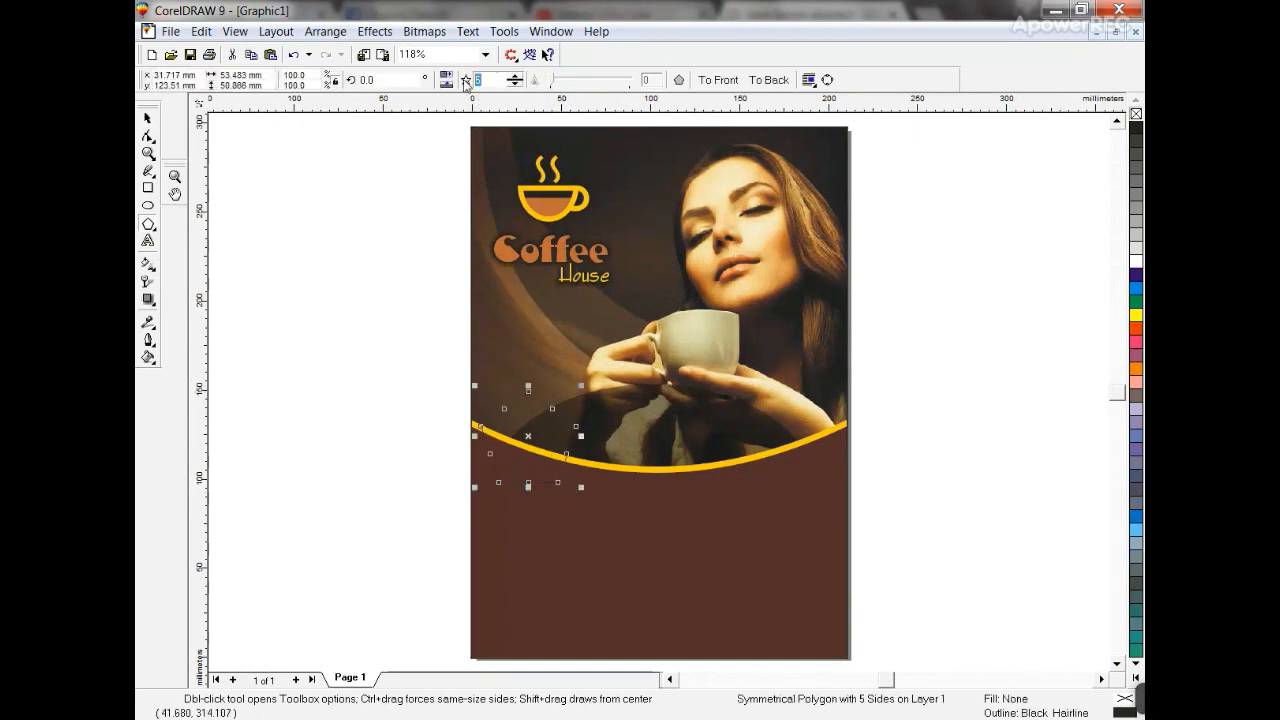
pyautogui.write('40')
pyautogui.press('Return')
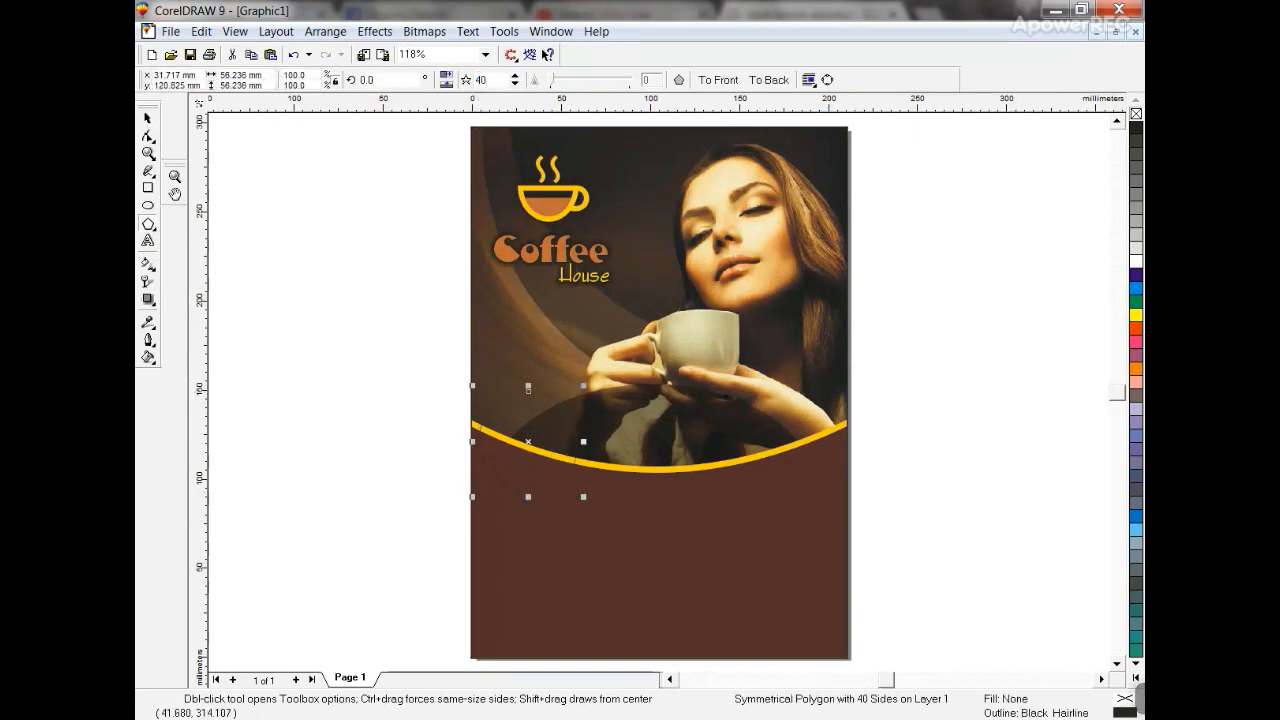
pyautogui.click(149, 136)
pyautogui.moveTo(538, 397); pyautogui.dragTo(537, 381)
# - Reduce the starburst to 32 sides and shift it slightly further into the page
pyautogui.click(150, 227)
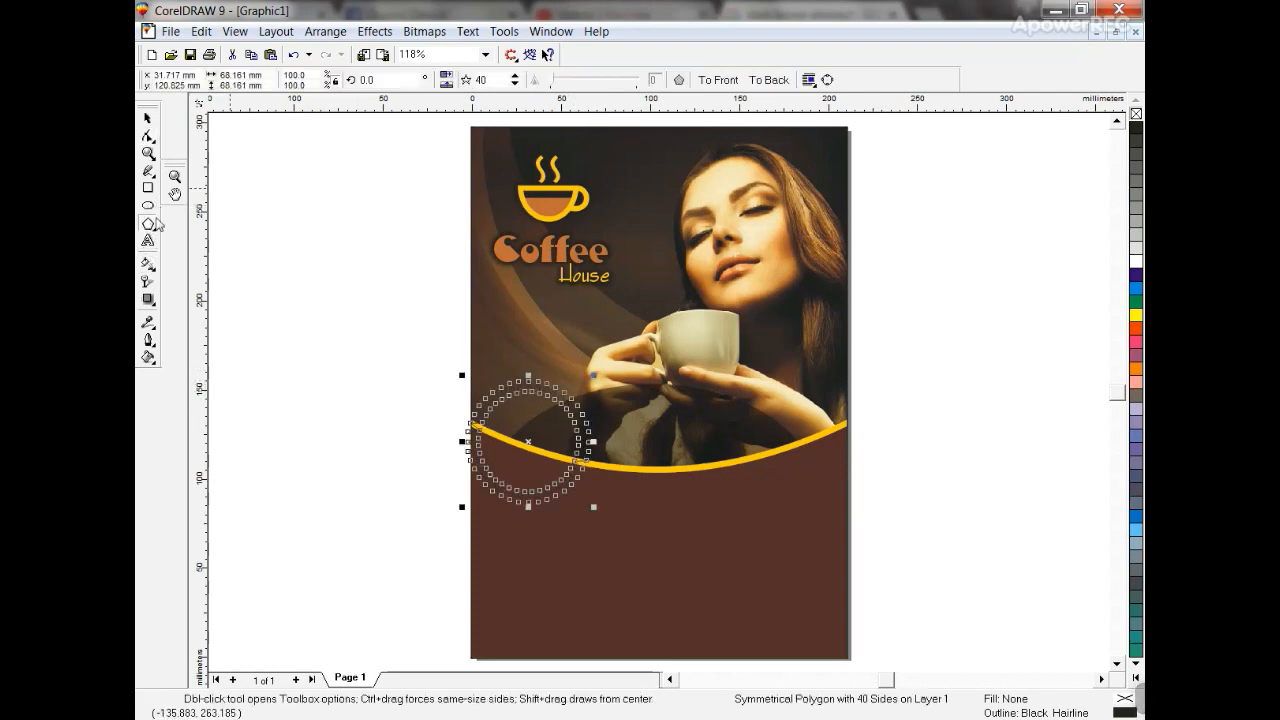
pyautogui.click(514, 84)
pyautogui.click(514, 84)
pyautogui.click(514, 84)
pyautogui.click(149, 120)
pyautogui.moveTo(528, 443); pyautogui.dragTo(540, 443)
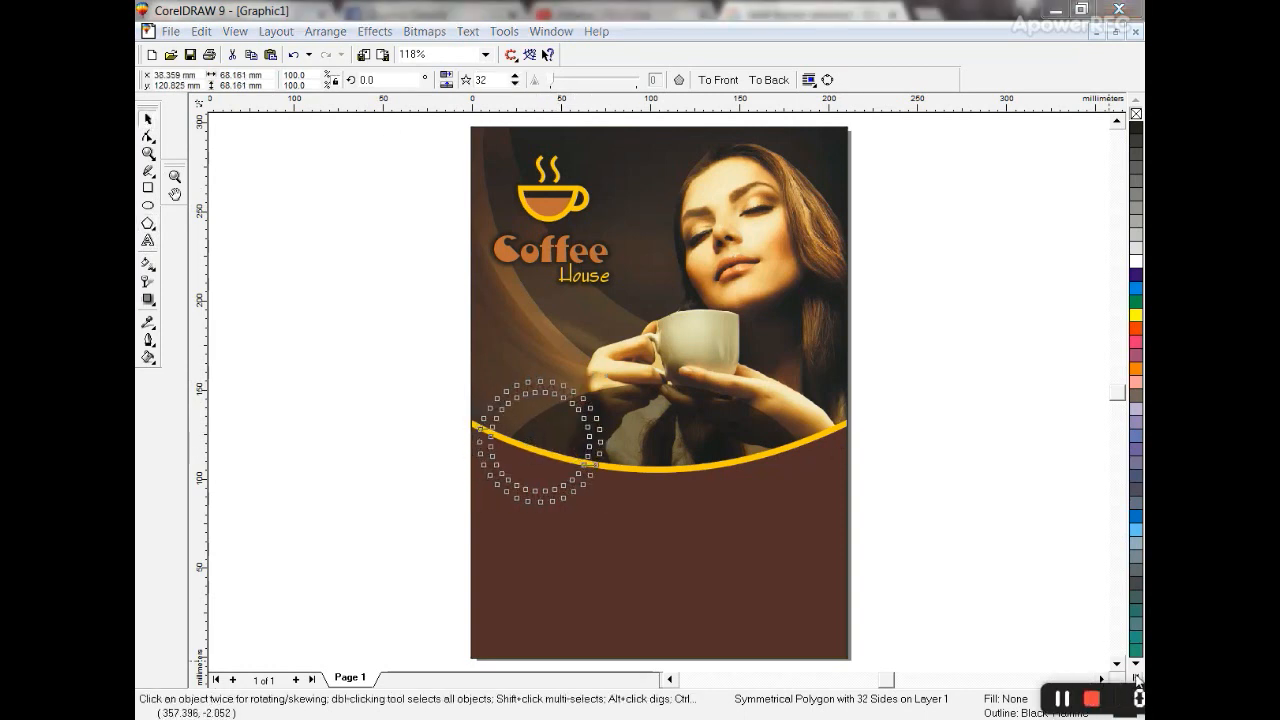
# - Fill the starburst with Ruby Red, remove its outline, and scale it down slightly over the yellow curve
pyautogui.moveTo(1136, 678)
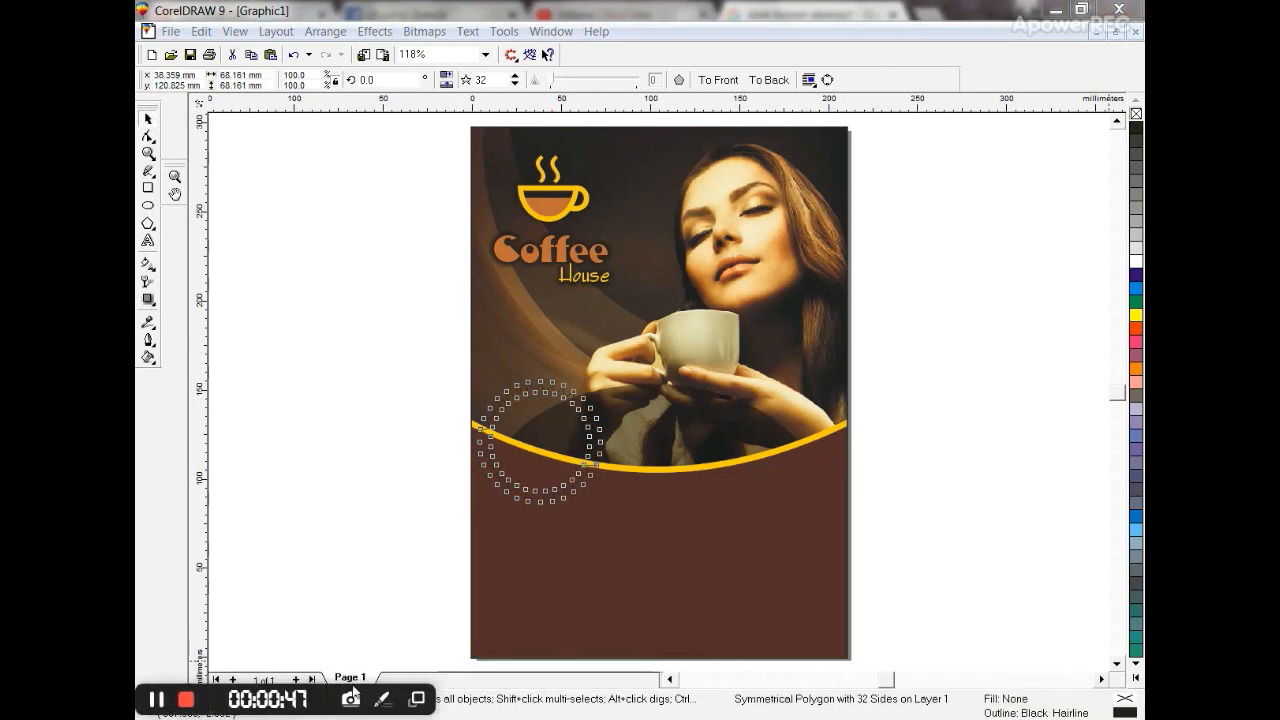
pyautogui.click(1136, 677)
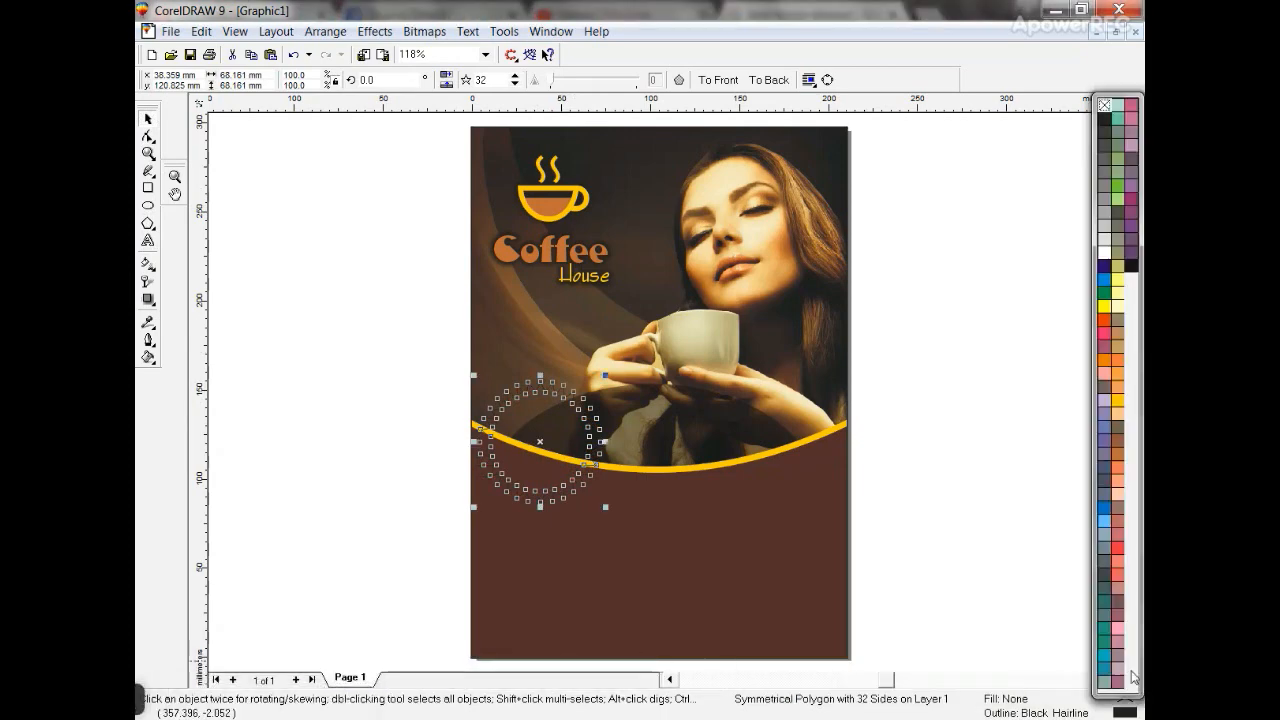
pyautogui.click(1118, 442)
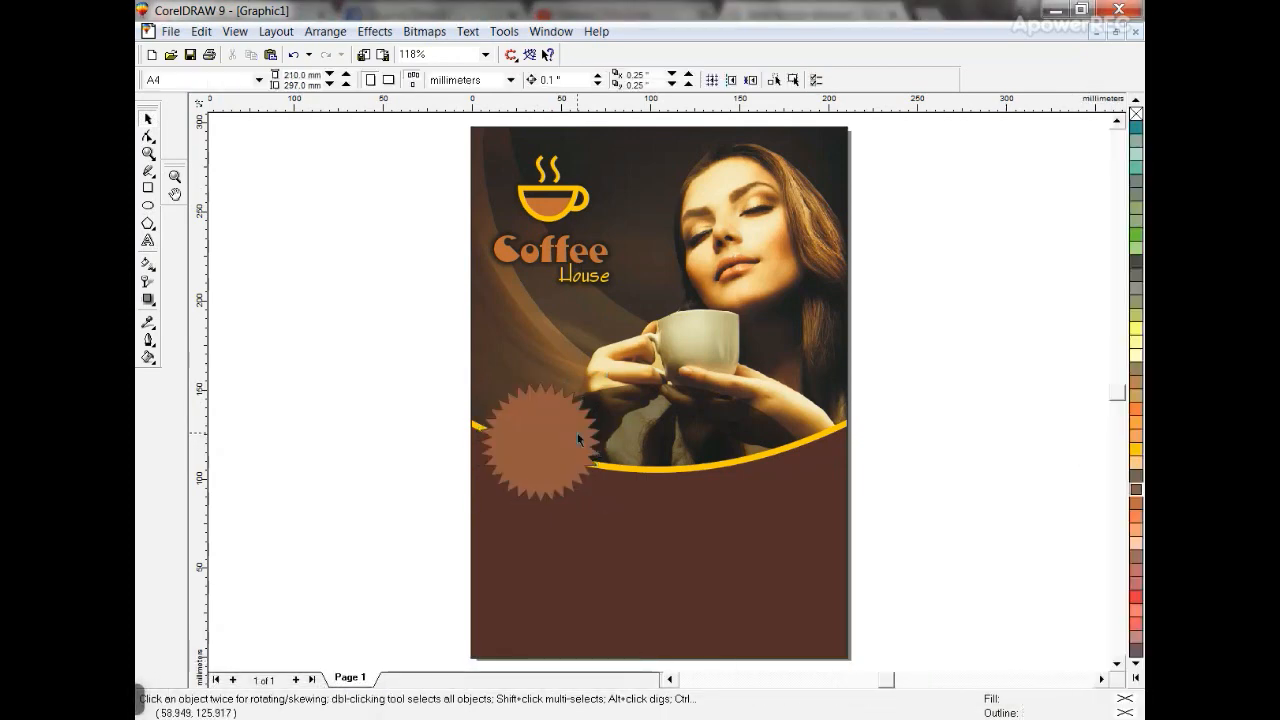
pyautogui.rightClick(1136, 114)
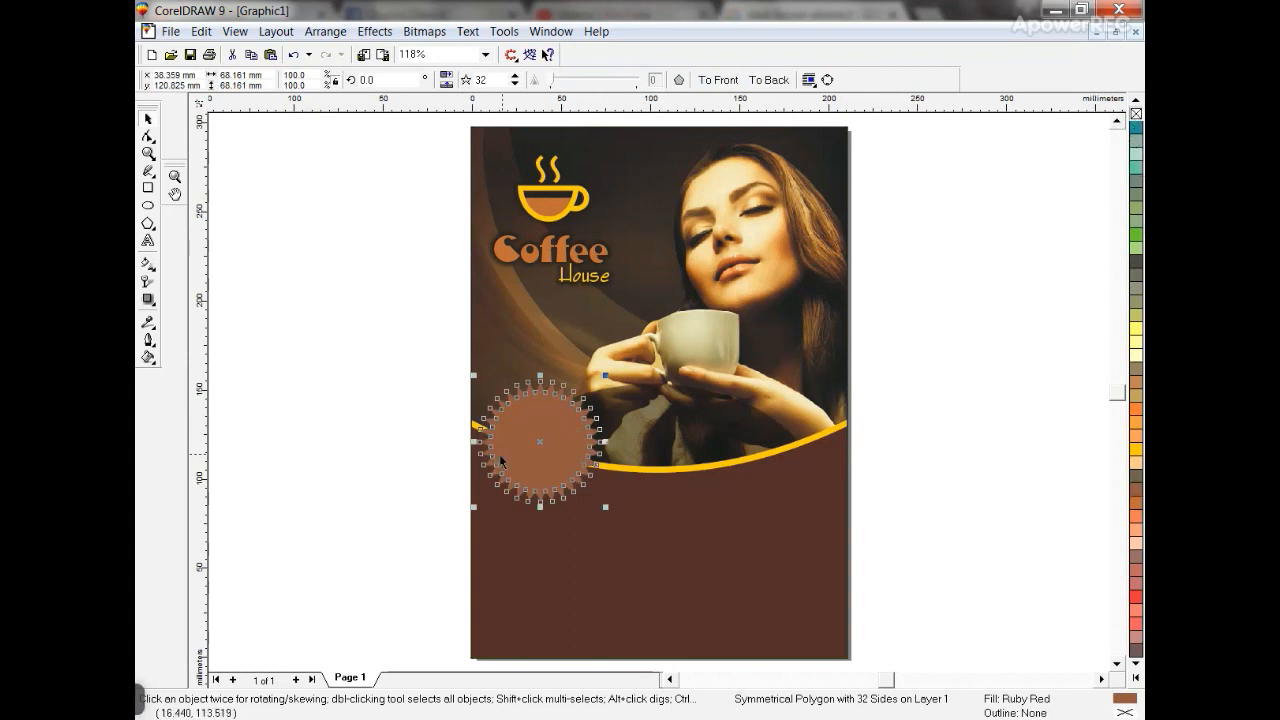
pyautogui.moveTo(595, 435); pyautogui.dragTo(603, 432)
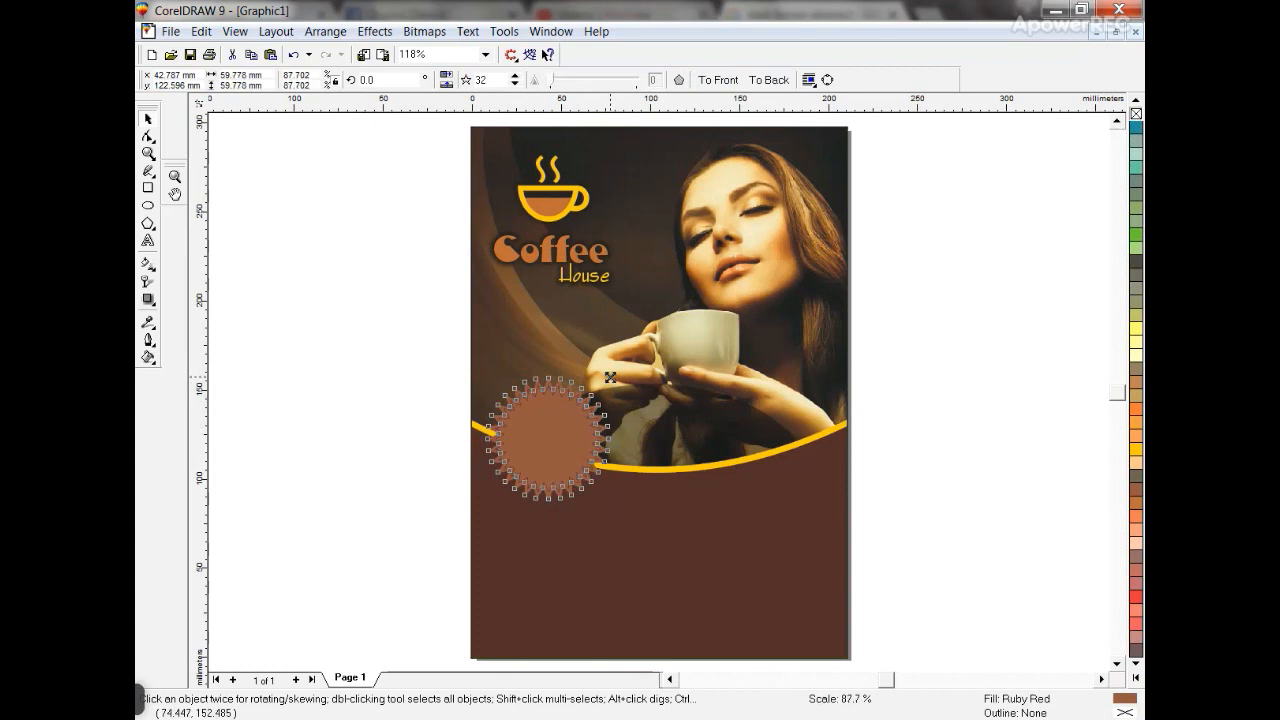
pyautogui.click(372, 400)
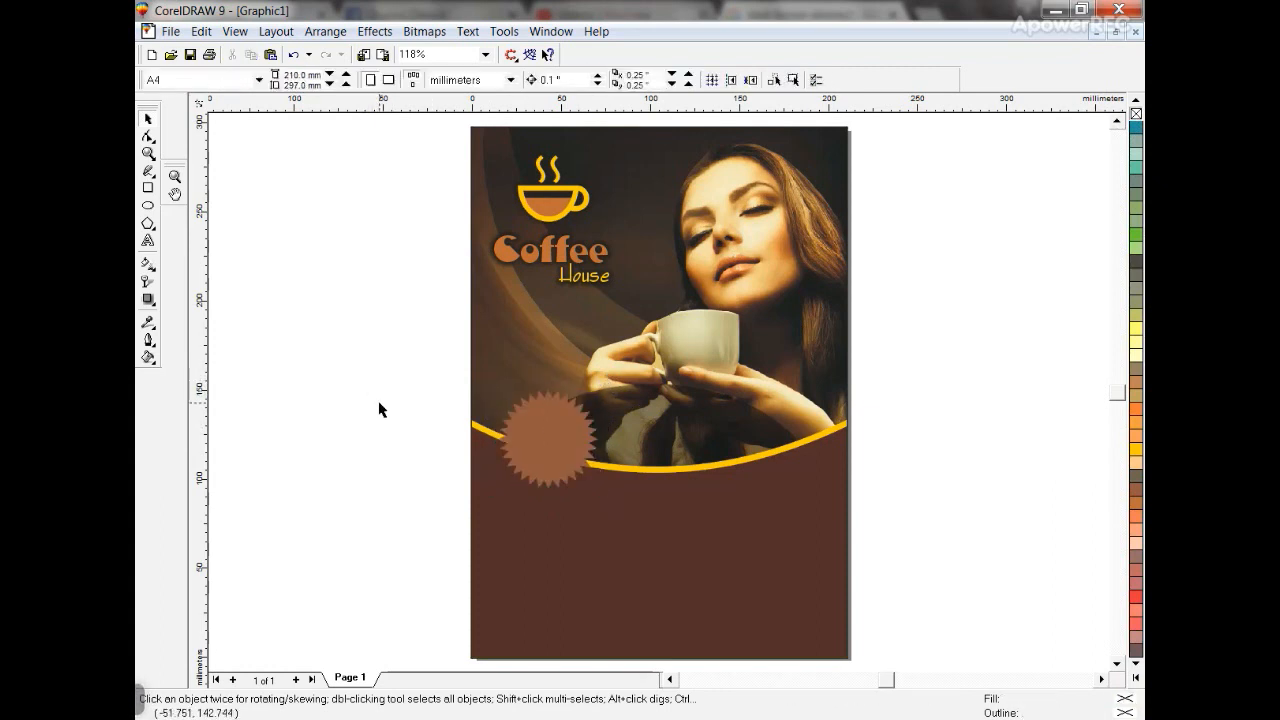
# - Draw a circle about 57 mm across below the starburst and fill it white
pyautogui.click(148, 206)
pyautogui.moveTo(493, 503); pyautogui.dragTo(594, 611)
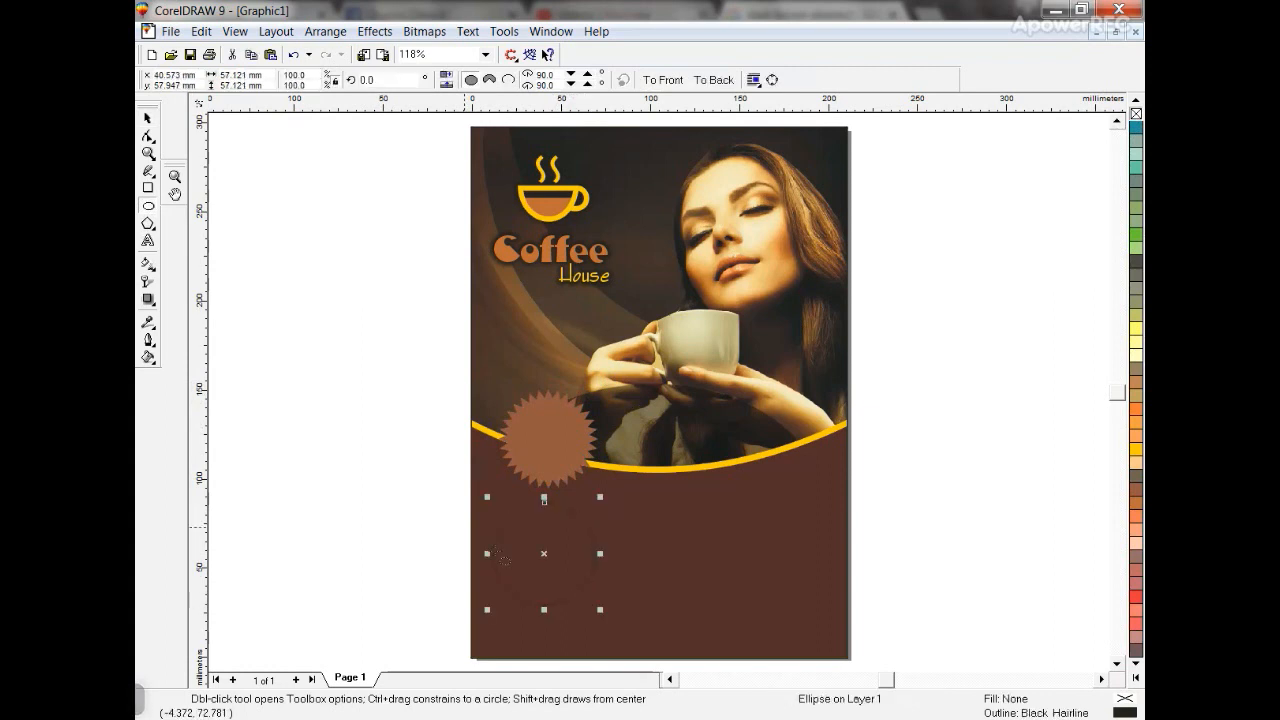
pyautogui.click(150, 120)
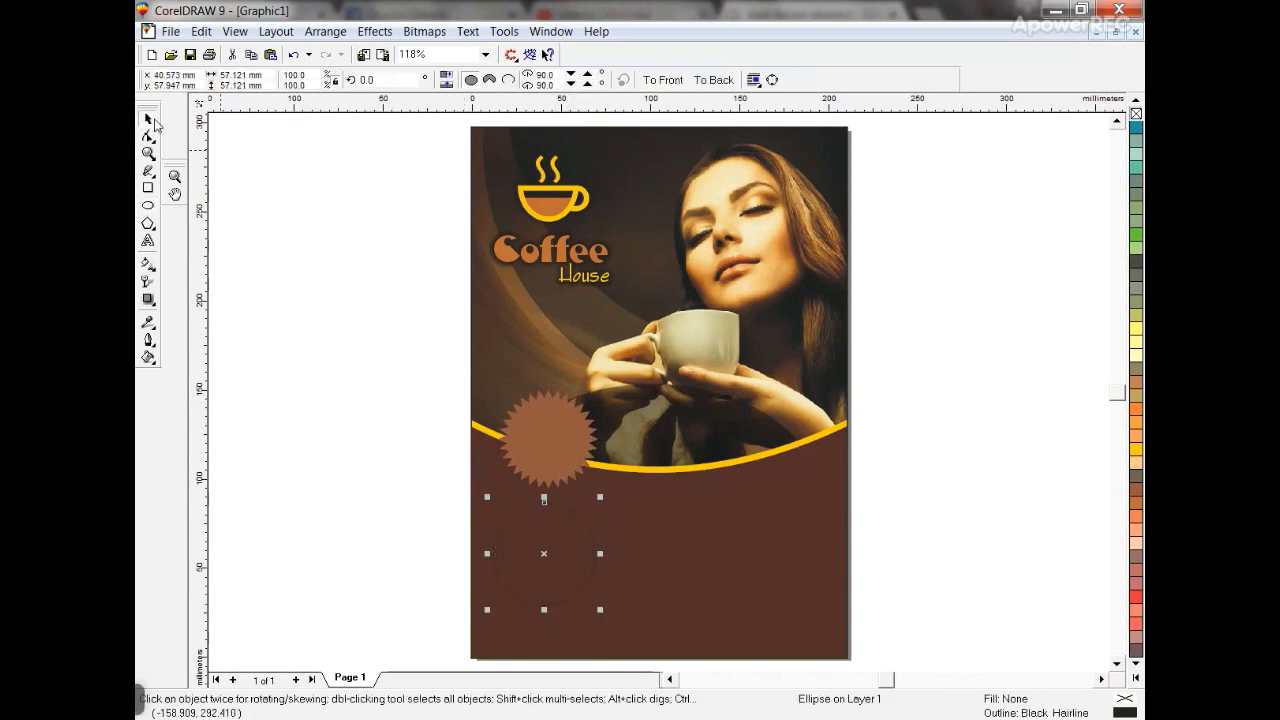
pyautogui.click(1140, 680)
pyautogui.click(1111, 258)
# - Make a concentric inner copy of the white circle about 53 mm across and fill it light grey
pyautogui.moveTo(597, 497); pyautogui.dragTo(593, 500)
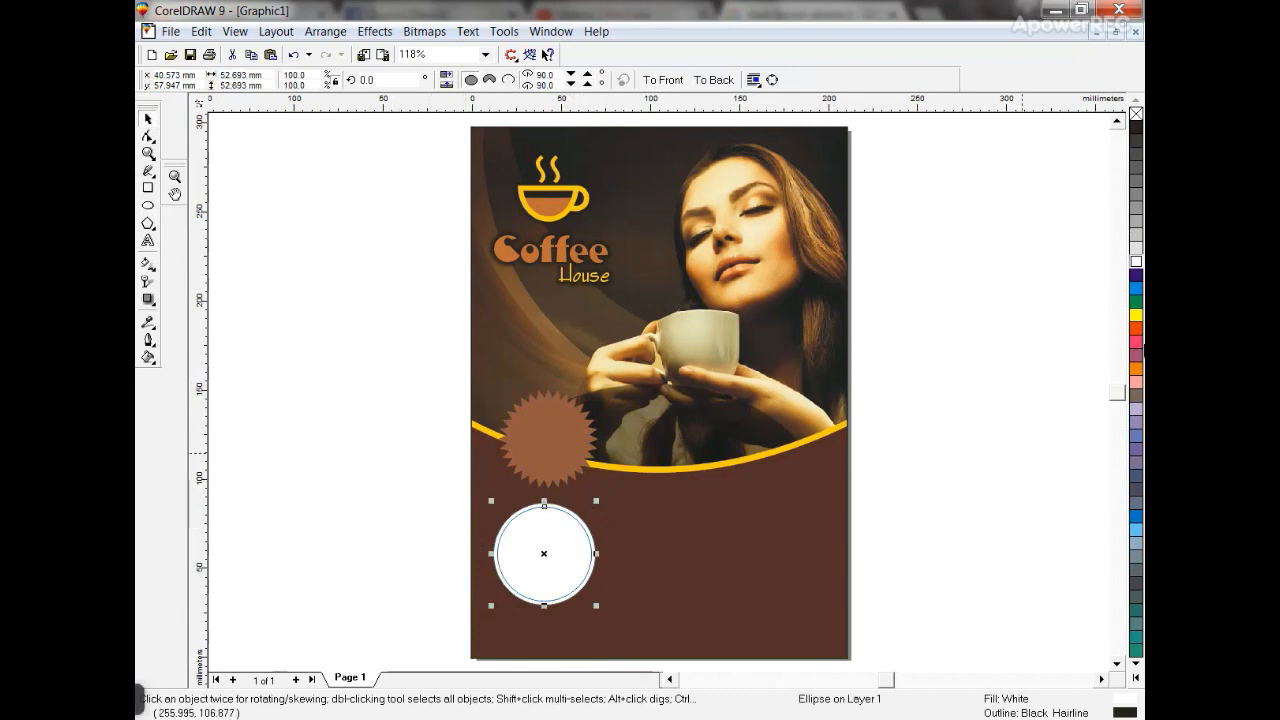
pyautogui.click(1135, 236)
pyautogui.click(400, 482)
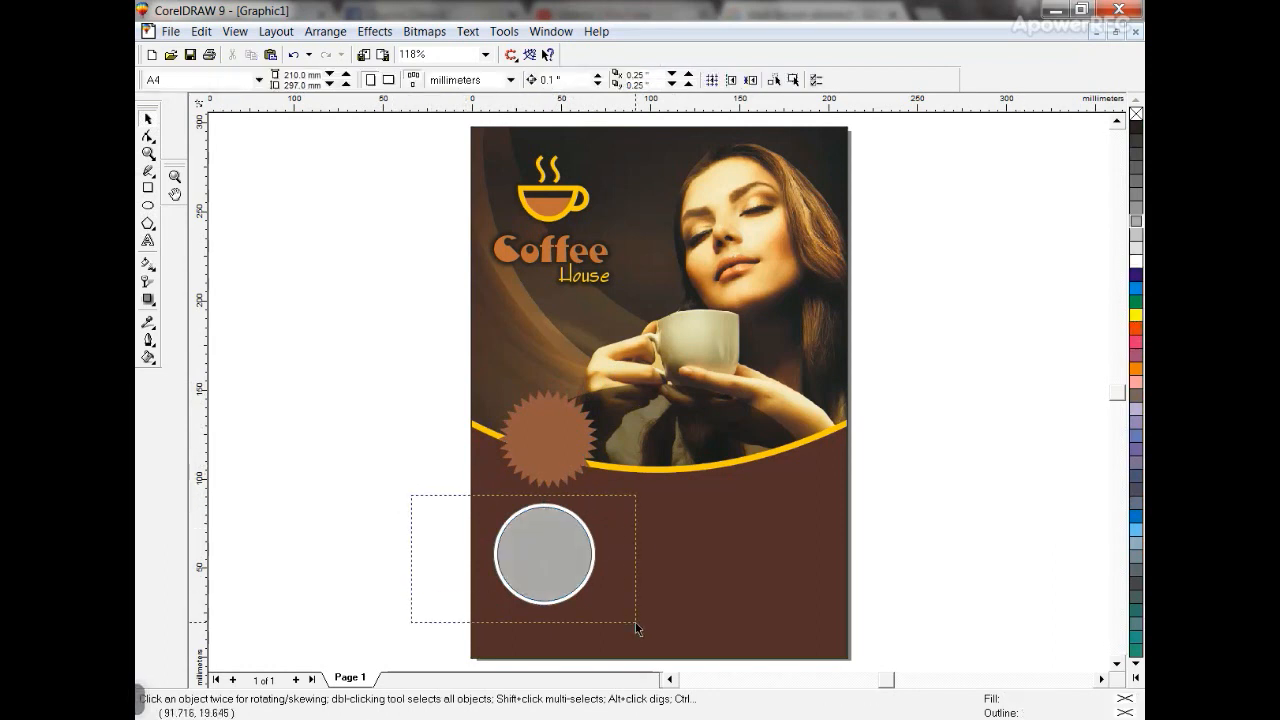
# - Duplicate the white and grey circle pair twice across the brown section to form an evenly spaced row of three
pyautogui.moveTo(622, 616); pyautogui.dragTo(624, 617)
pyautogui.moveTo(541, 567); pyautogui.dragTo(656, 564)
pyautogui.rightClick(656, 564)
pyautogui.hotkey('ctrl', 'r')
pyautogui.moveTo(906, 494); pyautogui.dragTo(389, 618)
pyautogui.click(973, 563)
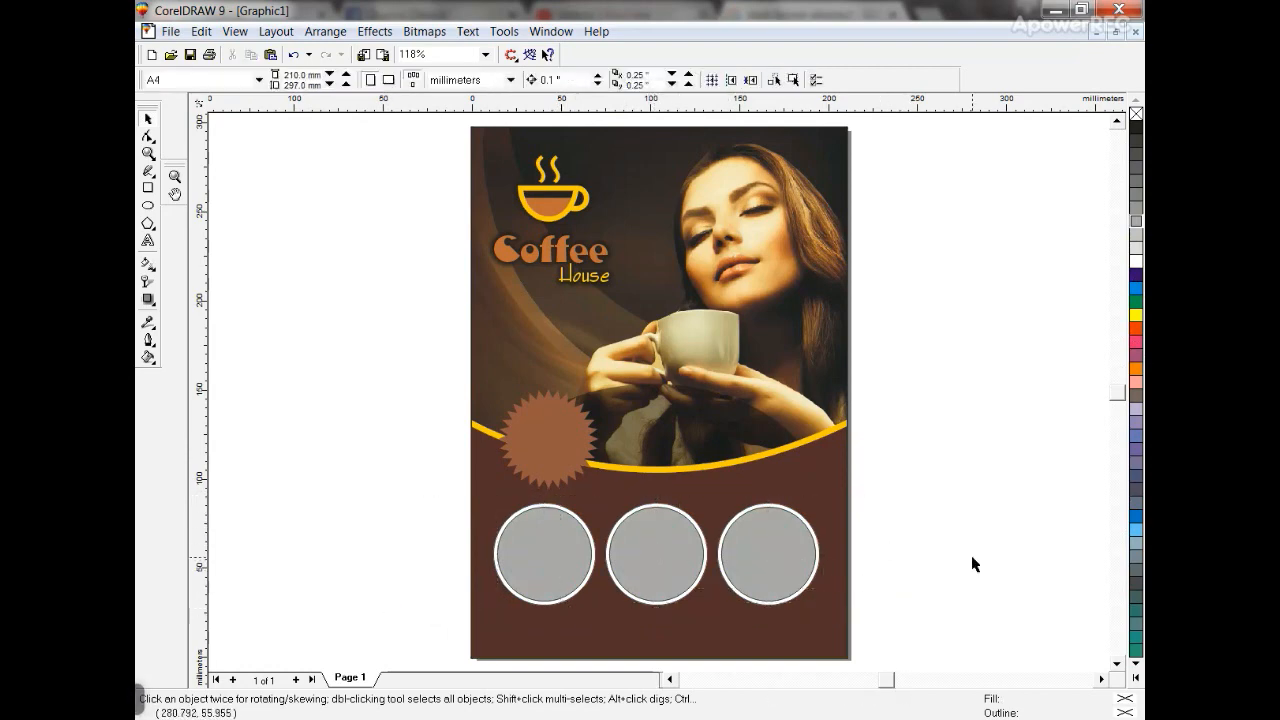
# - Switch to the browser and search Google Images for "cappuccino coffee"
pyautogui.hotkey('alt', 'Tab')
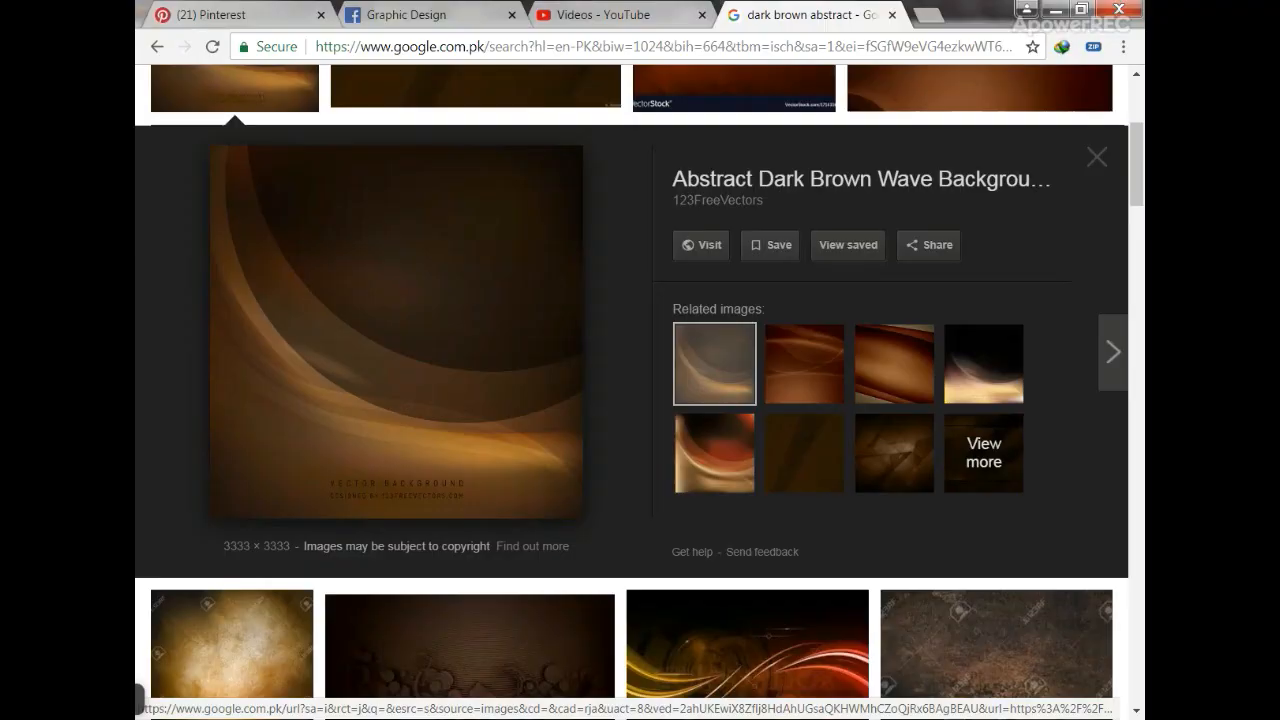
pyautogui.moveTo(1140, 182); pyautogui.dragTo(1140, 145)
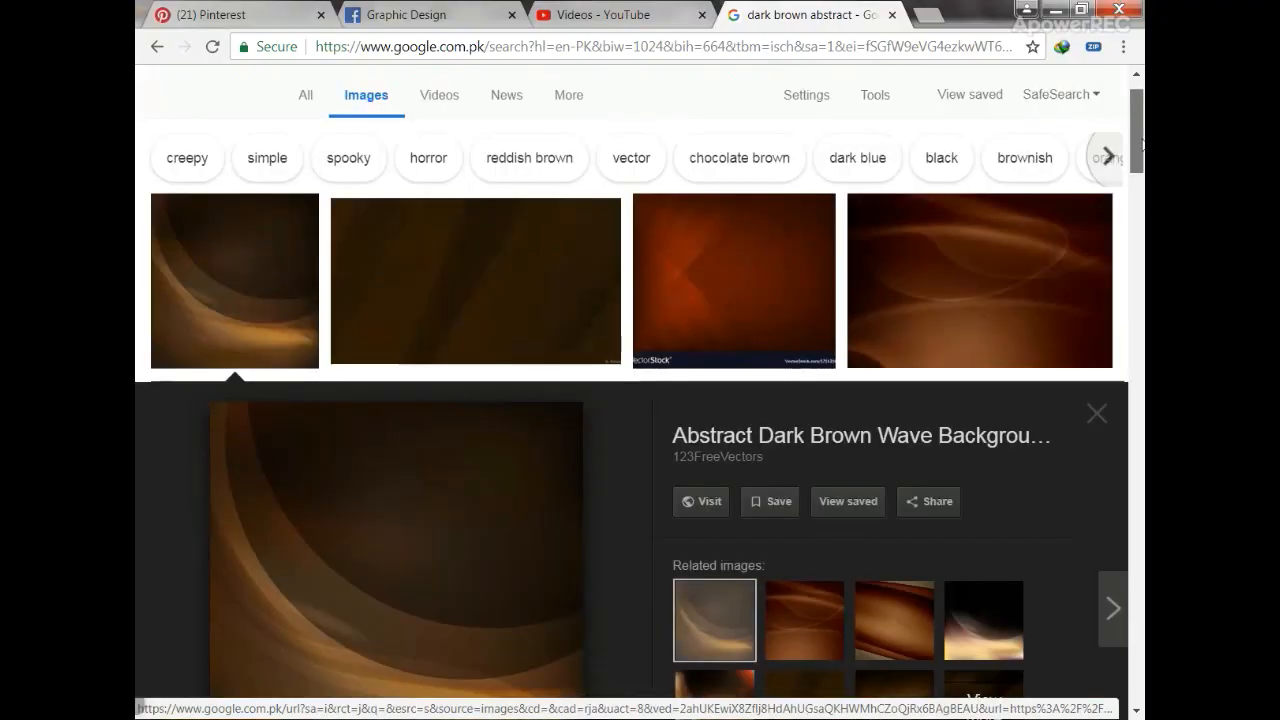
pyautogui.moveTo(1140, 145); pyautogui.dragTo(1140, 137)
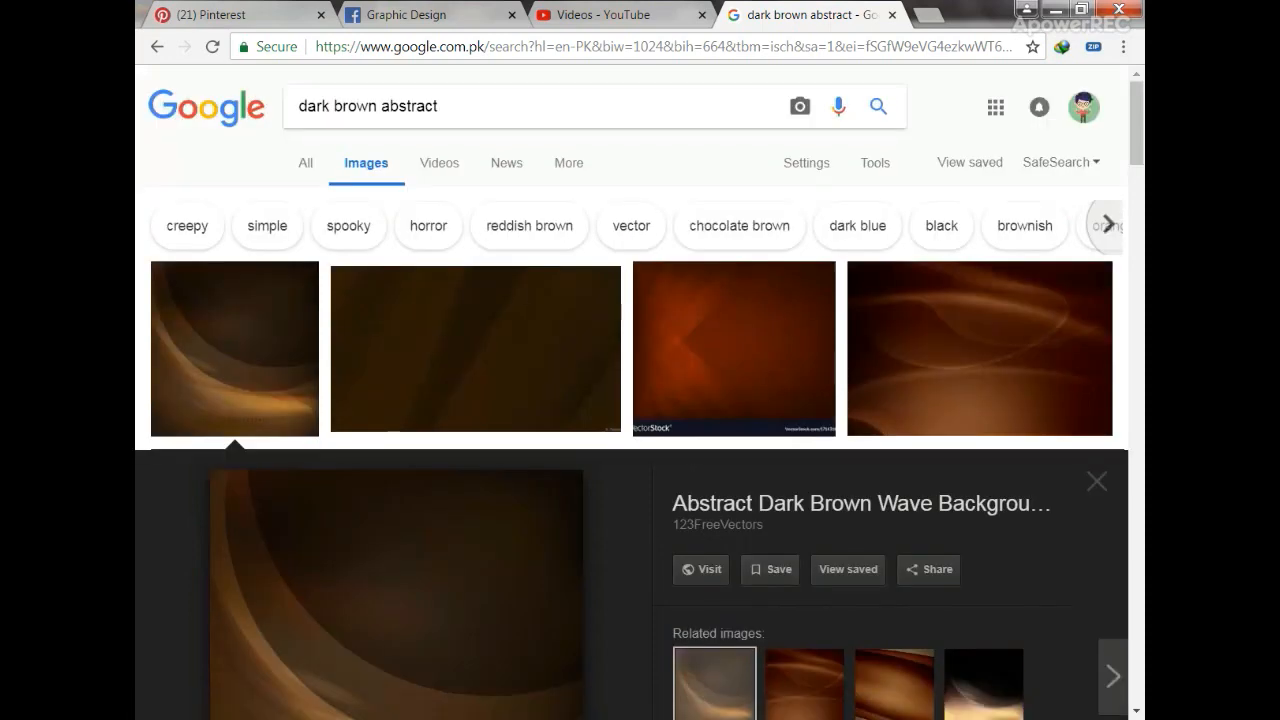
pyautogui.tripleClick(471, 111)
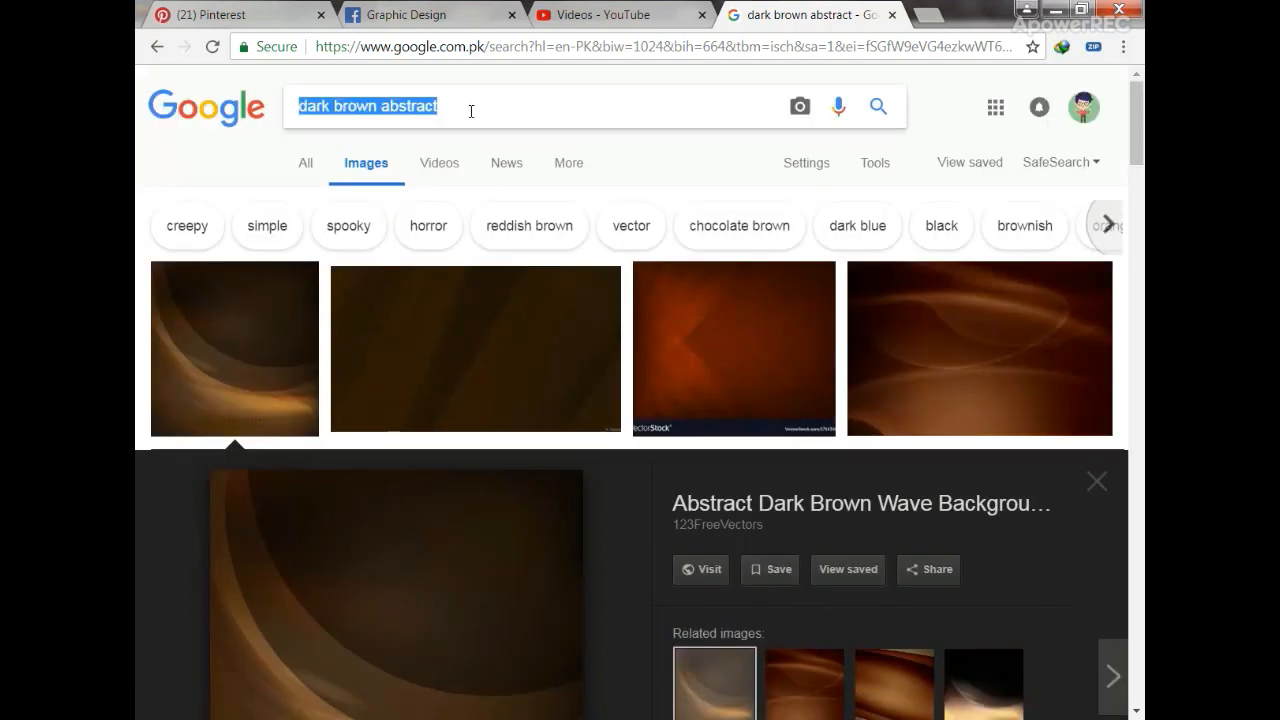
pyautogui.write('cappuccino')
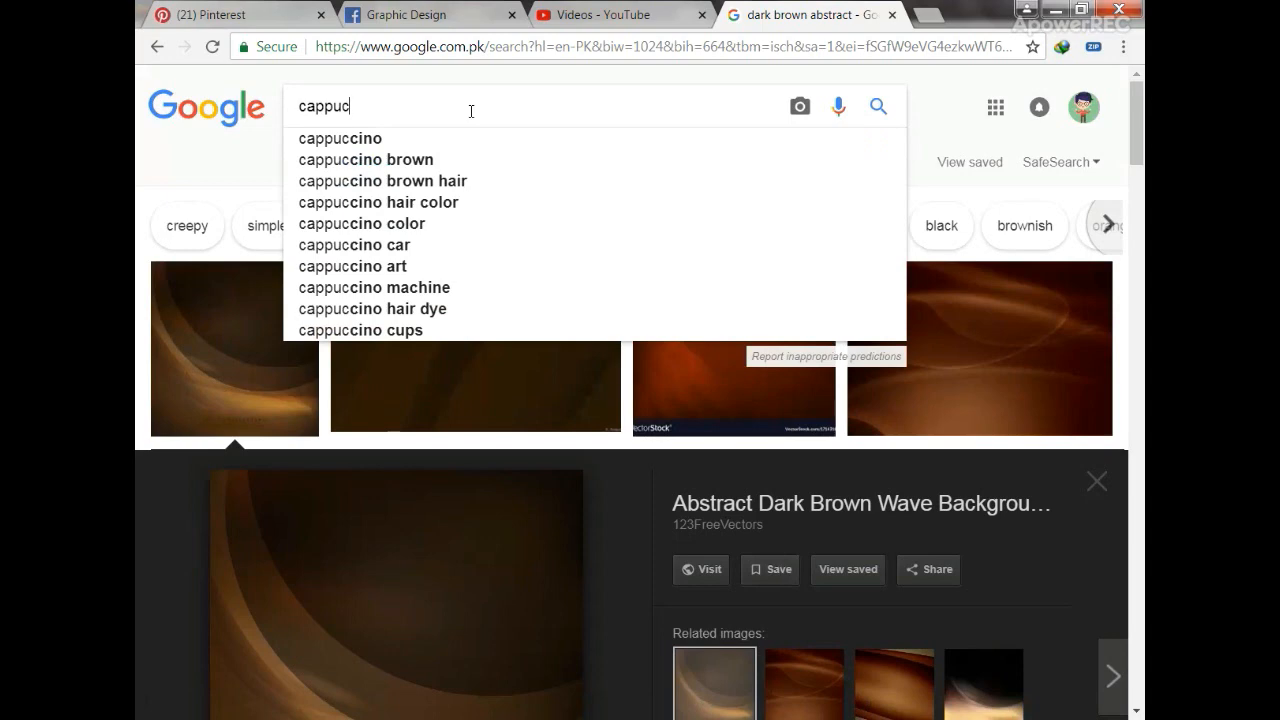
pyautogui.write(' coffee')
pyautogui.press('Return')
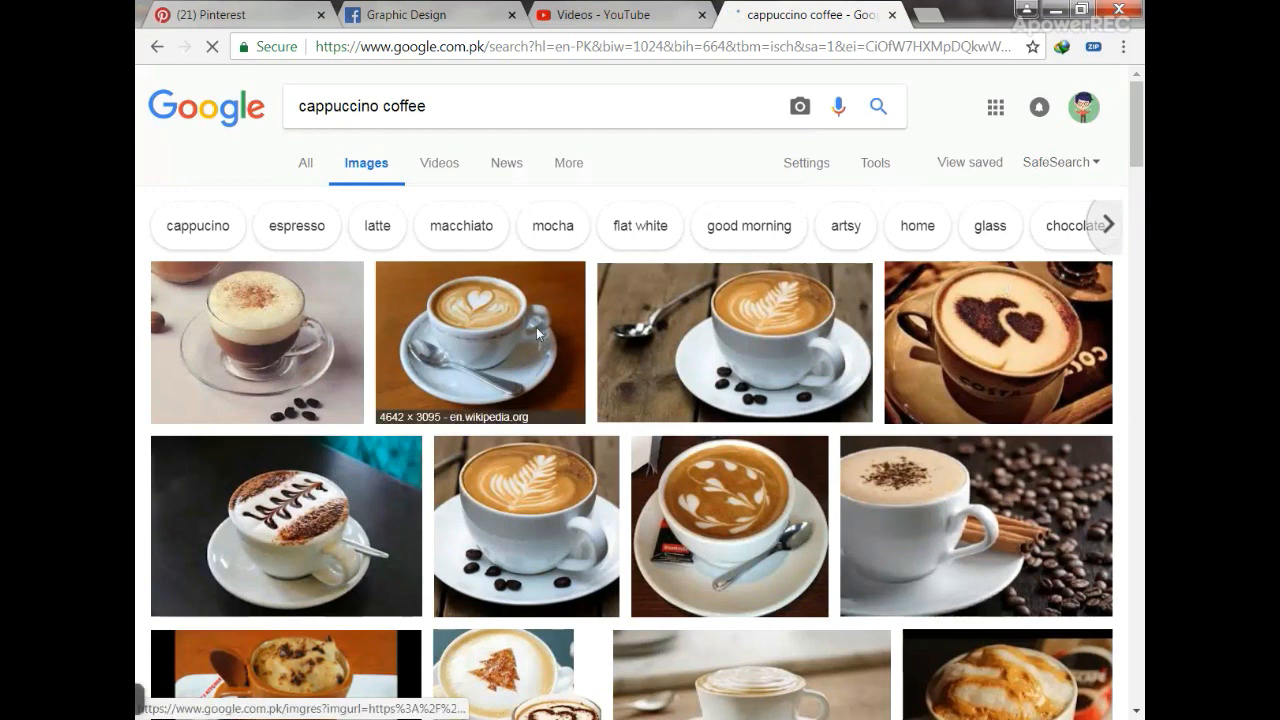
# - Open the Wikipedia cappuccino picture with the heart decoration, copy the image, and switch back to CorelDRAW
pyautogui.click(537, 333)
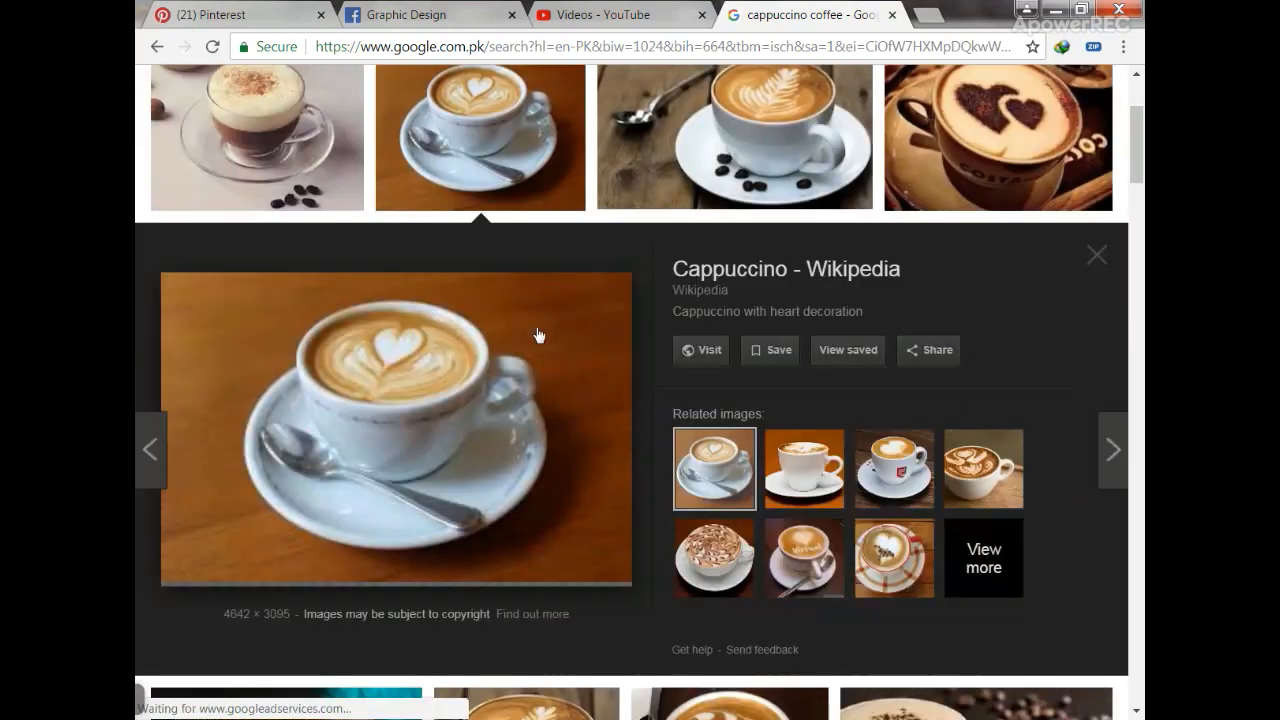
pyautogui.rightClick(538, 335)
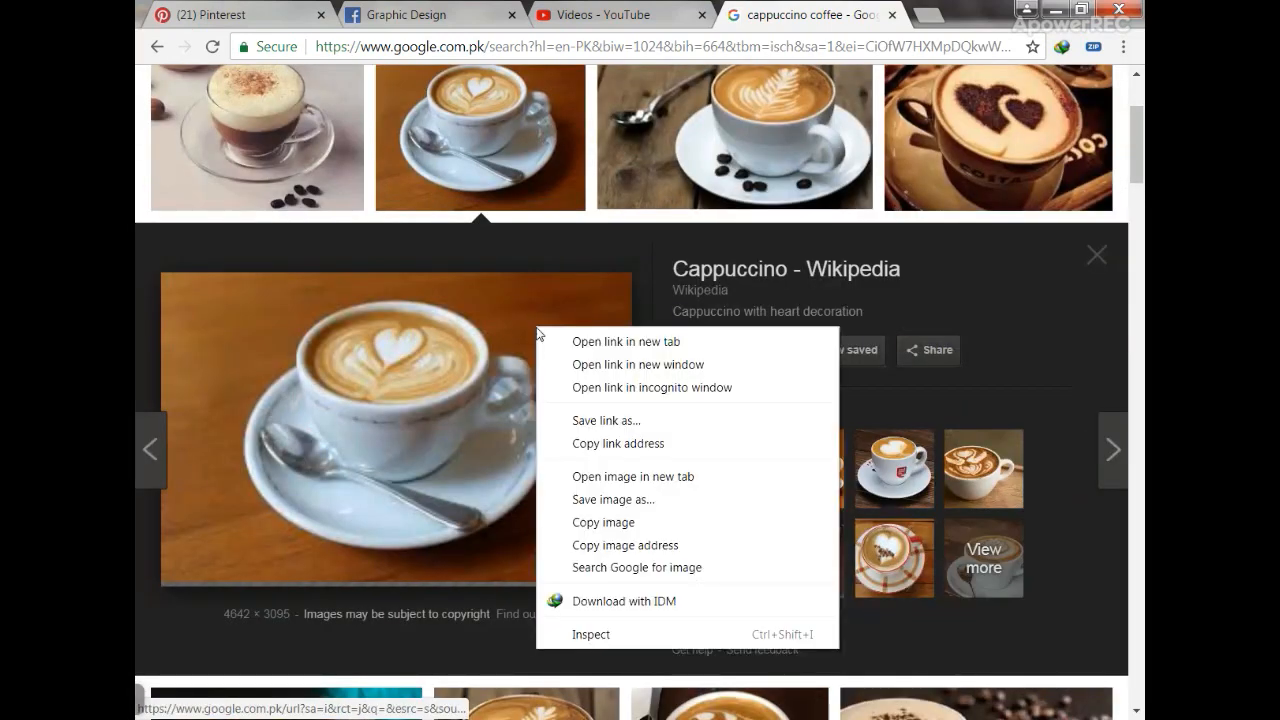
pyautogui.click(585, 522)
pyautogui.hotkey('alt', 'Tab')
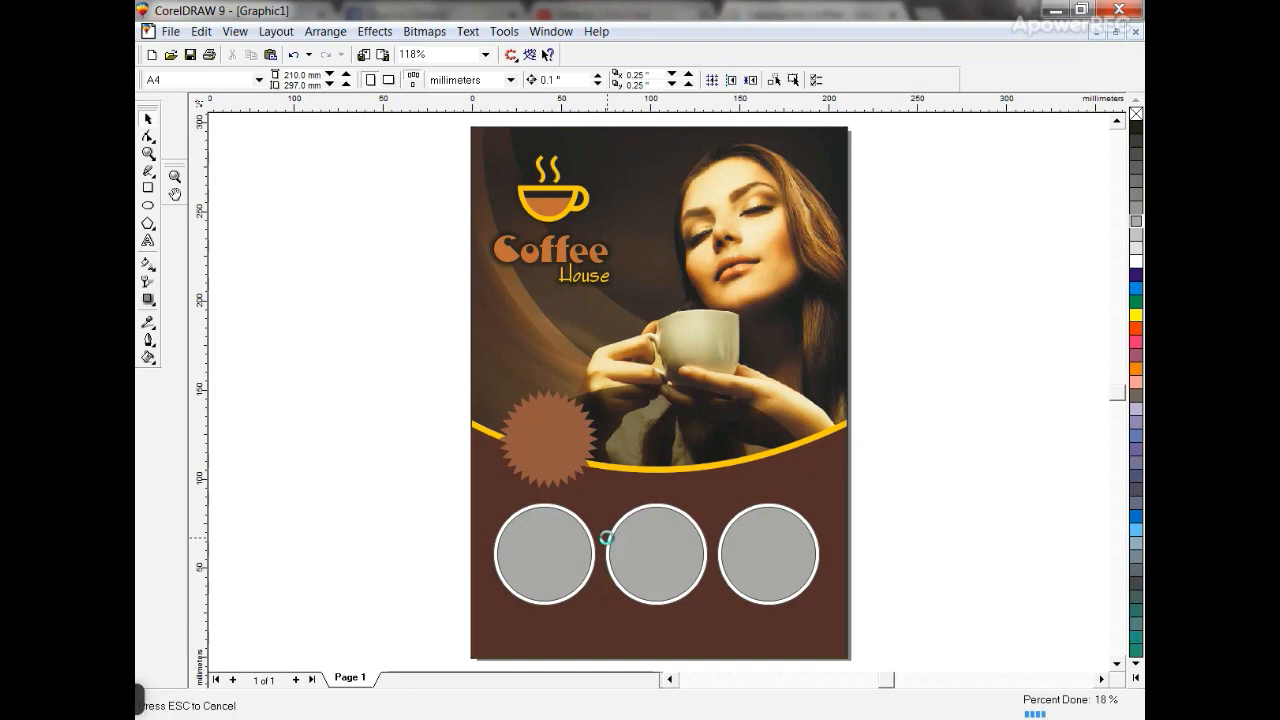
# - Paste the heart cappuccino picture and PowerClip it inside the first grey circle
pyautogui.hotkey('ctrl', 'v')
pyautogui.press('c')
pyautogui.press('e')
pyautogui.press('Escape')
pyautogui.moveTo(584, 547)
pyautogui.mouseDown()
pyautogui.moveTo(423, 552)
pyautogui.moveTo(597, 540)
pyautogui.moveTo(589, 562)
pyautogui.mouseUp()
pyautogui.hotkey('alt', 'c')
pyautogui.press('w')
pyautogui.press('p')
pyautogui.click(558, 541)
# - Edit the first circle's PowerClip contents to position the cup within the circle, and finish editing
pyautogui.hotkey('alt', 'c')
pyautogui.press('w')
pyautogui.press('e')
pyautogui.click(423, 551)
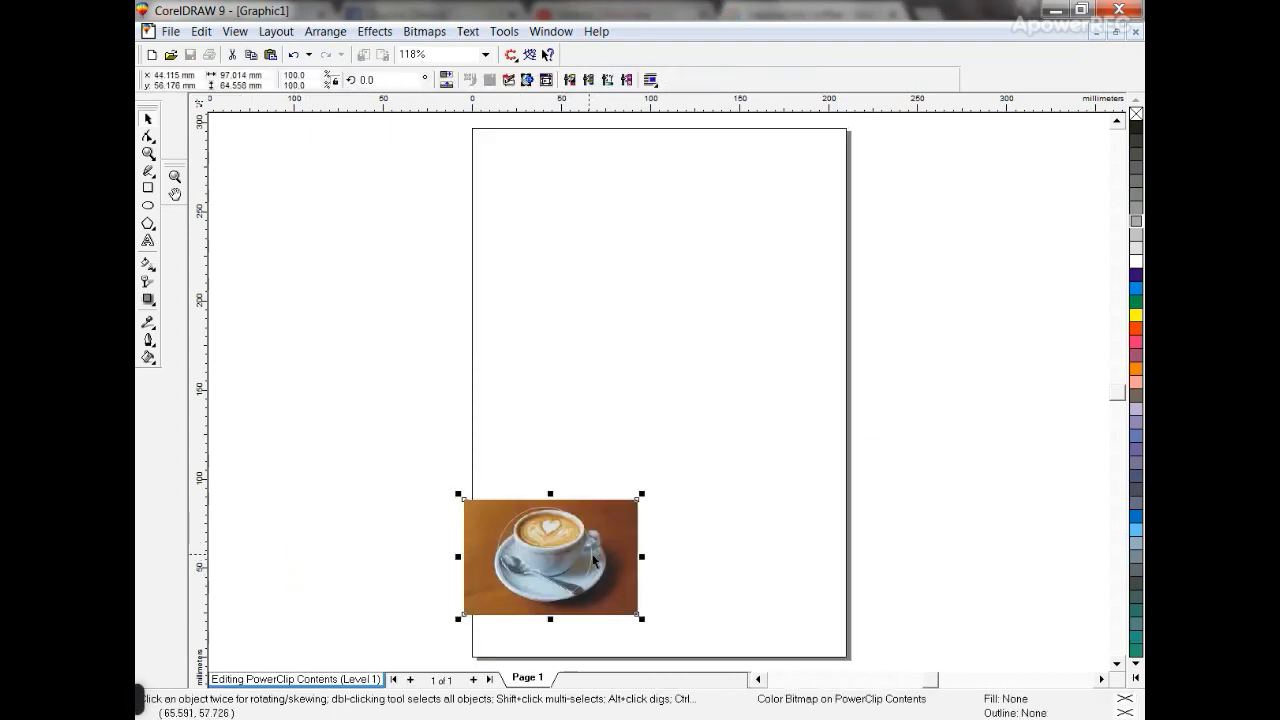
pyautogui.hotkey('alt', 'c')
pyautogui.press('w')
pyautogui.press('f')
pyautogui.click(403, 502)
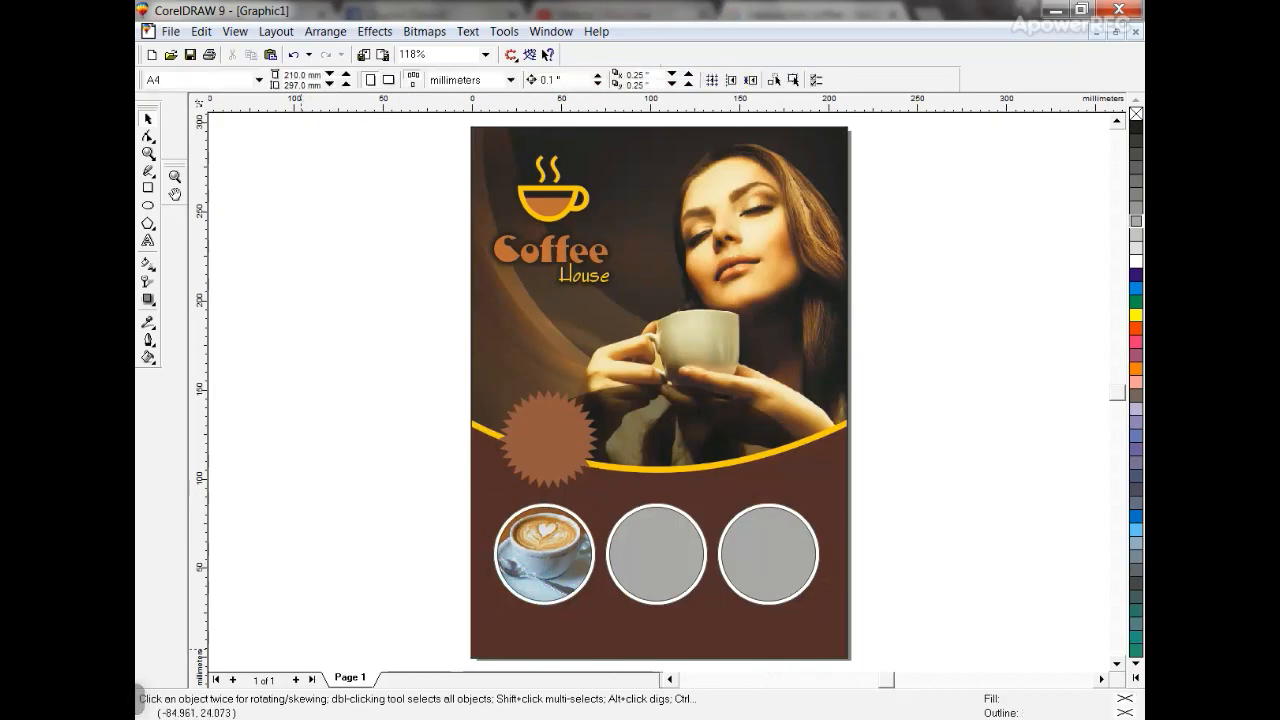
# - Copy the "Latte with latte art" picture from the browser's image results and return to CorelDRAW
pyautogui.hotkey('alt', 'Tab')
pyautogui.scroll(-4, 898, 467)
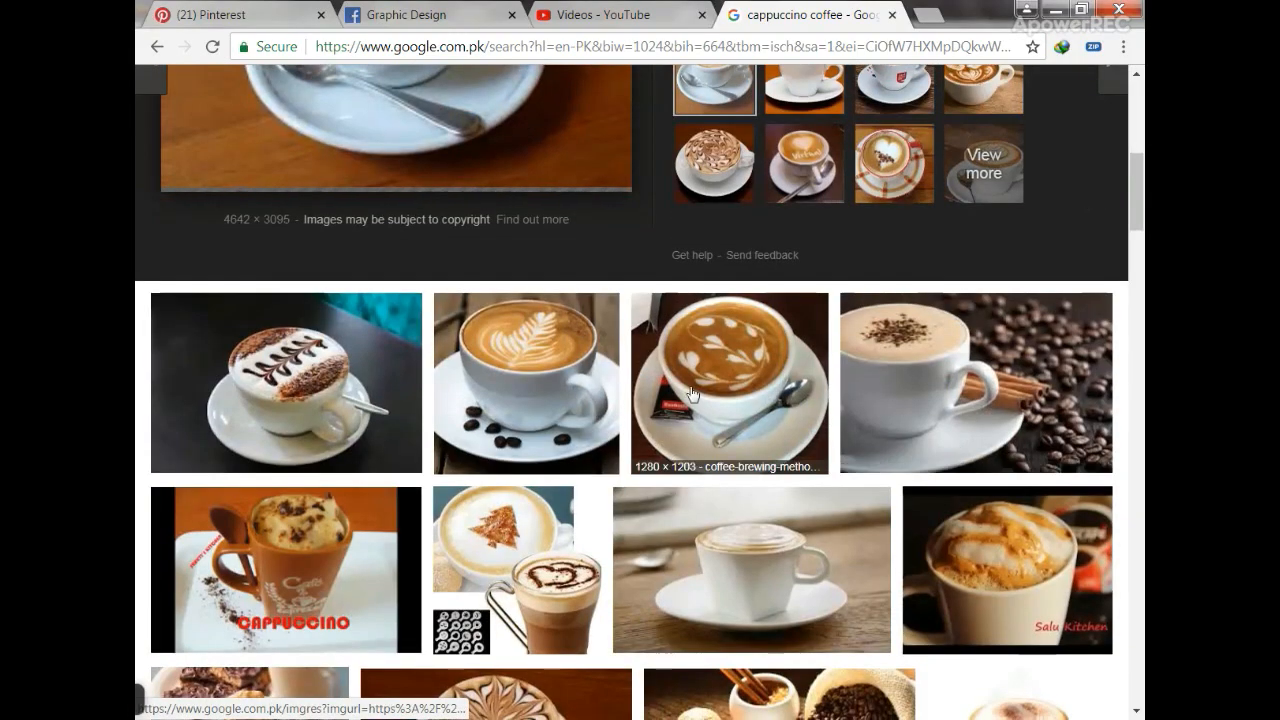
pyautogui.click(692, 395)
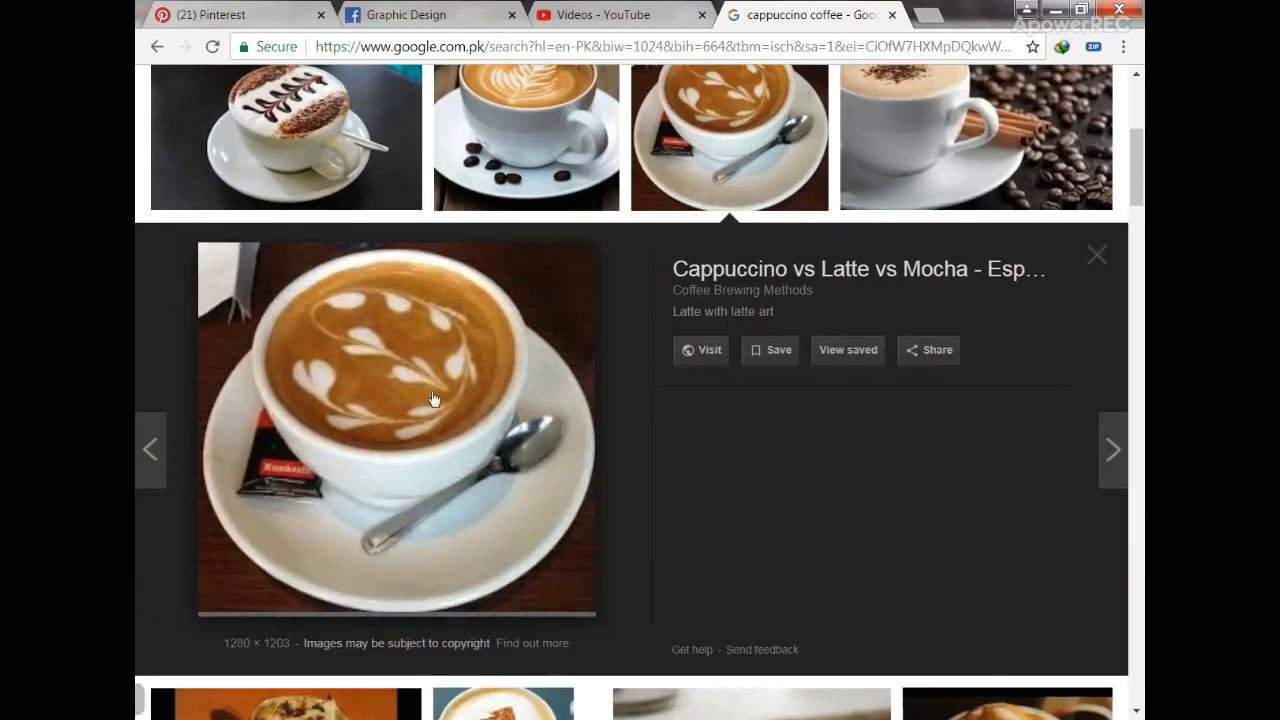
pyautogui.rightClick(450, 390)
pyautogui.click(502, 583)
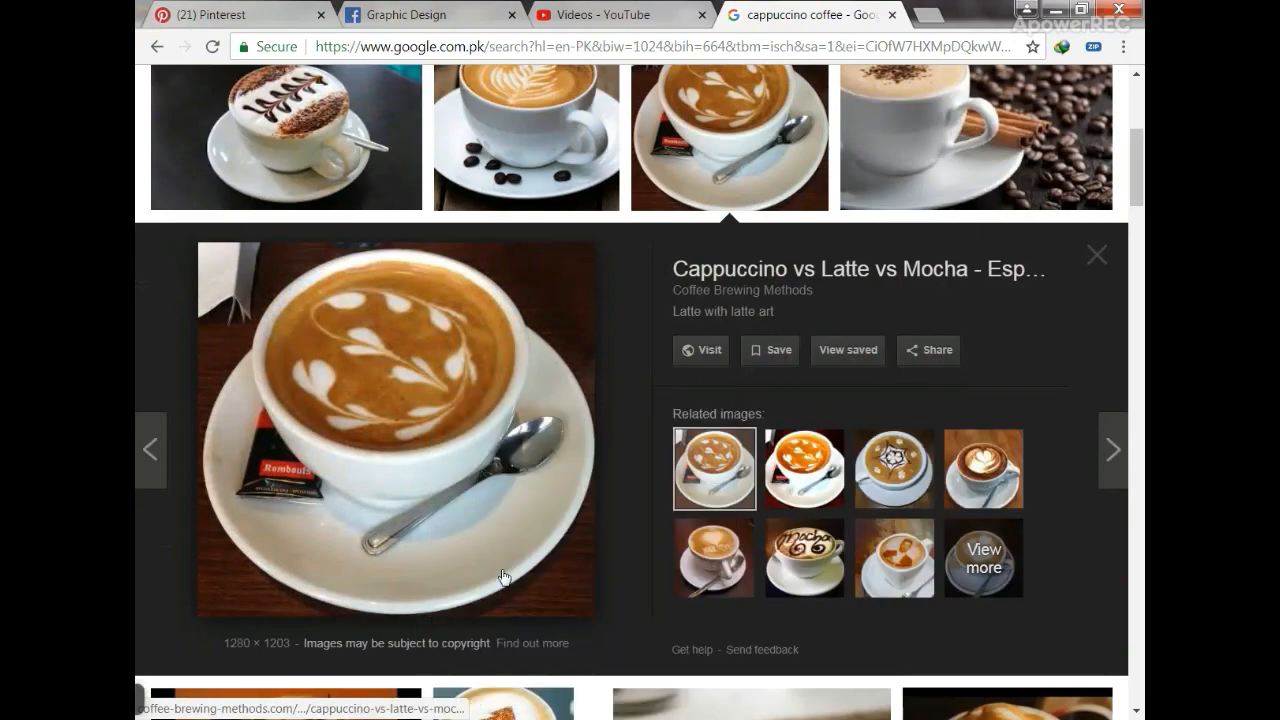
pyautogui.hotkey('alt', 'Tab')
# - Paste the latte picture, shrink it to about 36 mm wide, and move it into the middle circle's PowerClip contents
pyautogui.hotkey('ctrl', 'v')
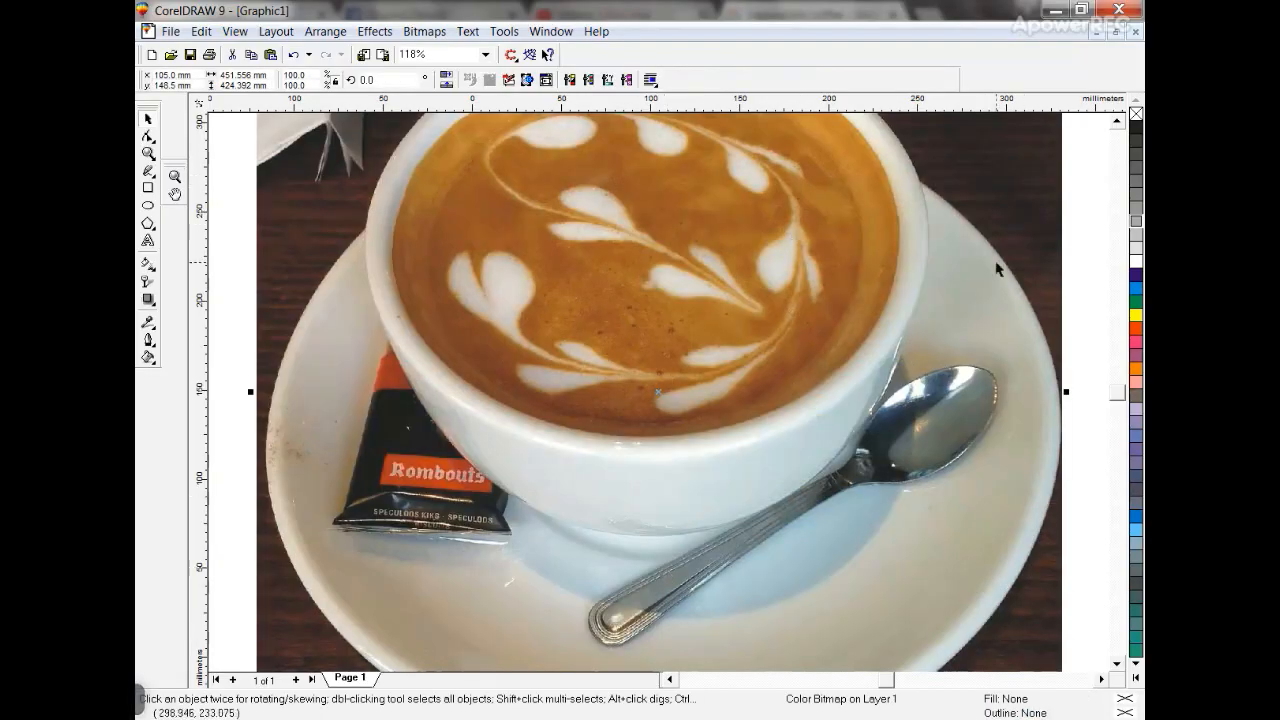
pyautogui.press('F3')
pyautogui.moveTo(866, 197); pyautogui.dragTo(666, 473)
pyautogui.hotkey('ctrl', 'x')
pyautogui.click(677, 482)
pyautogui.keyDown('ctrl'); pyautogui.click(677, 482); pyautogui.keyUp('ctrl')
pyautogui.hotkey('ctrl', 'v')
# - Enlarge the latte picture to about 64 mm wide to cover the middle circle, and finish editing the PowerClip
pyautogui.hotkey('shift', 'F2')
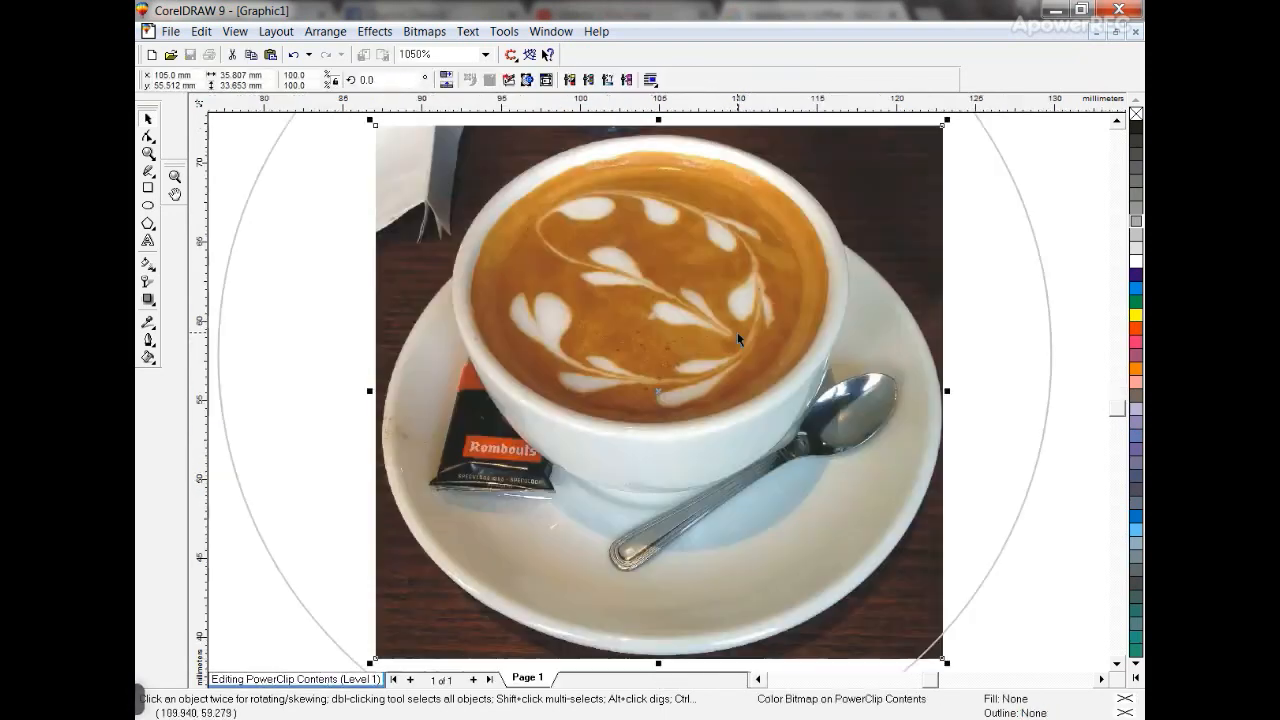
pyautogui.press('F3')
pyautogui.press('F3')
pyautogui.moveTo(735, 320); pyautogui.dragTo(790, 274)
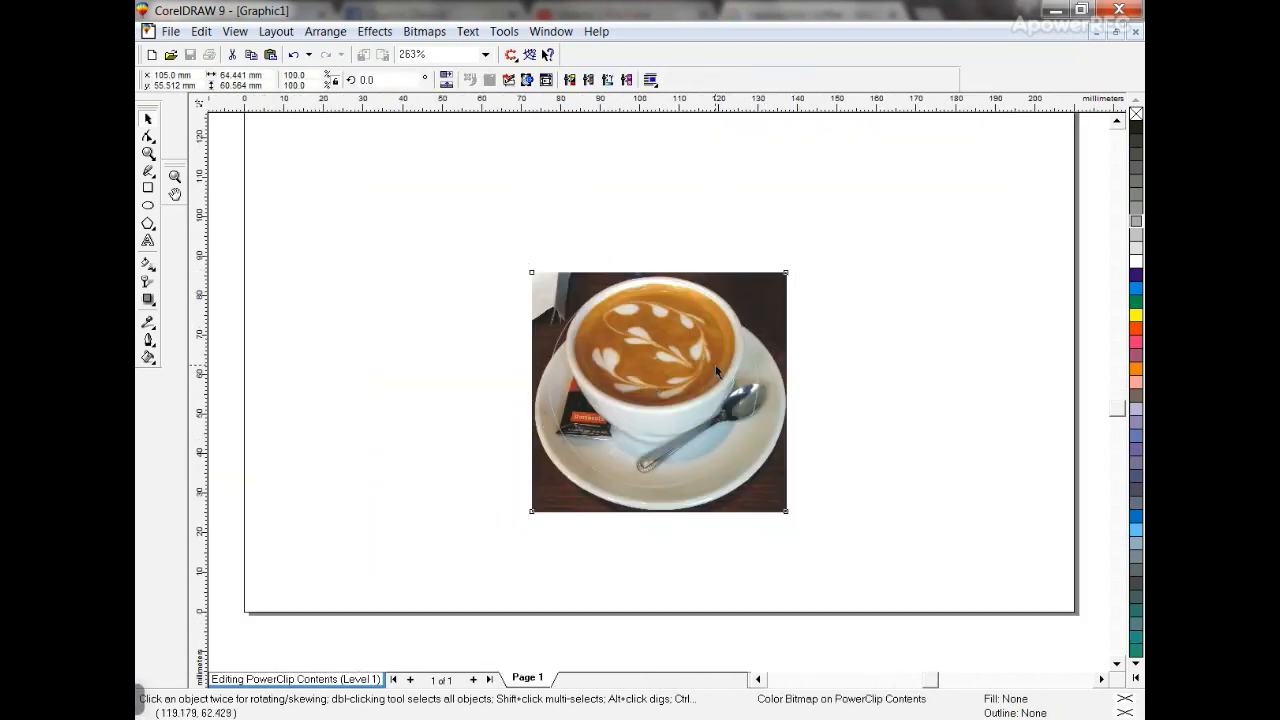
pyautogui.keyDown('ctrl'); pyautogui.click(715, 368); pyautogui.keyUp('ctrl')
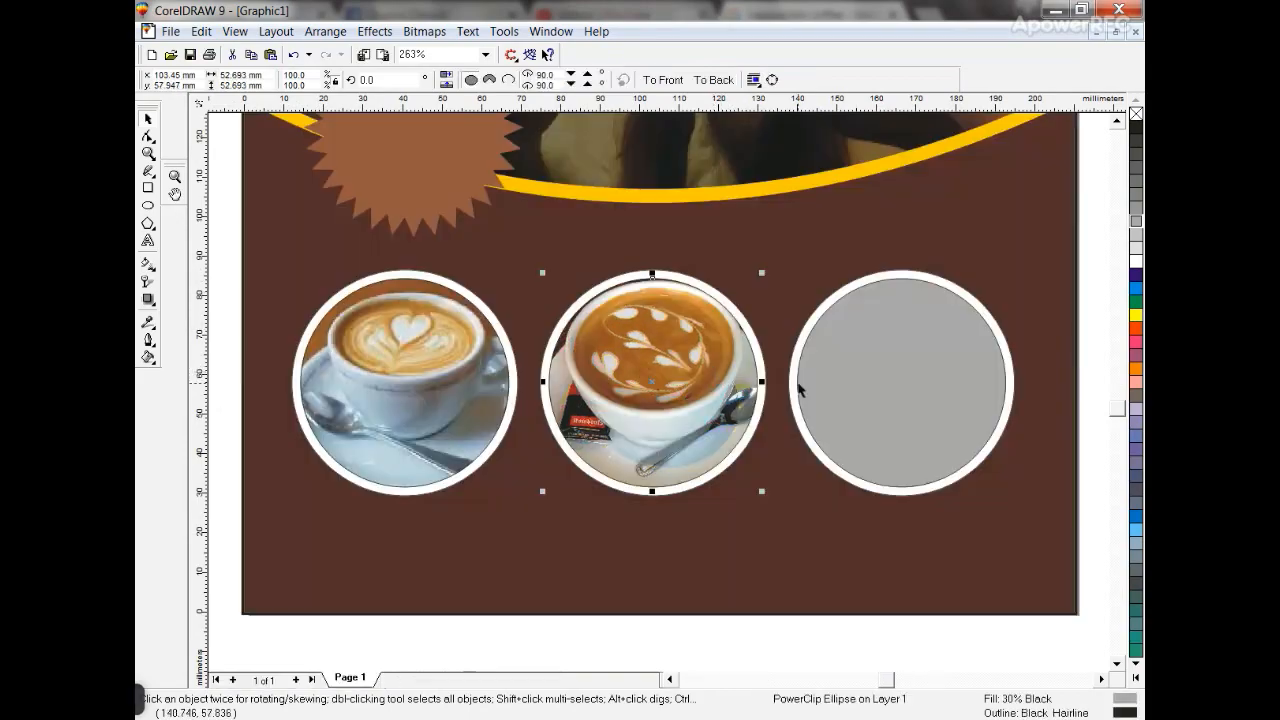
# - Copy the 123RF art cappuccino picture with coffee beans from the browser's image results and return to CorelDRAW
pyautogui.hotkey('alt', 'Tab')
pyautogui.scroll(-4, 997, 320)
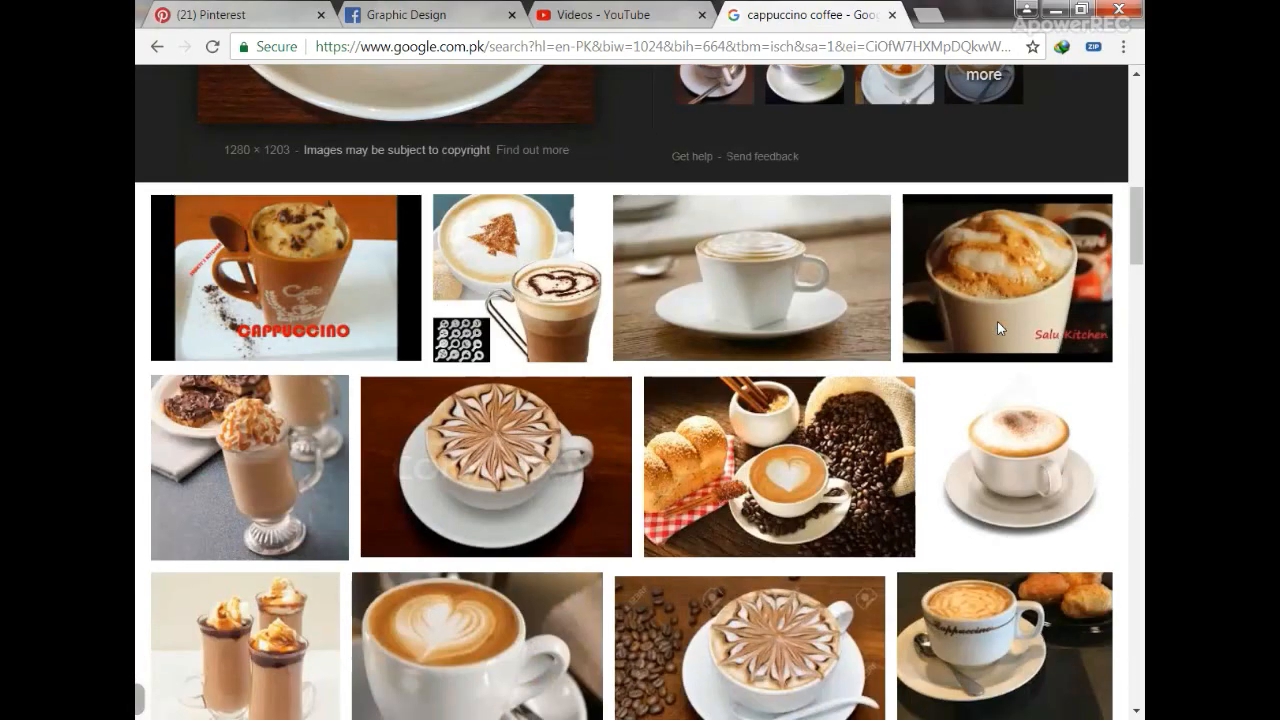
pyautogui.scroll(-2, 741, 378)
pyautogui.click(760, 420)
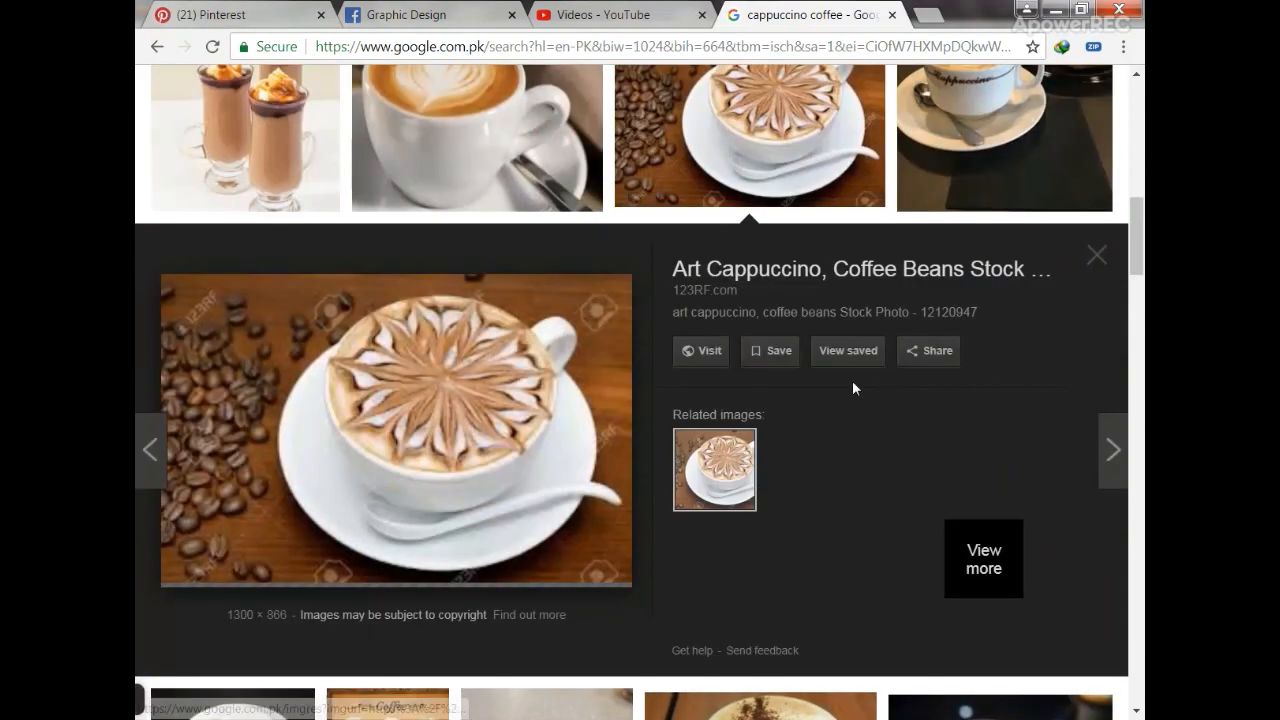
pyautogui.rightClick(543, 377)
pyautogui.click(606, 565)
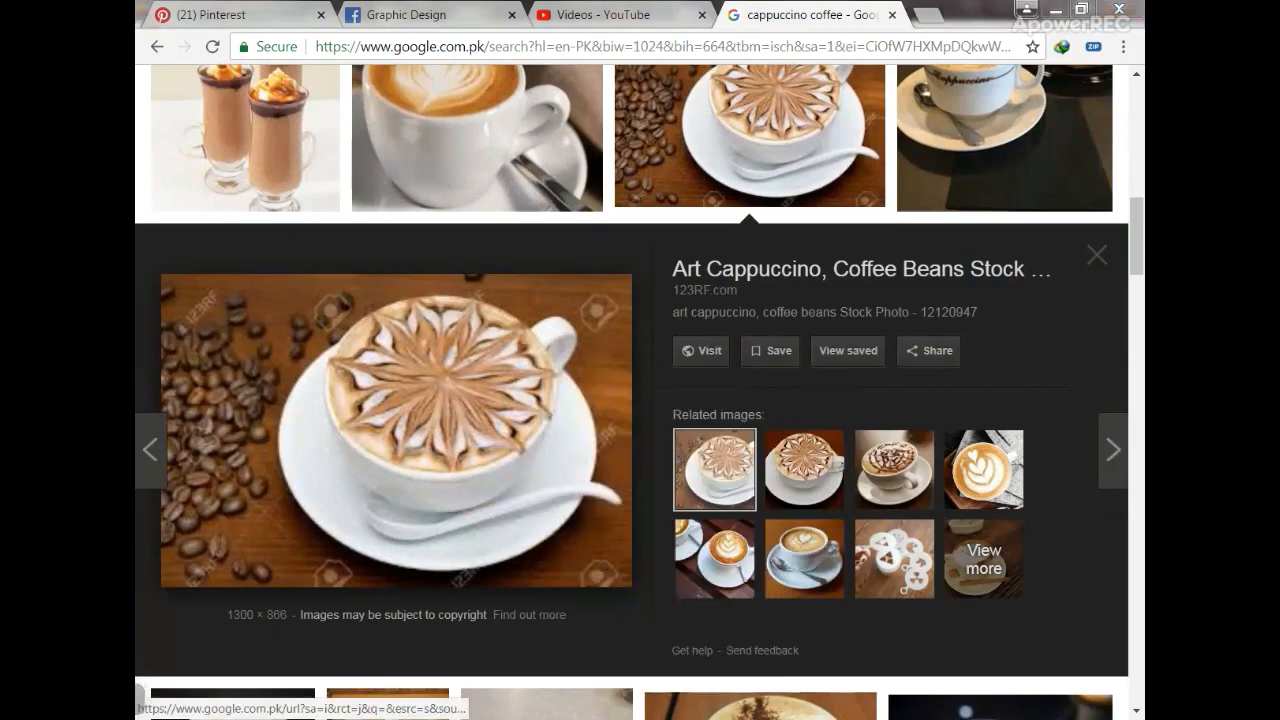
pyautogui.hotkey('alt', 'Tab')
# - Place the art cappuccino picture inside the third circle's PowerClip, scale it down with the cup inside the circle, and finish editing
pyautogui.hotkey('ctrl', 'v')
pyautogui.click(884, 400)
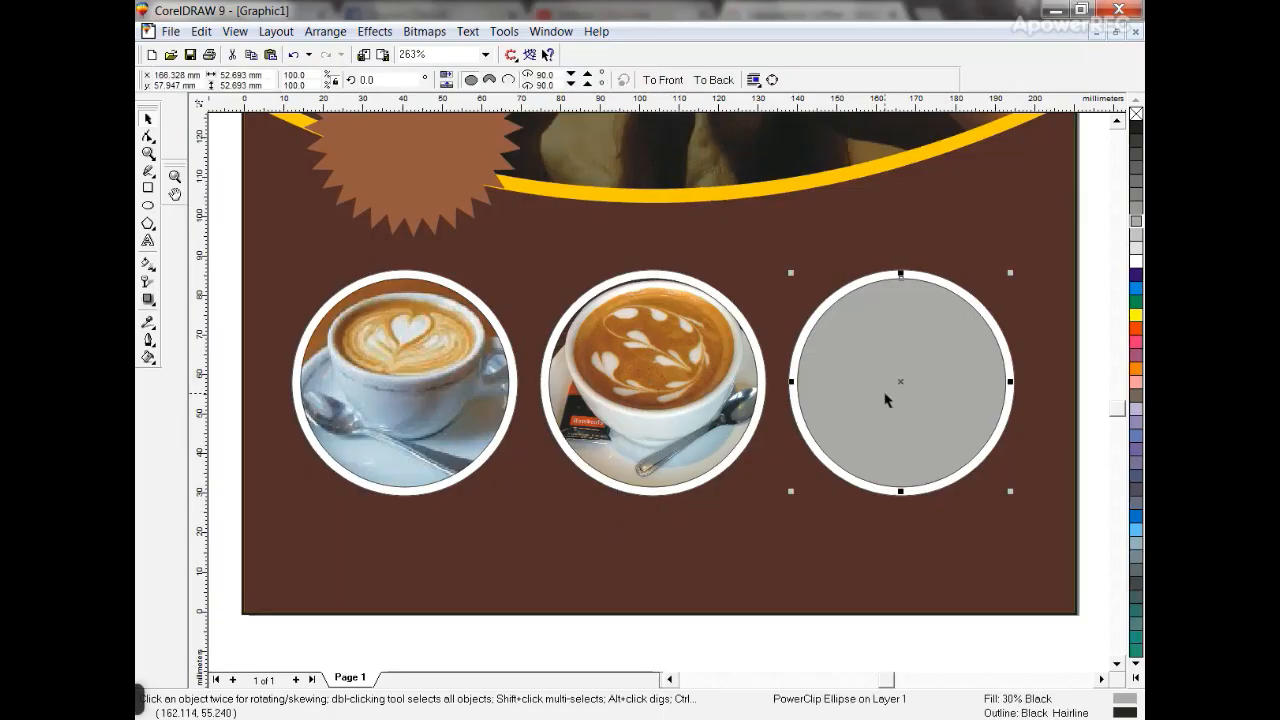
pyautogui.keyDown('ctrl'); pyautogui.click(886, 394); pyautogui.keyUp('ctrl')
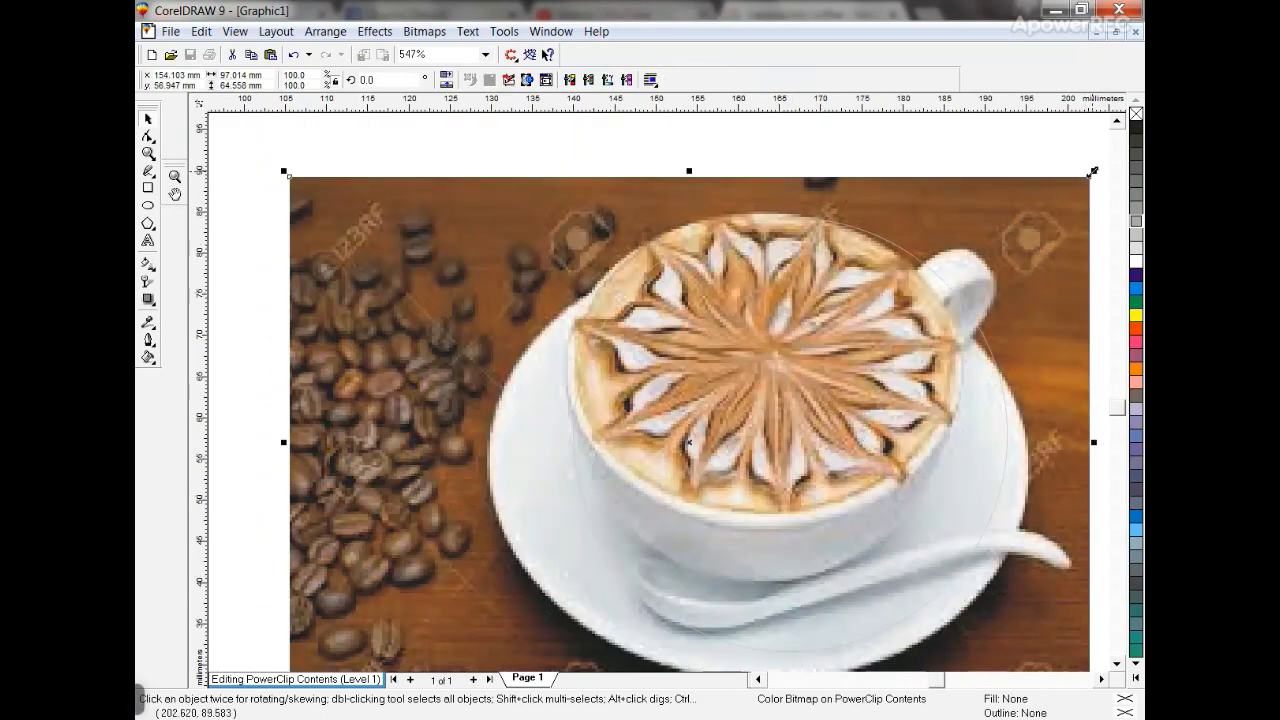
pyautogui.moveTo(1093, 172); pyautogui.dragTo(1043, 206)
pyautogui.moveTo(830, 340); pyautogui.dragTo(478, 462)
pyautogui.hotkey('alt', 'c')
pyautogui.press('w')
pyautogui.press('f')
# - Remove the outlines from all three circle frames and their pictures
pyautogui.press('F3')
pyautogui.press('F3')
pyautogui.press('F3')
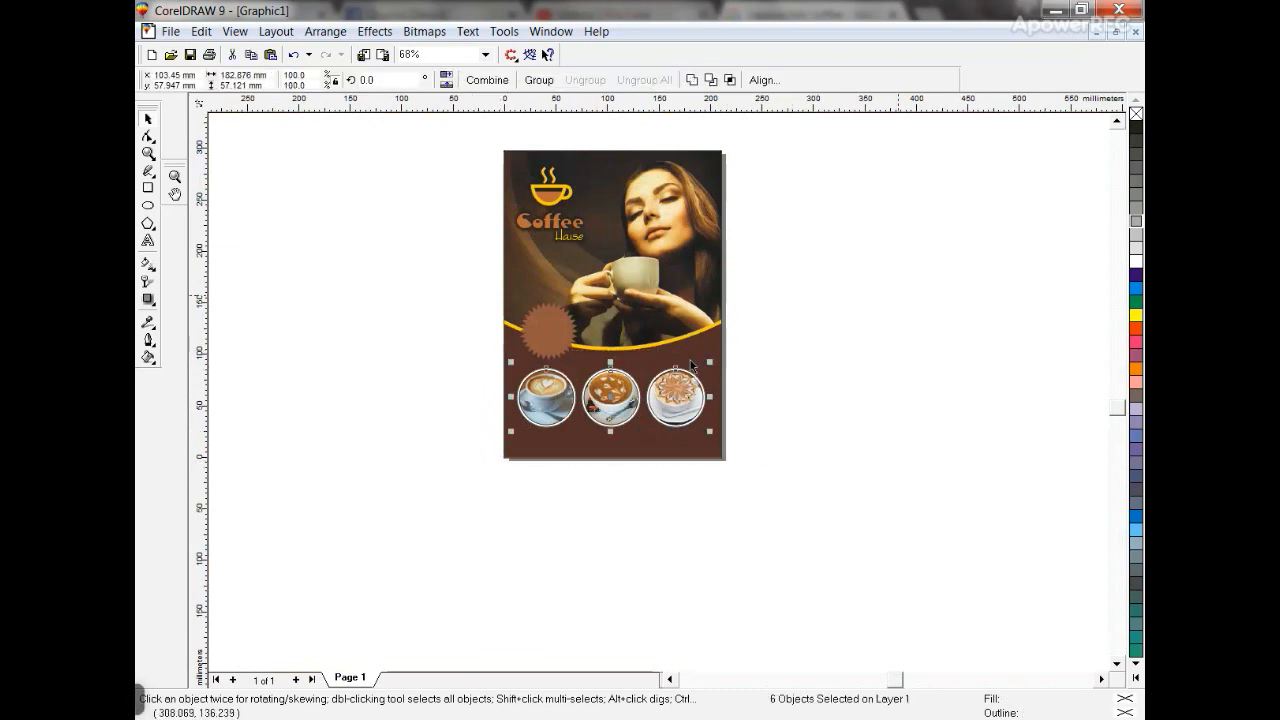
pyautogui.rightClick(1135, 115)
pyautogui.click(714, 440)
pyautogui.press('F4')
pyautogui.press('Escape')
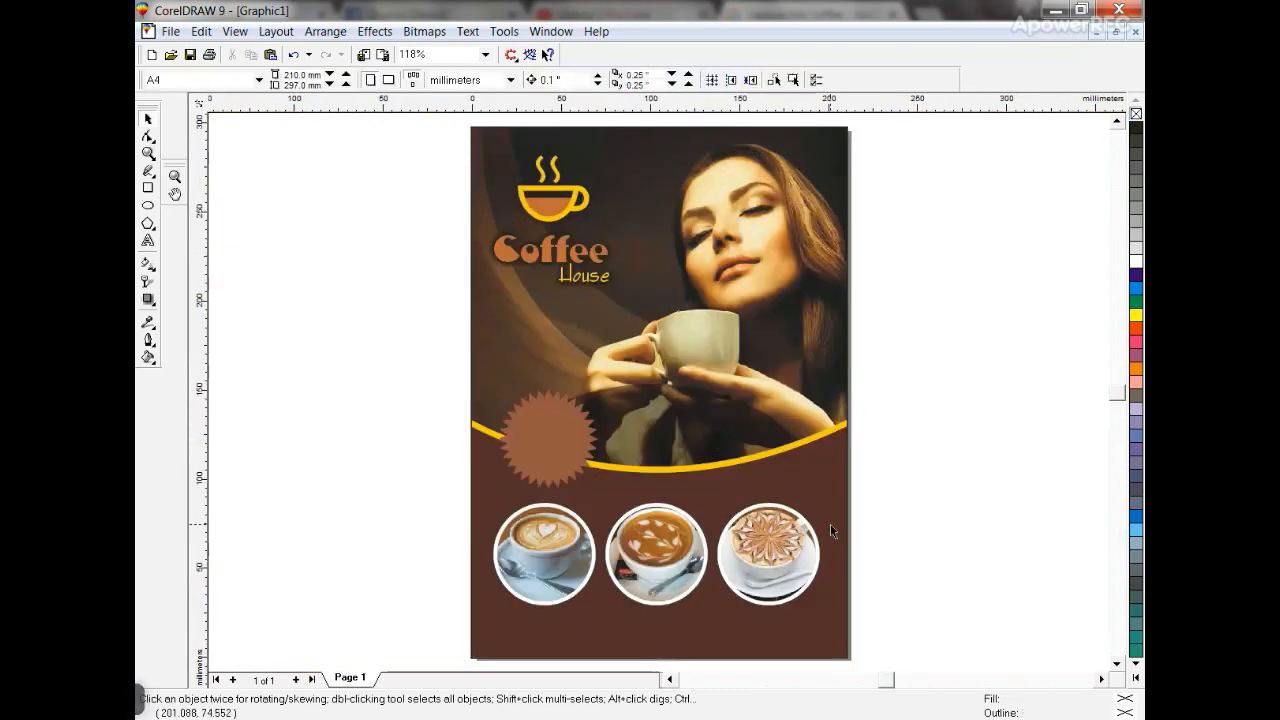
# - Copy the starburst's brown fill onto the three circular picture frames
pyautogui.moveTo(869, 474); pyautogui.dragTo(467, 617)
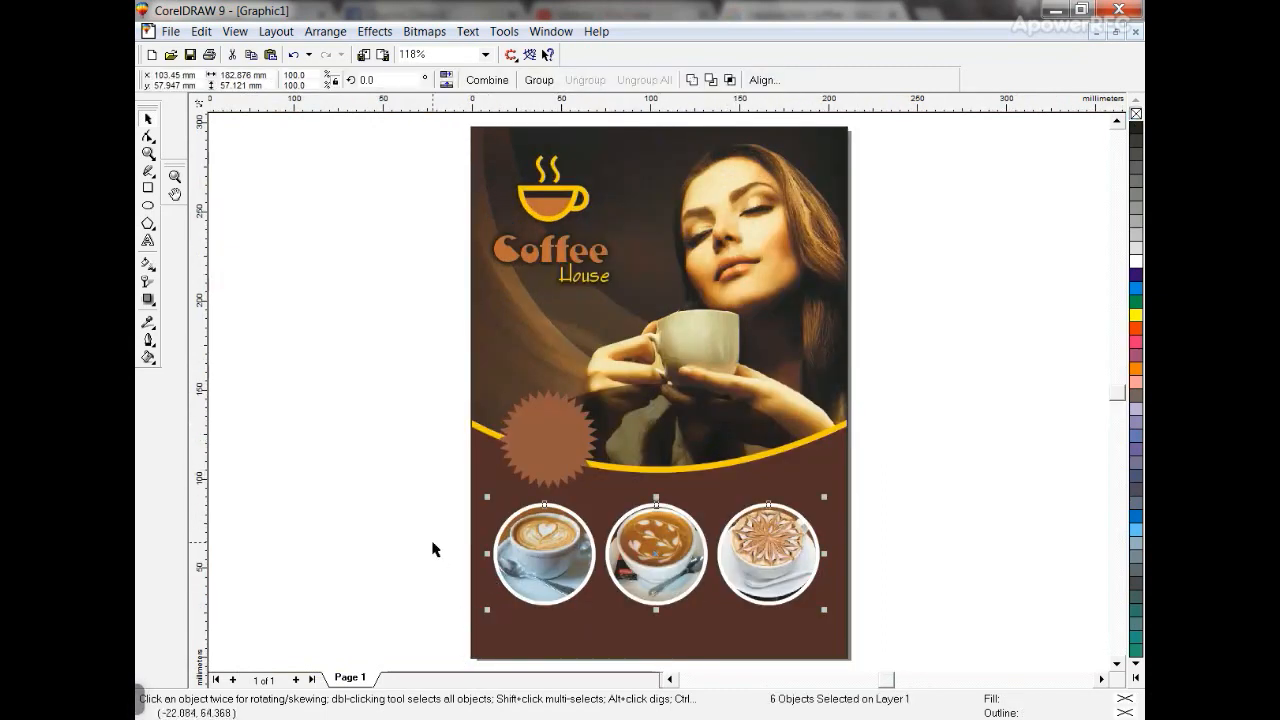
pyautogui.hotkey('ctrl', 'shift', 'a')
pyautogui.click(654, 400)
pyautogui.click(548, 455)
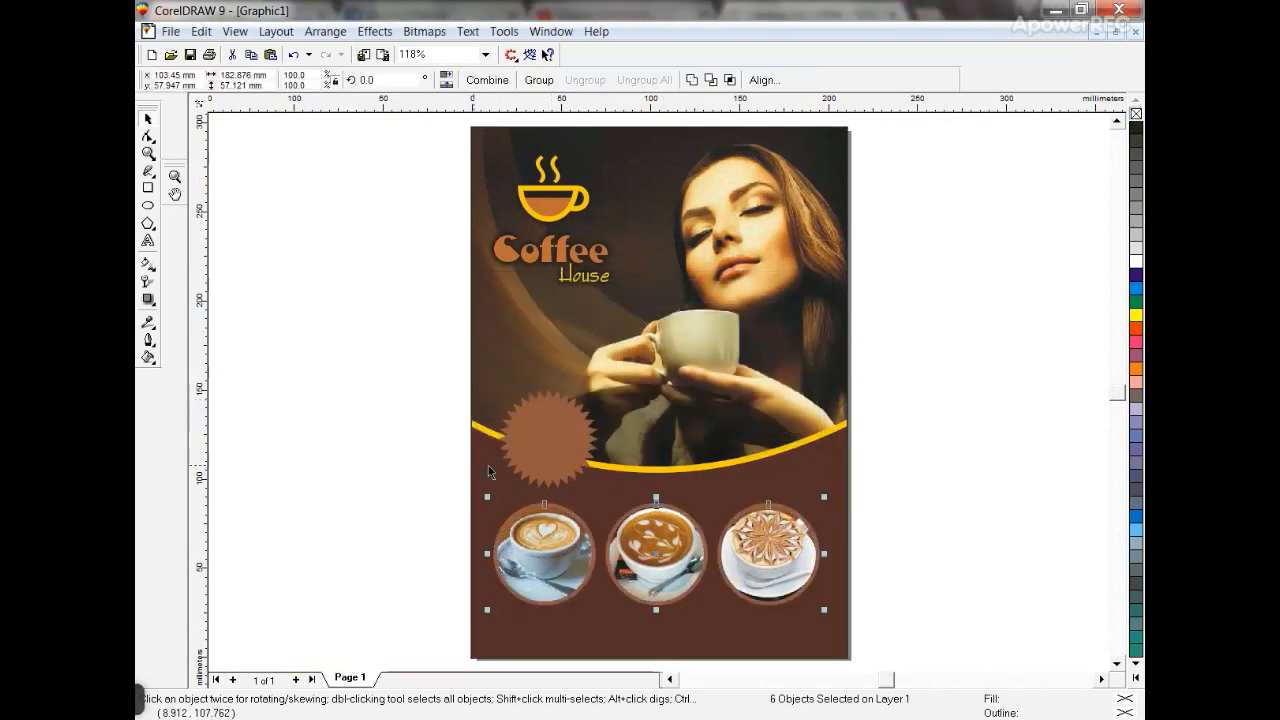
pyautogui.click(403, 471)
# - Scale the row of three circular pictures down together to about 175 mm wide
pyautogui.click(836, 481)
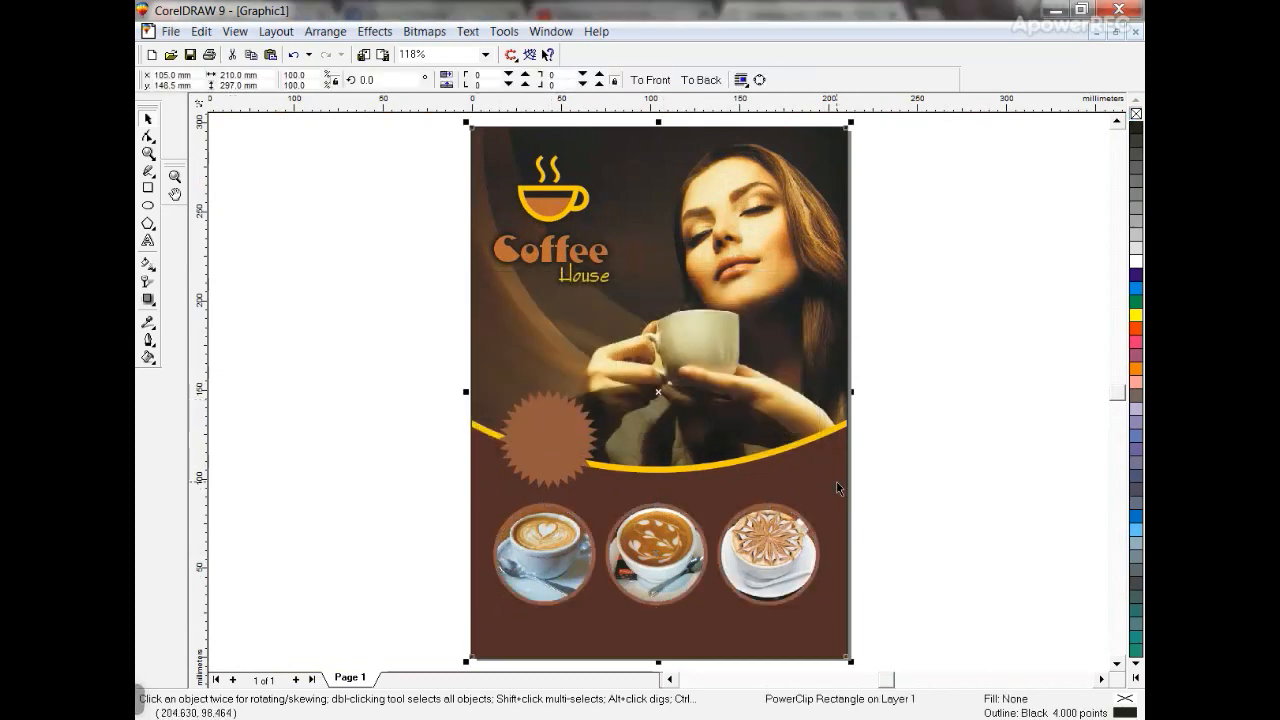
pyautogui.moveTo(900, 490); pyautogui.dragTo(405, 620)
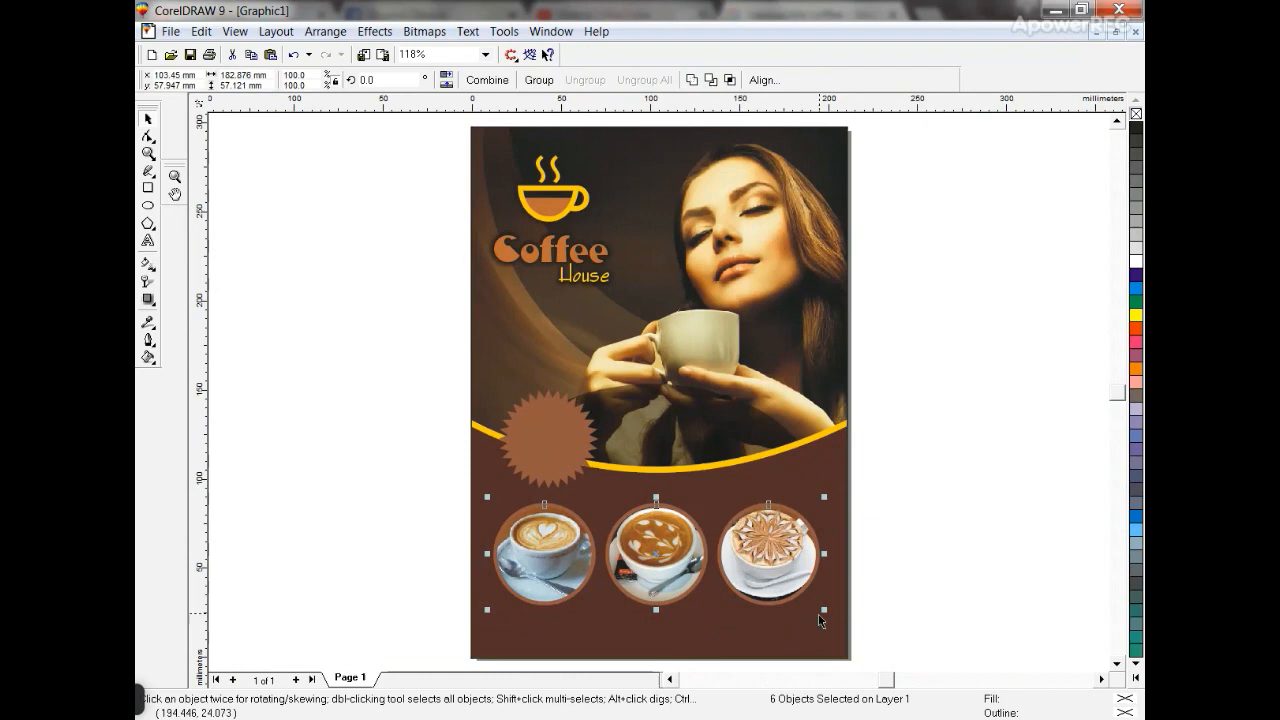
pyautogui.moveTo(822, 610); pyautogui.dragTo(763, 580)
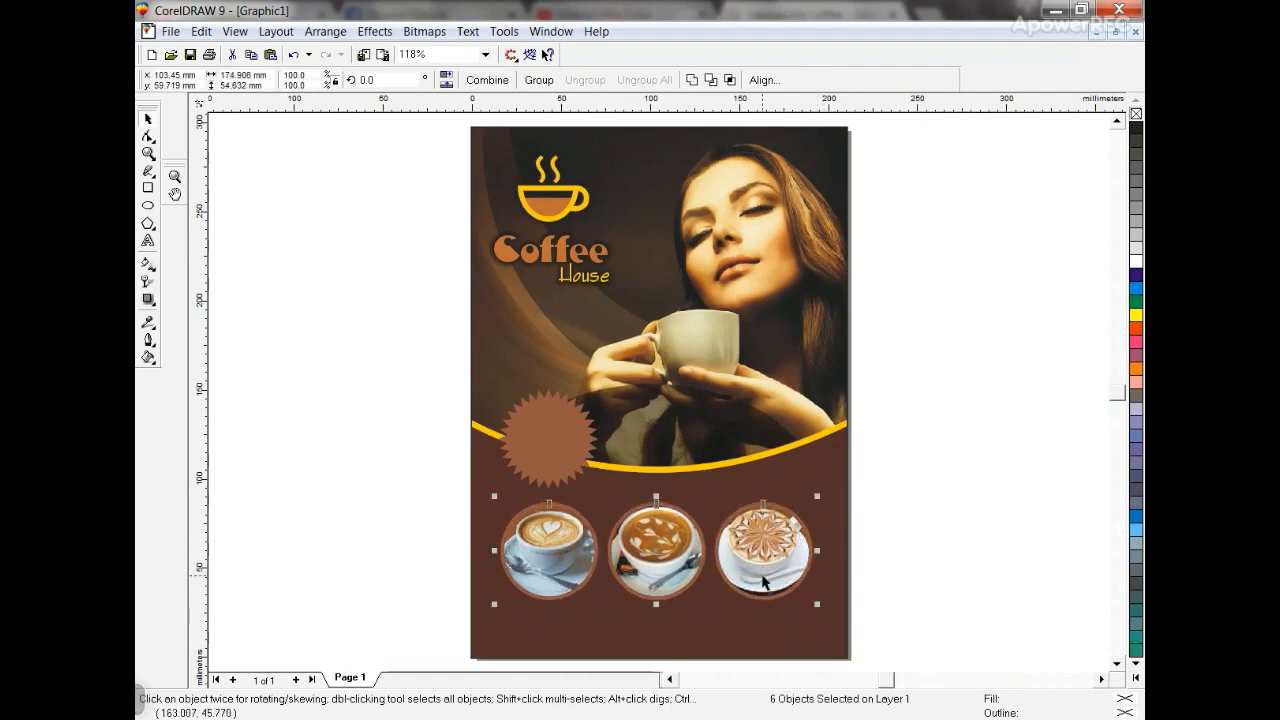
pyautogui.click(829, 621)
pyautogui.click(891, 559)
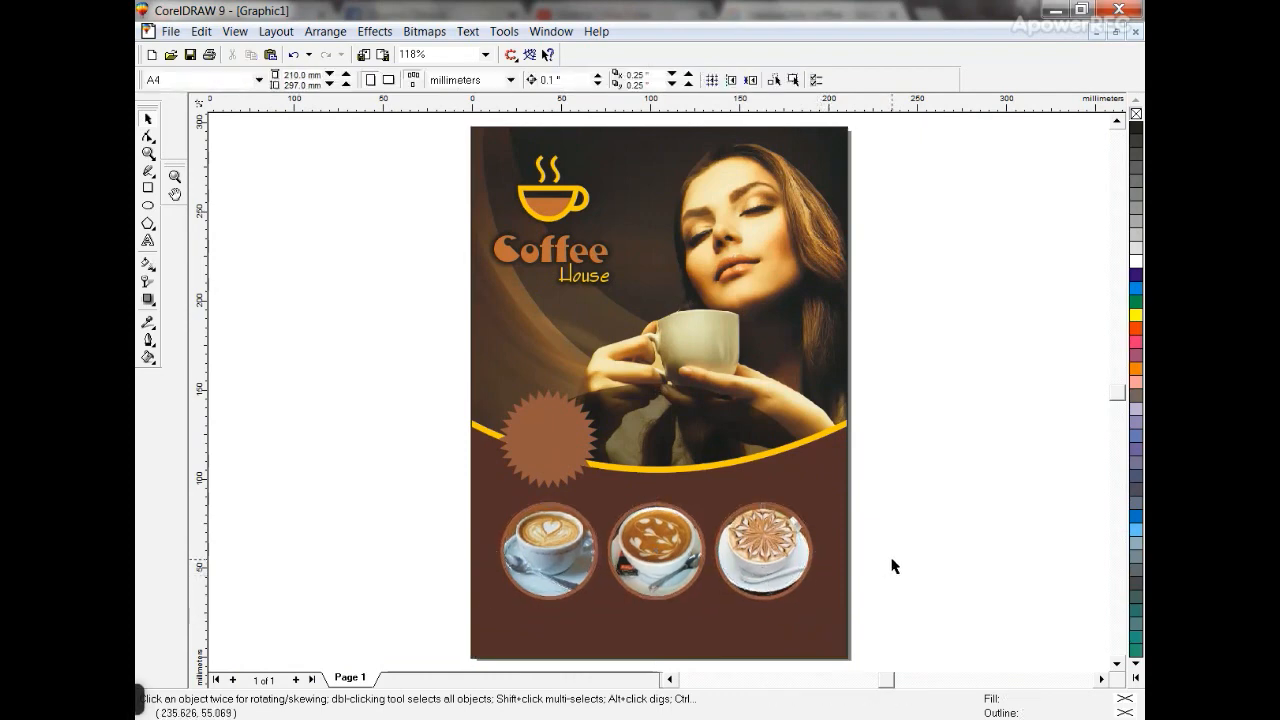
# - Add the artistic text "HAPPY FOR A MOMENT" above the starburst
pyautogui.click(150, 155)
pyautogui.moveTo(434, 243); pyautogui.dragTo(878, 494)
pyautogui.click(148, 241)
pyautogui.click(410, 320)
pyautogui.write('HAPPY F')
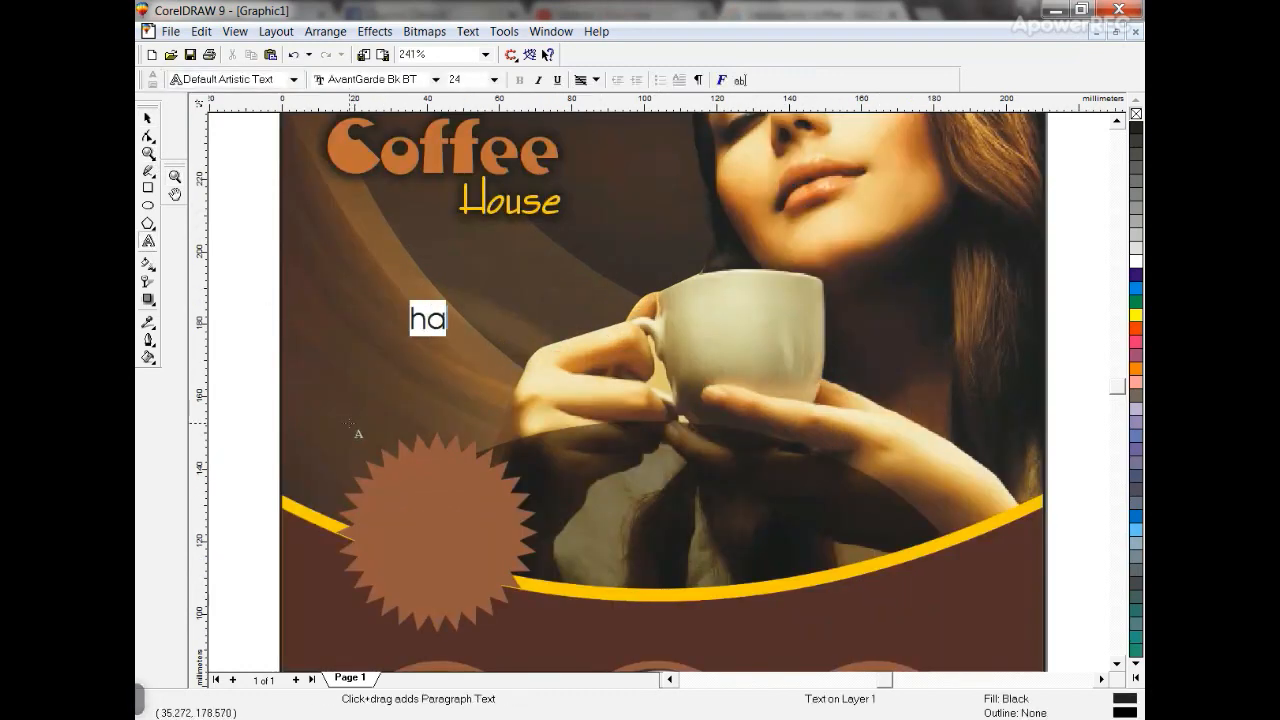
pyautogui.write('OR A MOMENT')
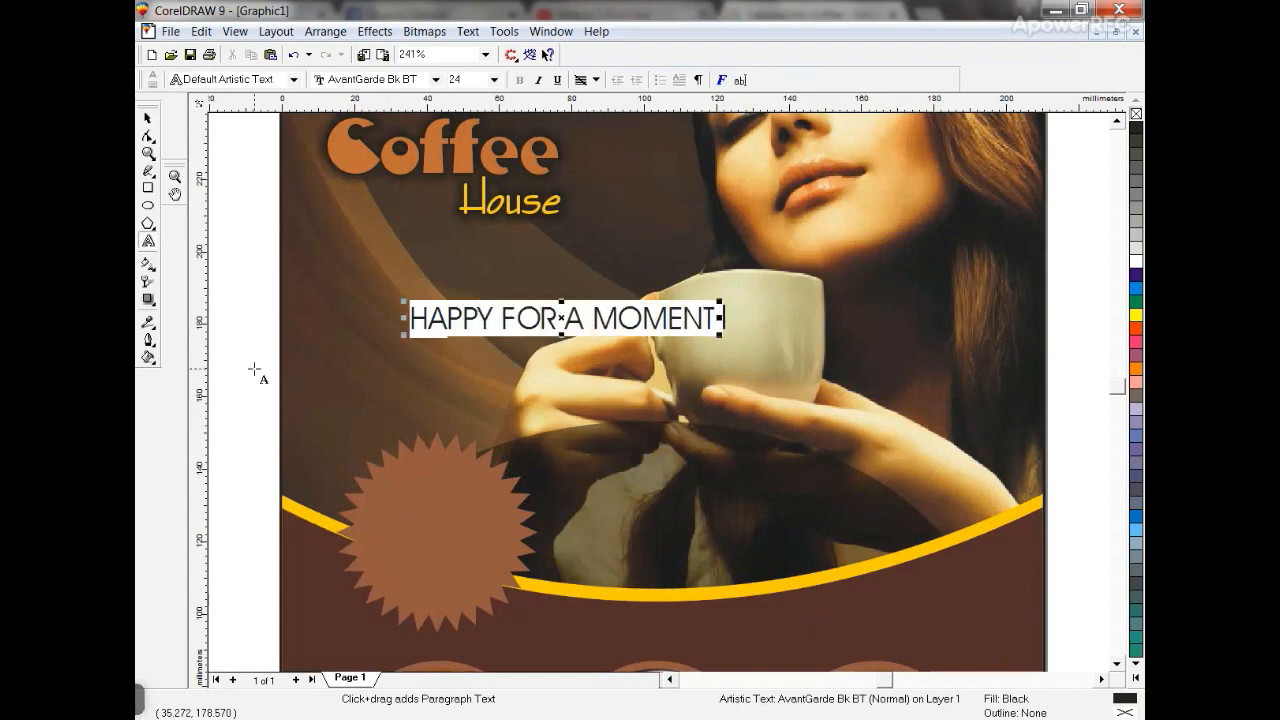
pyautogui.click(148, 118)
# - Preview the slogan text in the alphabetically listed fonts around the letters T and U
pyautogui.click(540, 80)
pyautogui.press('u')
pyautogui.press('Up')
pyautogui.press('Up')
pyautogui.press('Up')
pyautogui.press('Up')
pyautogui.press('Up')
pyautogui.press('Up')
pyautogui.press('Up')
pyautogui.press('Up')
pyautogui.press('Up')
pyautogui.press('Up')
pyautogui.press('Up')
pyautogui.press('Up')
pyautogui.press('Up')
pyautogui.press('Up')
pyautogui.press('Up')
pyautogui.press('Up')
pyautogui.press('Up')
pyautogui.press('Up')
pyautogui.press('Up')
pyautogui.press('Up')
pyautogui.press('Up')
pyautogui.press('Up')
pyautogui.press('Up')
pyautogui.press('Up')
pyautogui.press('Up')
pyautogui.press('Up')
pyautogui.press('Up')
pyautogui.press('Up')
pyautogui.press('Up')
pyautogui.press('Up')
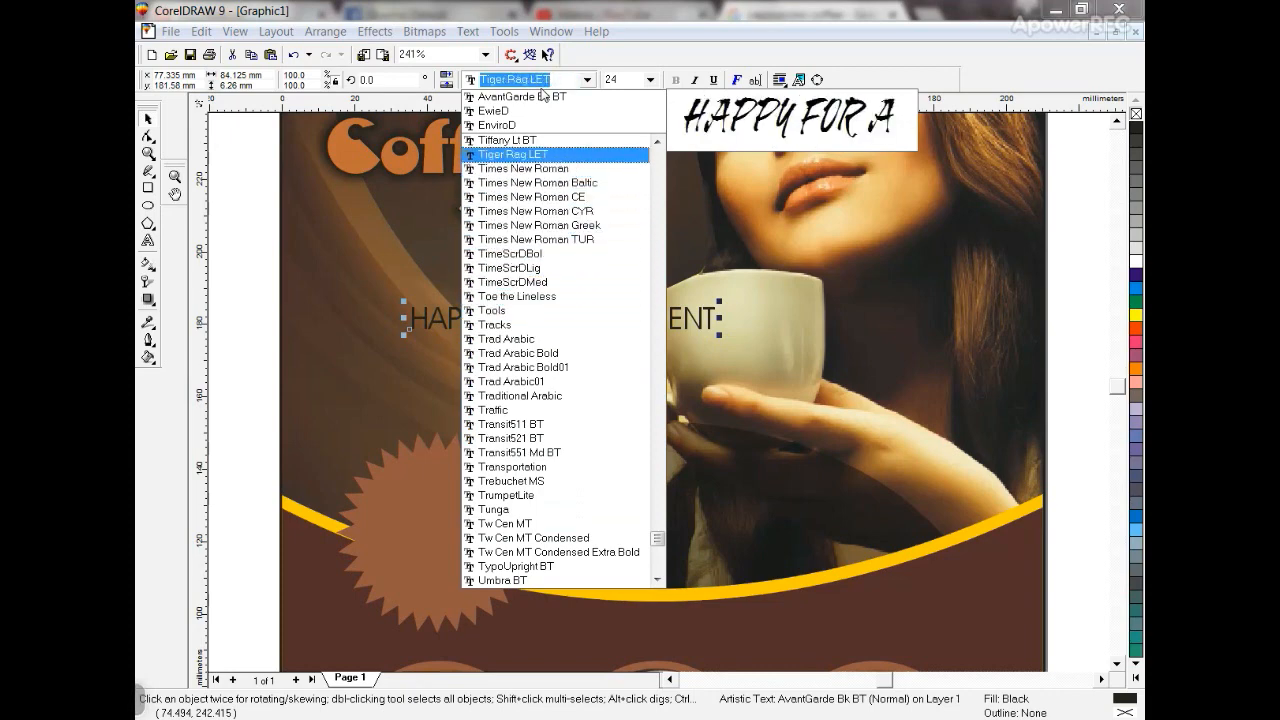
pyautogui.press('Up')
pyautogui.press('Up')
pyautogui.press('Up')
pyautogui.press('Up')
pyautogui.press('Up')
pyautogui.press('Up')
pyautogui.press('Up')
pyautogui.press('Up')
pyautogui.press('Up')
pyautogui.press('Up')
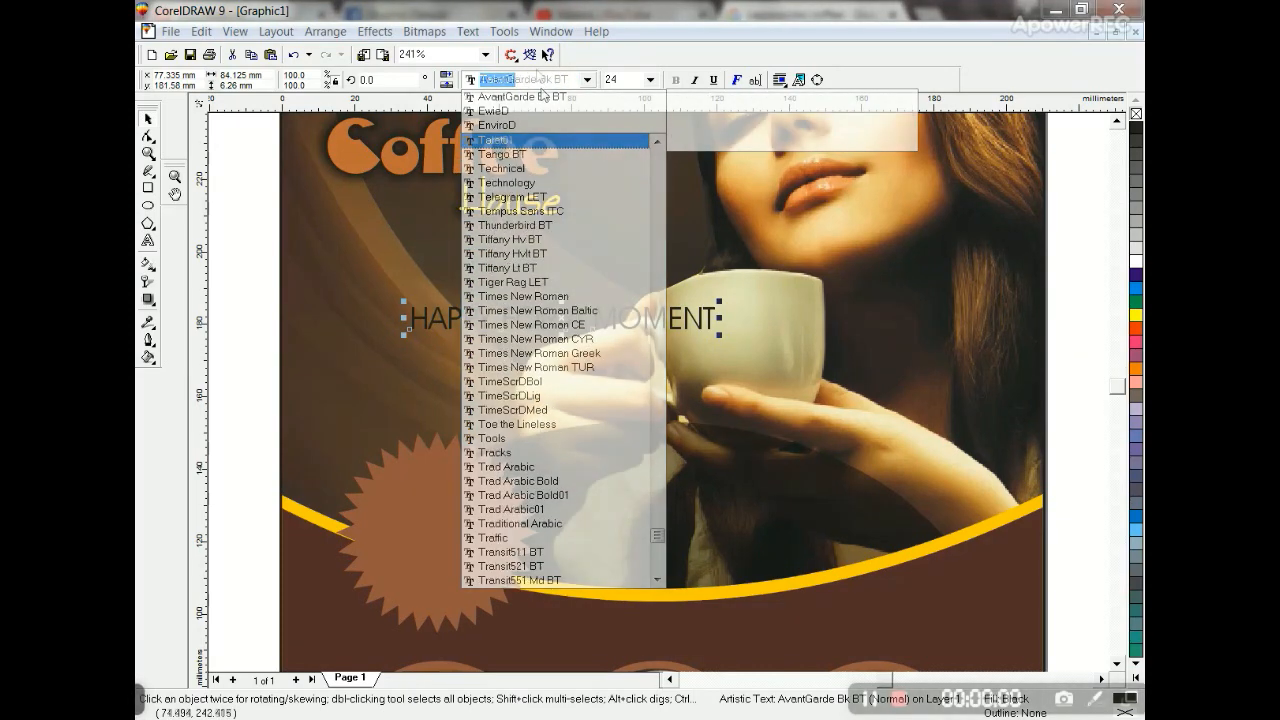
# - Set the font of the "HAPPY FOR A MOMENT" slogan to HumstSlab712 Blk BT
pyautogui.click(537, 84)
pyautogui.press('i')
pyautogui.press('Up')
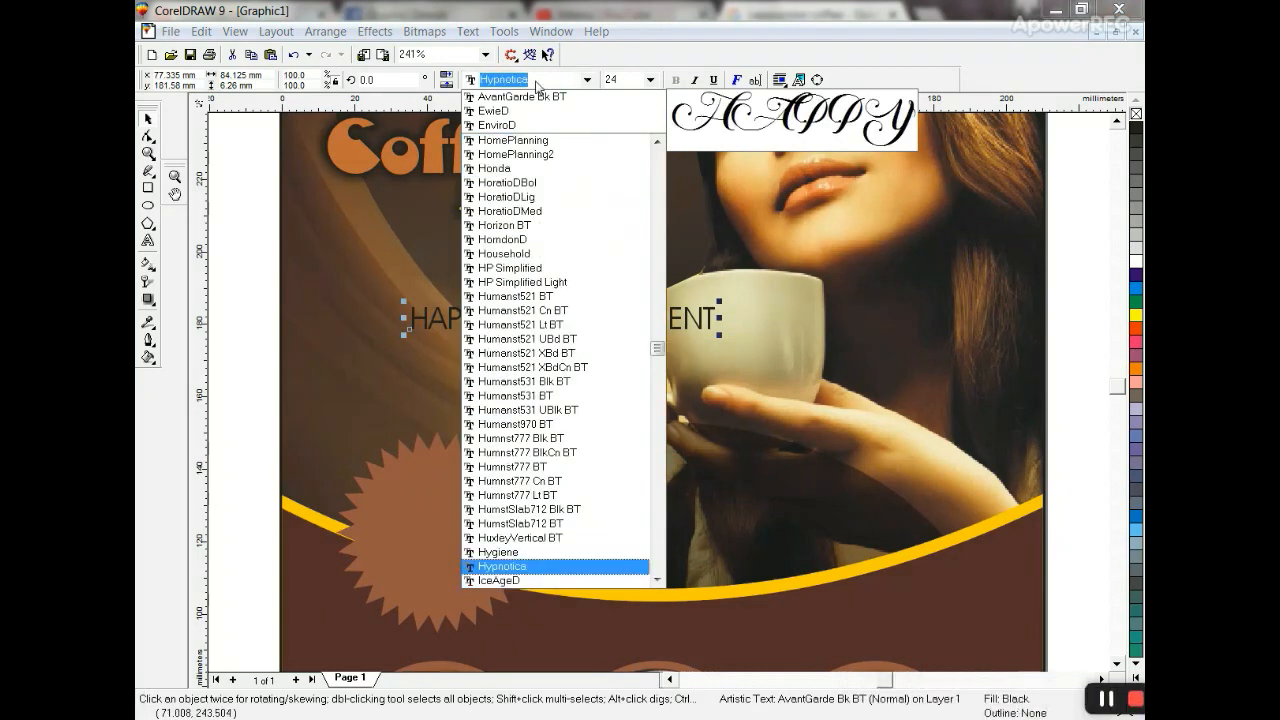
pyautogui.press('Up')
pyautogui.press('Up')
pyautogui.press('Up')
pyautogui.press('Up')
pyautogui.press('Return')
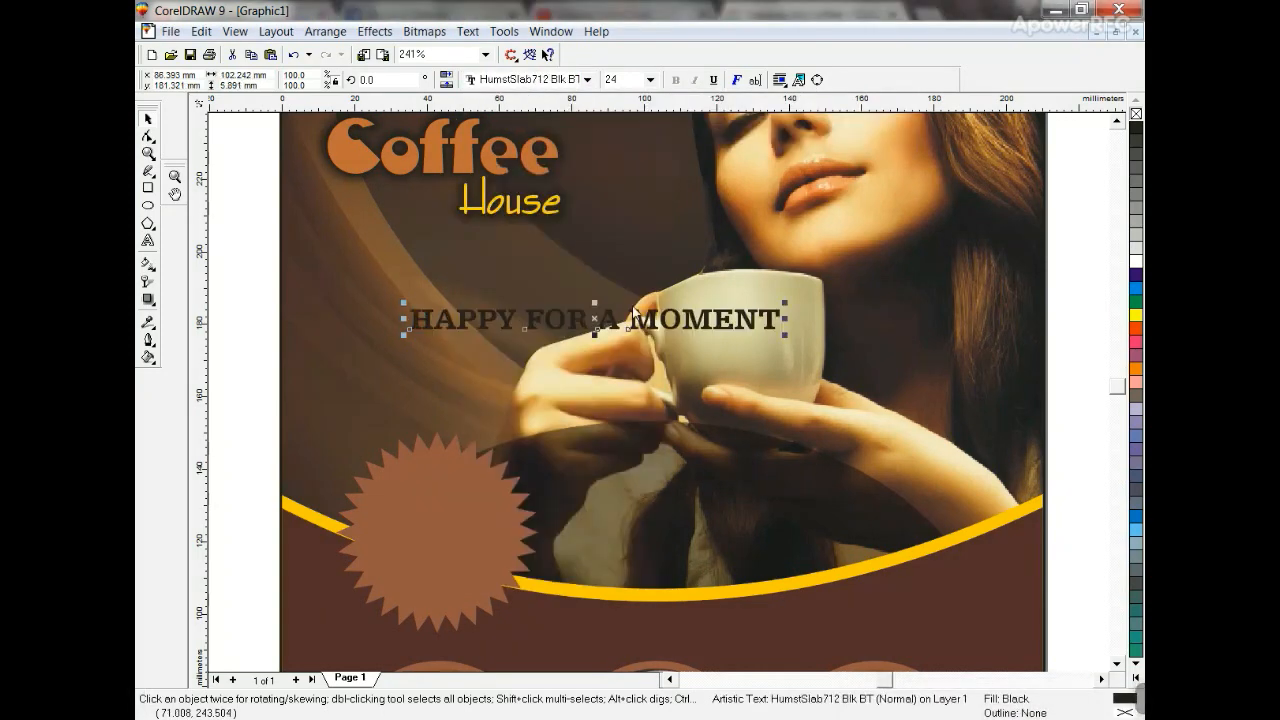
# - Place the slogan below the cup beside the starburst, scaled to about 19.5 pt with a white fill
pyautogui.moveTo(650, 338); pyautogui.dragTo(768, 503)
pyautogui.moveTo(904, 502); pyautogui.dragTo(836, 496)
pyautogui.click(1136, 261)
# - Recolor only the words "A MOMENT" in the slogan with Deep Yellow
pyautogui.moveTo(728, 484); pyautogui.dragTo(836, 472)
pyautogui.click(147, 241)
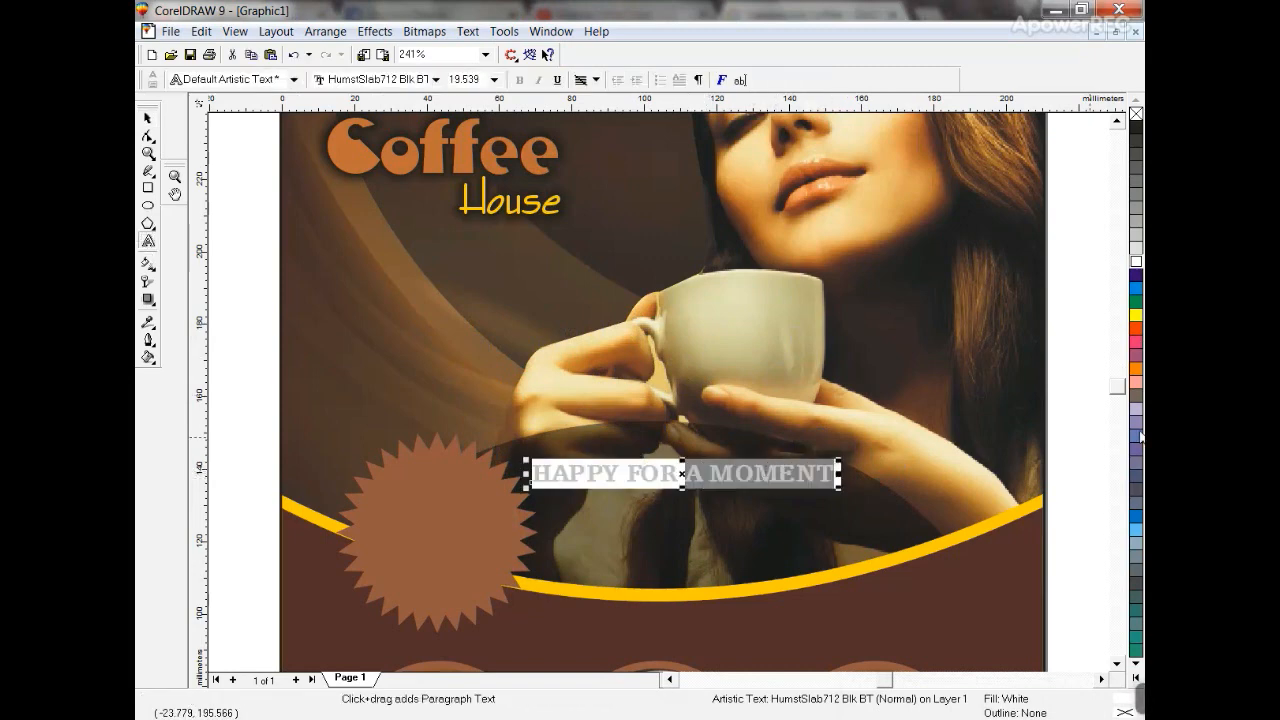
pyautogui.click(1136, 678)
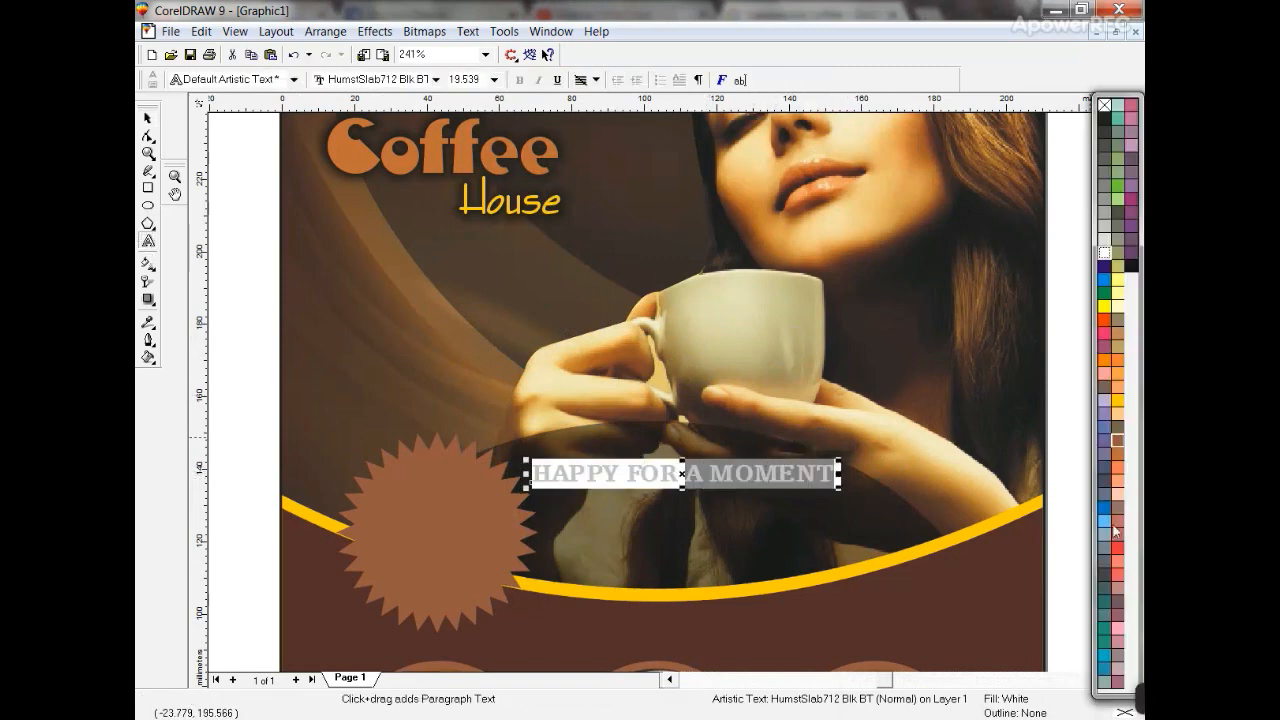
pyautogui.click(1118, 402)
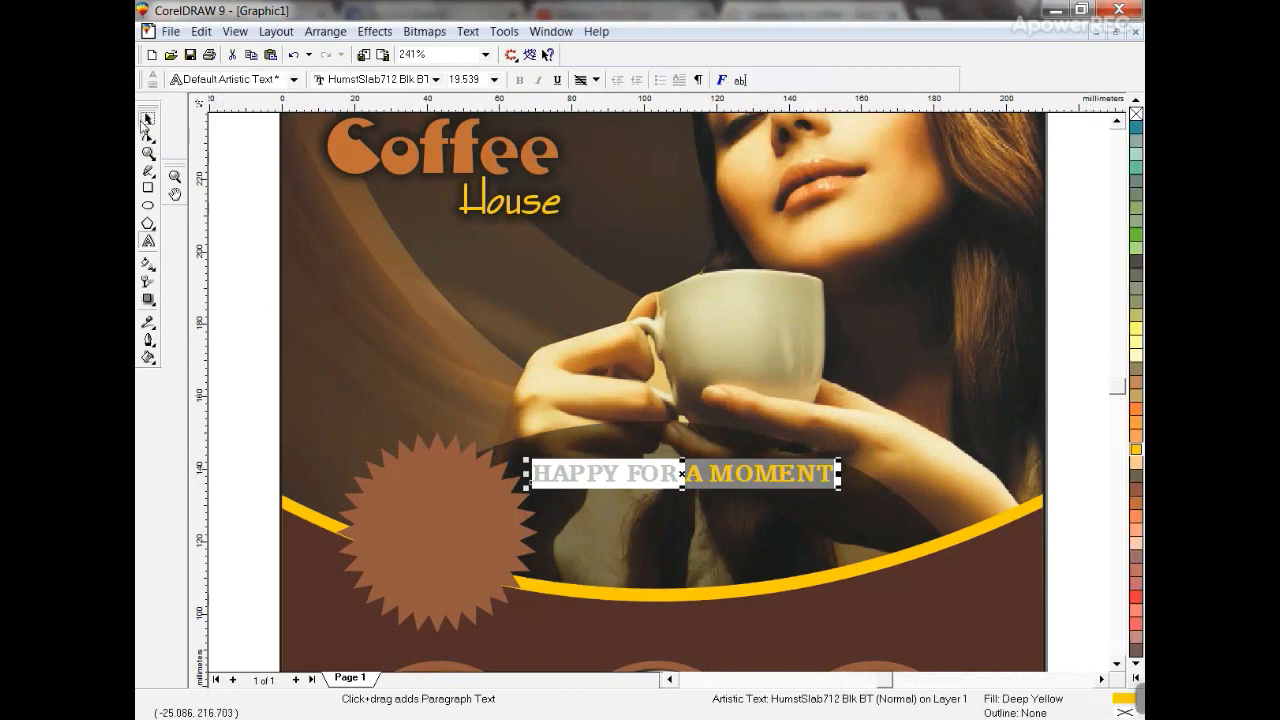
pyautogui.click(147, 118)
# - Duplicate the slogan directly below itself and replace the copy's text with "Enjoy delicious coffee."
pyautogui.moveTo(740, 476); pyautogui.dragTo(735, 515)
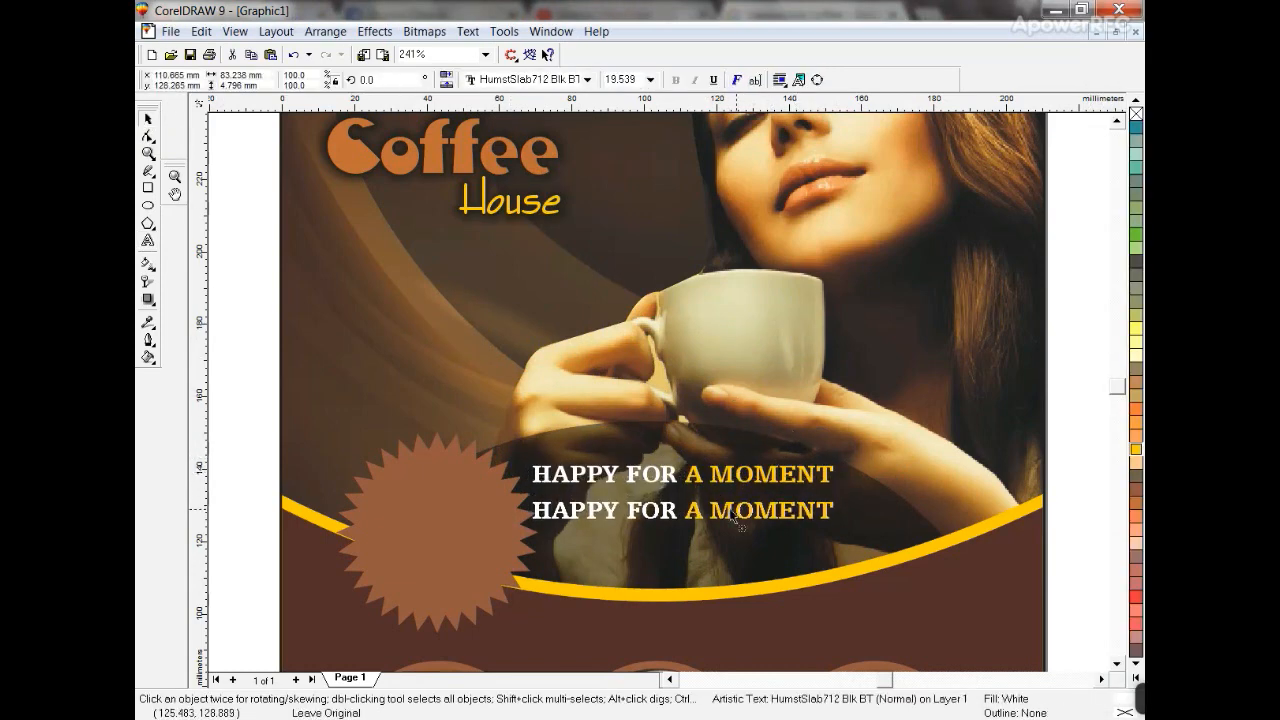
pyautogui.click(148, 241)
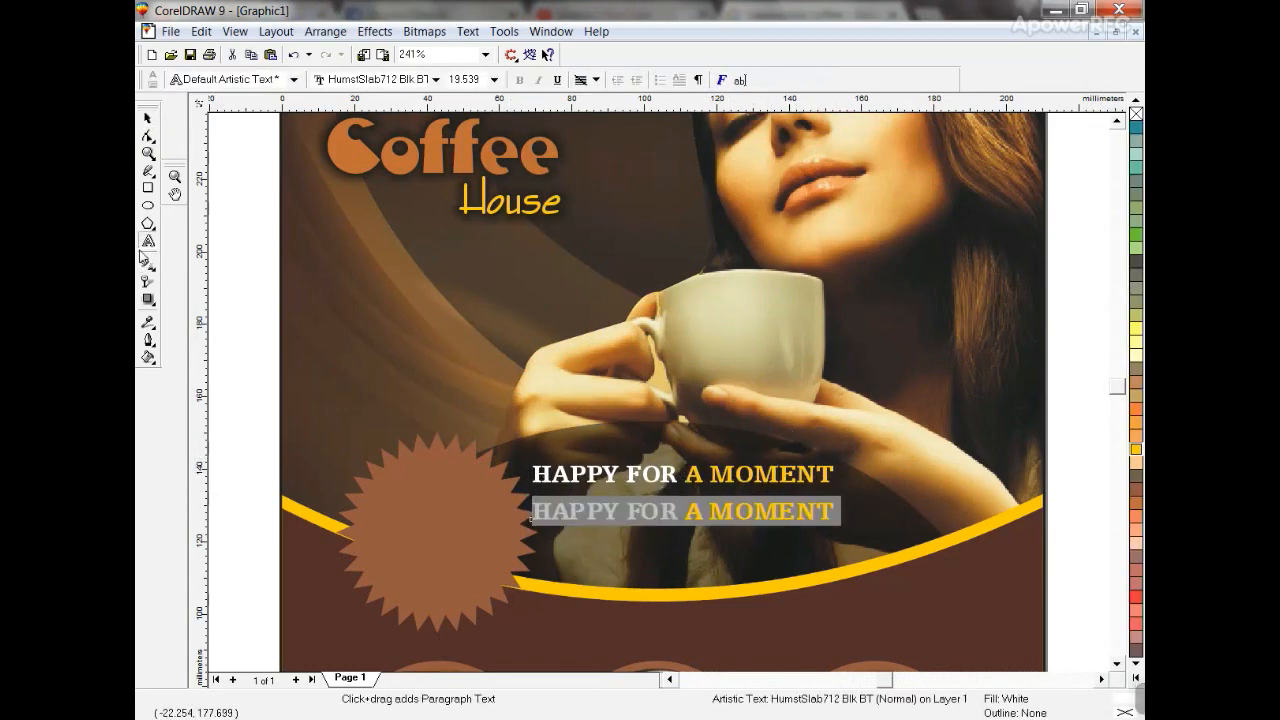
pyautogui.write('Enjoy delicious coffee.')
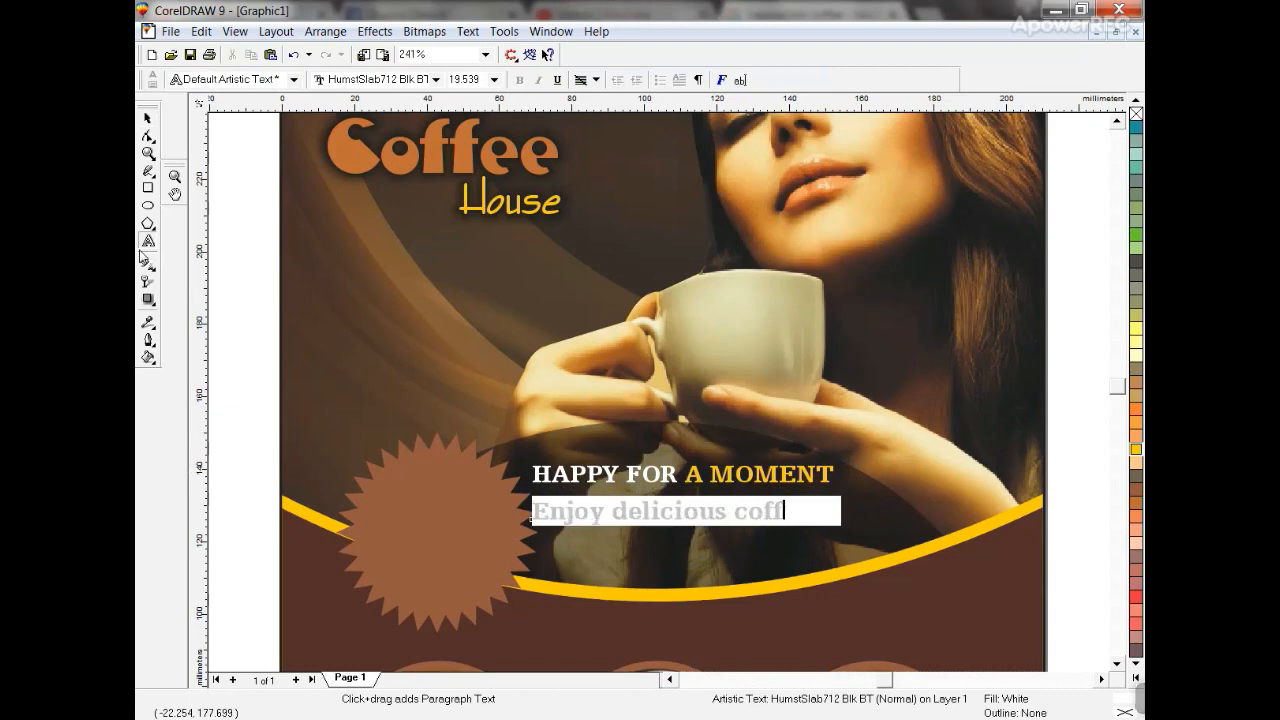
# - Scale the "Enjoy delicious coffee." line down to about 14.2 pt and position it centered just below the slogan
pyautogui.click(148, 119)
pyautogui.moveTo(530, 517); pyautogui.dragTo(578, 517)
pyautogui.keyDown('shift'); pyautogui.click(675, 488); pyautogui.keyUp('shift')
pyautogui.press('Escape')
pyautogui.moveTo(703, 516); pyautogui.dragTo(703, 511)
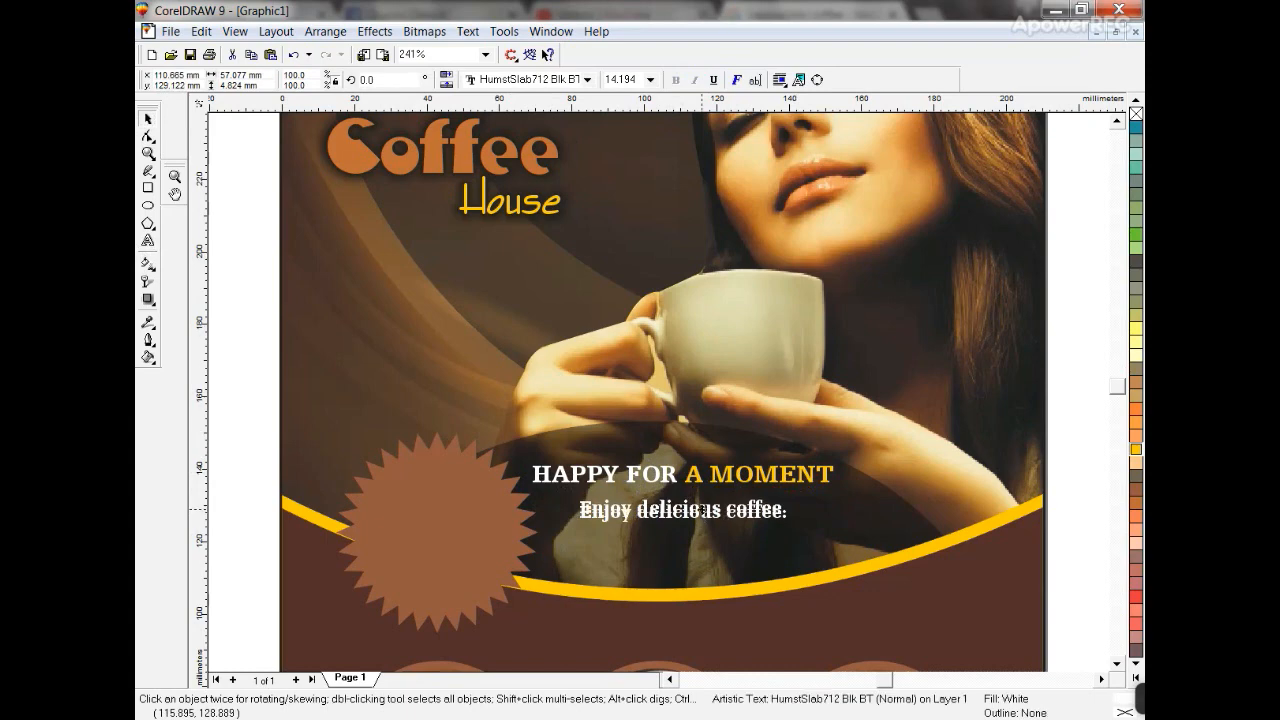
pyautogui.press('Escape')
pyautogui.click(703, 484)
# - Ungroup the Coffee House logo and place a copy of its word "Coffee" on the starburst
pyautogui.click(442, 155)
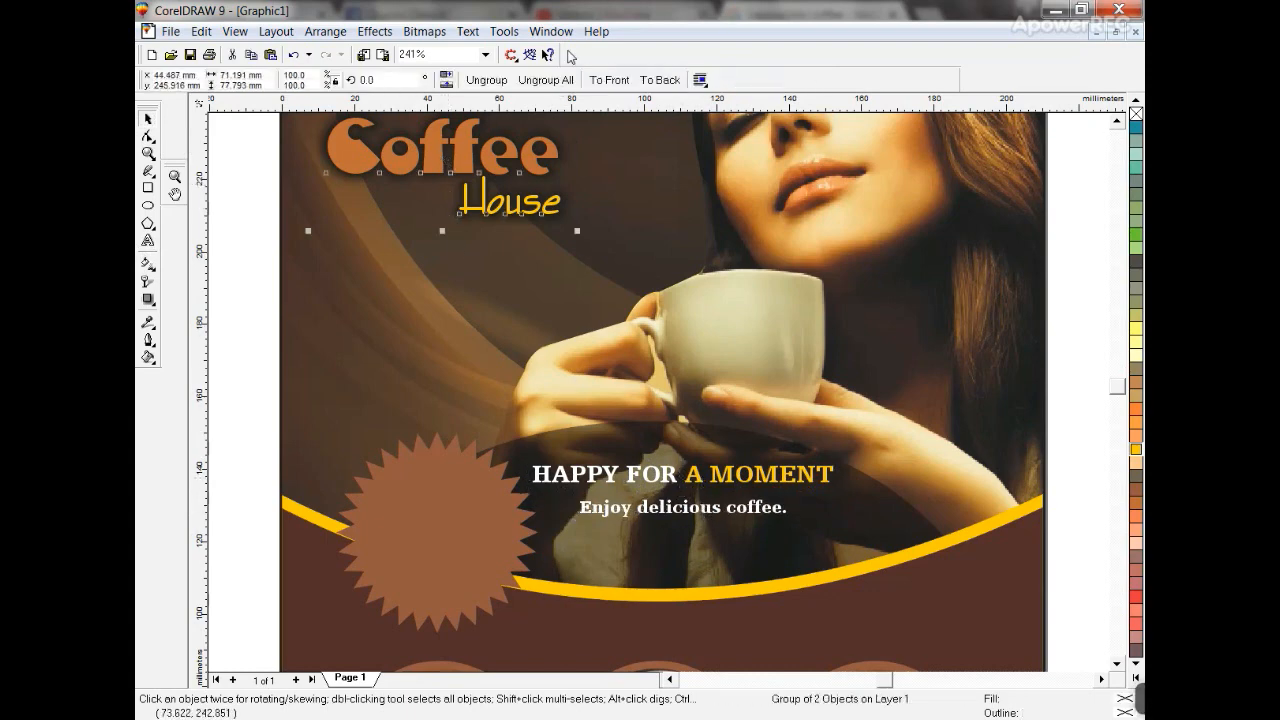
pyautogui.click(505, 88)
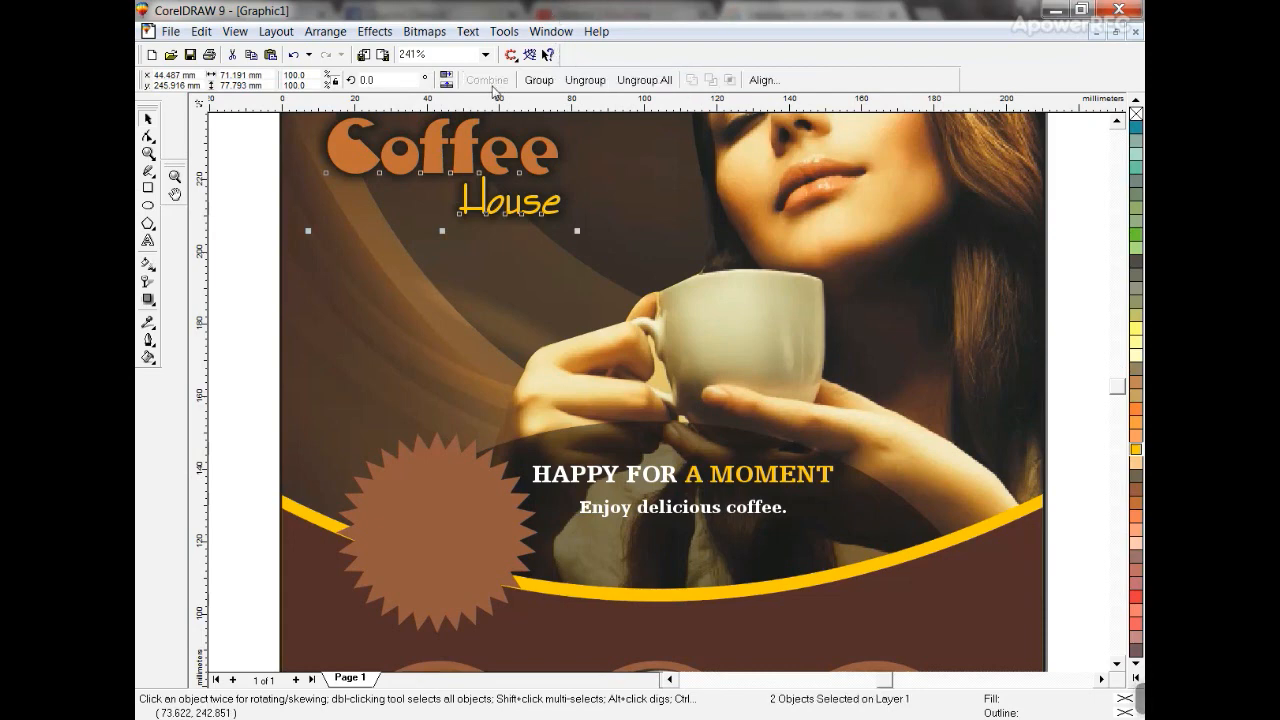
pyautogui.click(488, 83)
pyautogui.press('Escape')
pyautogui.moveTo(487, 154); pyautogui.dragTo(486, 528)
pyautogui.rightClick(486, 528)
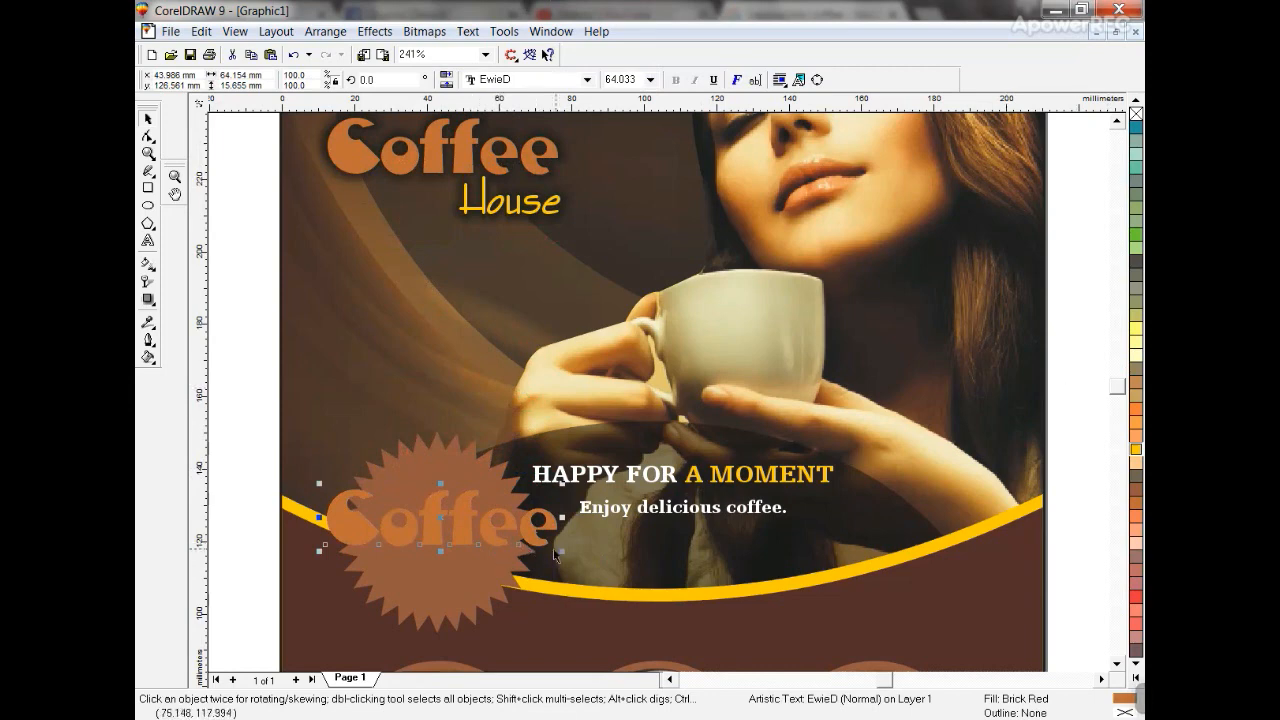
# - Scale the copied "Coffee" down to about 37.8 pt on the starburst and copy the slogan's white fill onto it
pyautogui.moveTo(562, 551); pyautogui.dragTo(451, 518)
pyautogui.hotkey('ctrl', 'shift', 'a')
pyautogui.click(645, 398)
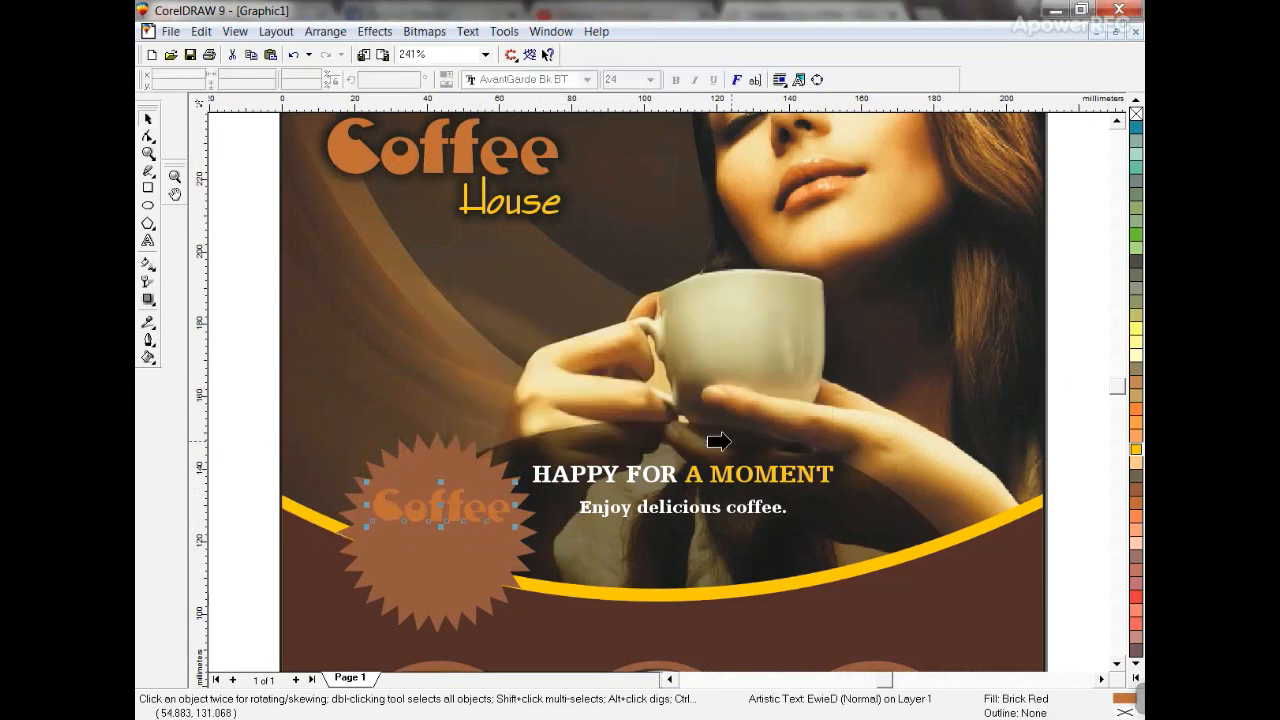
pyautogui.click(698, 466)
# - Duplicate the white "Coffee" below itself and retype the copy as four lines: "Hot Pies", "&", "Cold", "Drinks"
pyautogui.moveTo(436, 516); pyautogui.dragTo(436, 566)
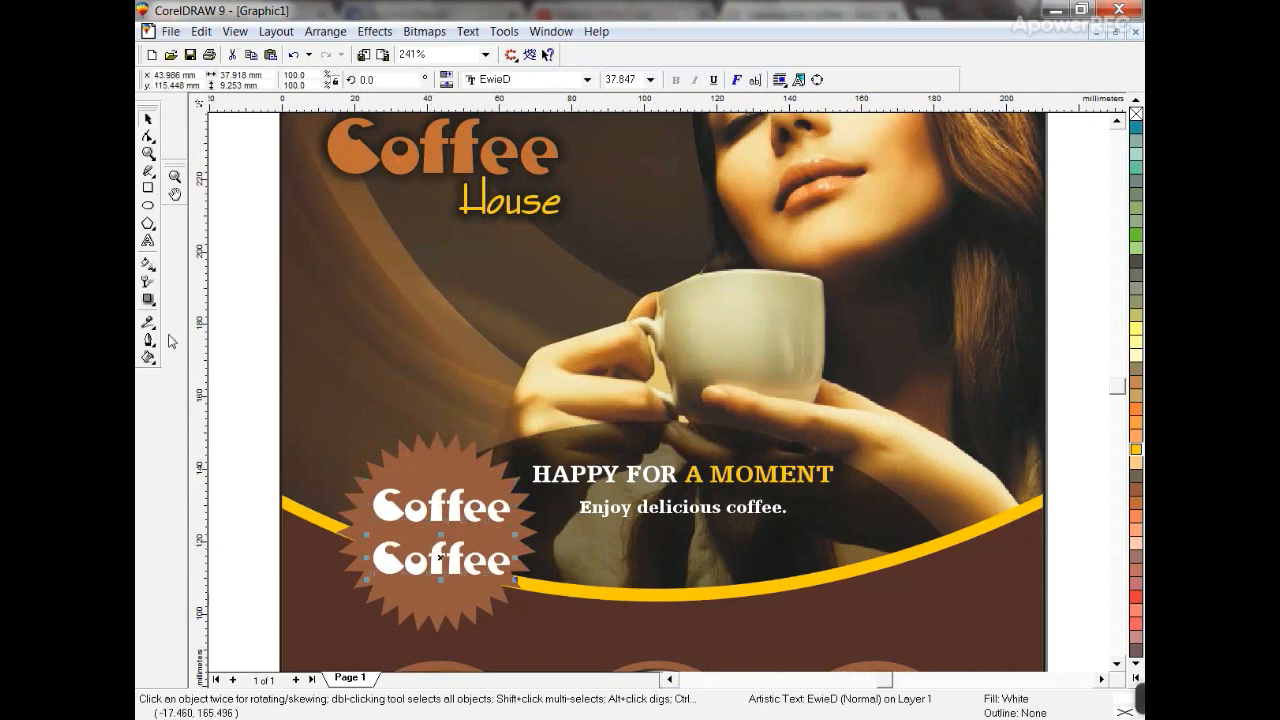
pyautogui.click(148, 241)
pyautogui.write('ho')
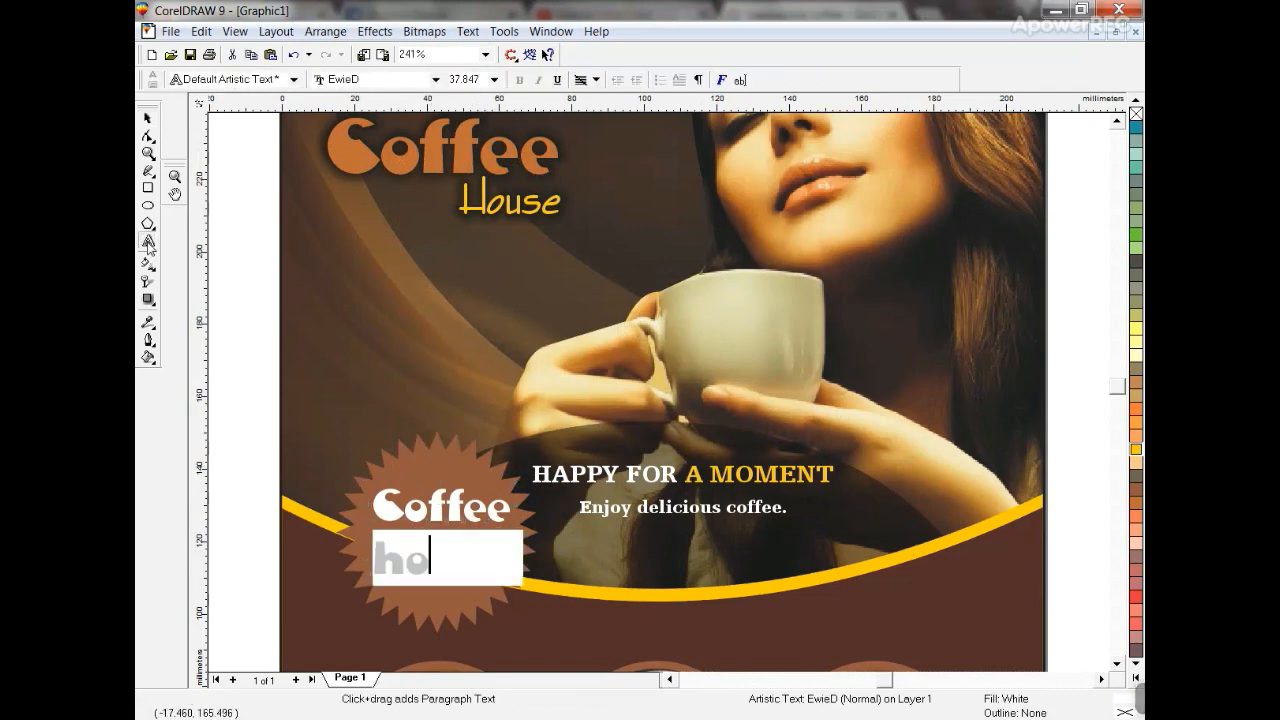
pyautogui.write('t Pi')
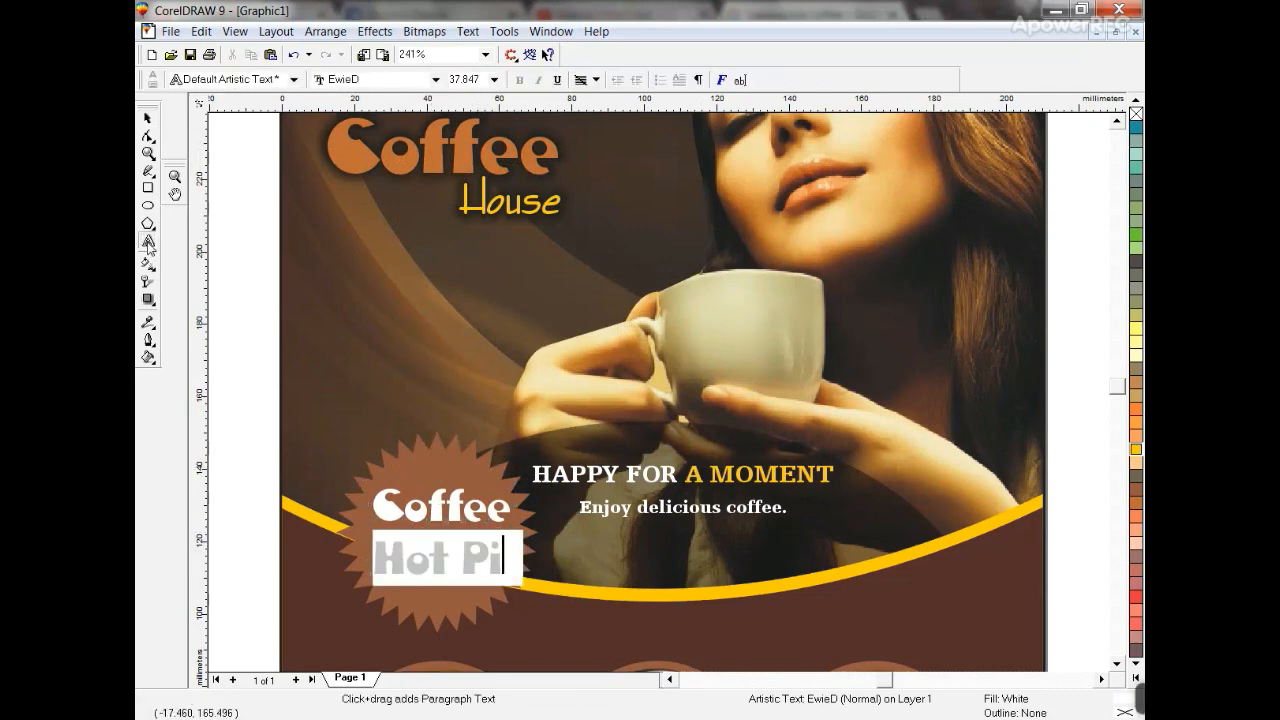
pyautogui.write('es')
pyautogui.press('Return')
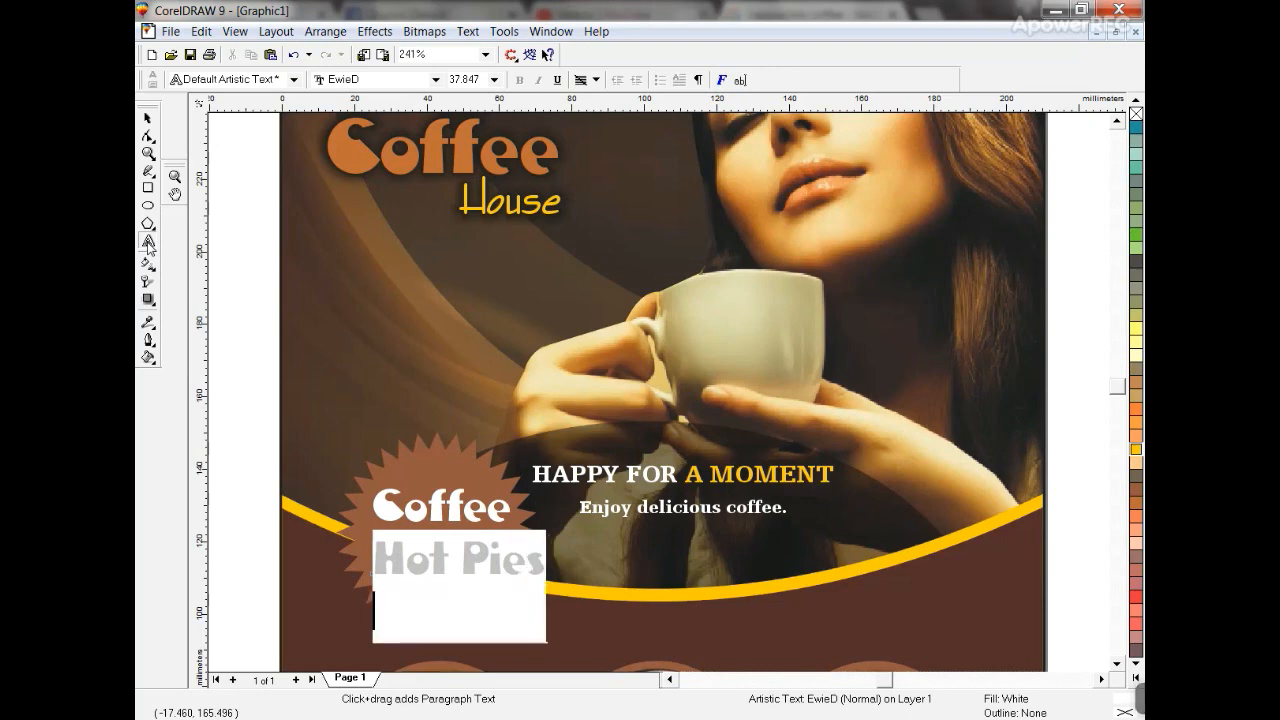
pyautogui.write('&')
pyautogui.press('Return')
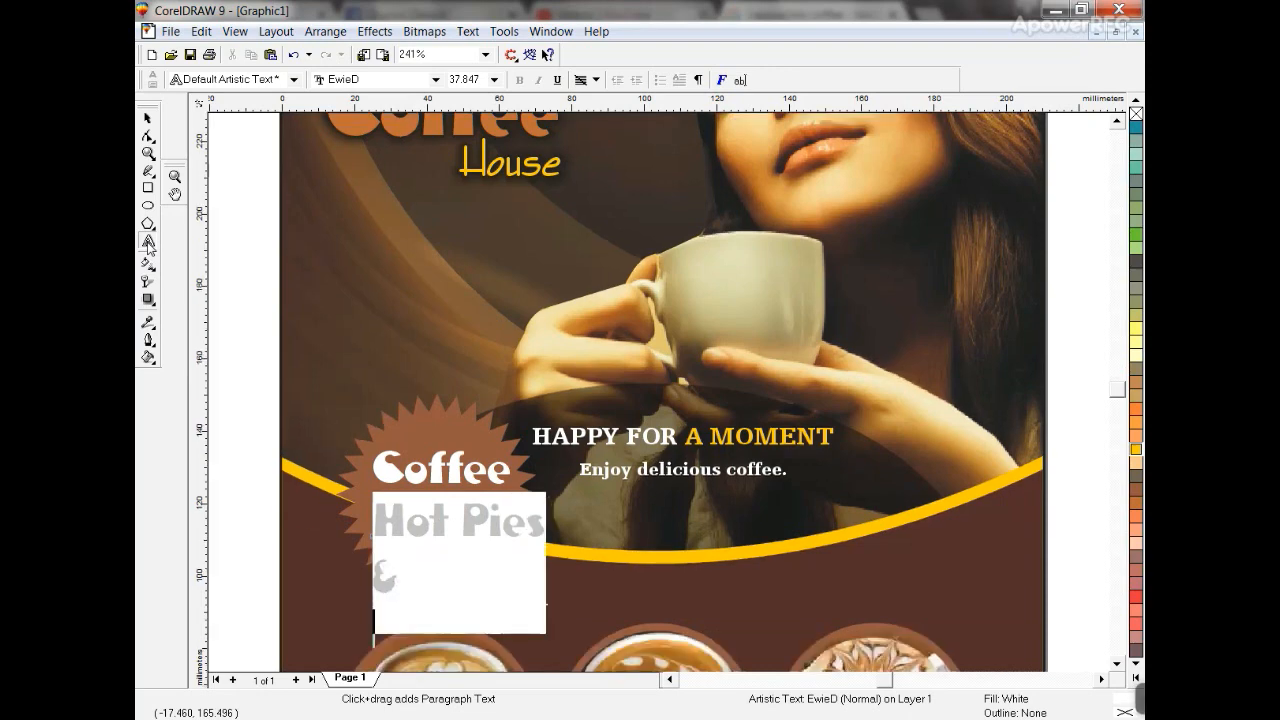
pyautogui.write('Cold')
pyautogui.press('Return')
pyautogui.write('Drinks')
# - Center-align the four text lines and center the block horizontally under the badge's word "Coffee"
pyautogui.click(597, 80)
pyautogui.click(605, 126)
pyautogui.click(149, 119)
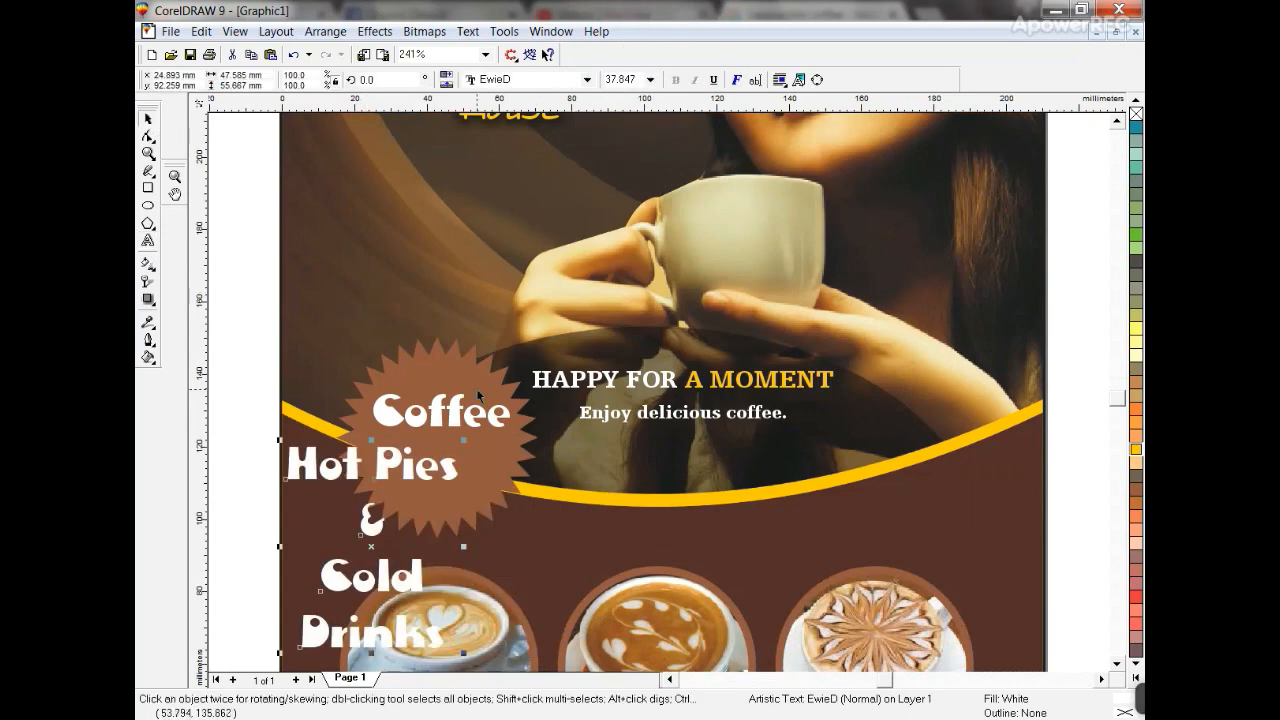
pyautogui.keyDown('shift'); pyautogui.click(478, 394); pyautogui.keyUp('shift')
pyautogui.press('c')
# - Change both badge texts to the Expo font and scale them together to about 15.3 pt to fit inside the starburst
pyautogui.click(541, 84)
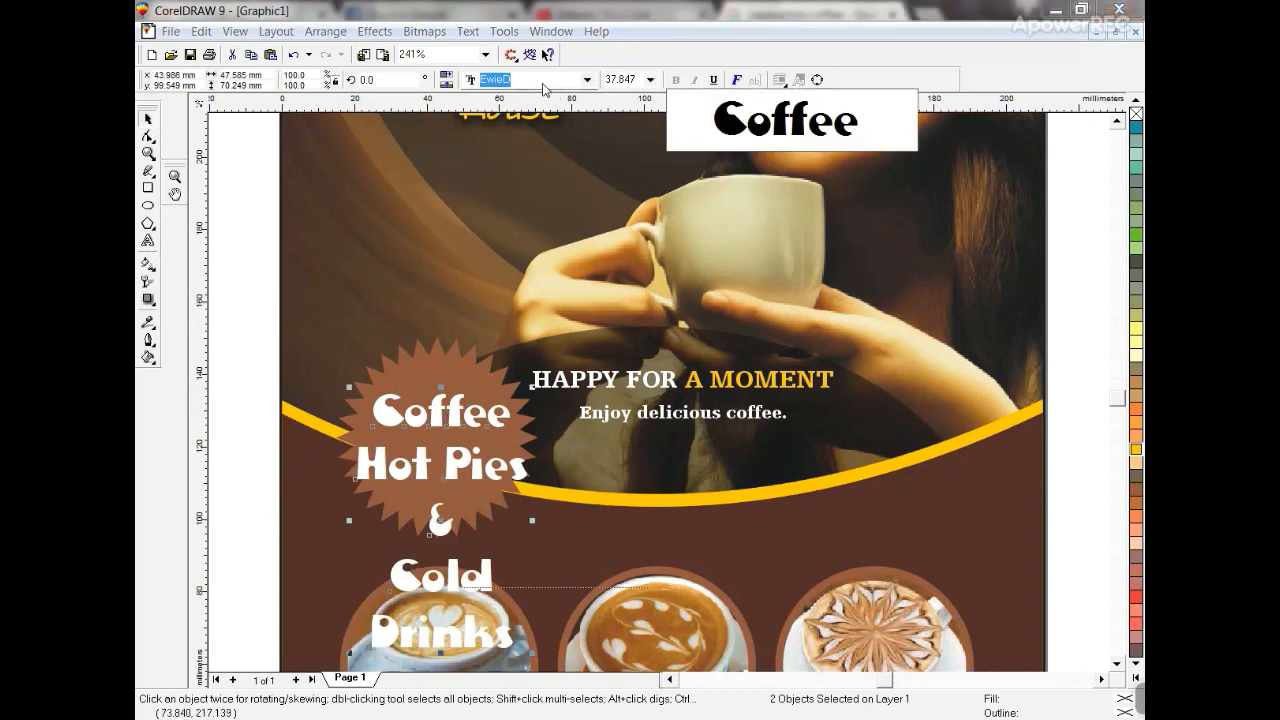
pyautogui.write('f')
pyautogui.press('Up')
pyautogui.press('Up')
pyautogui.press('Down')
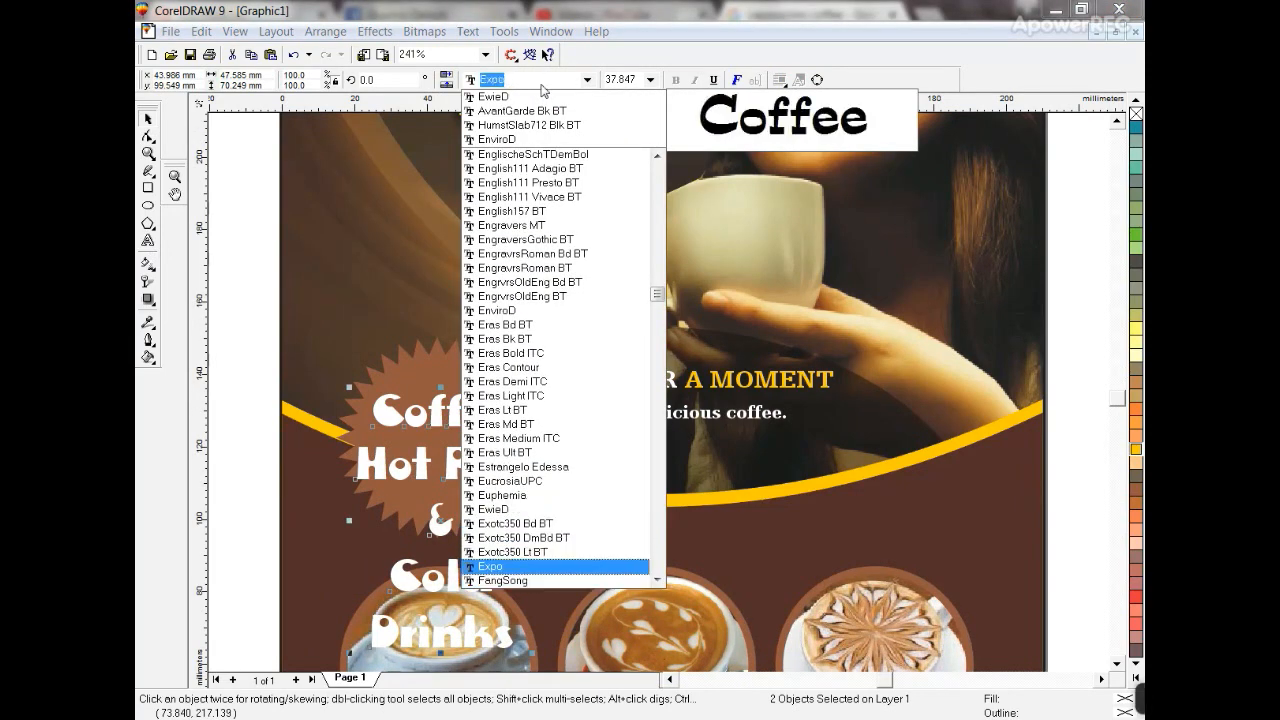
pyautogui.press('Return')
pyautogui.moveTo(553, 381); pyautogui.dragTo(449, 393)
# - Enlarge the badge's word "Coffee" to about 20.7 pt and copy the Deep Yellow fill of the logo's "House" onto it
pyautogui.click(460, 397)
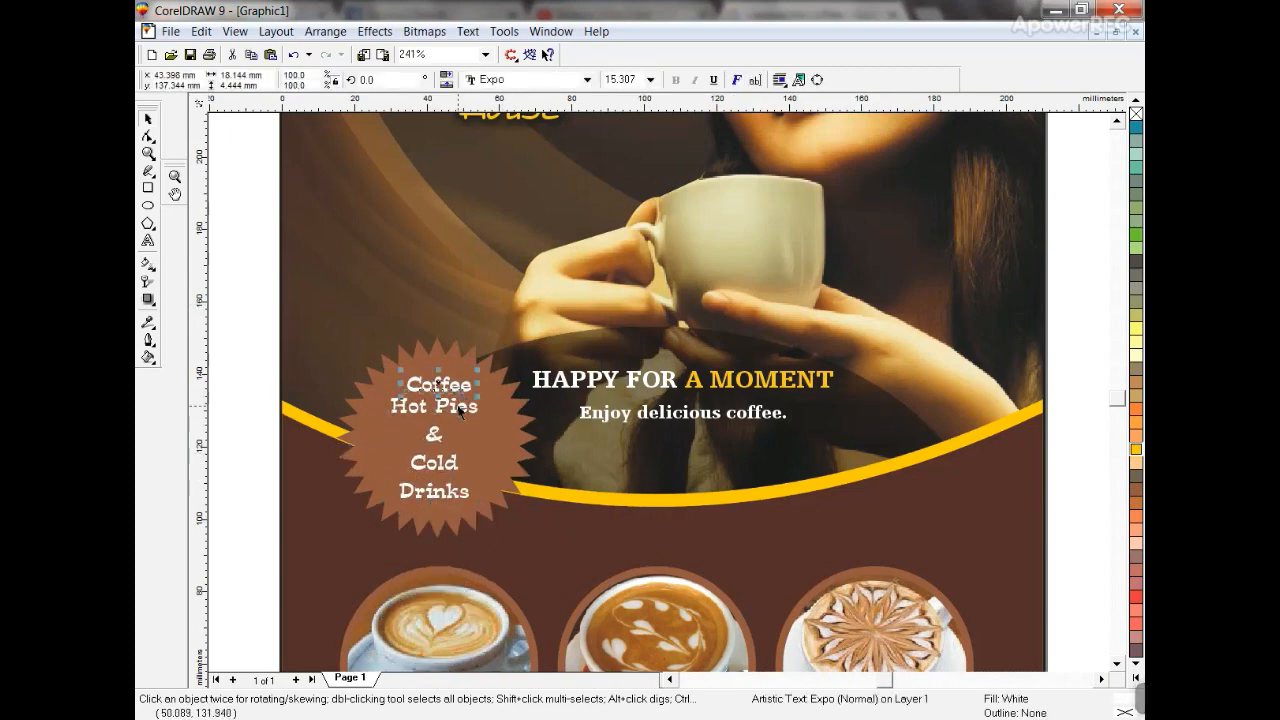
pyautogui.moveTo(407, 383); pyautogui.dragTo(390, 370)
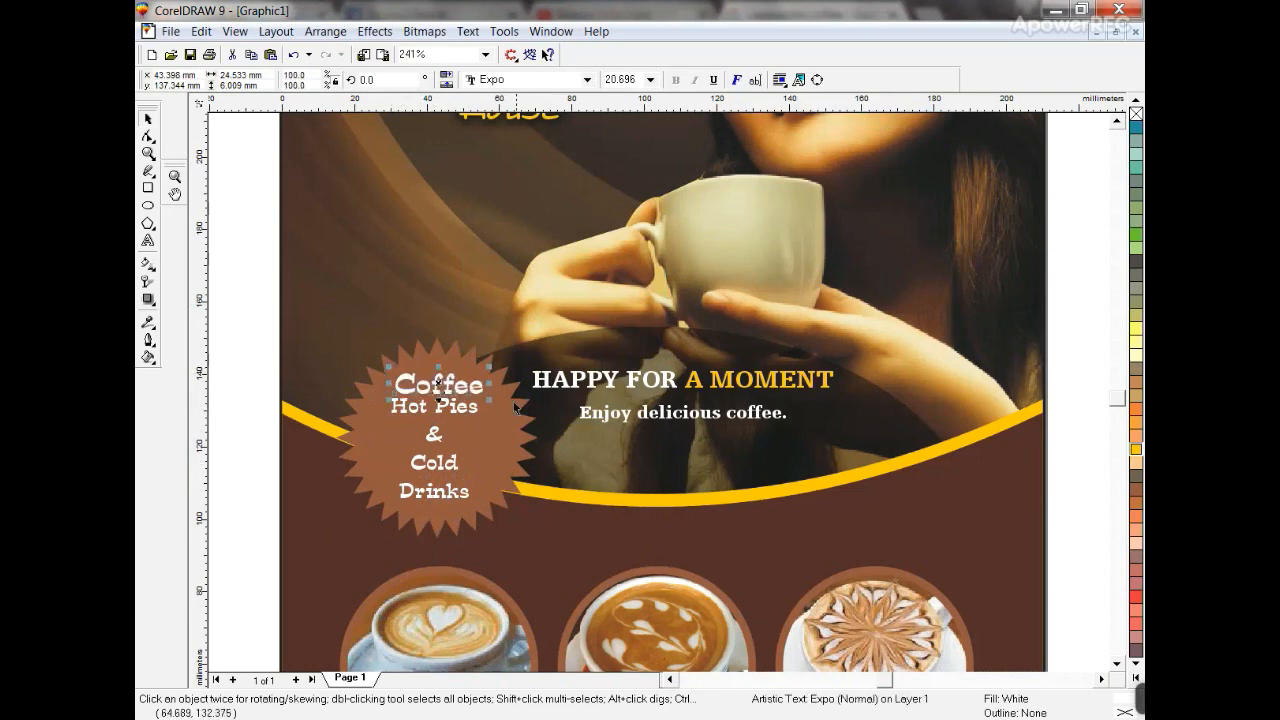
pyautogui.hotkey('ctrl', 'shift', 'a')
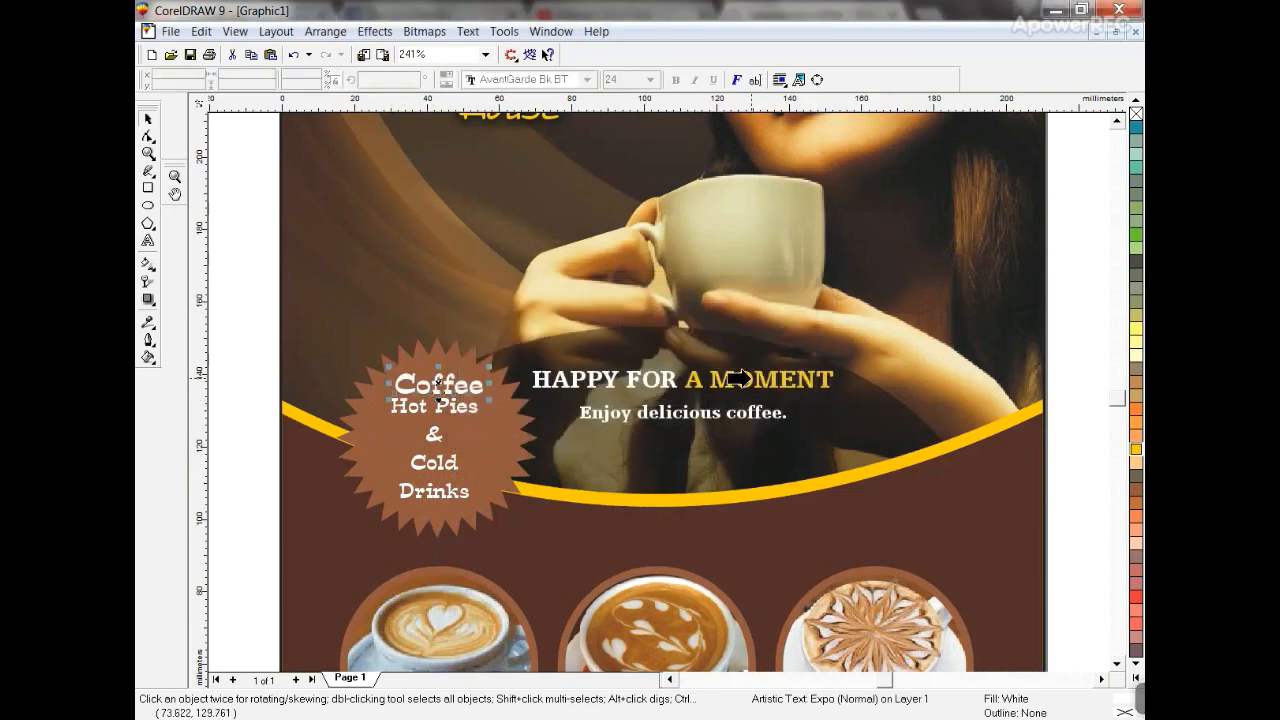
pyautogui.hotkey('ctrl', 'shift', 'a')
pyautogui.press('Return')
pyautogui.click(519, 117)
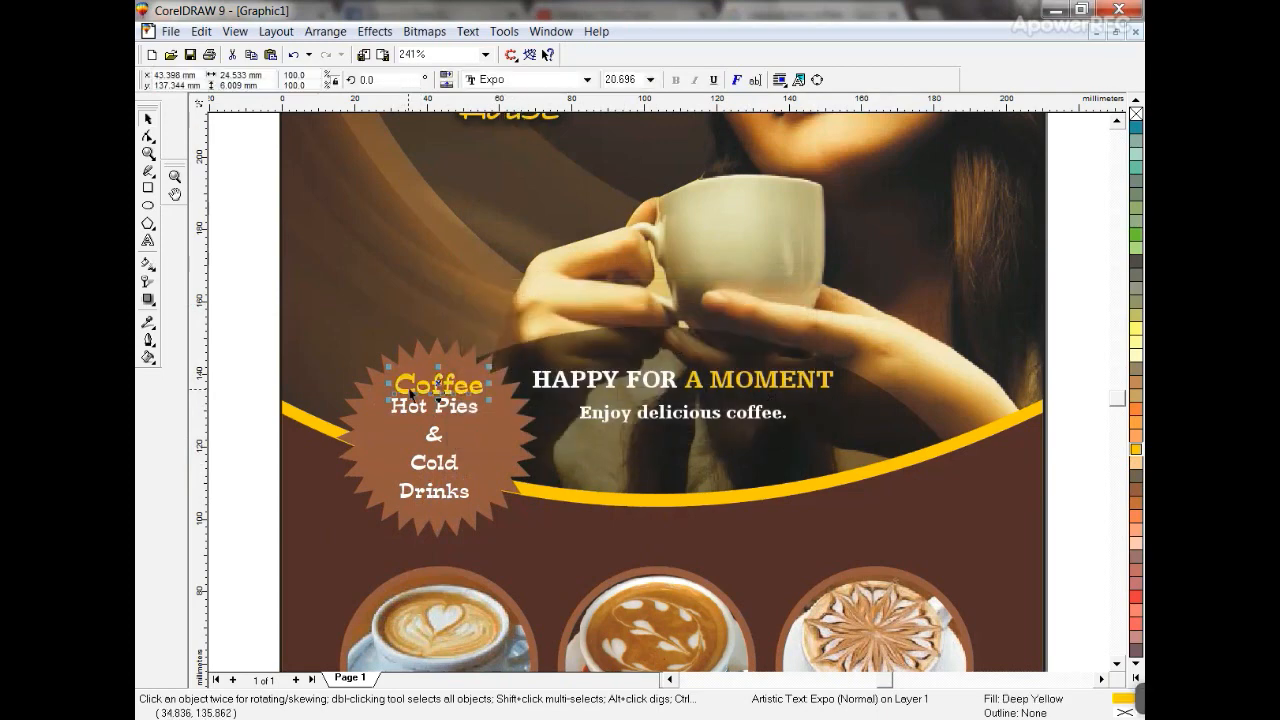
# - Move the "Hot Pies & Cold Drinks" lines slightly down and center them horizontally with the word "Coffee" above
pyautogui.click(246, 391)
pyautogui.moveTo(397, 480); pyautogui.dragTo(481, 505)
pyautogui.moveTo(443, 407); pyautogui.dragTo(445, 412)
pyautogui.keyDown('shift'); pyautogui.click(446, 390); pyautogui.keyUp('shift')
pyautogui.press('c')
pyautogui.click(486, 446)
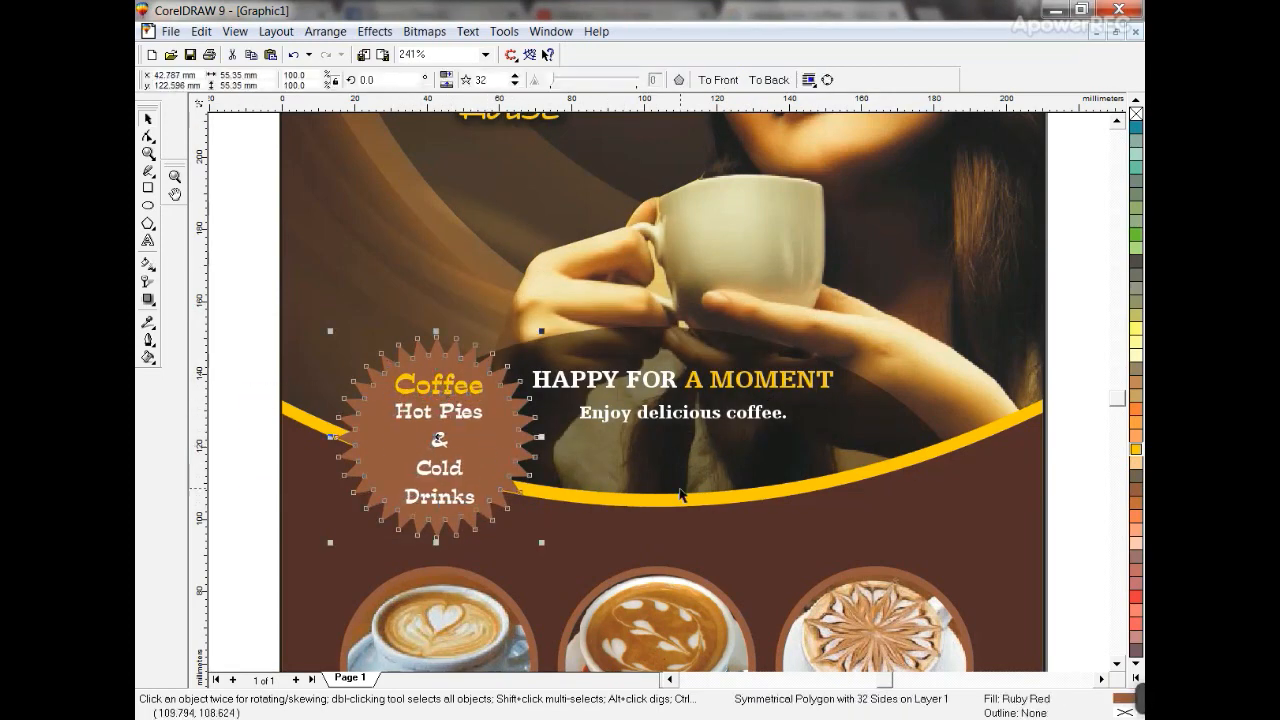
pyautogui.click(722, 521)
# - Scale the two slogan lines down together and position them slightly lower, between the starburst and the yellow curve
pyautogui.hotkey('shift', 'F4')
pyautogui.press('Escape')
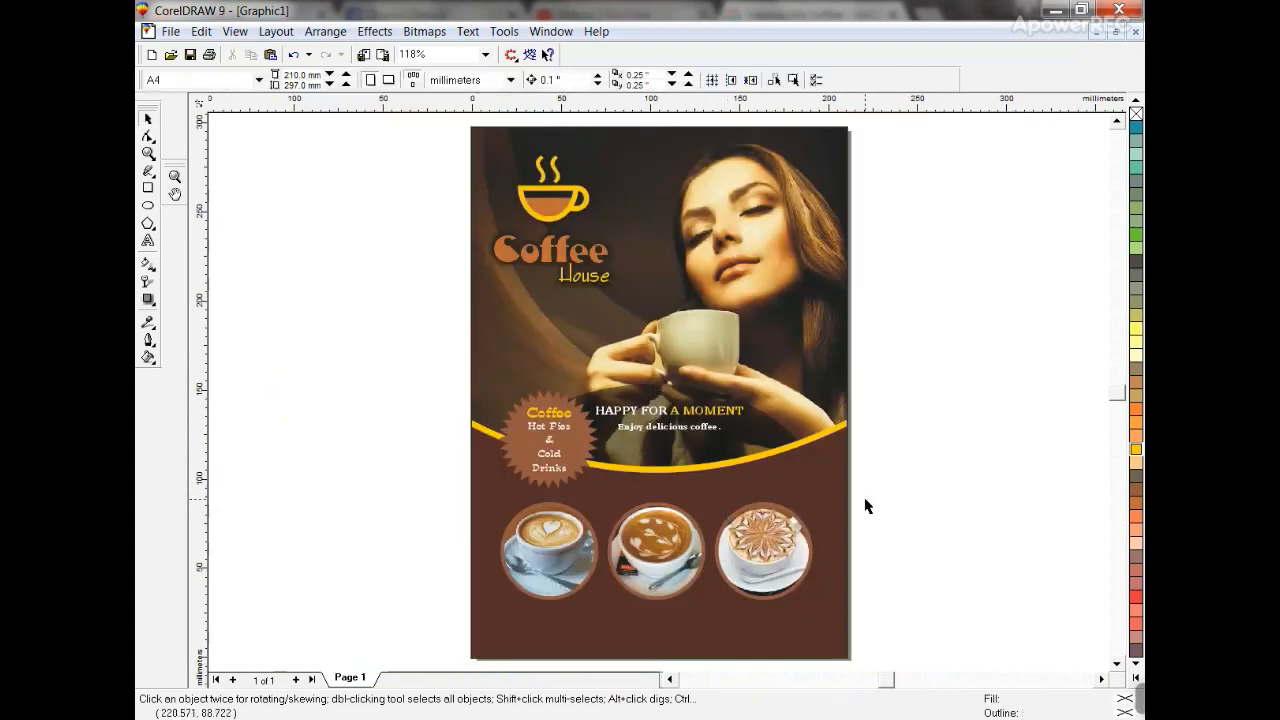
pyautogui.moveTo(816, 435); pyautogui.dragTo(590, 460)
pyautogui.moveTo(703, 420); pyautogui.dragTo(596, 440)
pyautogui.click(781, 464)
pyautogui.click(940, 437)
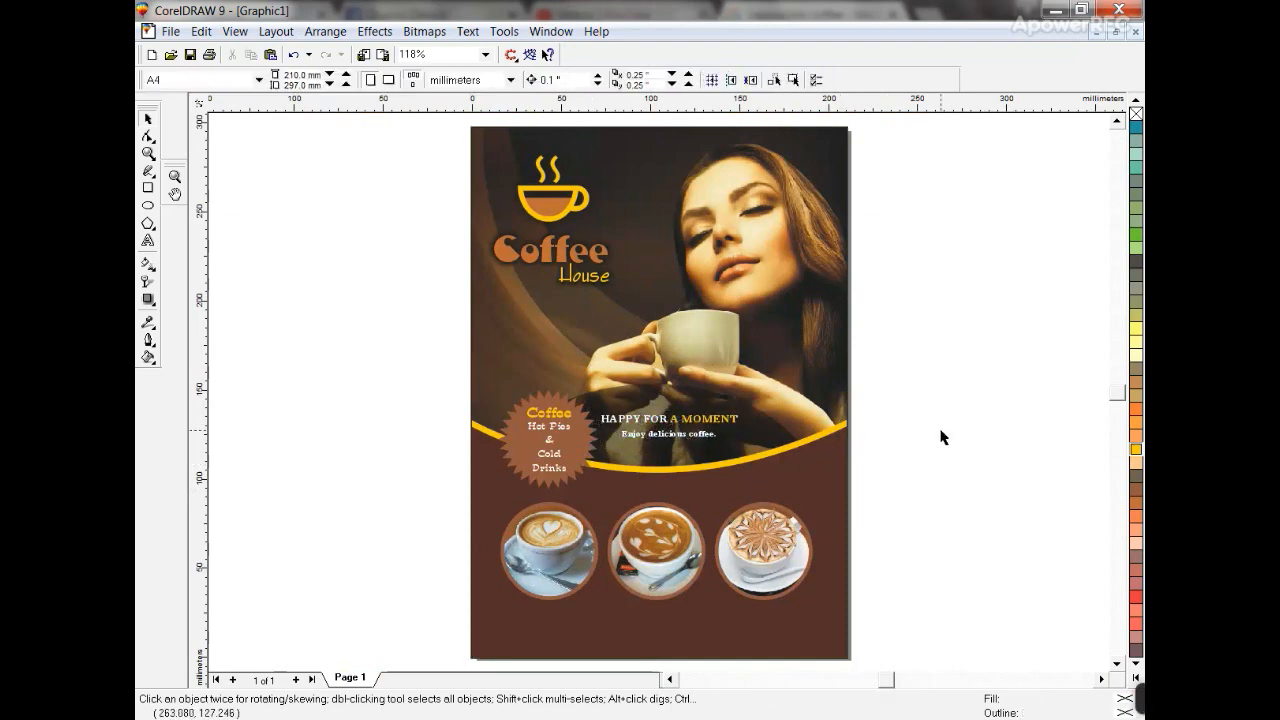
# - Create a narrow full-width strip along the poster's lower edge from a vertically squeezed copy of the page rectangle
pyautogui.click(851, 422)
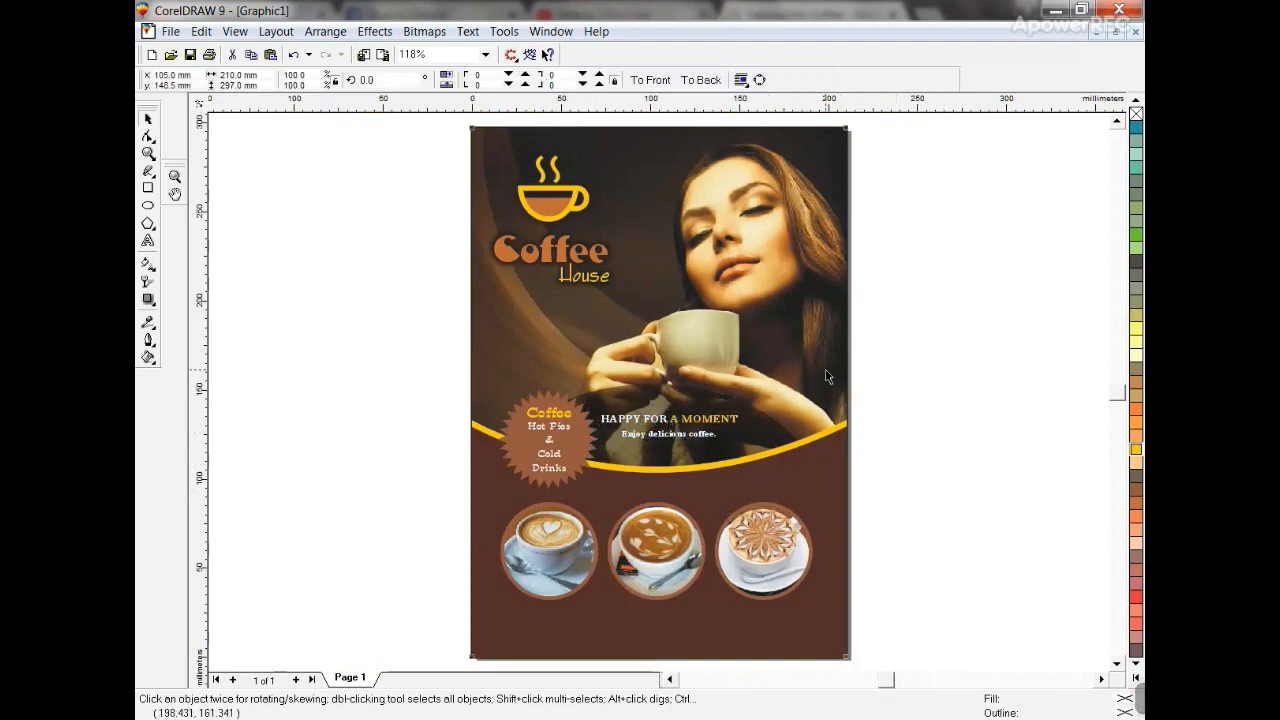
pyautogui.moveTo(661, 121); pyautogui.dragTo(635, 613)
pyautogui.click(688, 632)
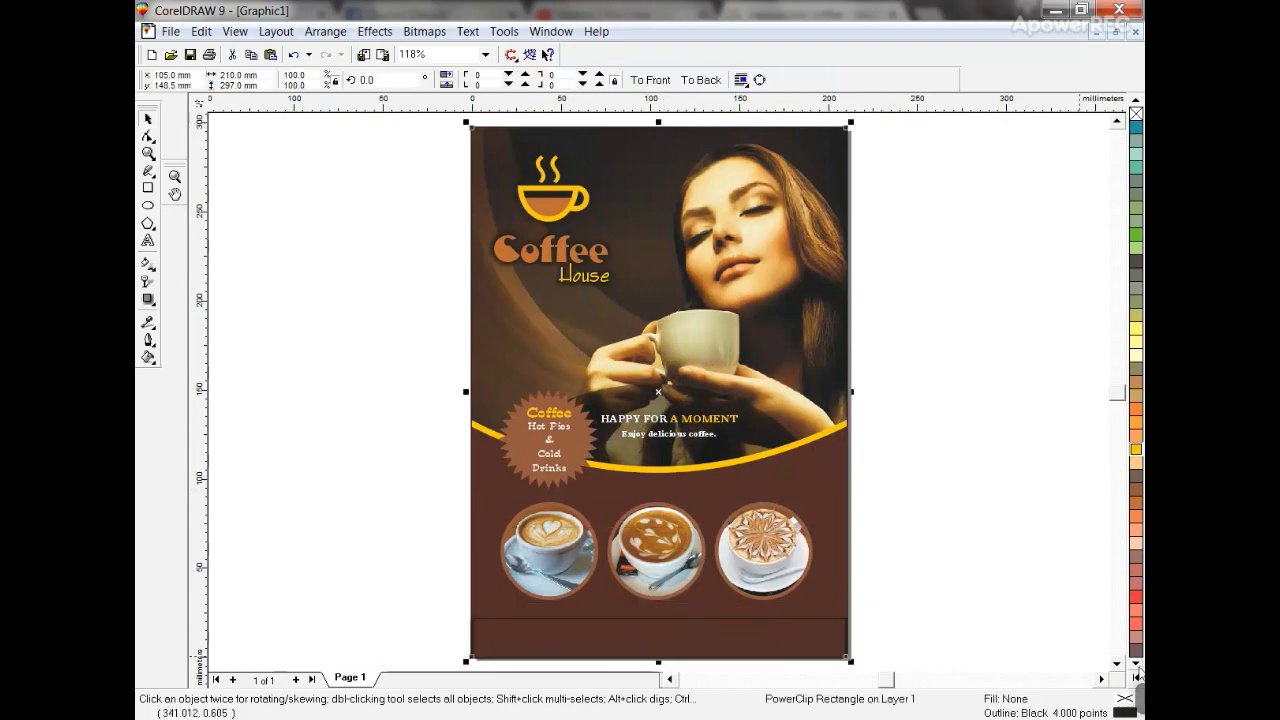
# - Fill the strip along the poster's lower edge with the rich black 100C100M100Y100K
pyautogui.click(1135, 665)
pyautogui.click(1136, 280)
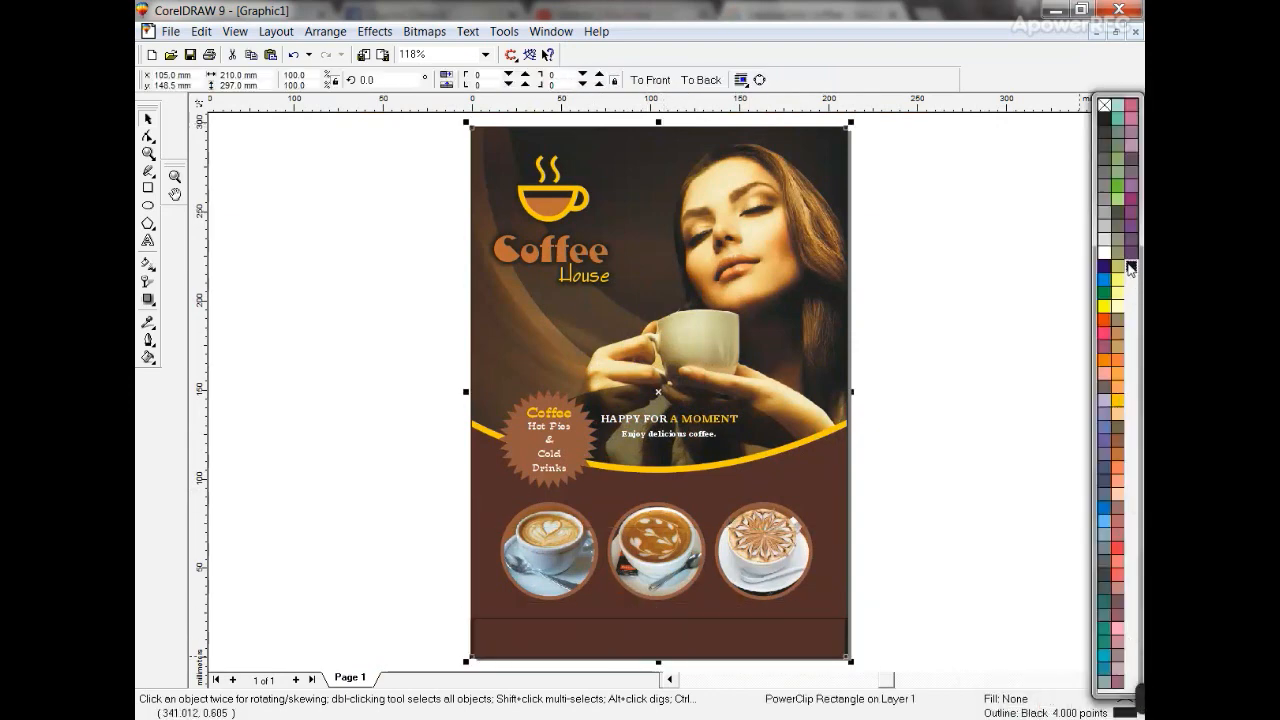
pyautogui.click(944, 408)
pyautogui.click(833, 630)
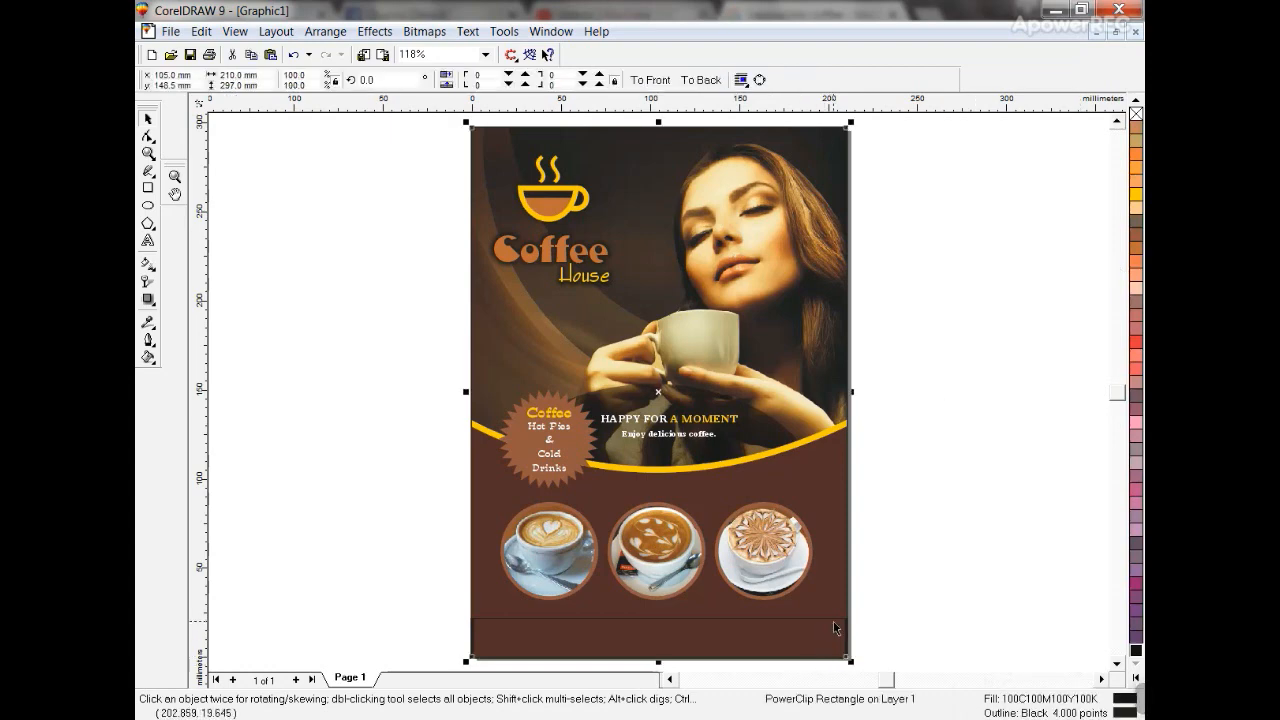
pyautogui.click(835, 628)
pyautogui.click(1136, 651)
pyautogui.click(917, 611)
pyautogui.click(808, 623)
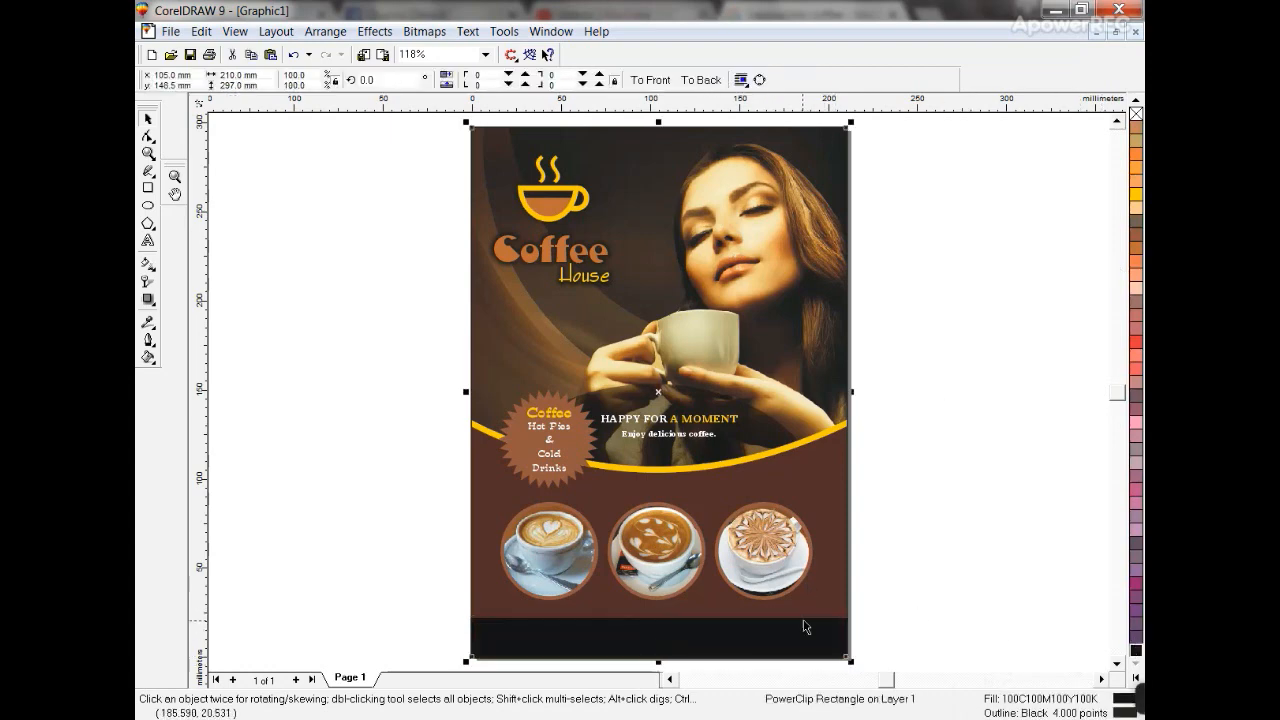
# - Draw a thin vertical rectangle about 1.8 × 65 mm beside the page and fill it with the footer strip's 100C100M100Y100K black
pyautogui.click(944, 437)
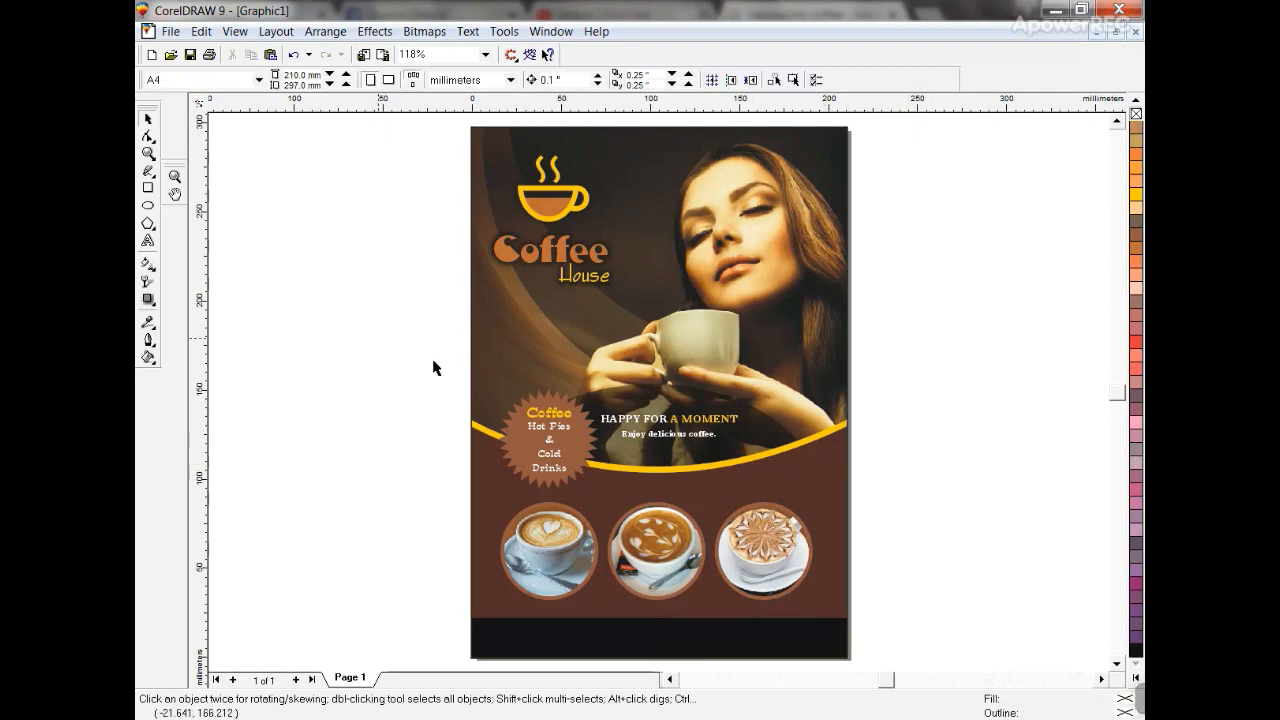
pyautogui.click(175, 176)
pyautogui.moveTo(409, 384); pyautogui.dragTo(930, 678)
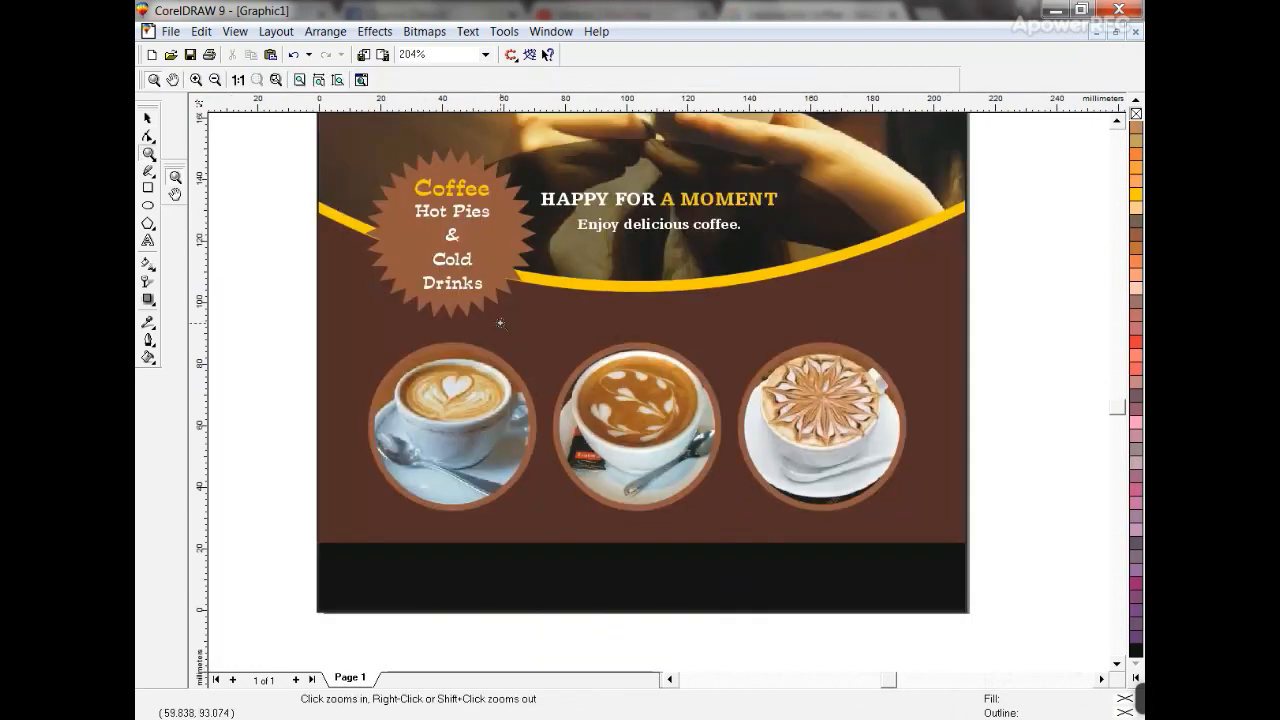
pyautogui.click(148, 187)
pyautogui.moveTo(238, 244); pyautogui.dragTo(248, 452)
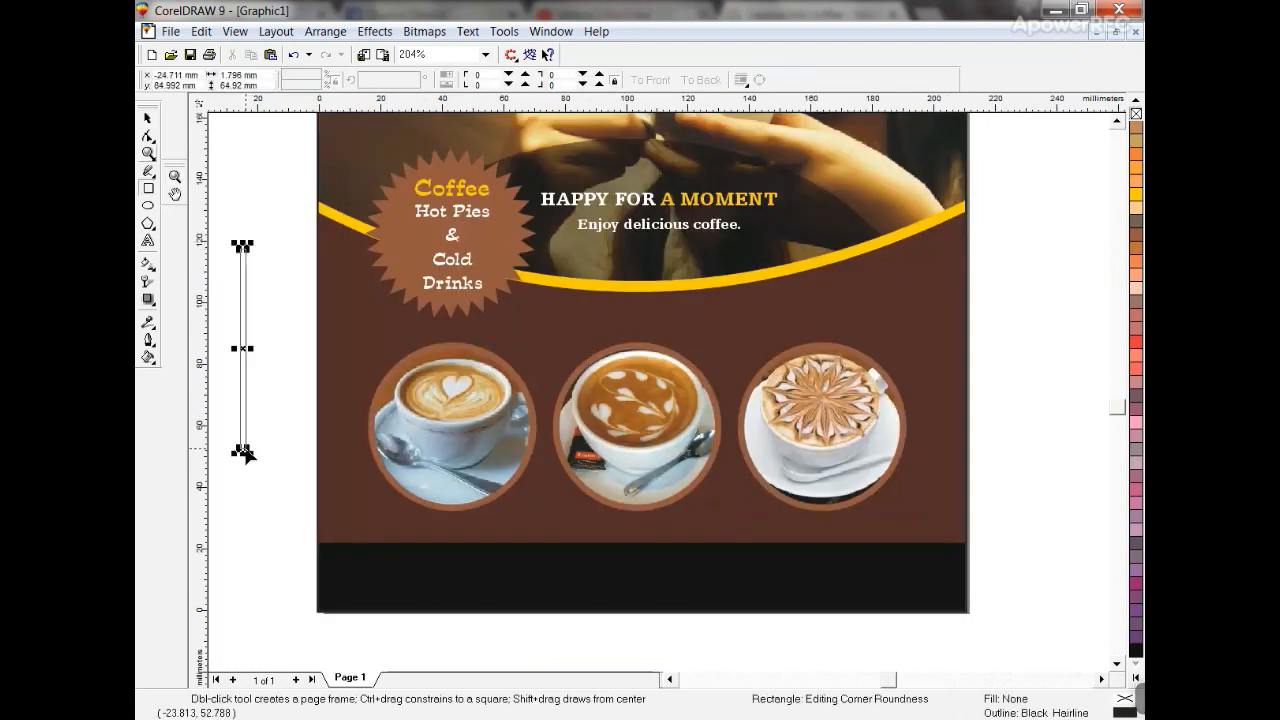
pyautogui.click(148, 118)
pyautogui.hotkey('ctrl', 'shift', 'a')
pyautogui.press('Return')
pyautogui.click(494, 592)
pyautogui.click(670, 680)
pyautogui.click(670, 680)
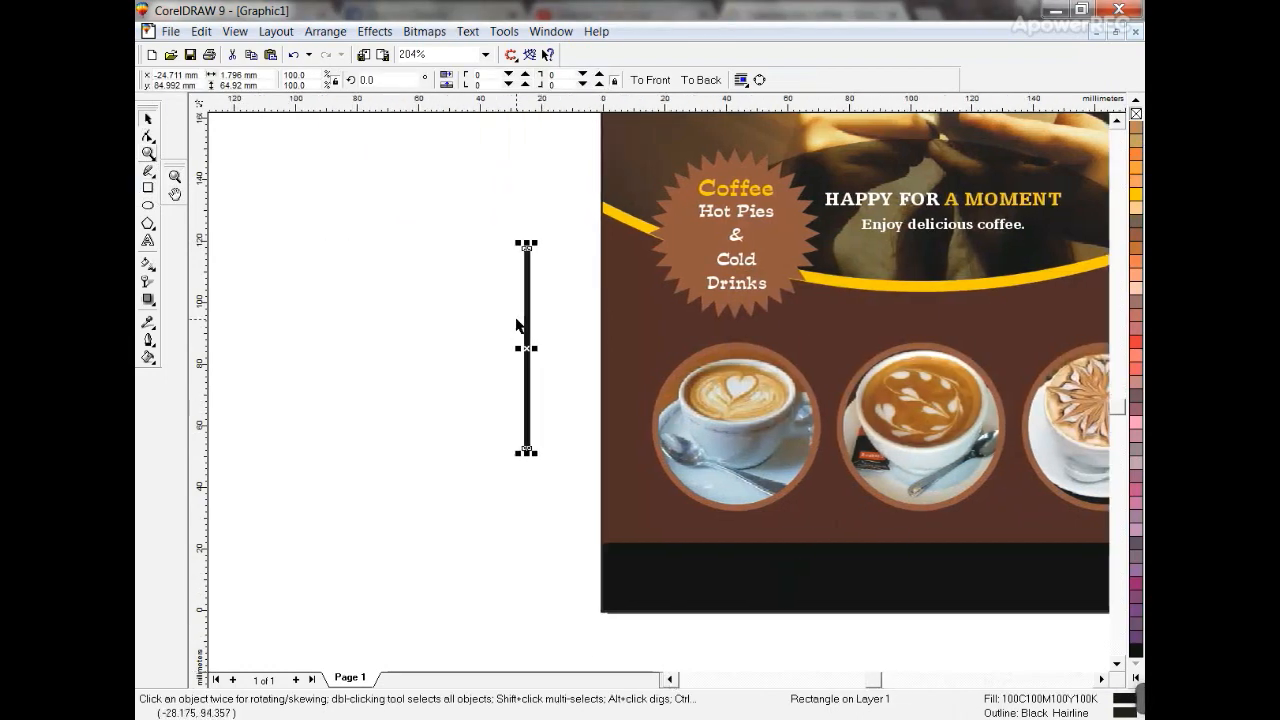
# - Duplicate the thin black bar repeatedly at even, narrow gaps to build a long row of 39 vertical bars
pyautogui.moveTo(527, 313); pyautogui.dragTo(514, 313)
pyautogui.hotkey('ctrl', 'r')
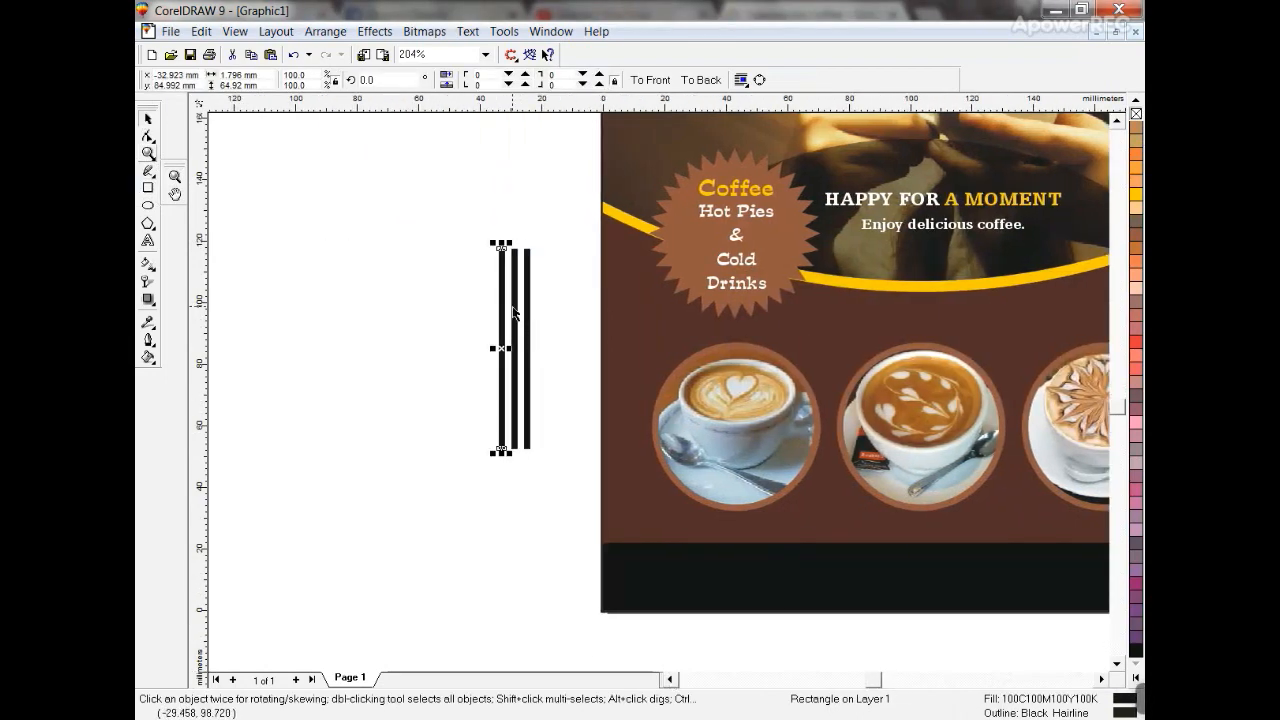
pyautogui.hotkey('ctrl', 'r')
pyautogui.hotkey('ctrl', 'r')
pyautogui.hotkey('ctrl', 'r')
pyautogui.hotkey('ctrl', 'r')
pyautogui.hotkey('ctrl', 'r')
pyautogui.hotkey('ctrl', 'r')
pyautogui.hotkey('ctrl', 'r')
pyautogui.hotkey('ctrl', 'r')
pyautogui.hotkey('ctrl', 'r')
pyautogui.hotkey('ctrl', 'r')
pyautogui.hotkey('ctrl', 'r')
pyautogui.hotkey('ctrl', 'r')
pyautogui.hotkey('ctrl', 'r')
pyautogui.hotkey('ctrl', 'r')
pyautogui.hotkey('ctrl', 'r')
pyautogui.hotkey('ctrl', 'r')
pyautogui.hotkey('ctrl', 'r')
pyautogui.hotkey('ctrl', 'r')
pyautogui.hotkey('ctrl', 'r')
pyautogui.hotkey('ctrl', 'r')
pyautogui.hotkey('ctrl', 'r')
pyautogui.hotkey('ctrl', 'r')
pyautogui.hotkey('ctrl', 'r')
pyautogui.hotkey('ctrl', 'r')
pyautogui.press('Escape')
pyautogui.hotkey('shift', 'F4')
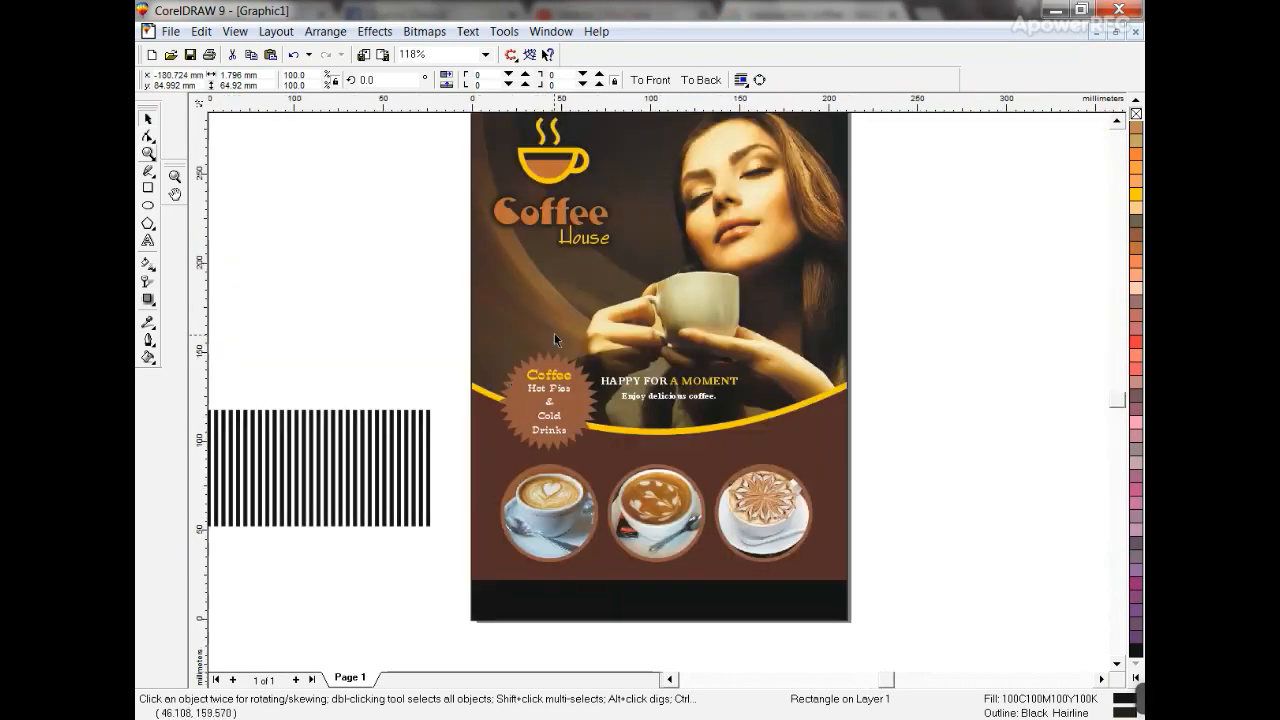
# - Combine the row of bars into one curve without outline and fade it out downward with a linear fountain transparency
pyautogui.press('F3')
pyautogui.moveTo(349, 386); pyautogui.dragTo(563, 509)
pyautogui.hotkey('shift', 'F2')
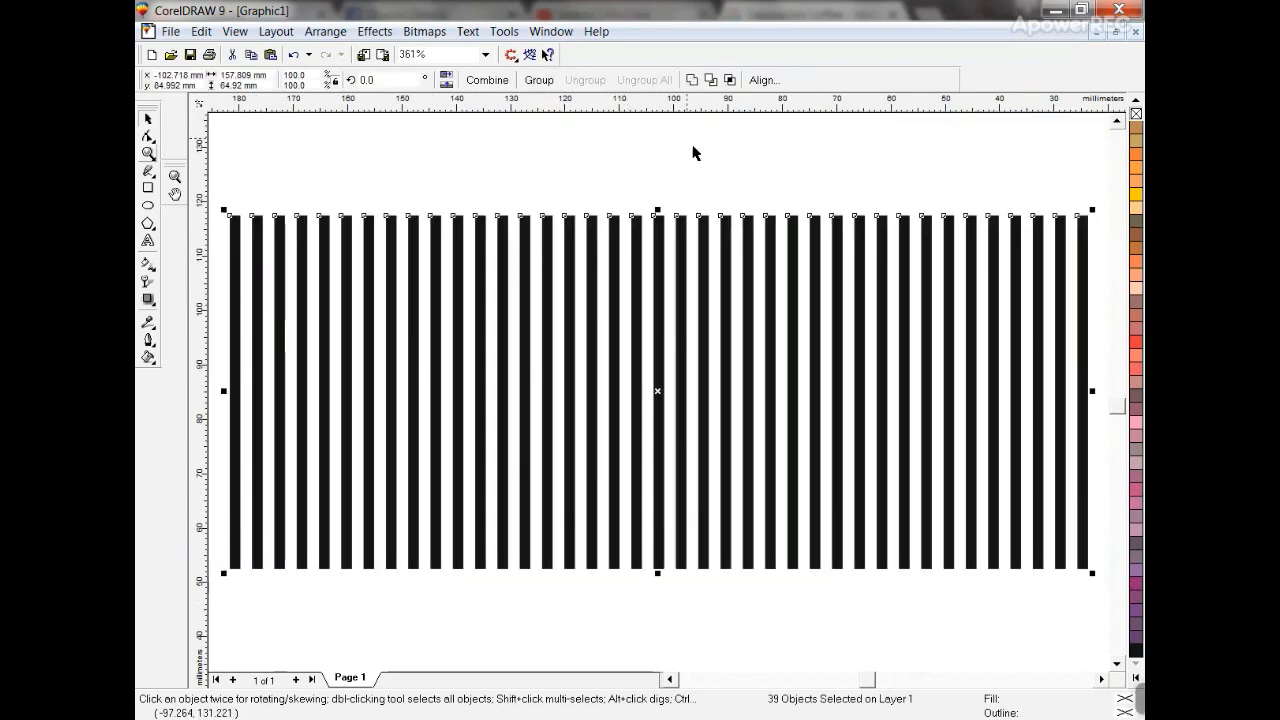
pyautogui.click(148, 281)
pyautogui.moveTo(626, 182); pyautogui.dragTo(629, 130)
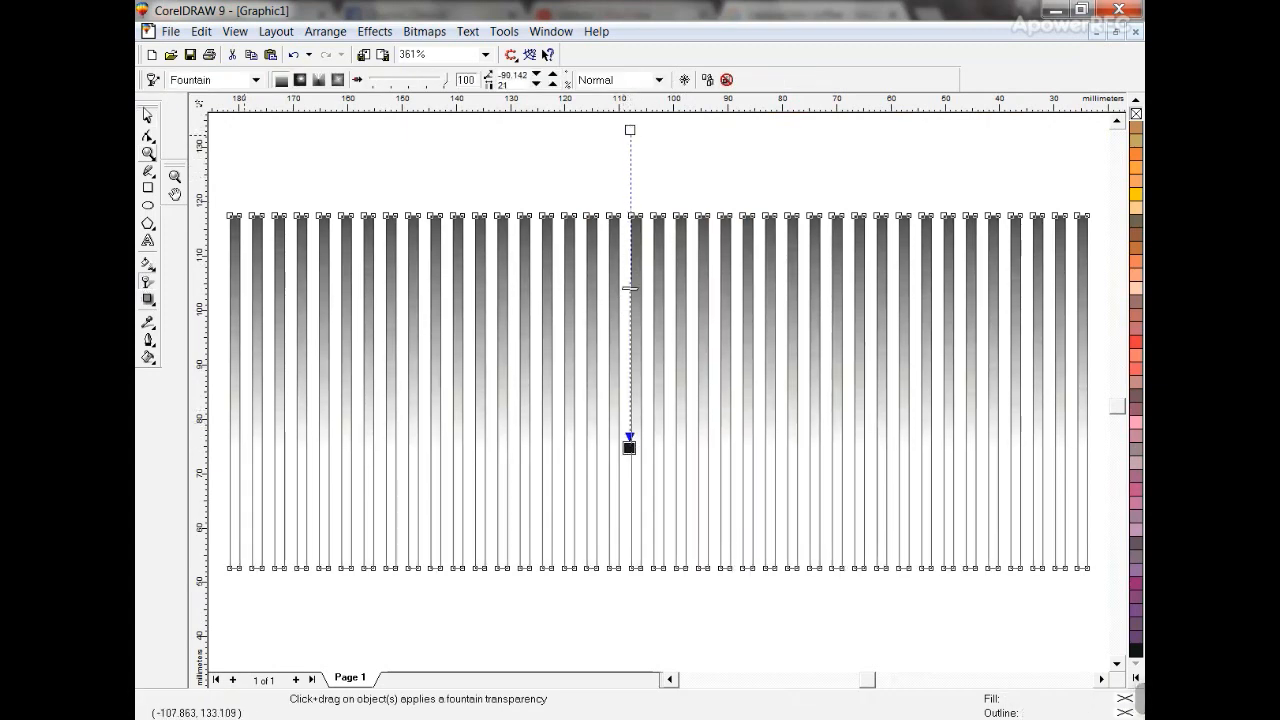
pyautogui.press('space')
pyautogui.press('F3')
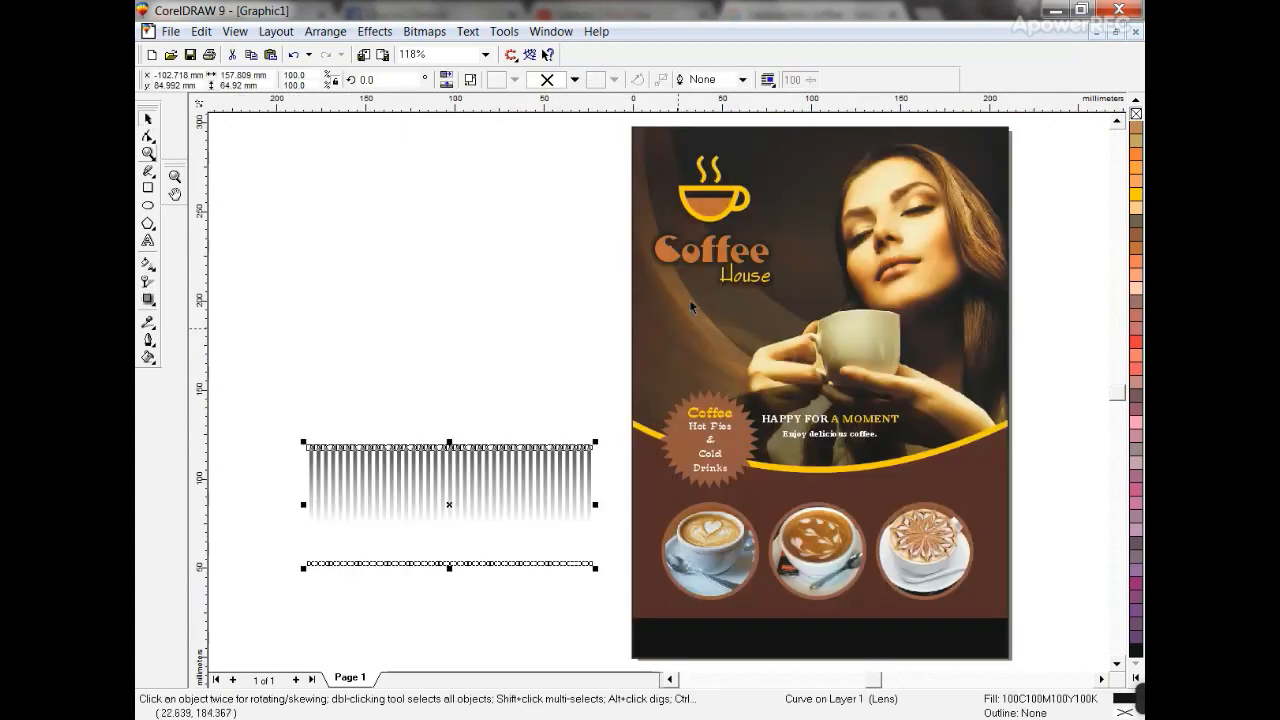
# - Move the faded bars onto the poster's brown lower area, centered on the page, and enlarge them proportionally to about 142%
pyautogui.moveTo(590, 458); pyautogui.dragTo(984, 450)
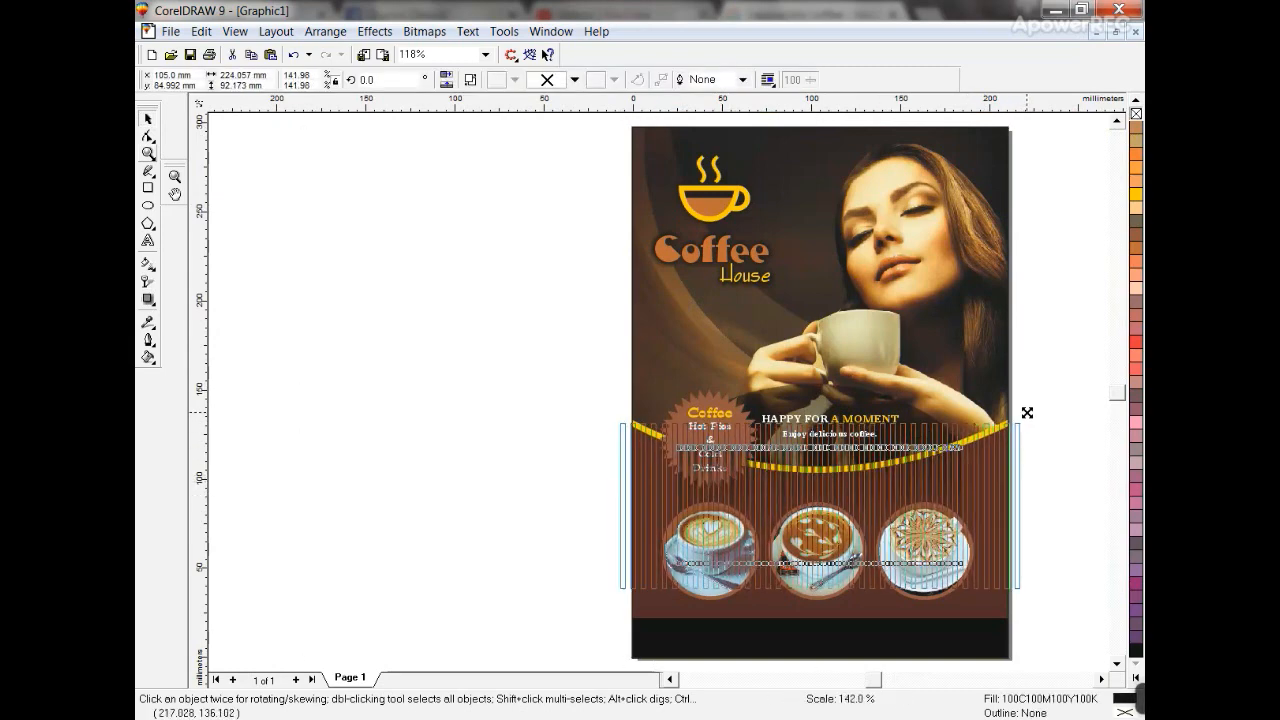
pyautogui.press('Escape')
pyautogui.click(1000, 384)
pyautogui.keyDown('ctrl'); pyautogui.click(1005, 450); pyautogui.keyUp('ctrl')
pyautogui.click(1017, 500)
# - PowerClip the faded bars into the brown curved shape below the yellow curve
pyautogui.hotkey('alt', 'c')
pyautogui.press('w')
pyautogui.press('p')
pyautogui.click(1005, 614)
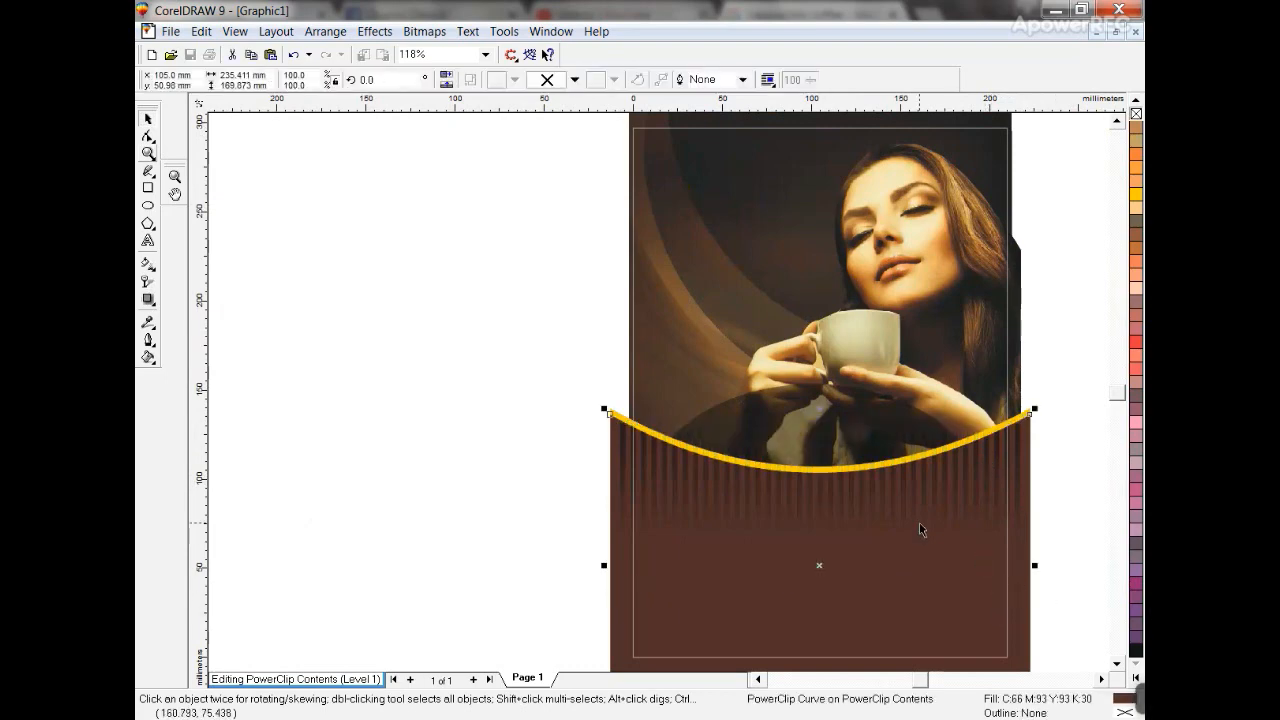
# - Inside the brown shape's PowerClip, add a vertically mirrored copy of the faded bars directly below the originals, and finish editing the contents
pyautogui.hotkey('alt', 'c')
pyautogui.press('w')
pyautogui.press('e')
pyautogui.moveTo(820, 419); pyautogui.dragTo(862, 606)
pyautogui.moveTo(866, 667); pyautogui.dragTo(866, 660)
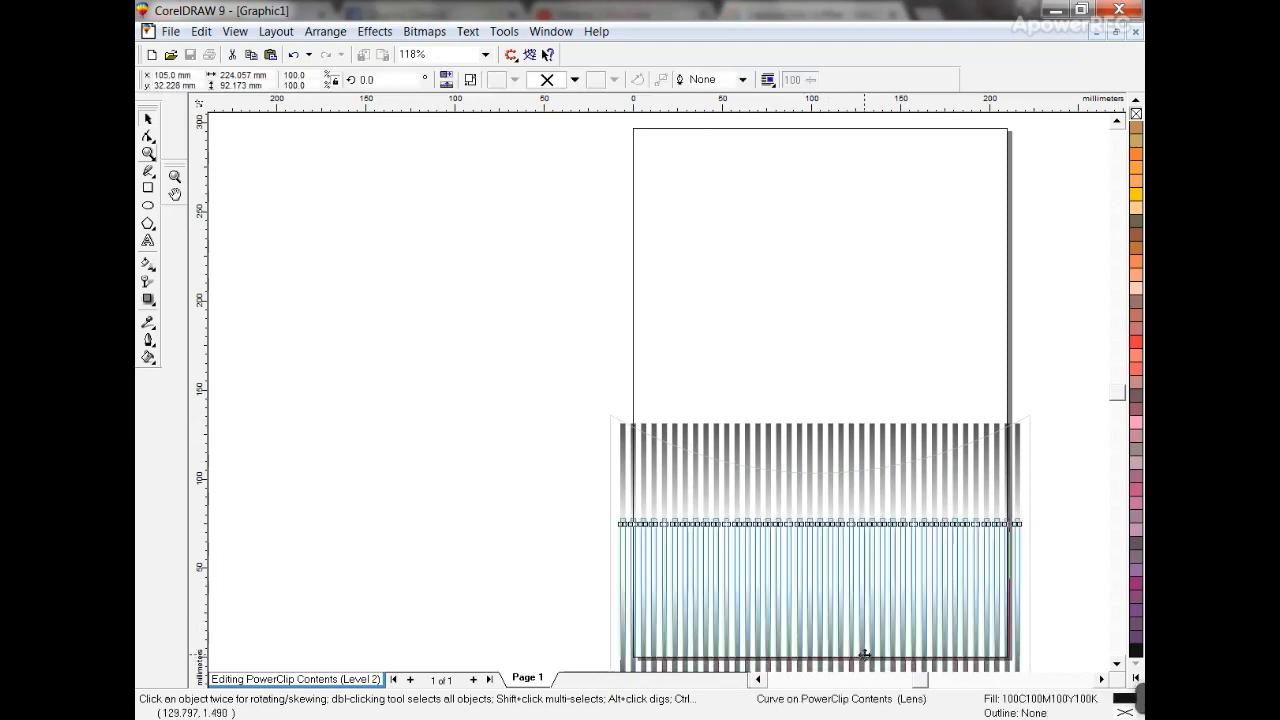
pyautogui.hotkey('alt', 'c')
pyautogui.press('w')
pyautogui.press('f')
pyautogui.hotkey('alt', 'c')
pyautogui.press('w')
pyautogui.press('f')
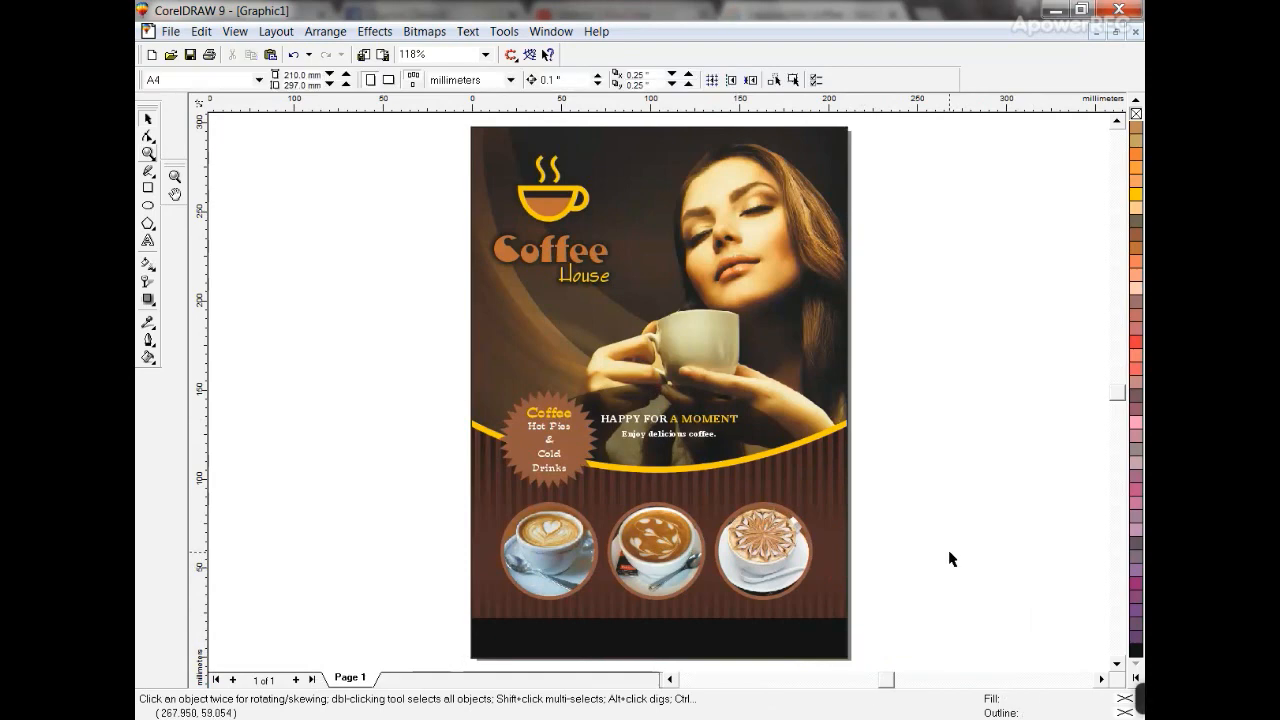
# - Create an enlarged copy of the poster's page rectangle, about 227 × 321 mm, then extract and delete the copy's PowerClip contents
pyautogui.click(765, 352)
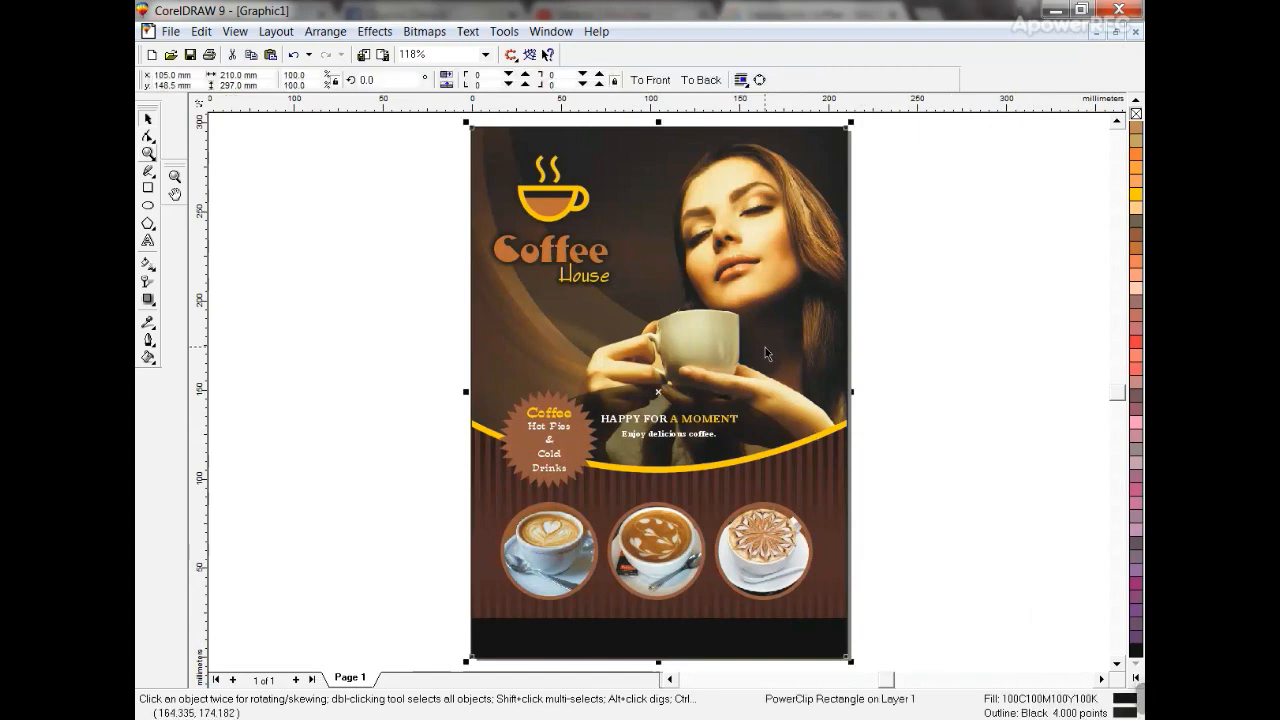
pyautogui.press('F3')
pyautogui.moveTo(757, 255); pyautogui.dragTo(773, 248)
pyautogui.rightClick(773, 248)
pyautogui.press('F4')
pyautogui.hotkey('alt', 'c')
pyautogui.press('w')
pyautogui.press('x')
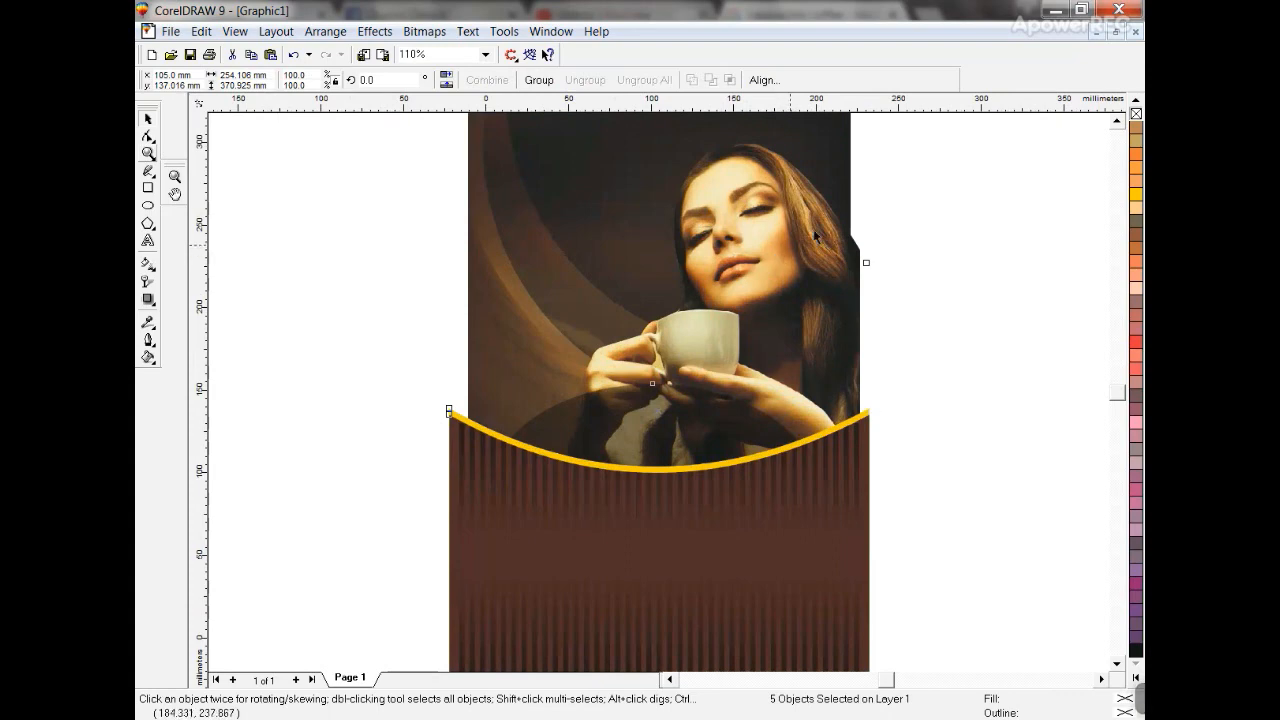
pyautogui.press('Delete')
pyautogui.click(840, 165)
# - Turn the enlarged rectangle into a light brown, outline-free frame behind the poster, reduced to about 221 × 310 mm
pyautogui.click(1136, 194)
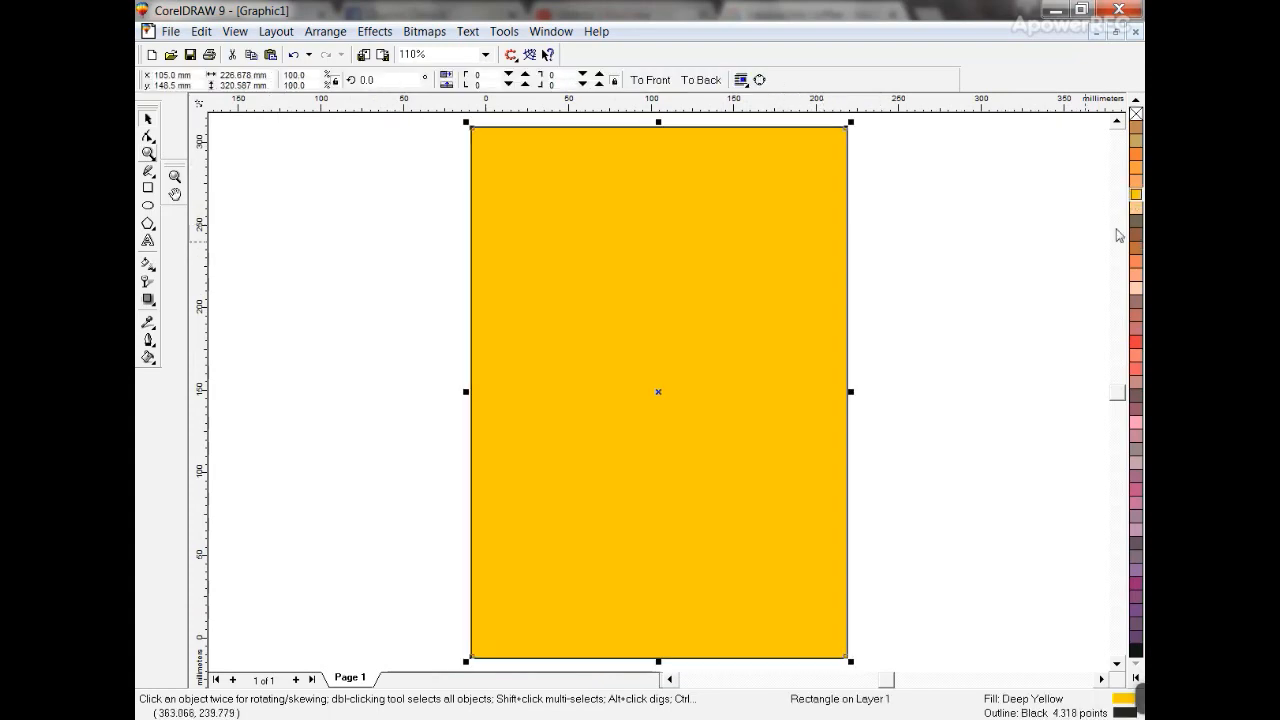
pyautogui.rightClick(1136, 113)
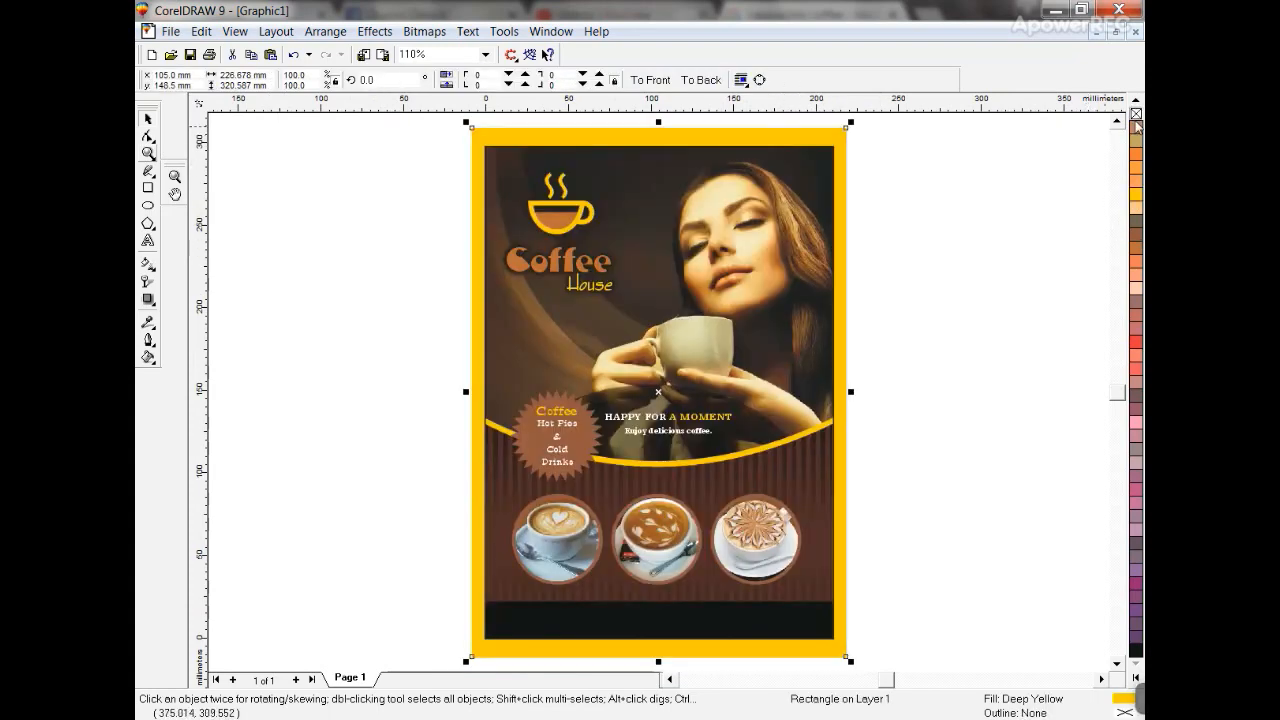
pyautogui.click(1136, 127)
pyautogui.moveTo(851, 123); pyautogui.dragTo(846, 128)
pyautogui.moveTo(658, 128); pyautogui.dragTo(656, 137)
pyautogui.keyDown('shift'); pyautogui.click(634, 163); pyautogui.keyUp('shift')
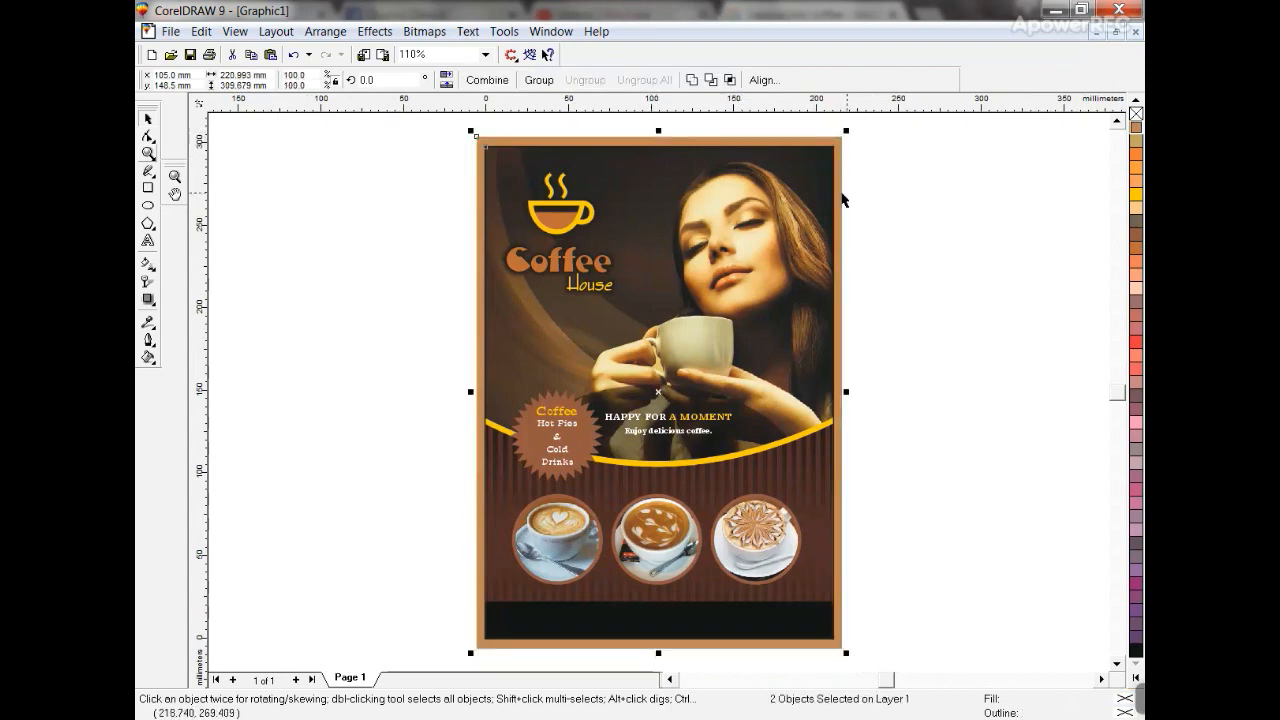
pyautogui.click(930, 401)
# - Give the poster's page rectangle a white outline 6 points wide
pyautogui.click(642, 209)
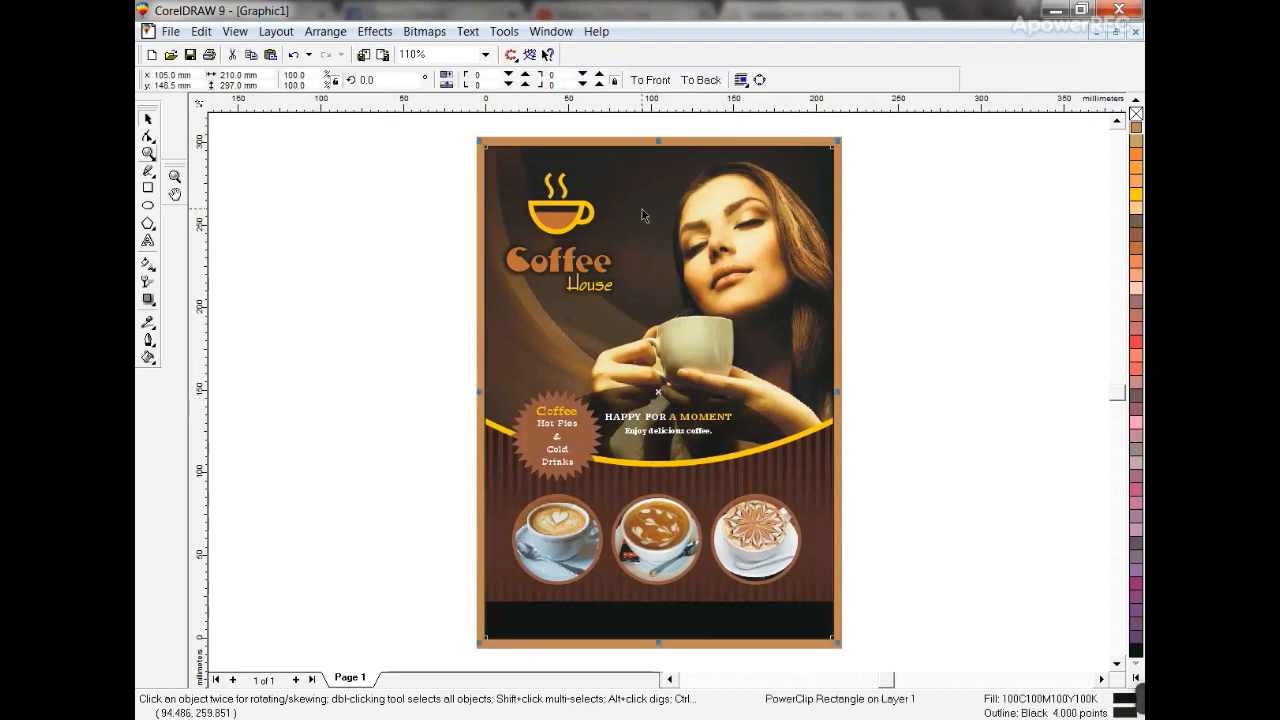
pyautogui.press('F12')
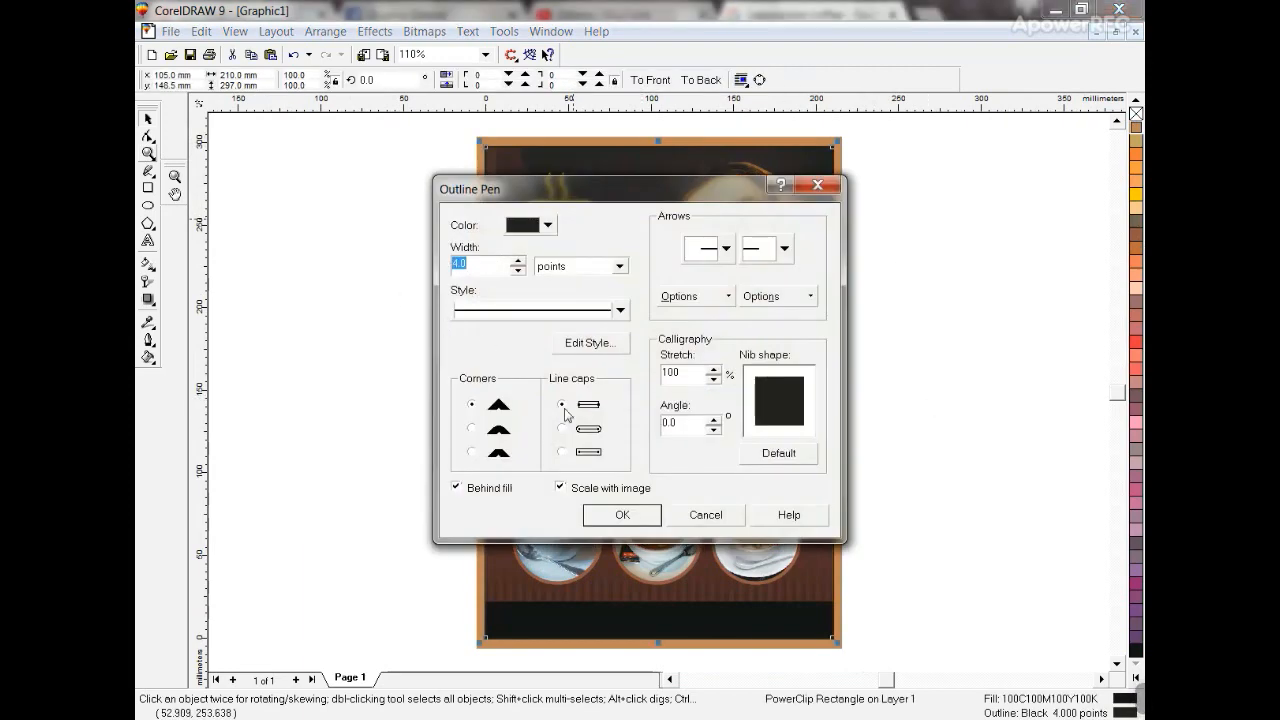
pyautogui.write('6')
pyautogui.click(604, 518)
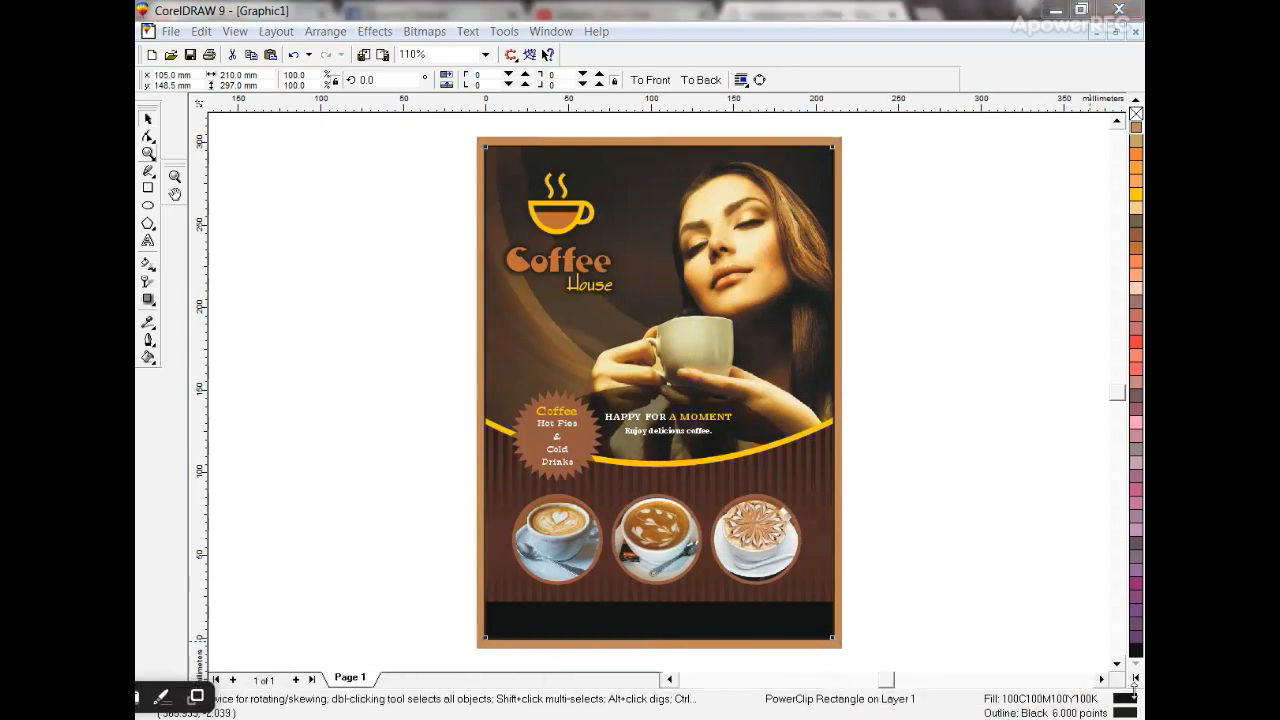
pyautogui.click(1136, 664)
pyautogui.click(1087, 257)
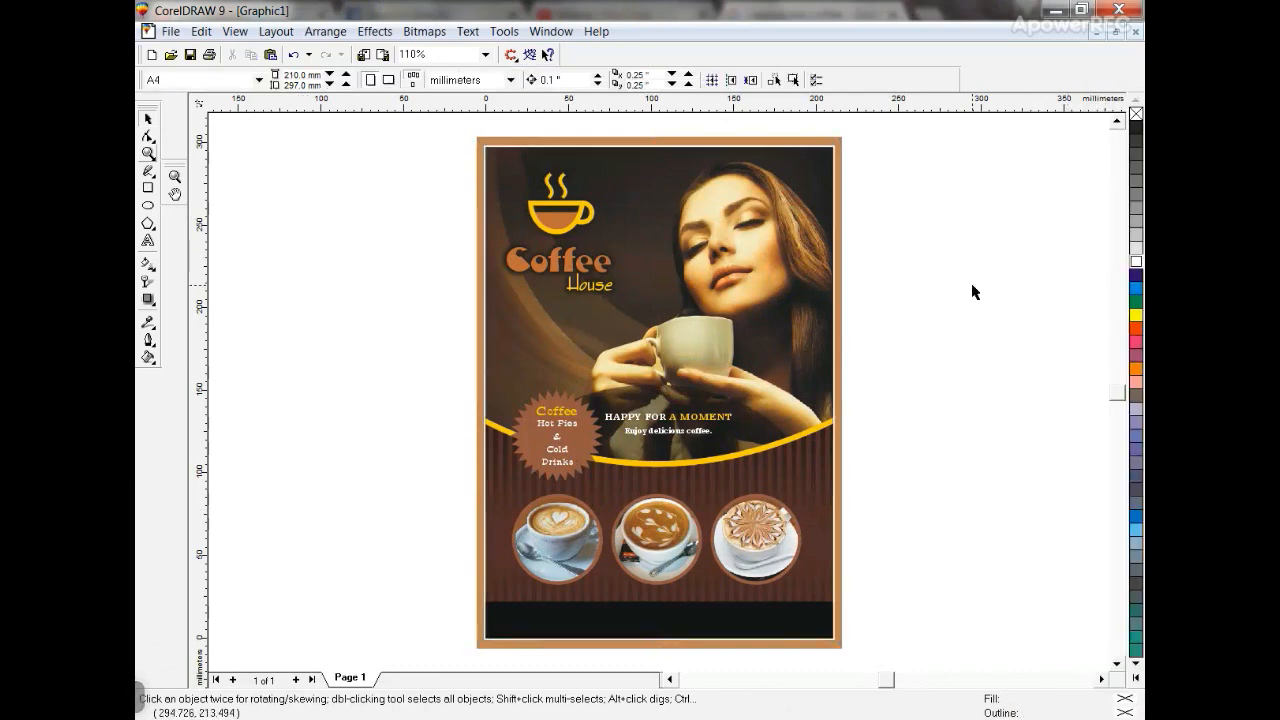
# - Duplicate the complete framed poster and place the copy to the left of the original with a small gap
pyautogui.press('F3')
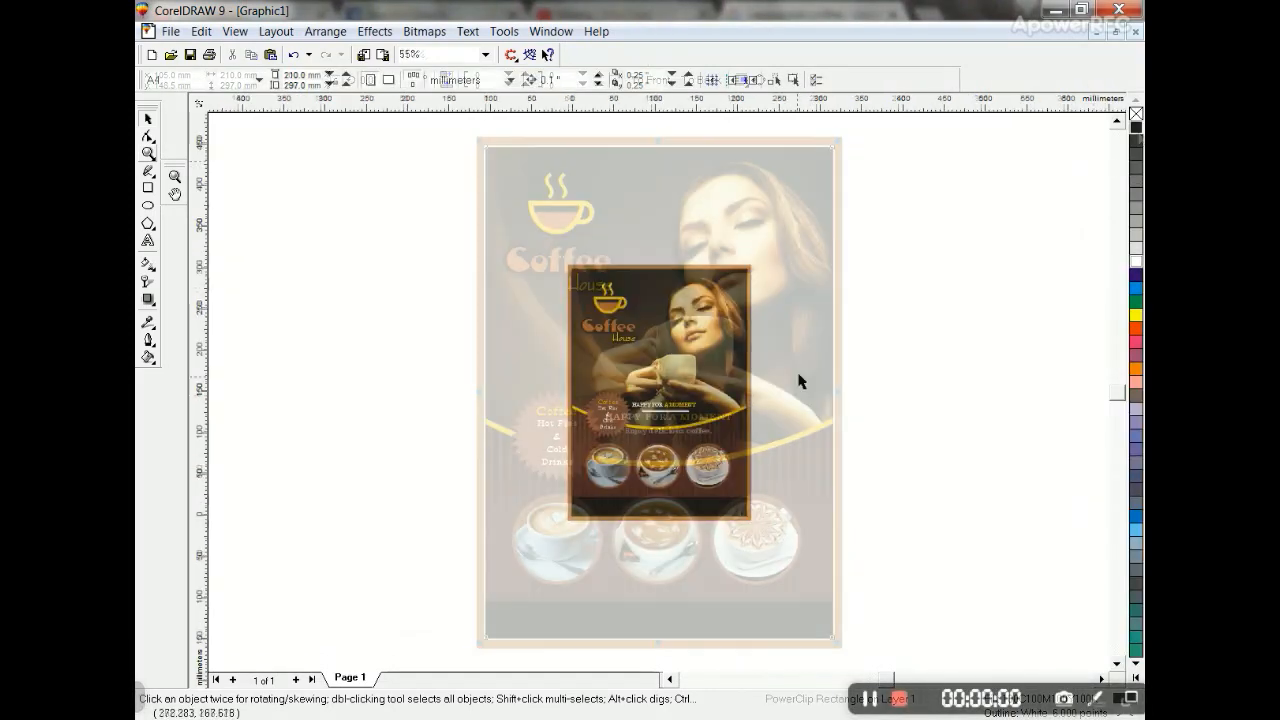
pyautogui.moveTo(472, 240); pyautogui.dragTo(806, 549)
pyautogui.moveTo(721, 449); pyautogui.dragTo(517, 449)
pyautogui.moveTo(533, 494); pyautogui.dragTo(540, 494)
pyautogui.click(252, 333)
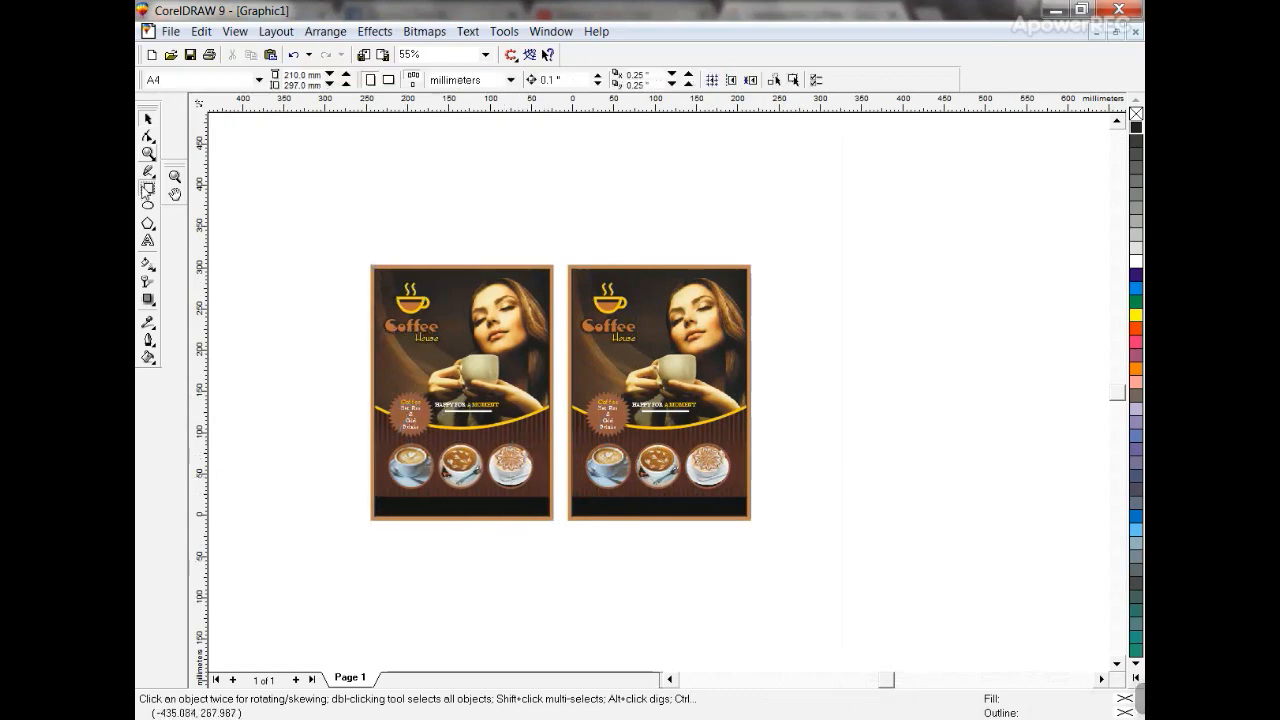
# - Draw a background rectangle about 593 × 363 mm enclosing both posters
pyautogui.click(147, 188)
pyautogui.moveTo(316, 238); pyautogui.dragTo(806, 538)
pyautogui.hotkey('shift', 'F2')
# - Apply a vertical gray-to-white fountain fill to the background rectangle and send it behind both posters
pyautogui.click(1136, 207)
pyautogui.press('g')
pyautogui.moveTo(663, 196); pyautogui.dragTo(659, 551)
pyautogui.click(148, 118)
pyautogui.hotkey('shift', 'pagedown')
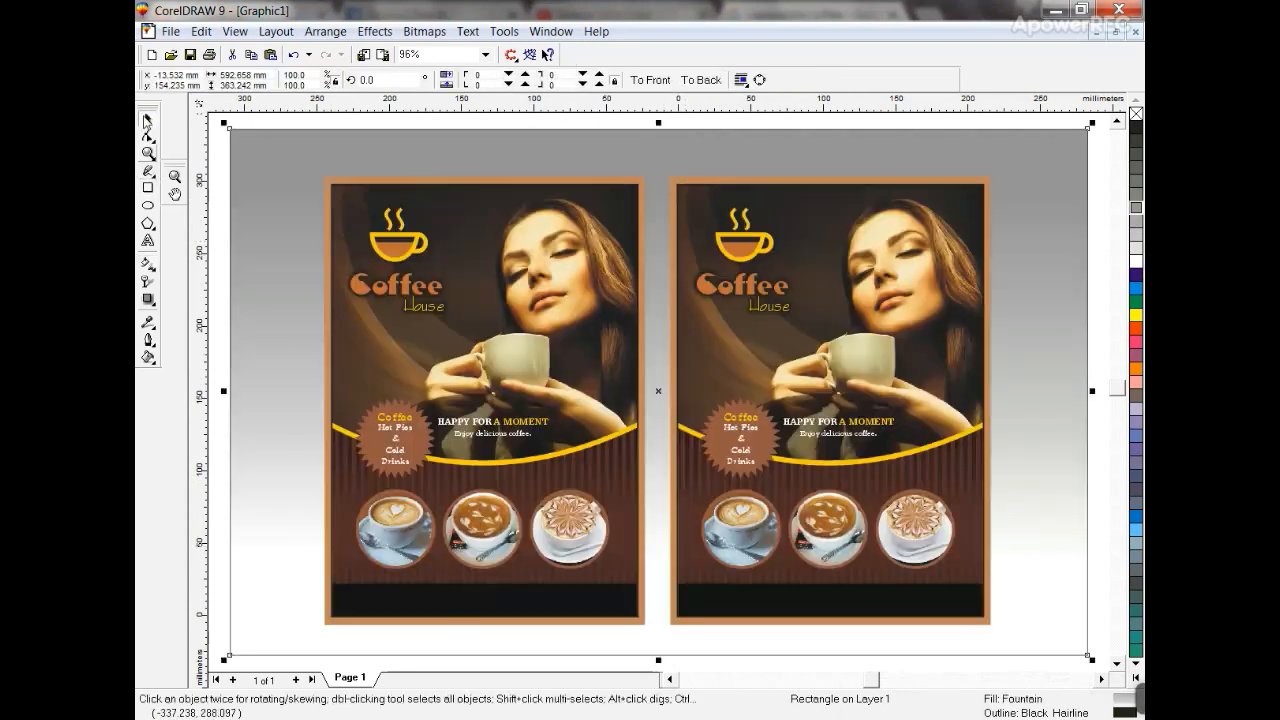
# - Rework the background's vertical fountain fill to run from gray at the top through light gray below the middle to black at the bottom
pyautogui.press('g')
pyautogui.moveTo(642, 639); pyautogui.dragTo(633, 262)
pyautogui.moveTo(1136, 253); pyautogui.dragTo(637, 372)
pyautogui.moveTo(657, 169); pyautogui.dragTo(657, 623)
pyautogui.moveTo(654, 166); pyautogui.dragTo(657, 133)
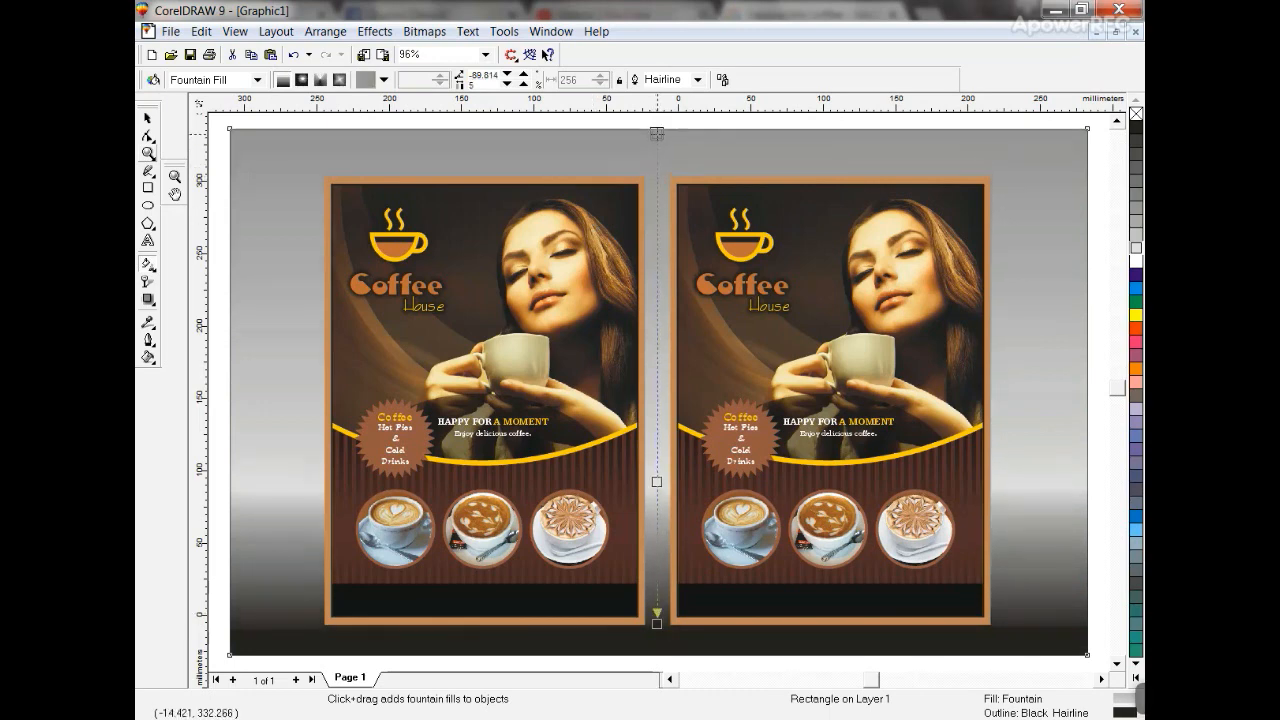
# - Move the left poster slightly closer to the right one and shift both posters together slightly up and left on the background
pyautogui.click(149, 121)
pyautogui.moveTo(285, 117); pyautogui.dragTo(660, 640)
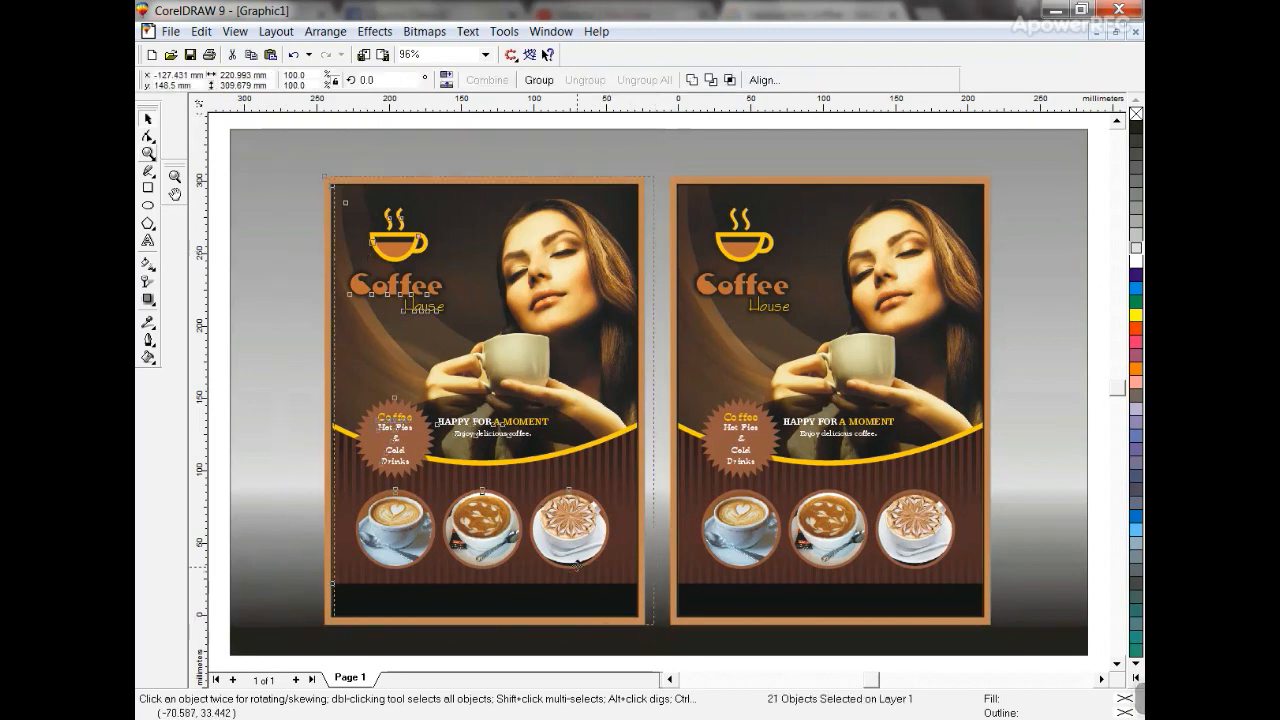
pyautogui.moveTo(577, 566); pyautogui.dragTo(587, 566)
pyautogui.moveTo(298, 122); pyautogui.dragTo(1002, 632)
pyautogui.moveTo(914, 568); pyautogui.dragTo(907, 557)
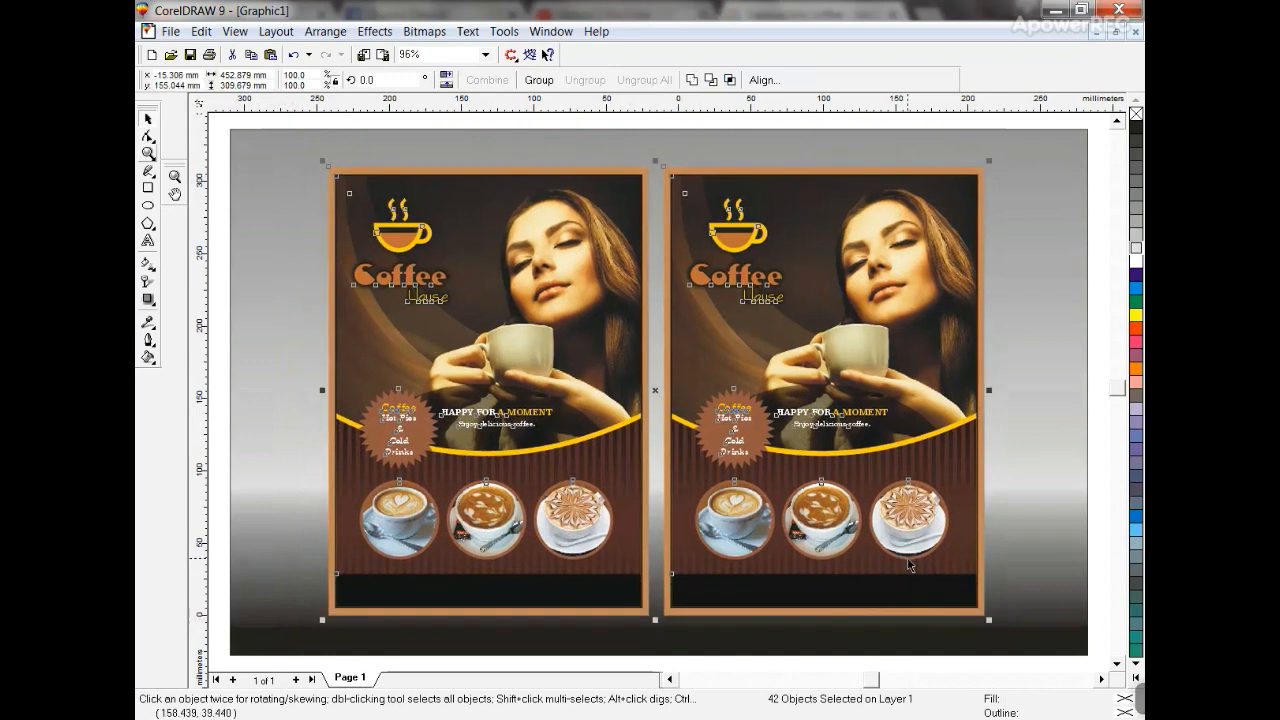
pyautogui.click(1058, 520)
pyautogui.press('F3')
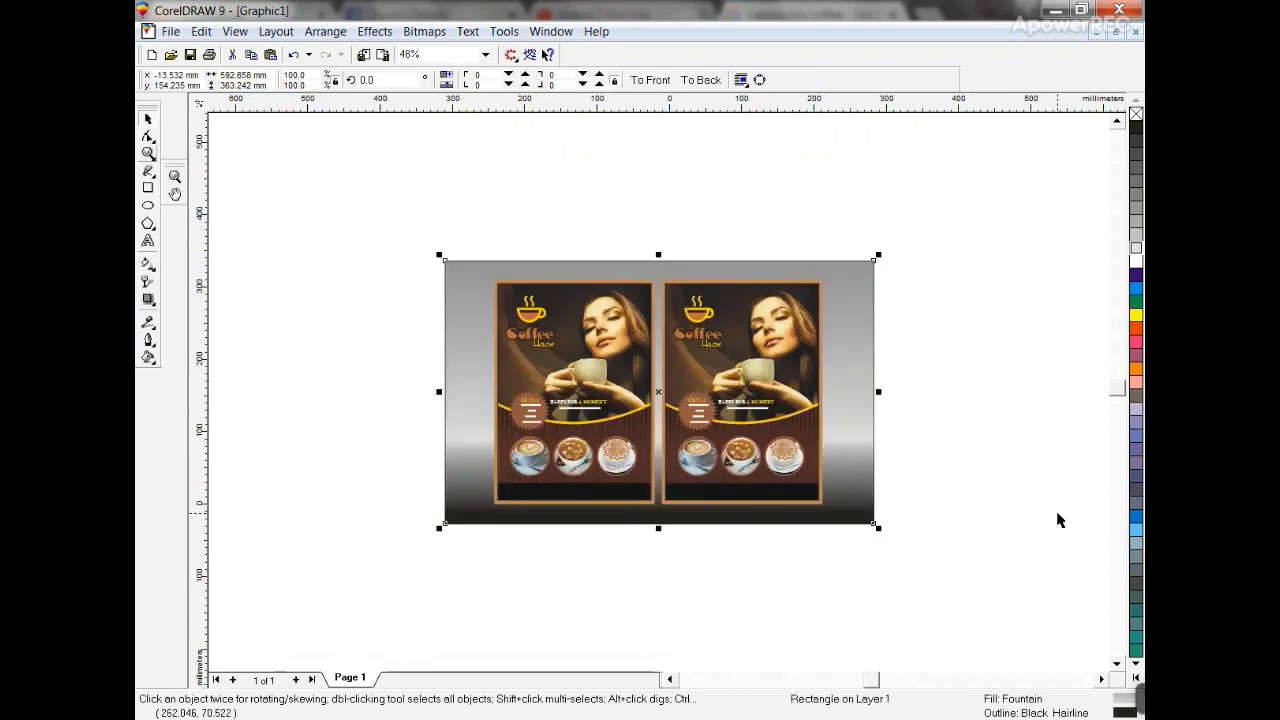
pyautogui.click(950, 503)
pyautogui.click(870, 490)
pyautogui.press('F4')
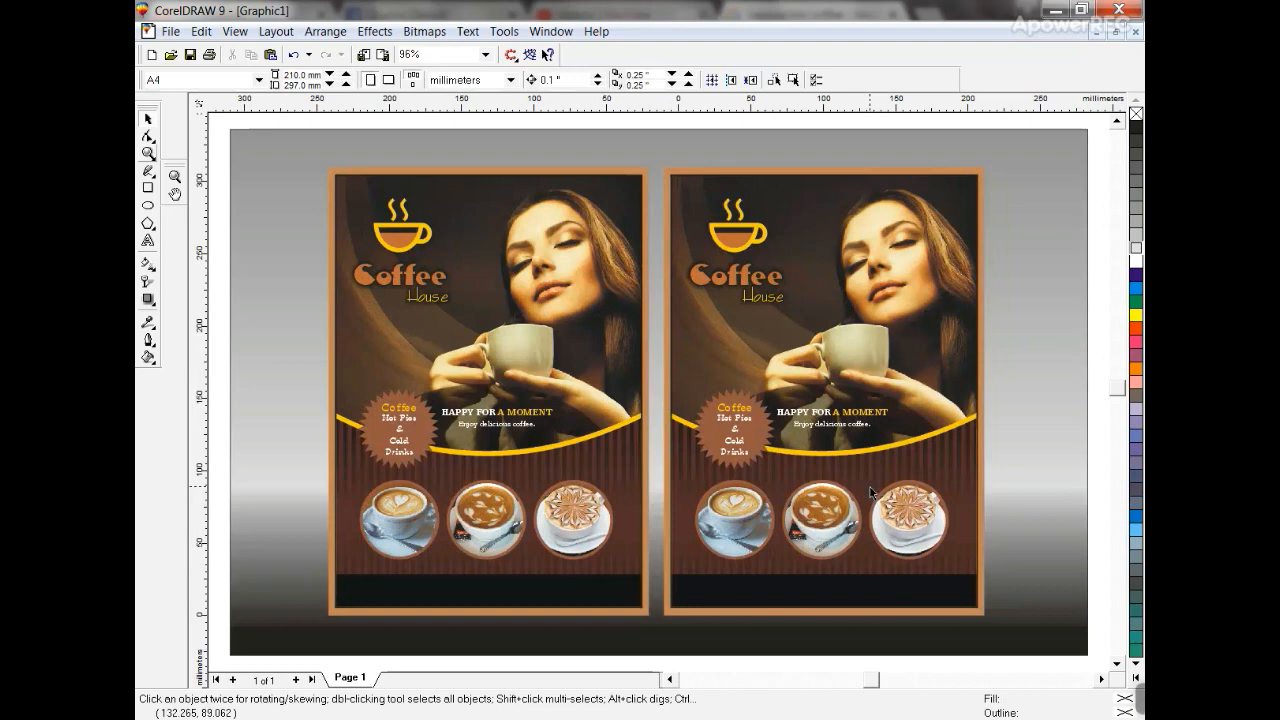
pyautogui.moveTo(1138, 698)
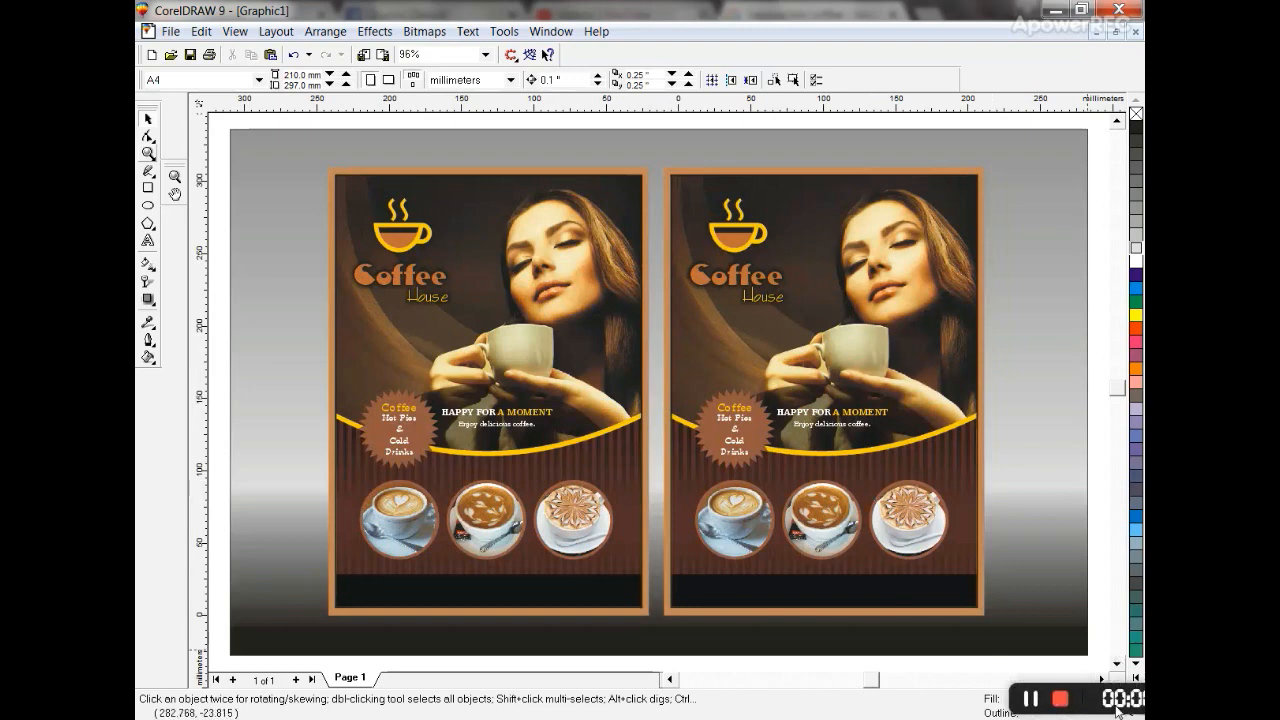